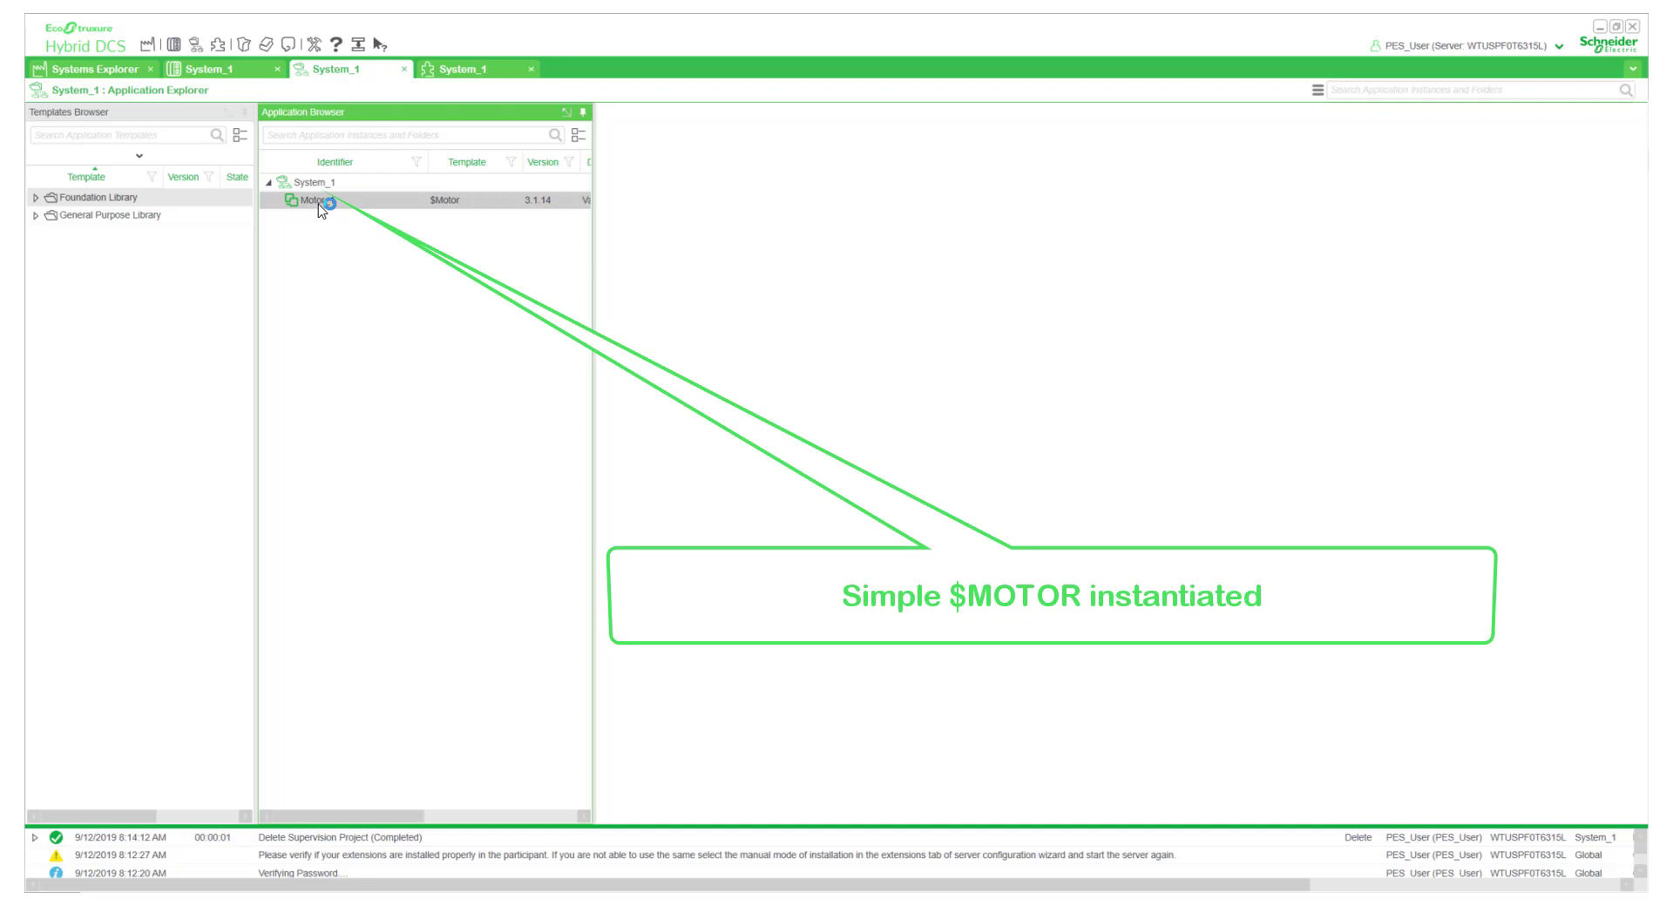
Review the facet assignments of ControlProject_1 in the System_1 project explorer and close the assignment editor.
{"action": "left_click", "coordinate": [467, 70]}
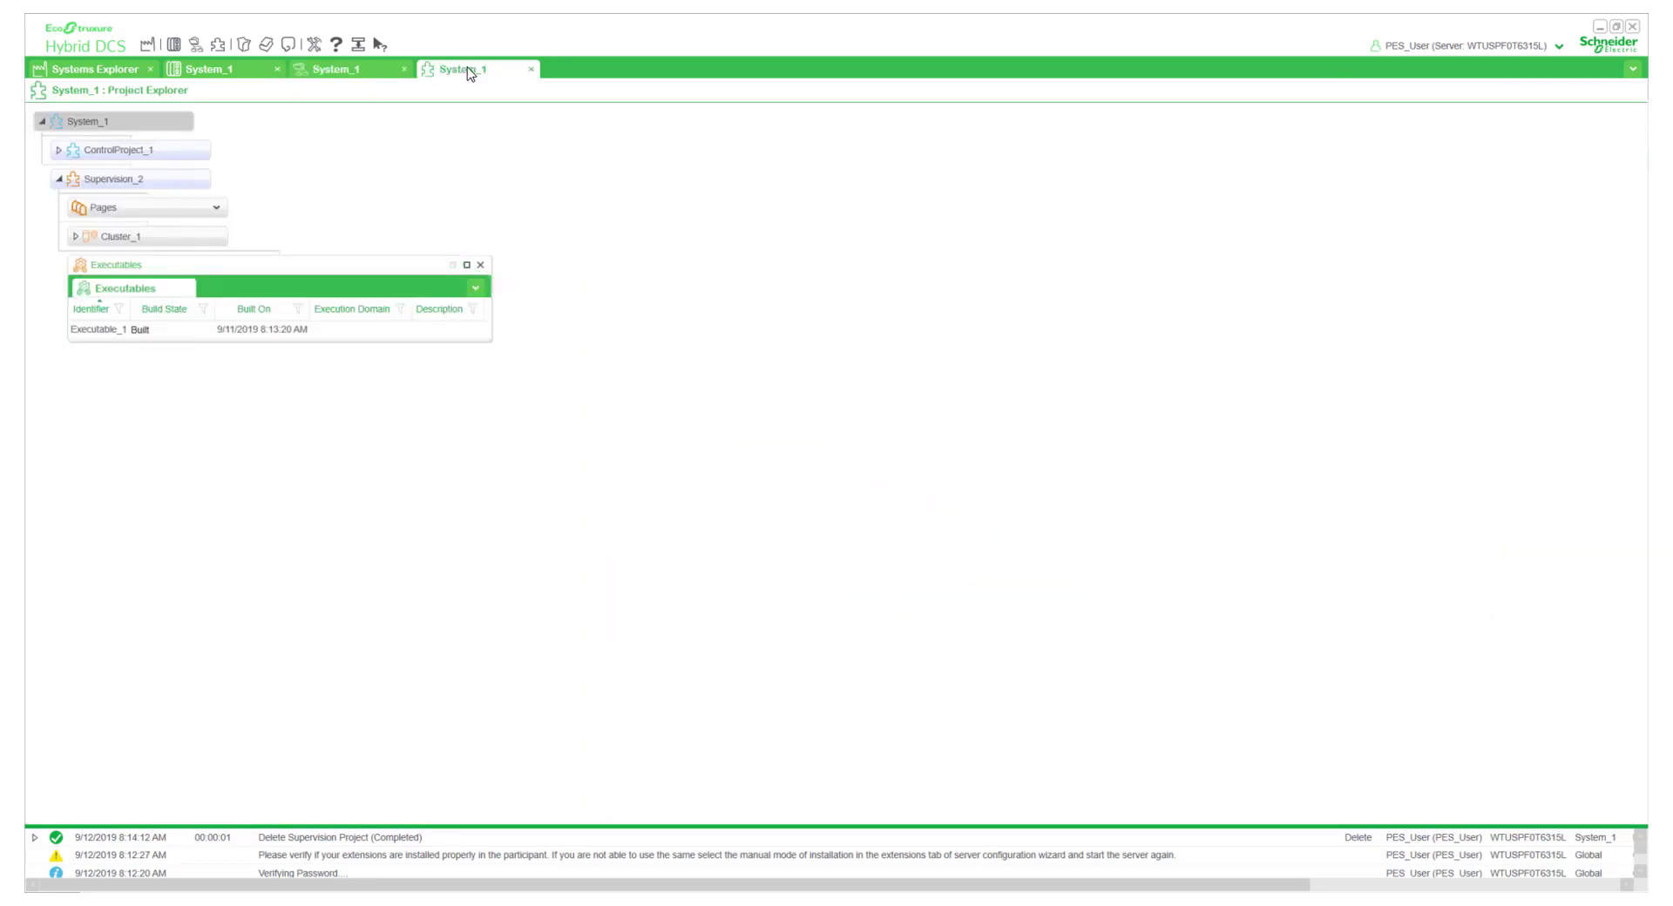
{"action": "right_click", "coordinate": [73, 150]}
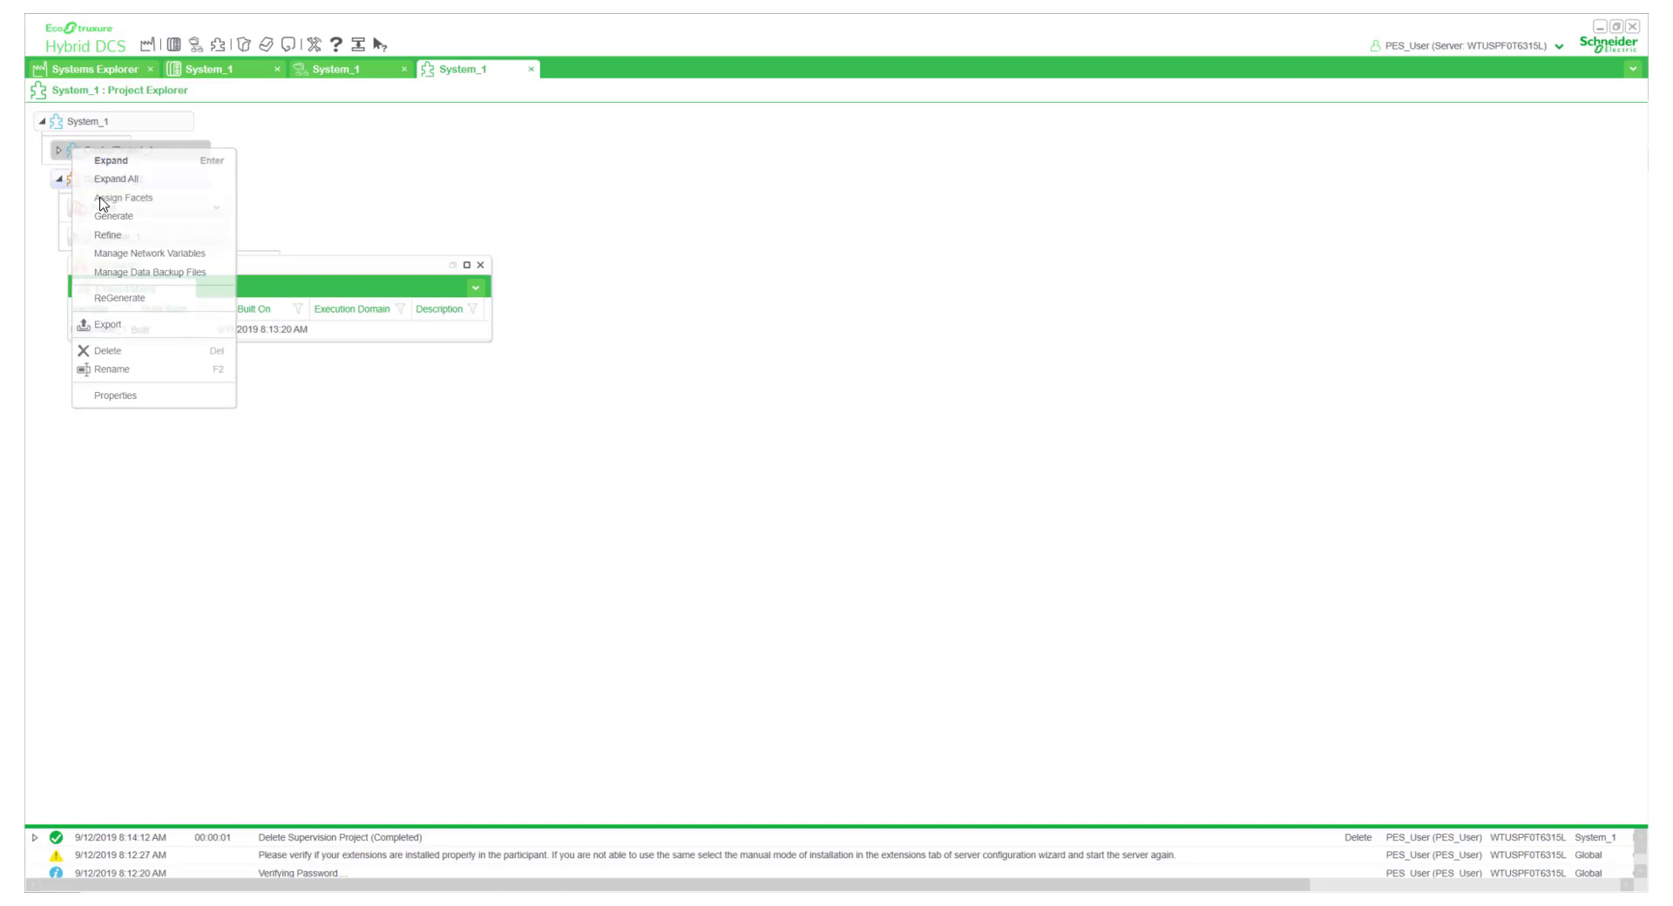
{"action": "left_click", "coordinate": [101, 200]}
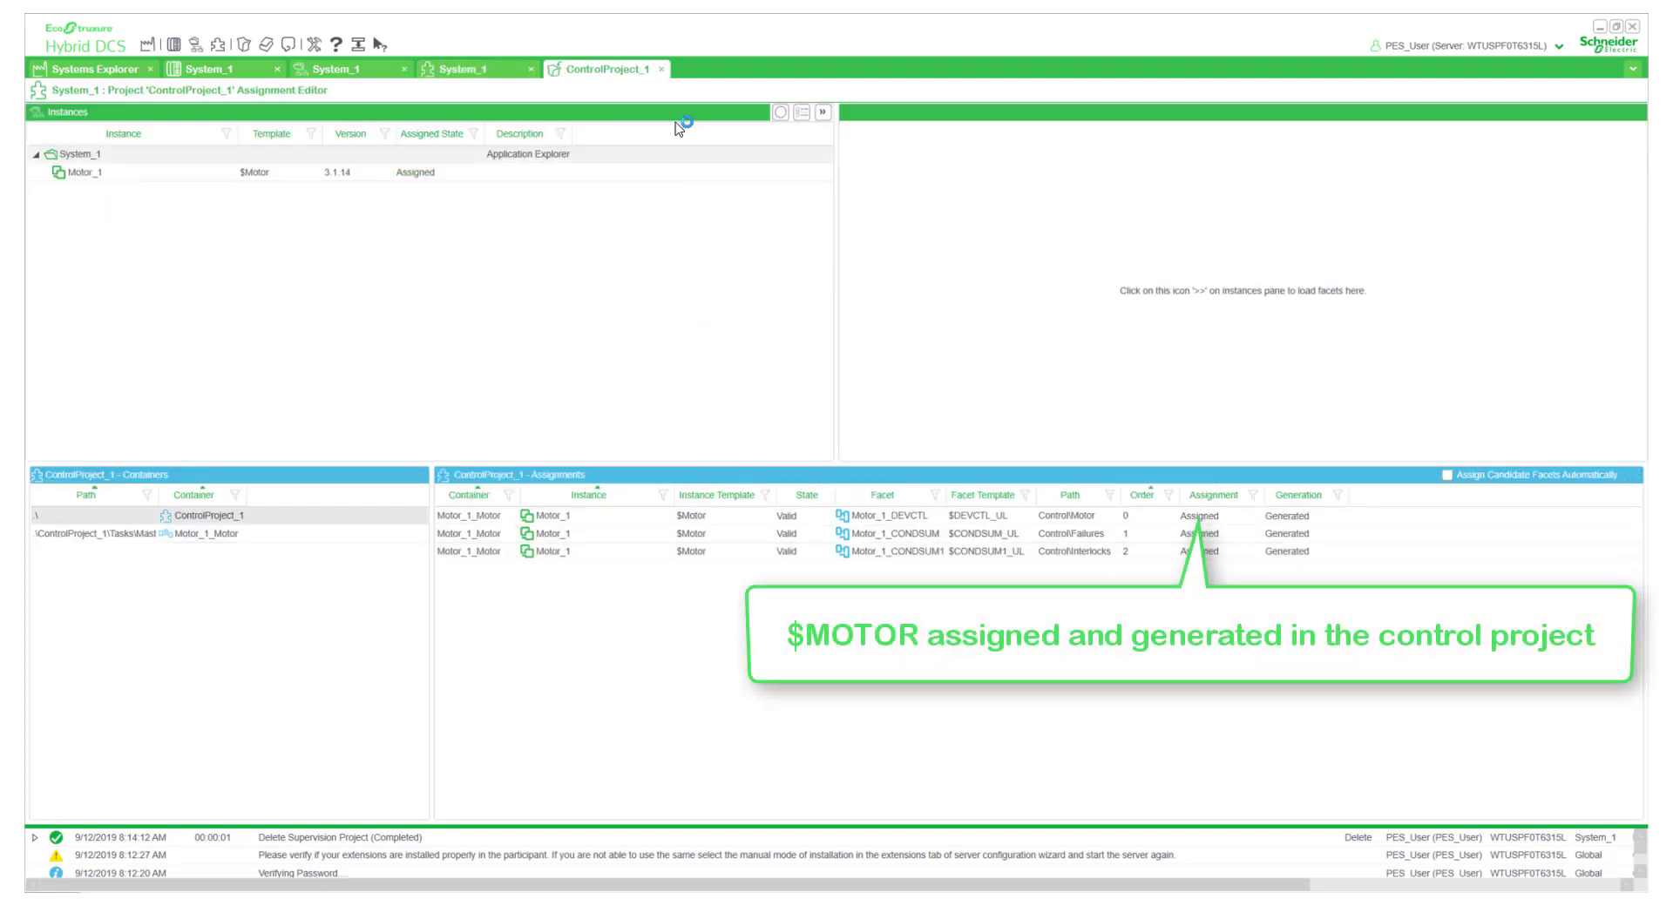
{"action": "left_click", "coordinate": [661, 69]}
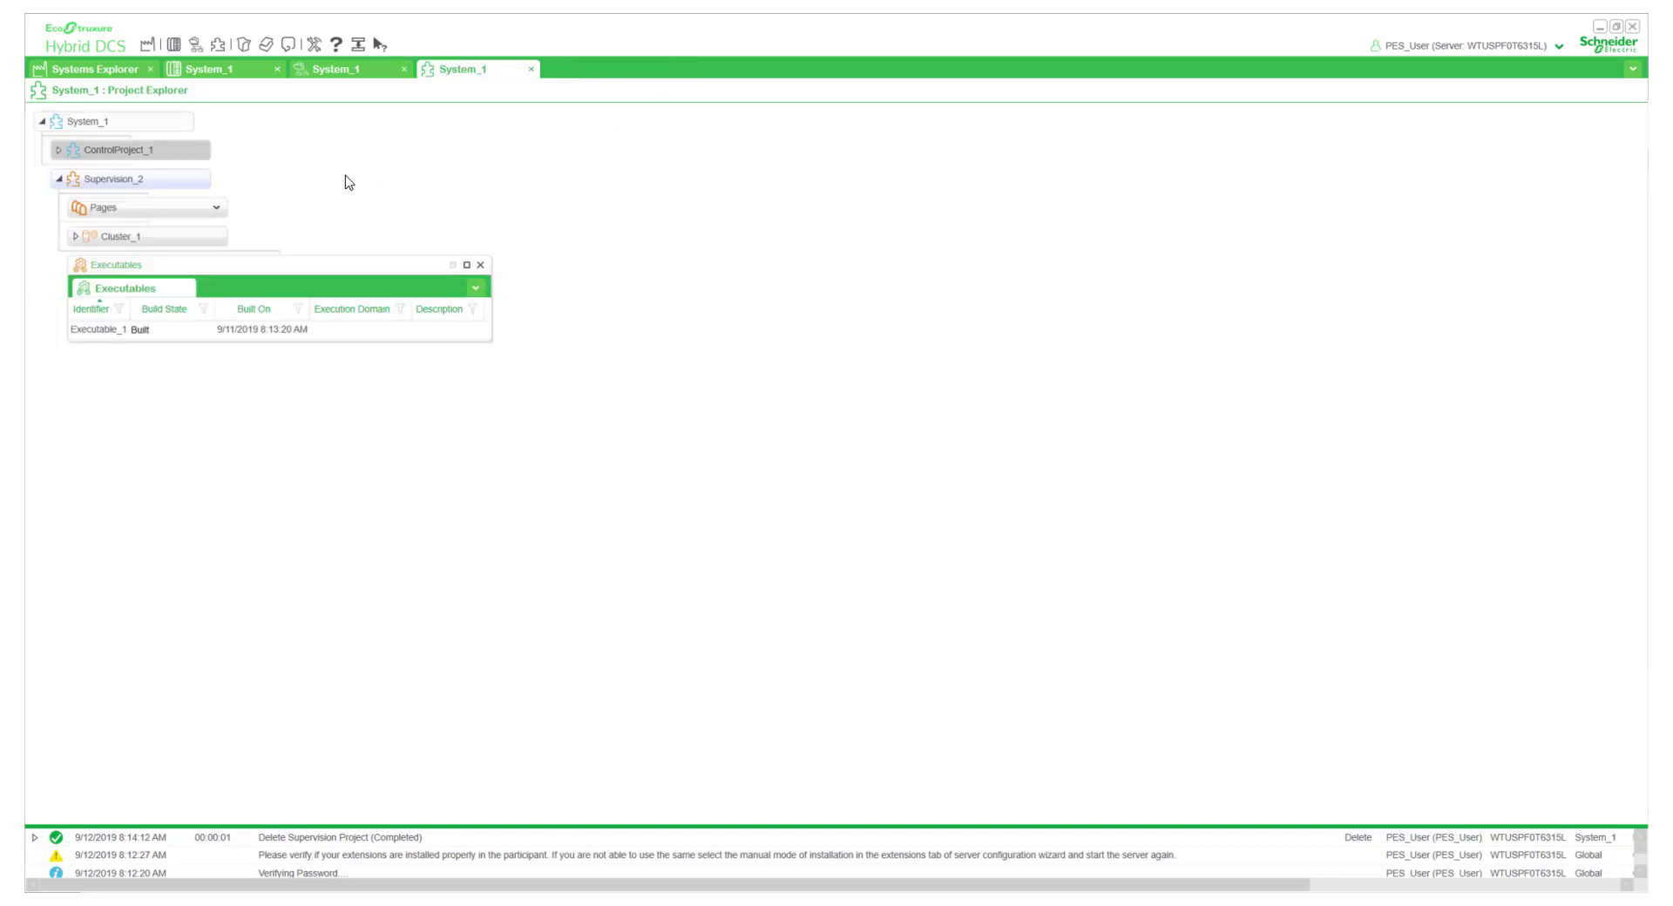
Review the facet assignments of the Supervision_2 project and close its assignment editor.
{"action": "right_click", "coordinate": [134, 183]}
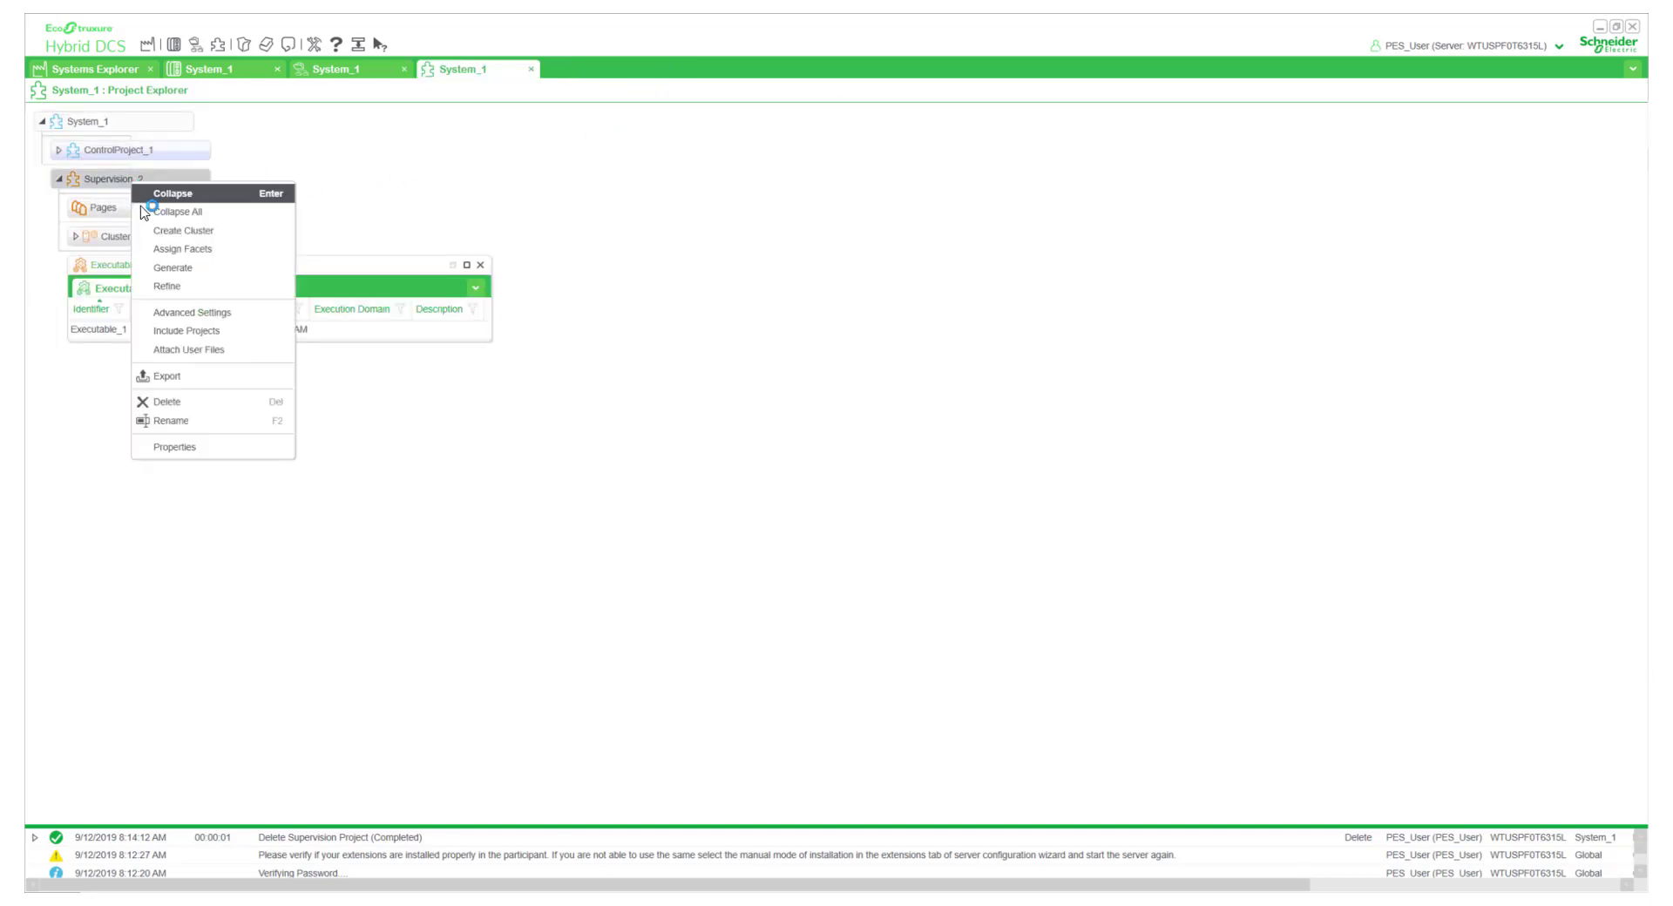
{"action": "left_click", "coordinate": [170, 249]}
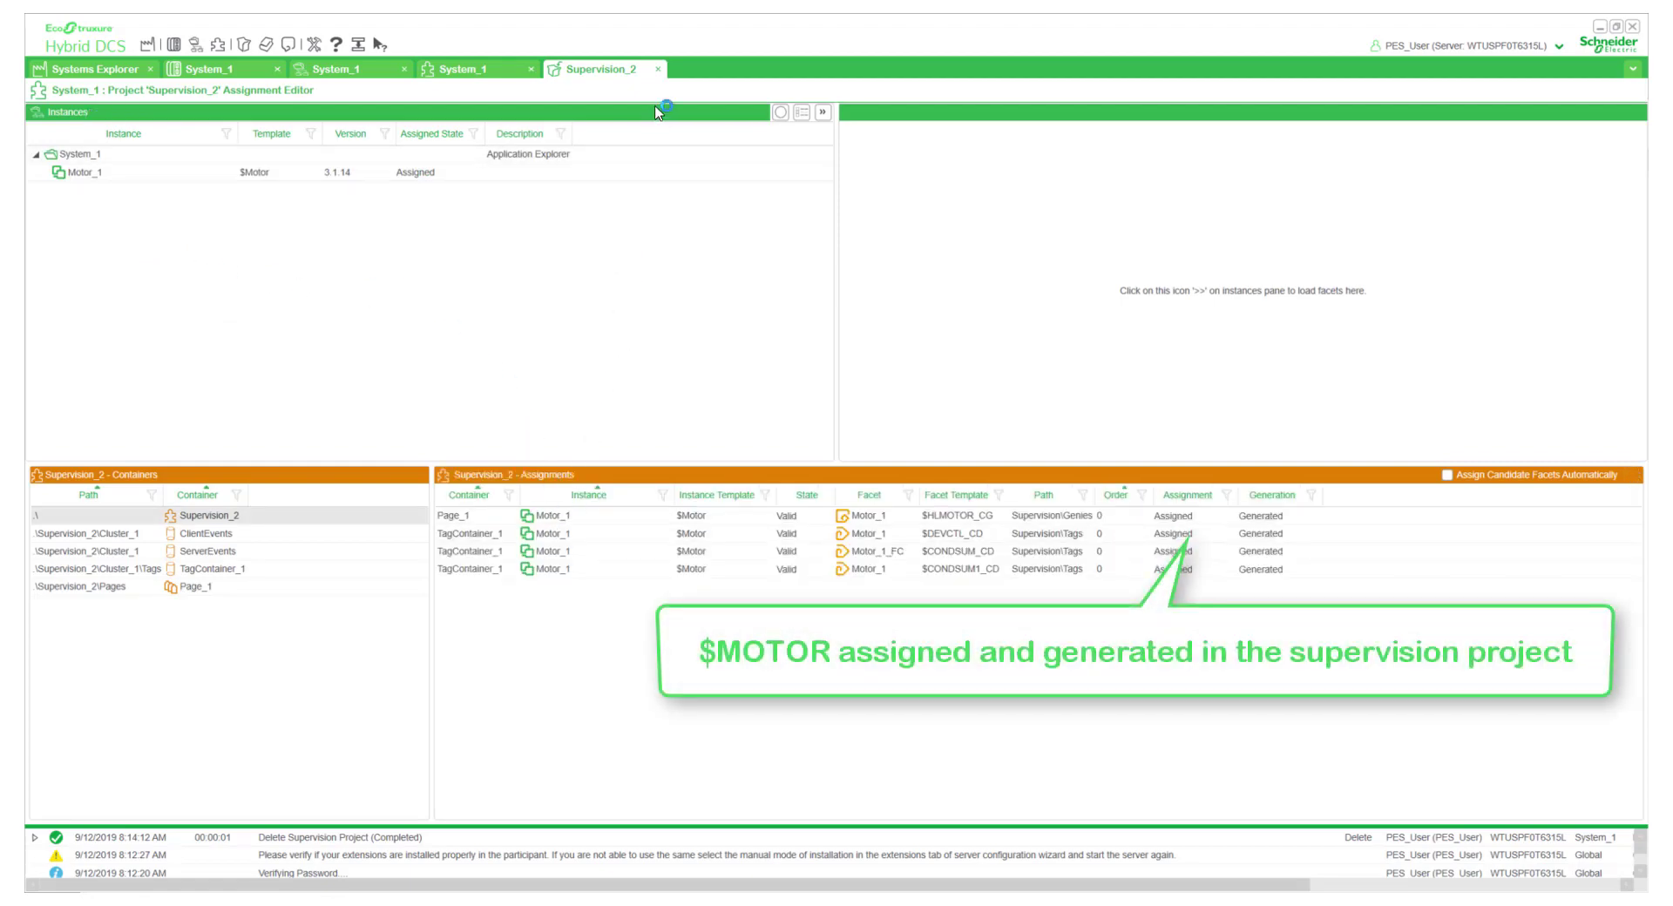
{"action": "left_click", "coordinate": [658, 69]}
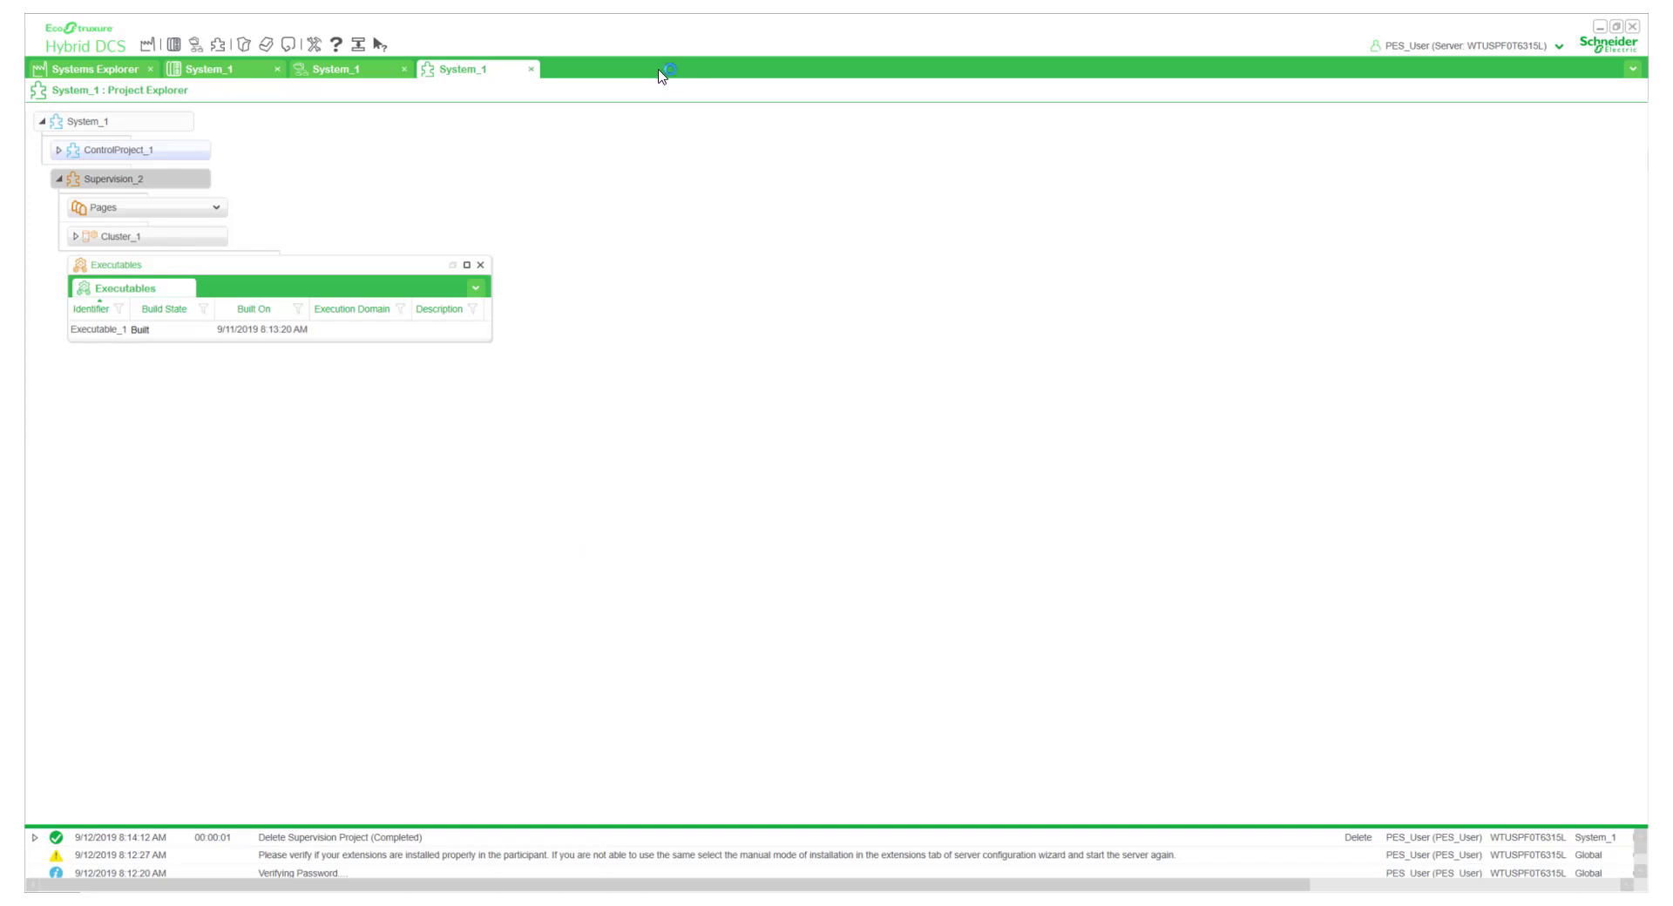
Open Page_1 of Supervision_2 in the page editor to inspect the motor on the mimic, and close the page.
{"action": "left_click", "coordinate": [217, 209]}
{"action": "left_click", "coordinate": [108, 298]}
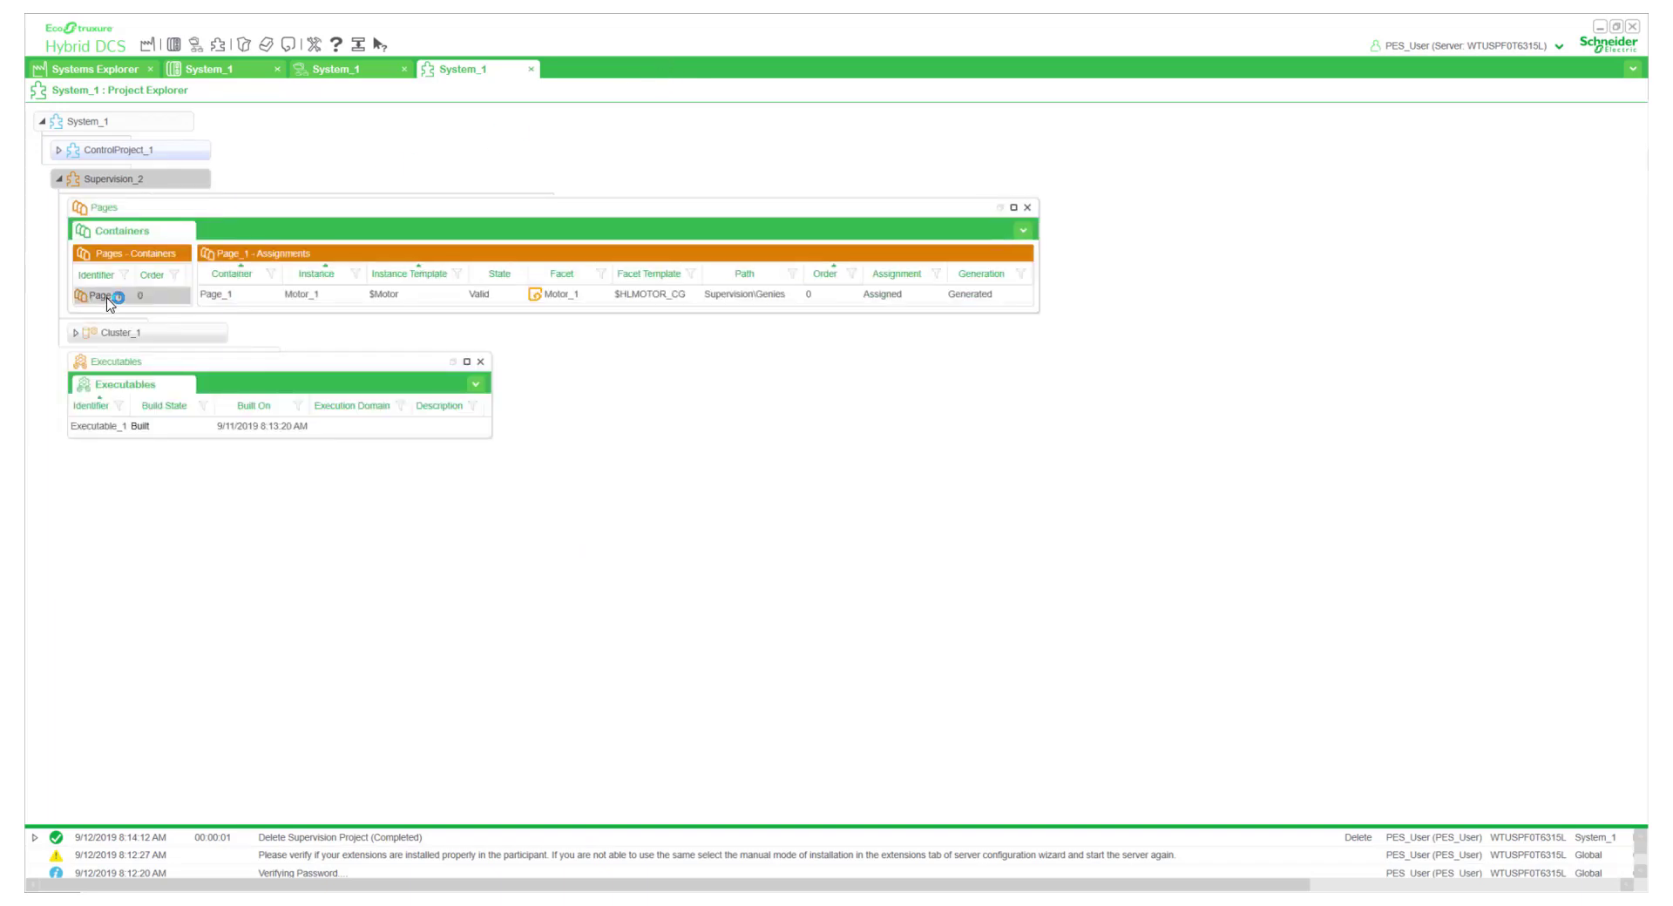
{"action": "right_click", "coordinate": [108, 300]}
{"action": "left_click", "coordinate": [122, 335]}
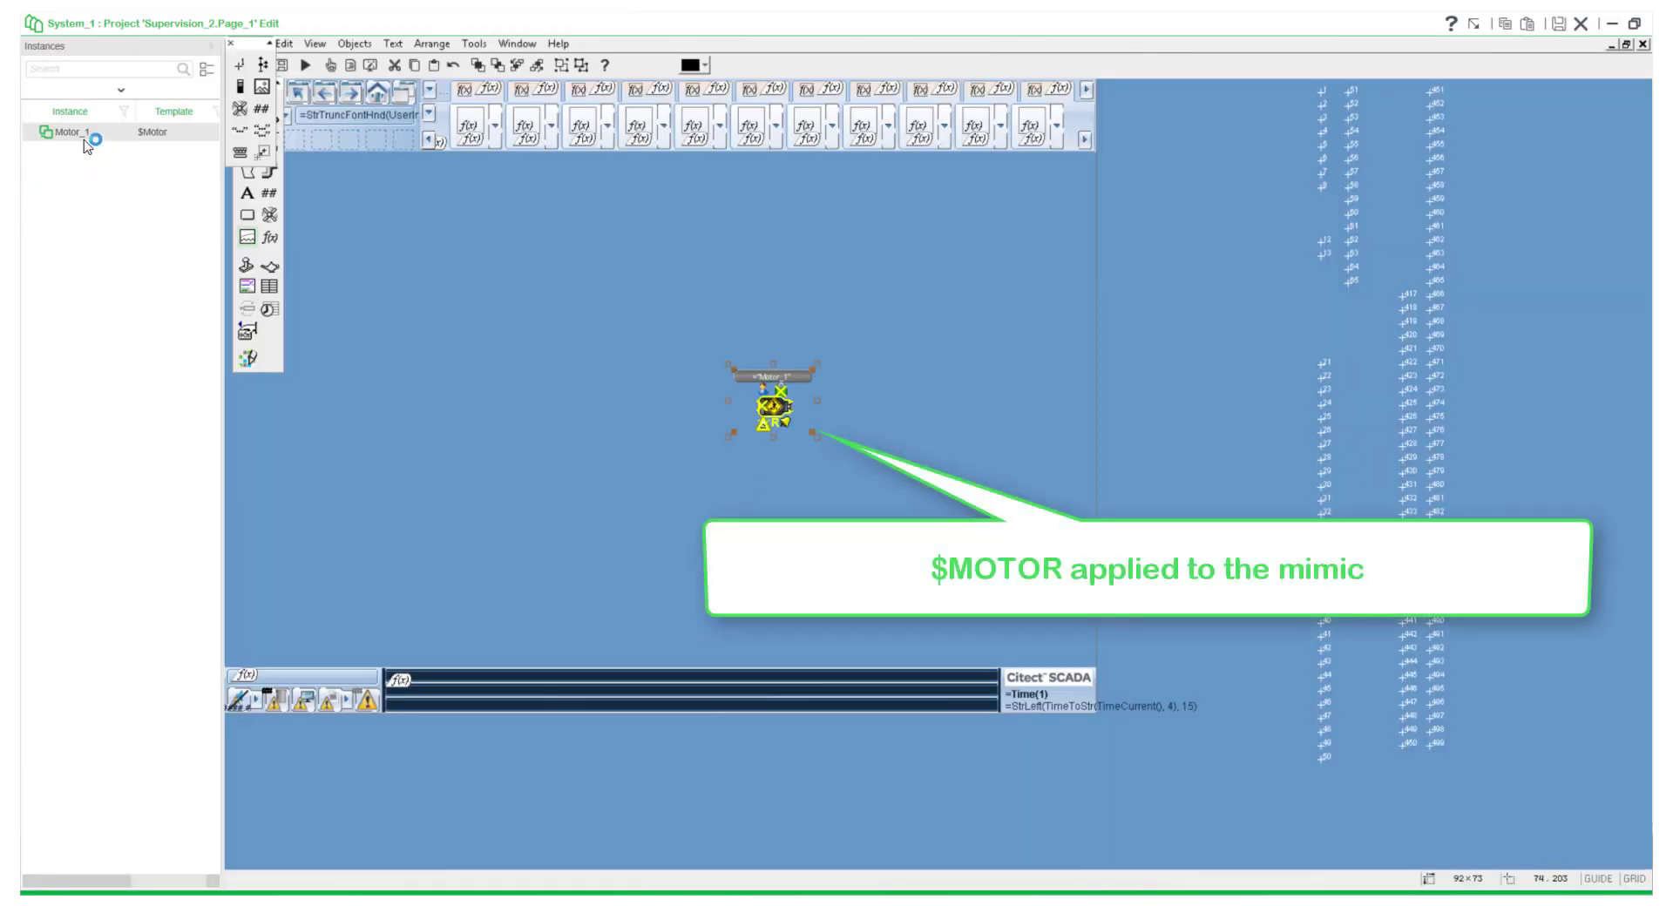
{"action": "left_click", "coordinate": [1473, 23]}
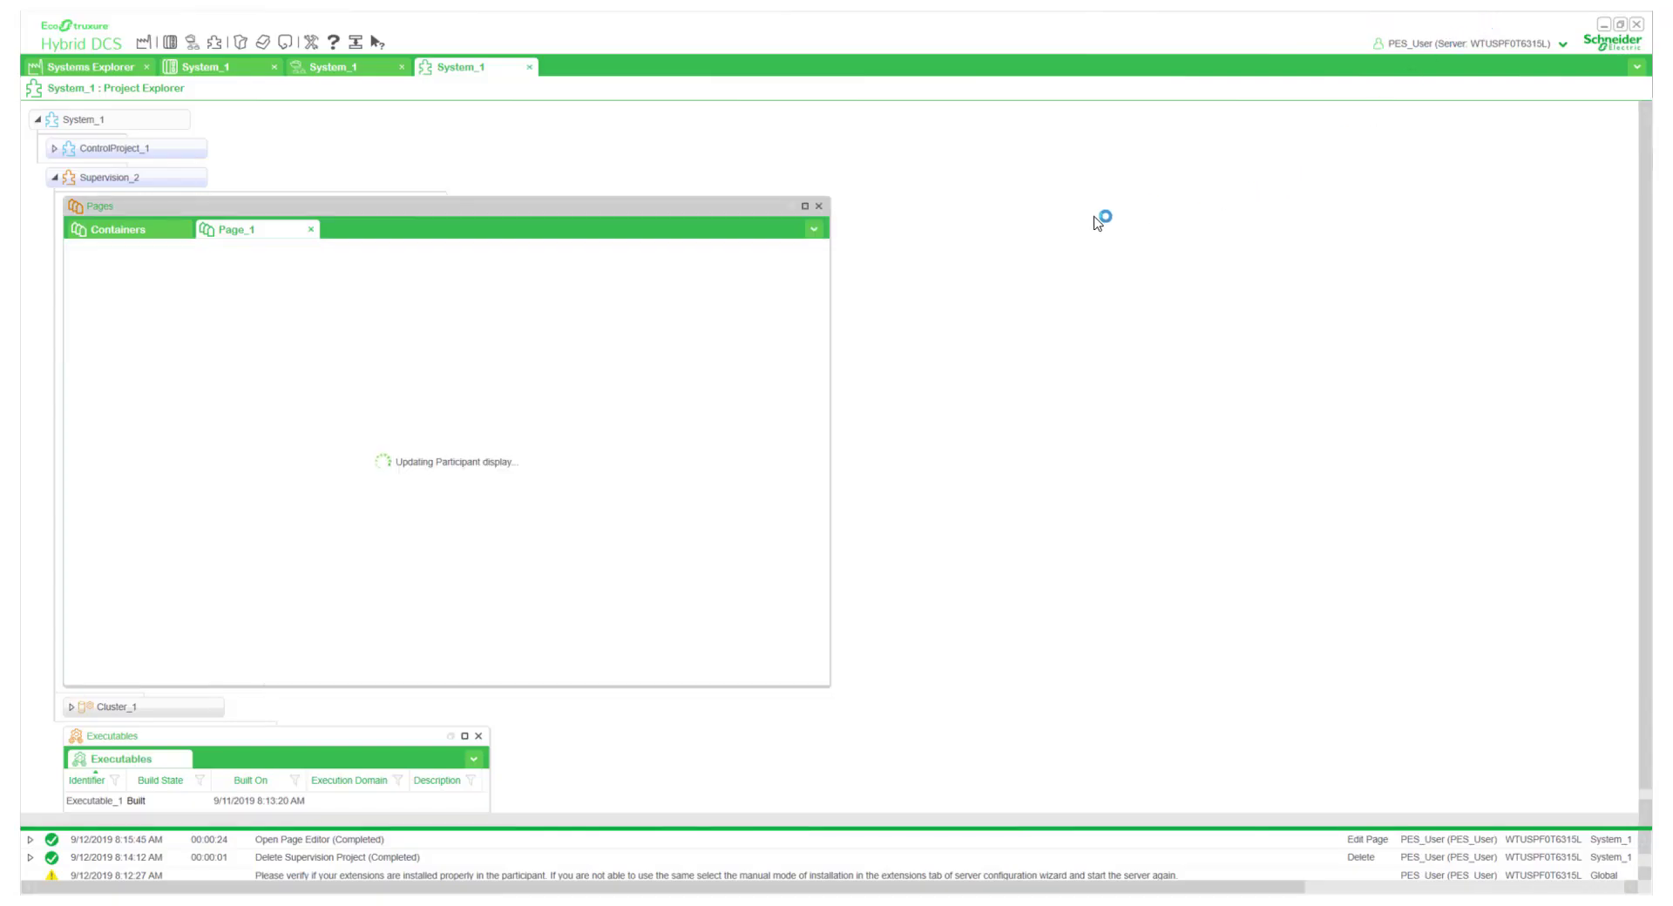
{"action": "left_click", "coordinate": [818, 206]}
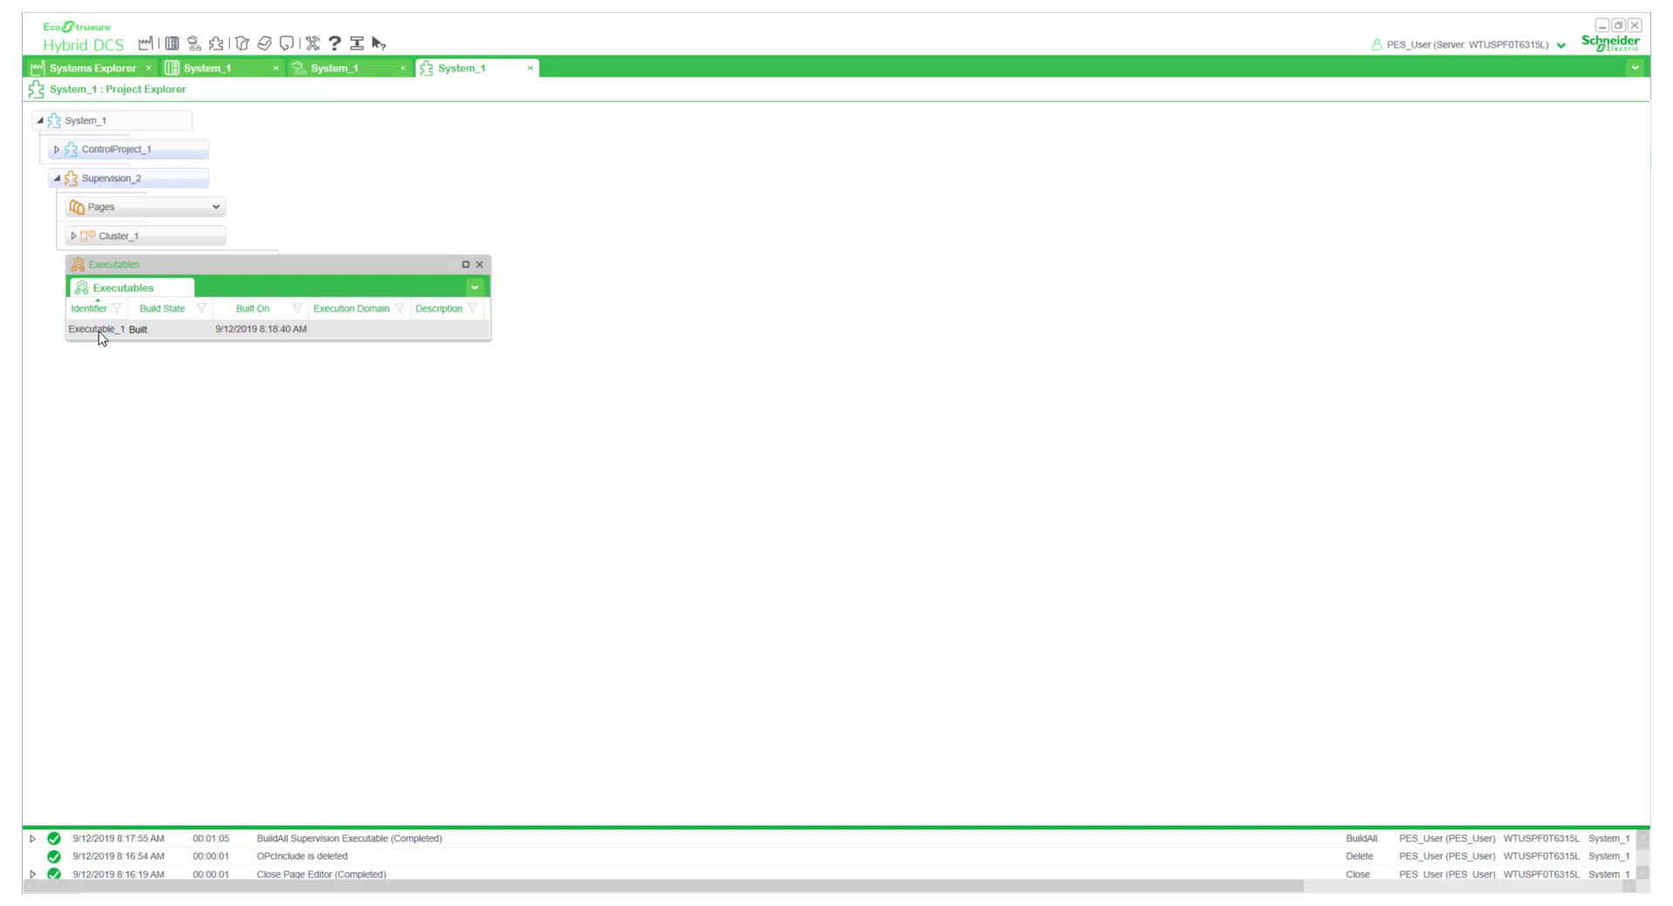
Check the service mapping and the communication mapping of Executable_1 in Supervision_2, closing each mapping view.
{"action": "left_click", "coordinate": [138, 342]}
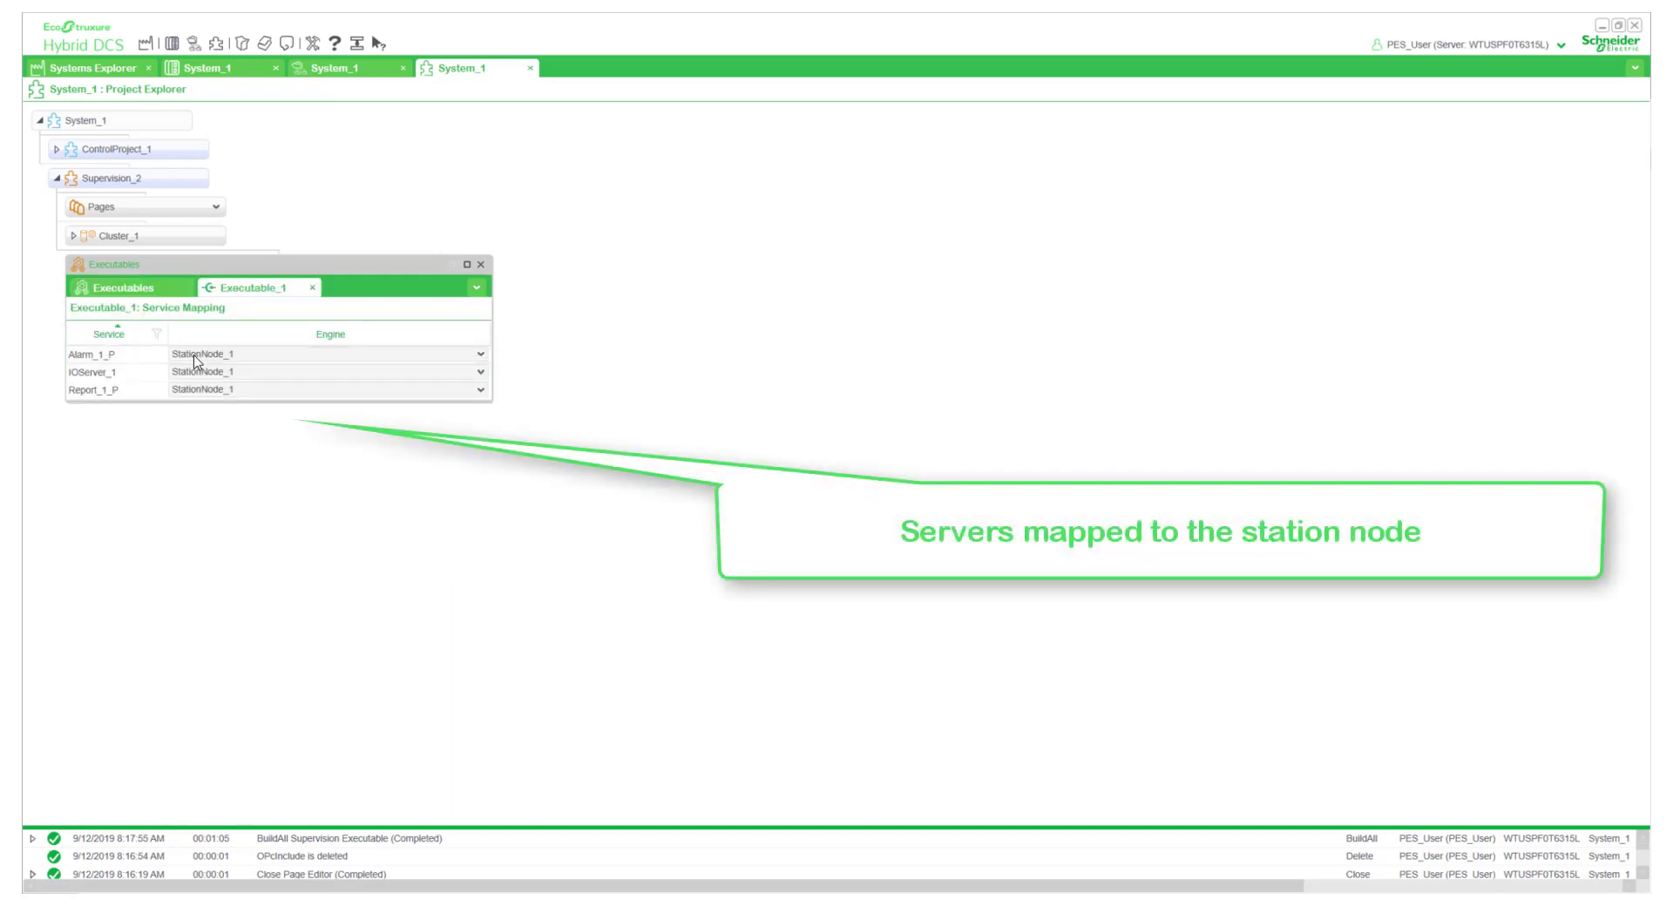
{"action": "left_click", "coordinate": [312, 288]}
{"action": "right_click", "coordinate": [98, 328]}
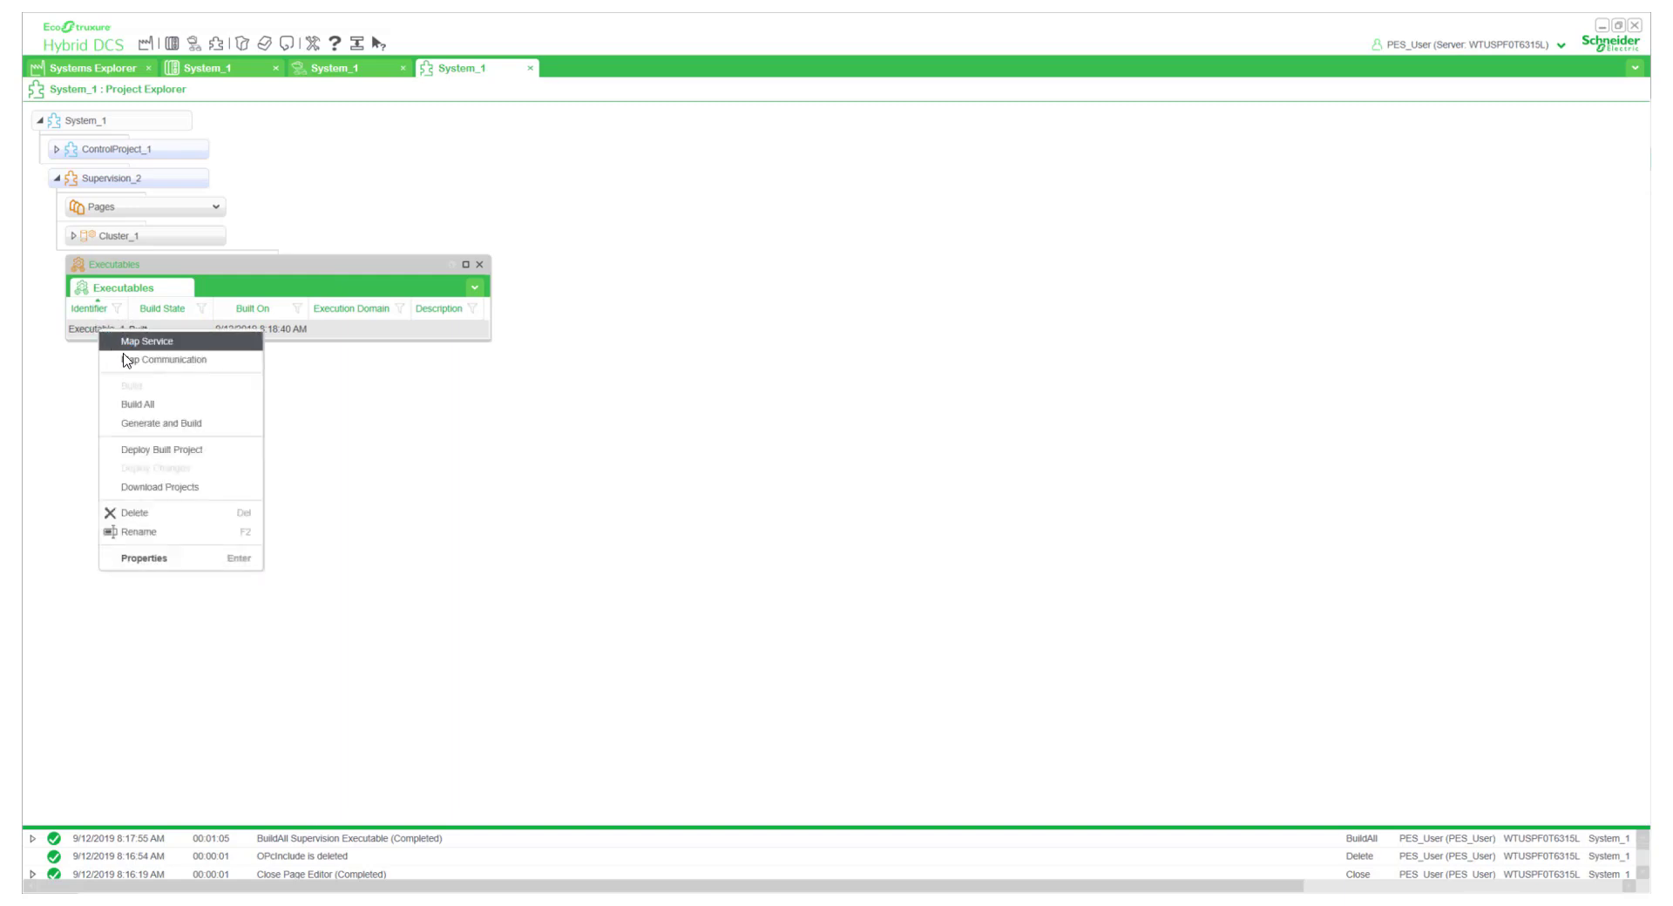
{"action": "left_click", "coordinate": [131, 359]}
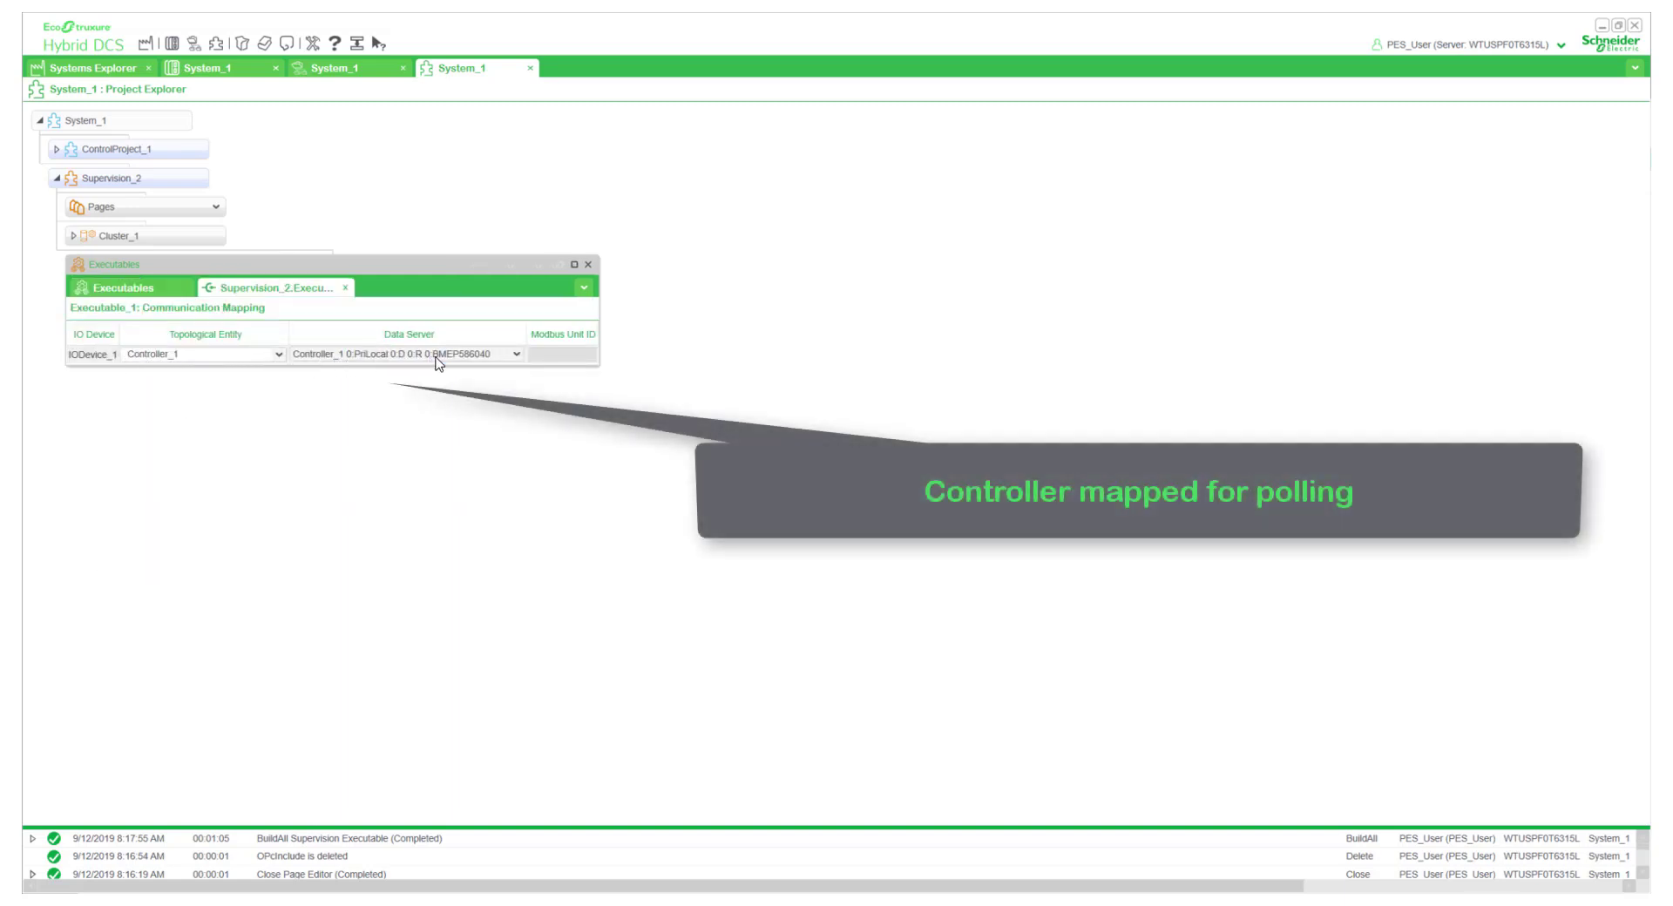
{"action": "left_click", "coordinate": [347, 288]}
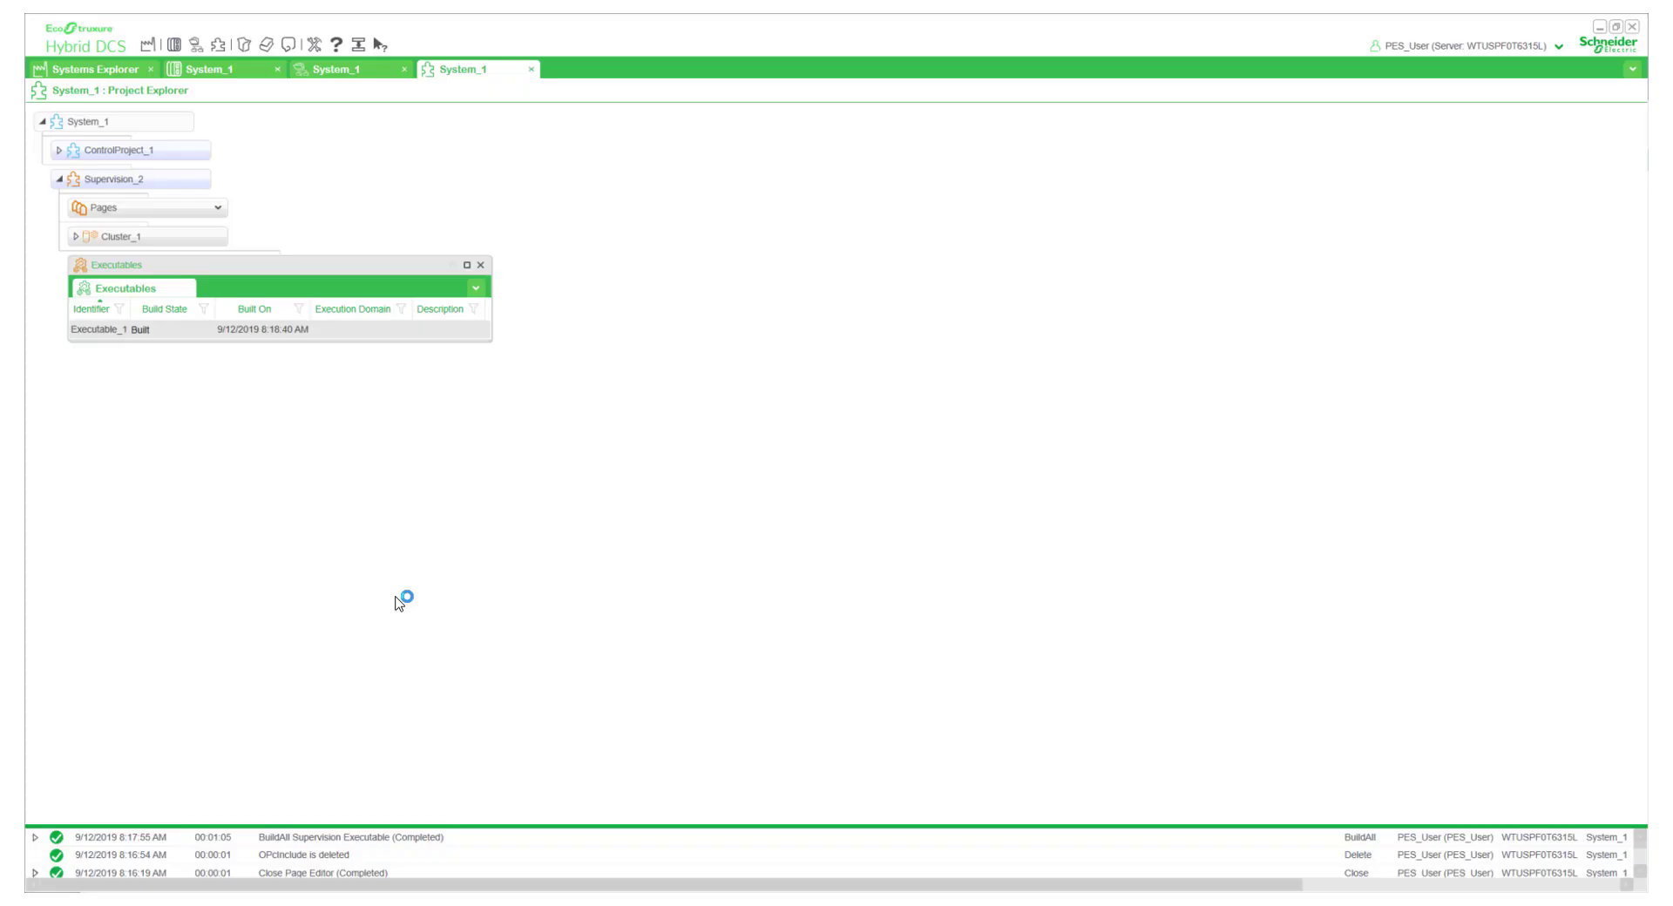
Switch to Citect Studio, create a project named OPCIOInclude not based on a starter project, and make it the active project.
{"action": "left_click", "coordinate": [1599, 29]}
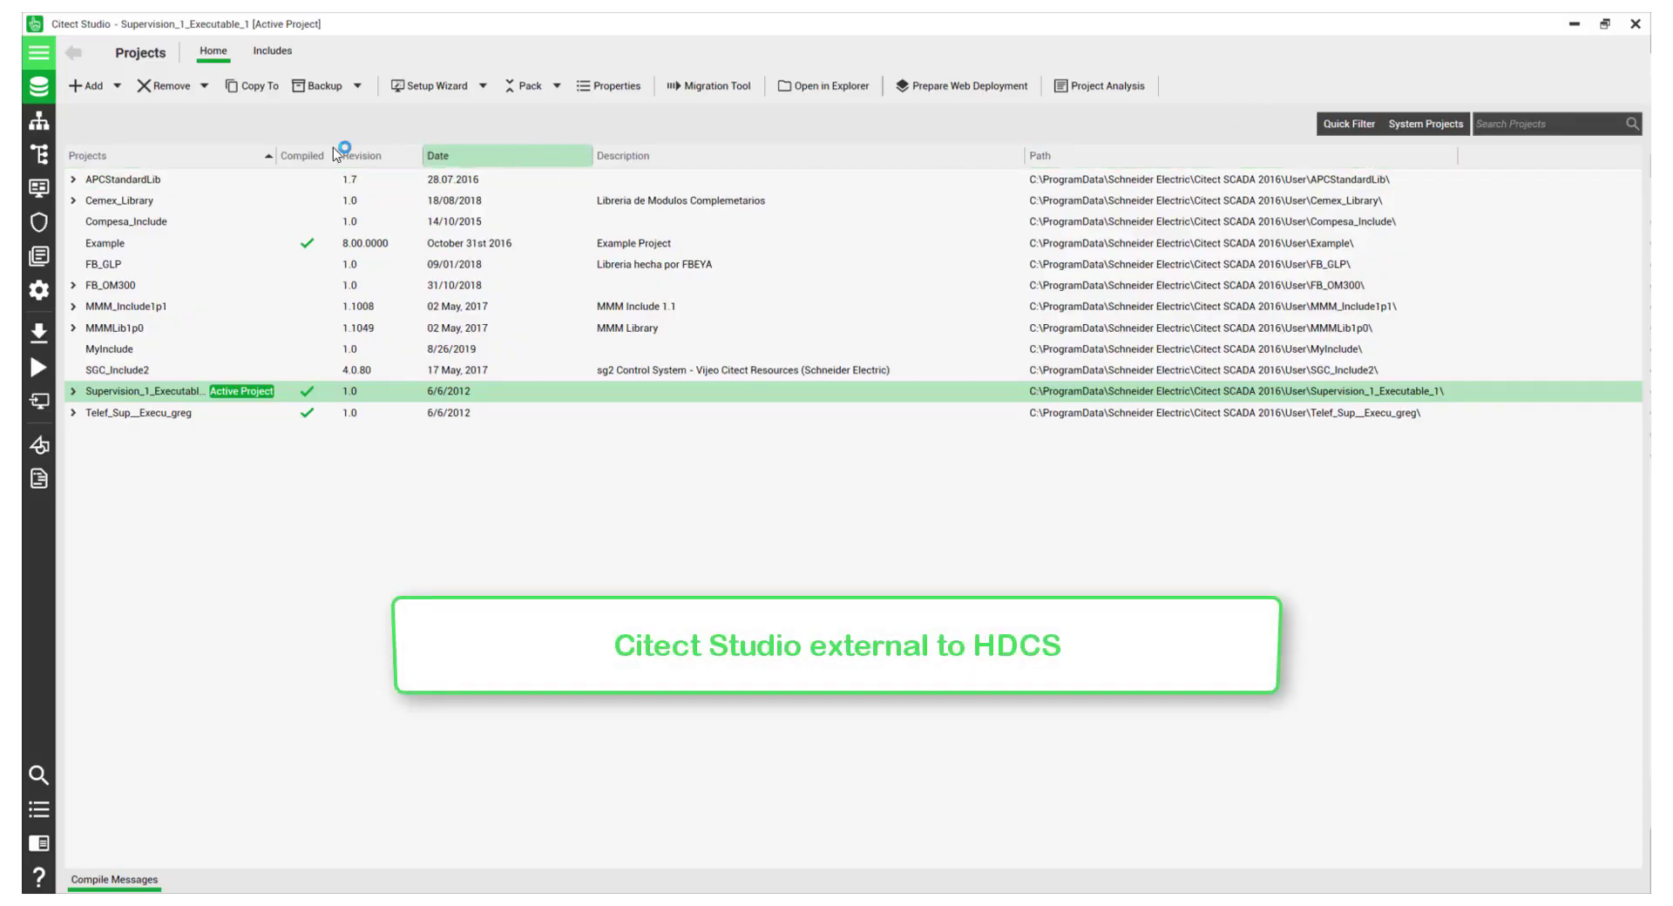
{"action": "left_click", "coordinate": [116, 86]}
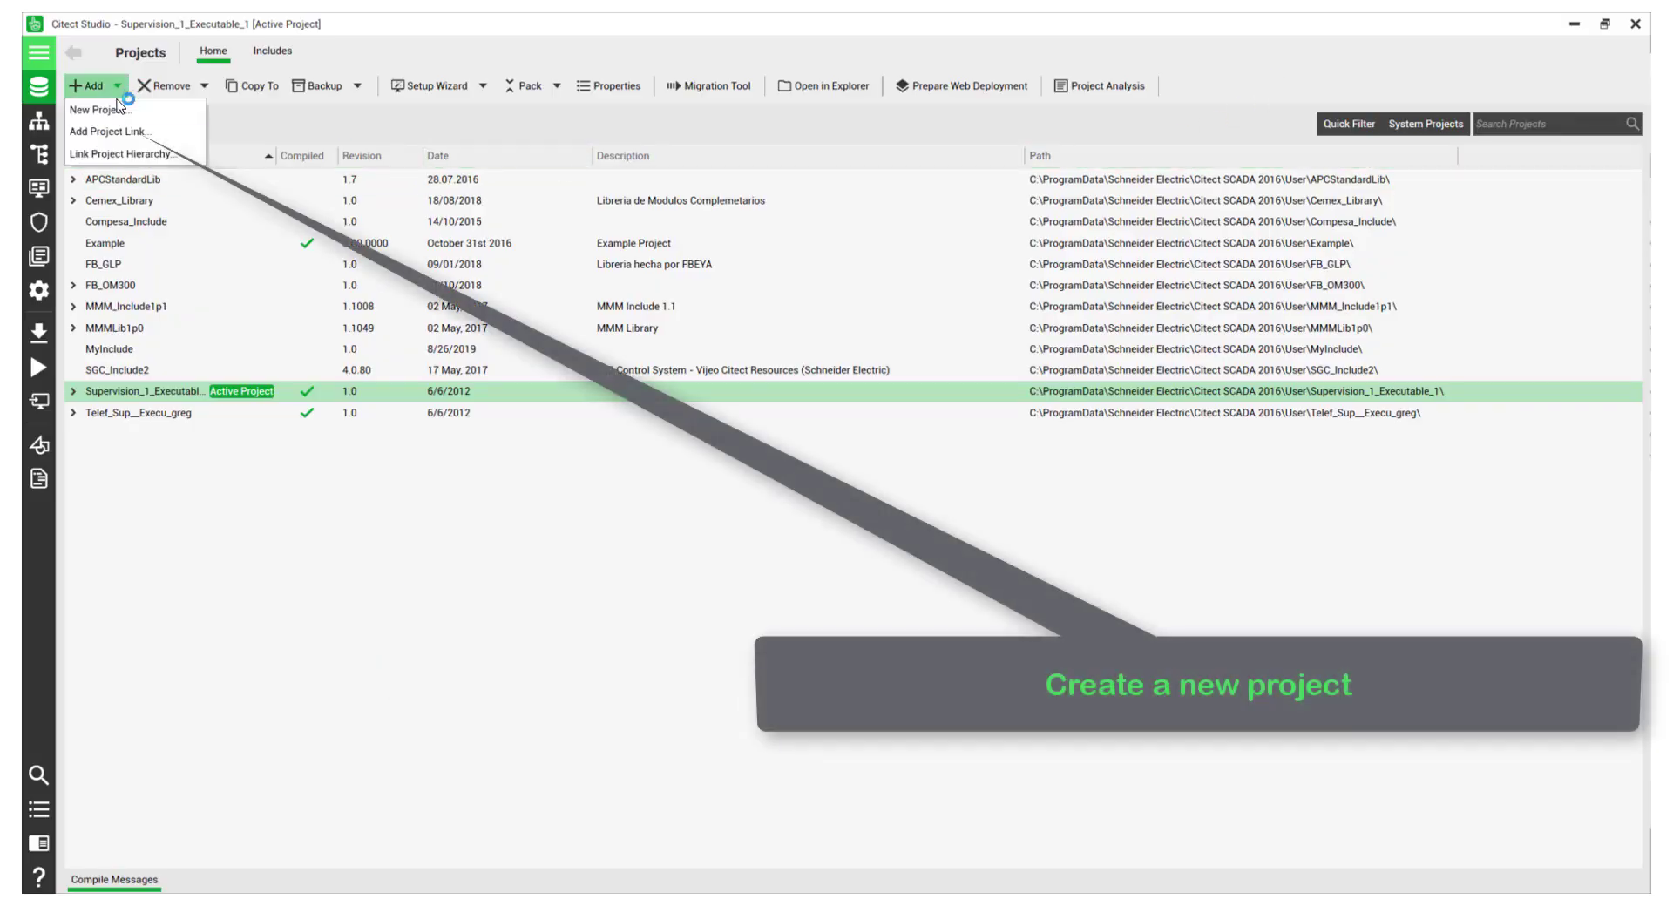
{"action": "left_click", "coordinate": [115, 110]}
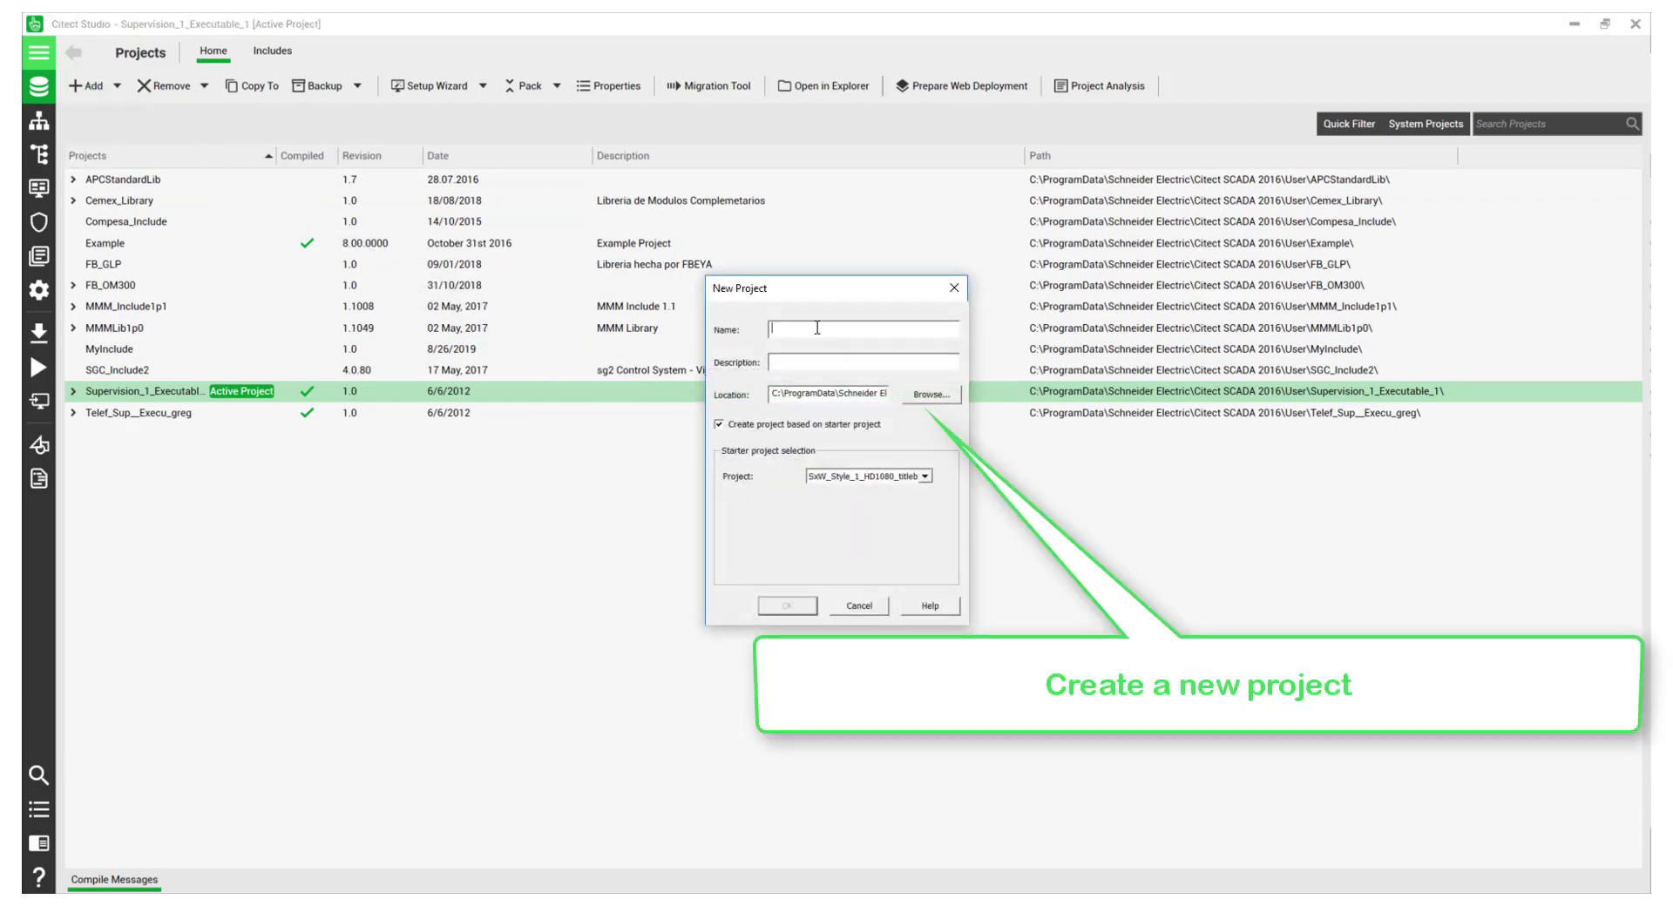
{"action": "type", "text": "OPCIOInclude"}
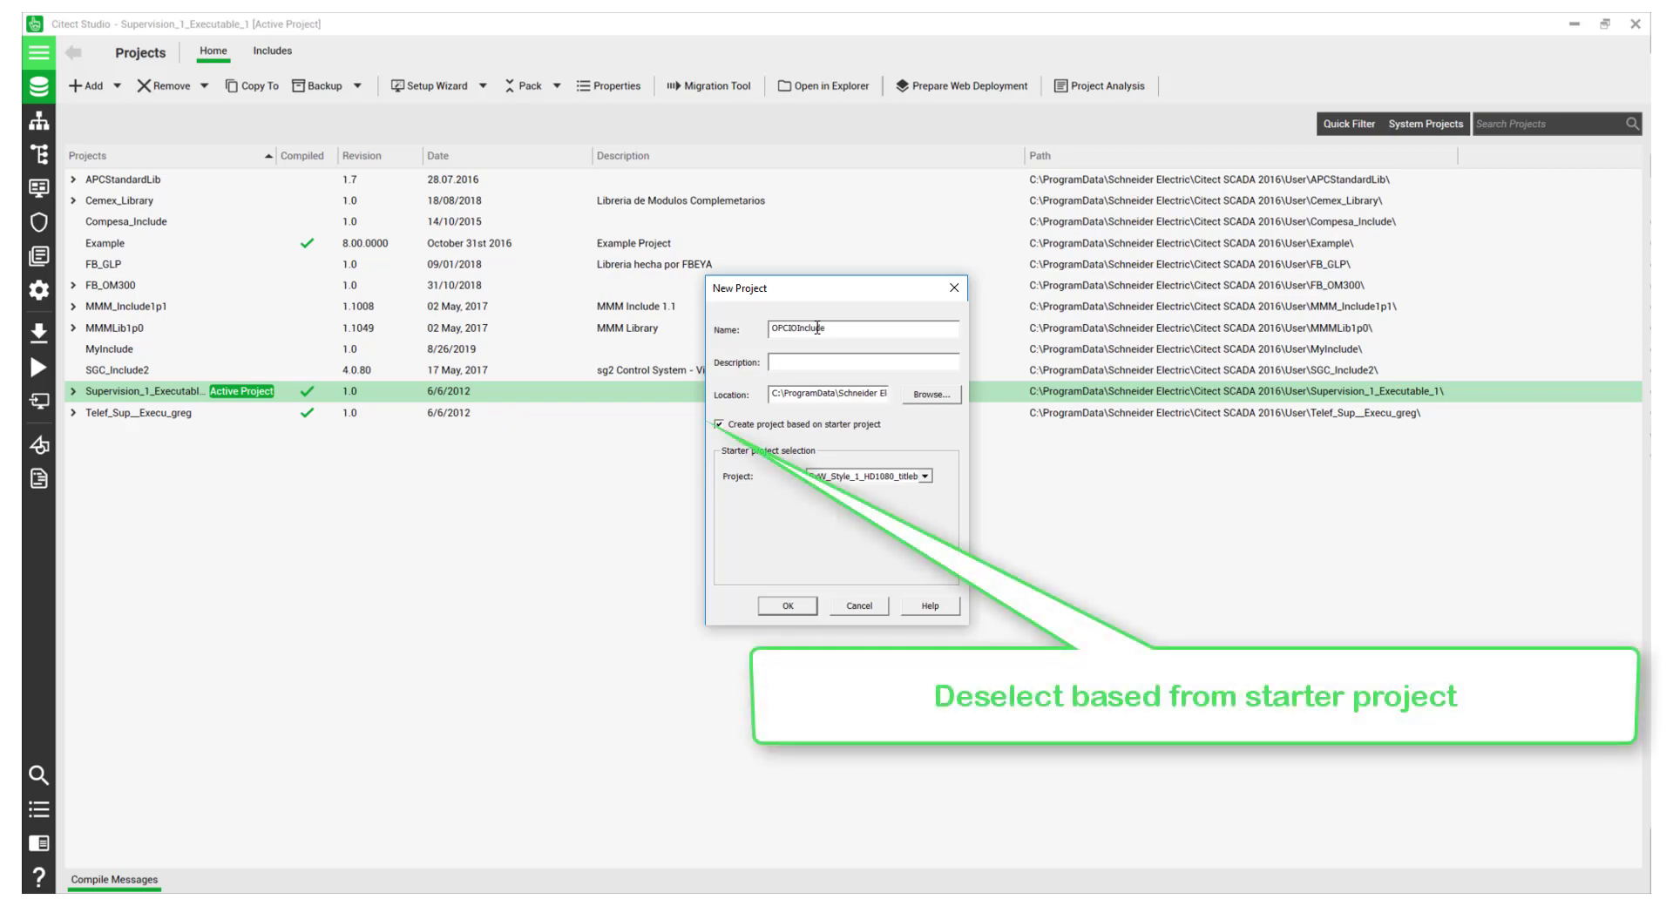
{"action": "left_click", "coordinate": [719, 425]}
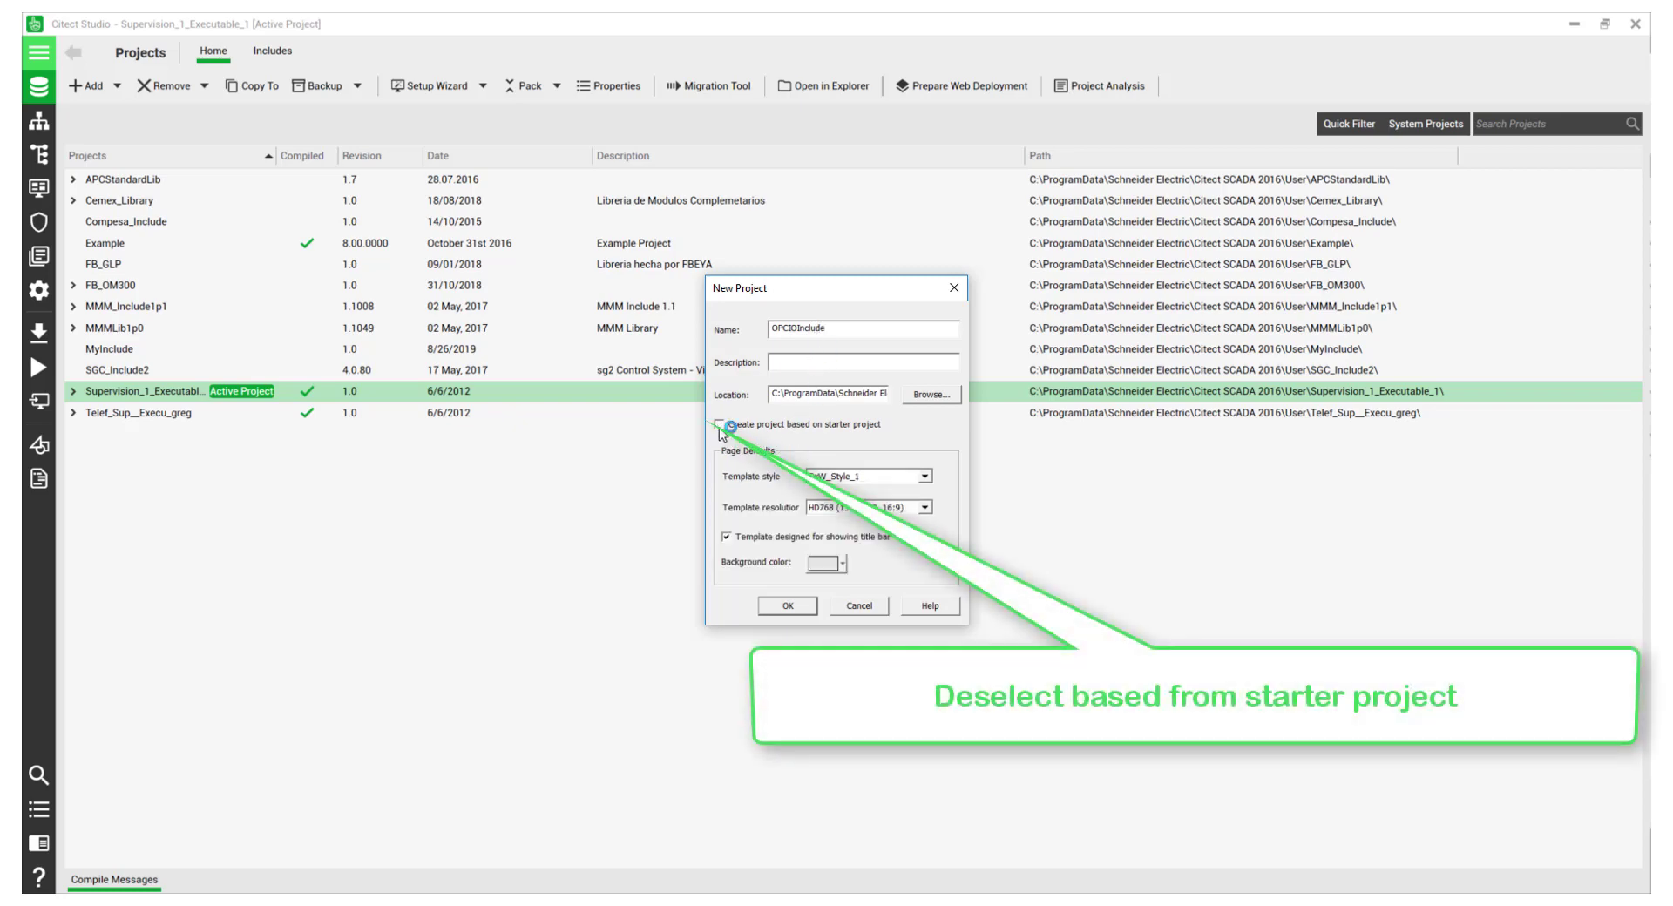
{"action": "left_click", "coordinate": [772, 608]}
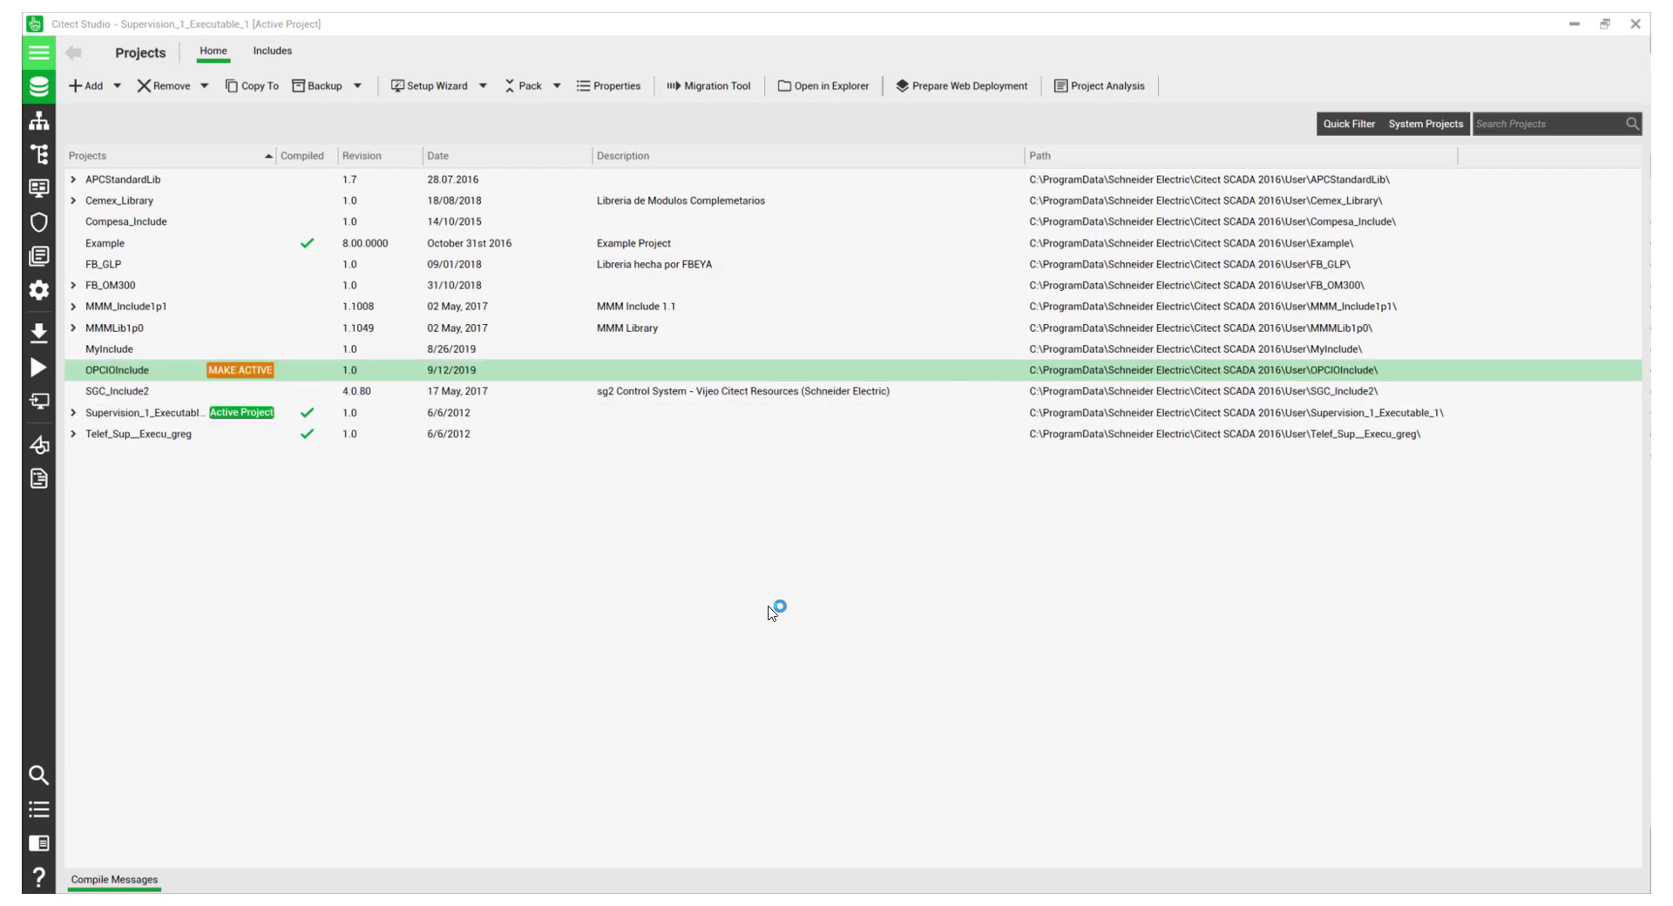
{"action": "left_click", "coordinate": [262, 373]}
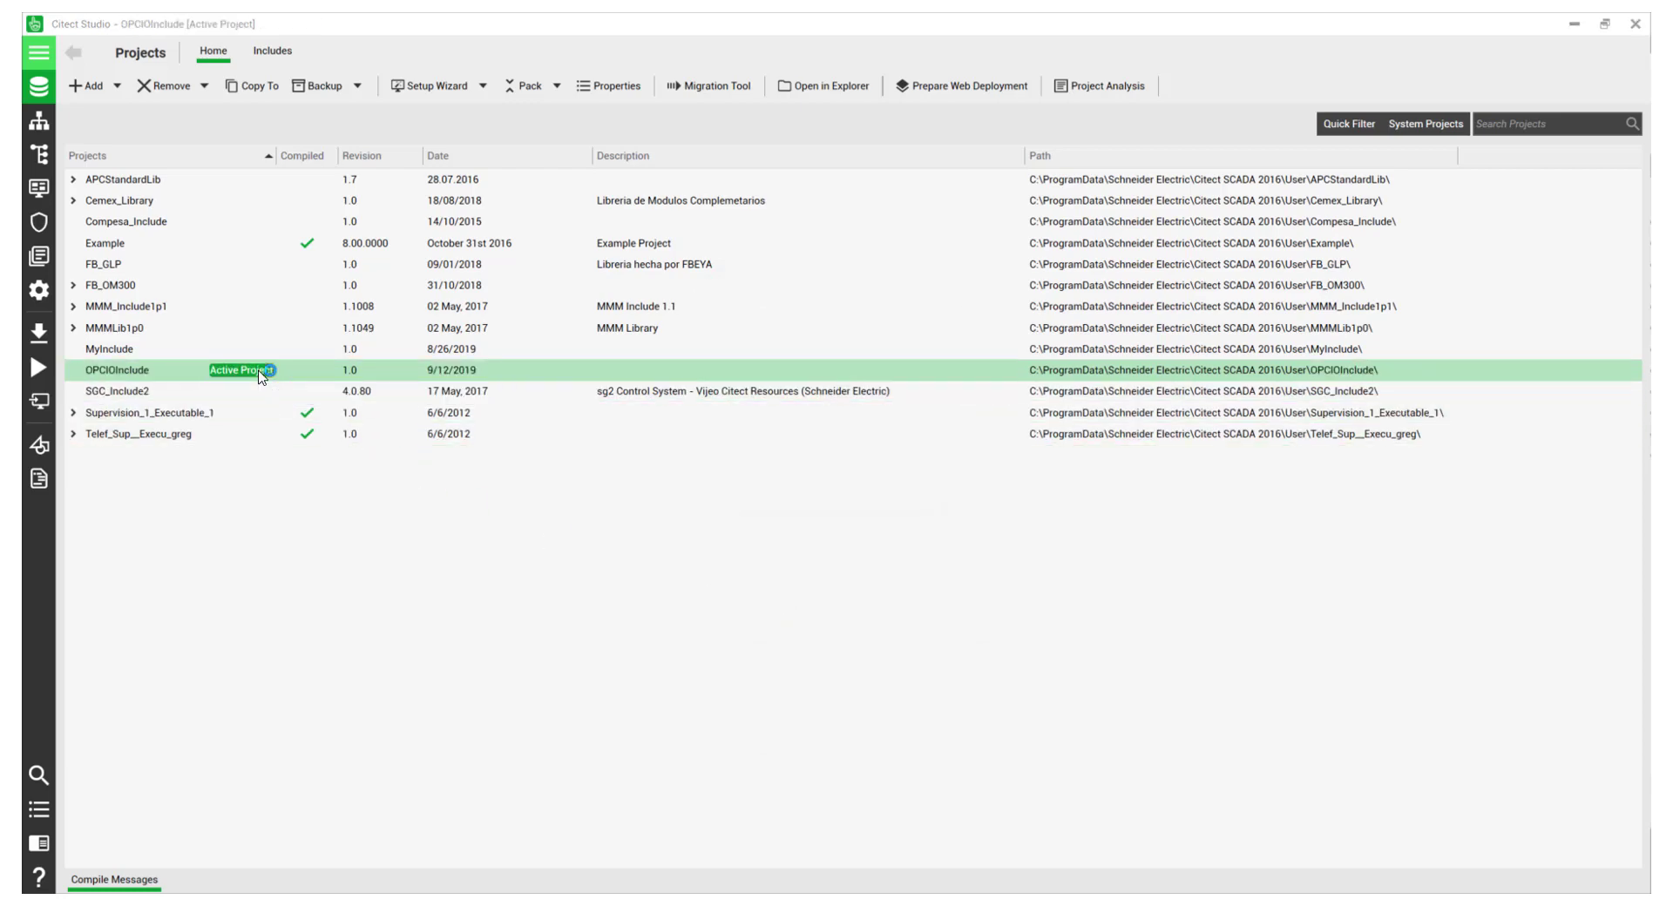
Start the Device Communications Wizard for a new I/O device in OPCIOInclude and create a new I/O server named OPCServ.
{"action": "left_click", "coordinate": [42, 127]}
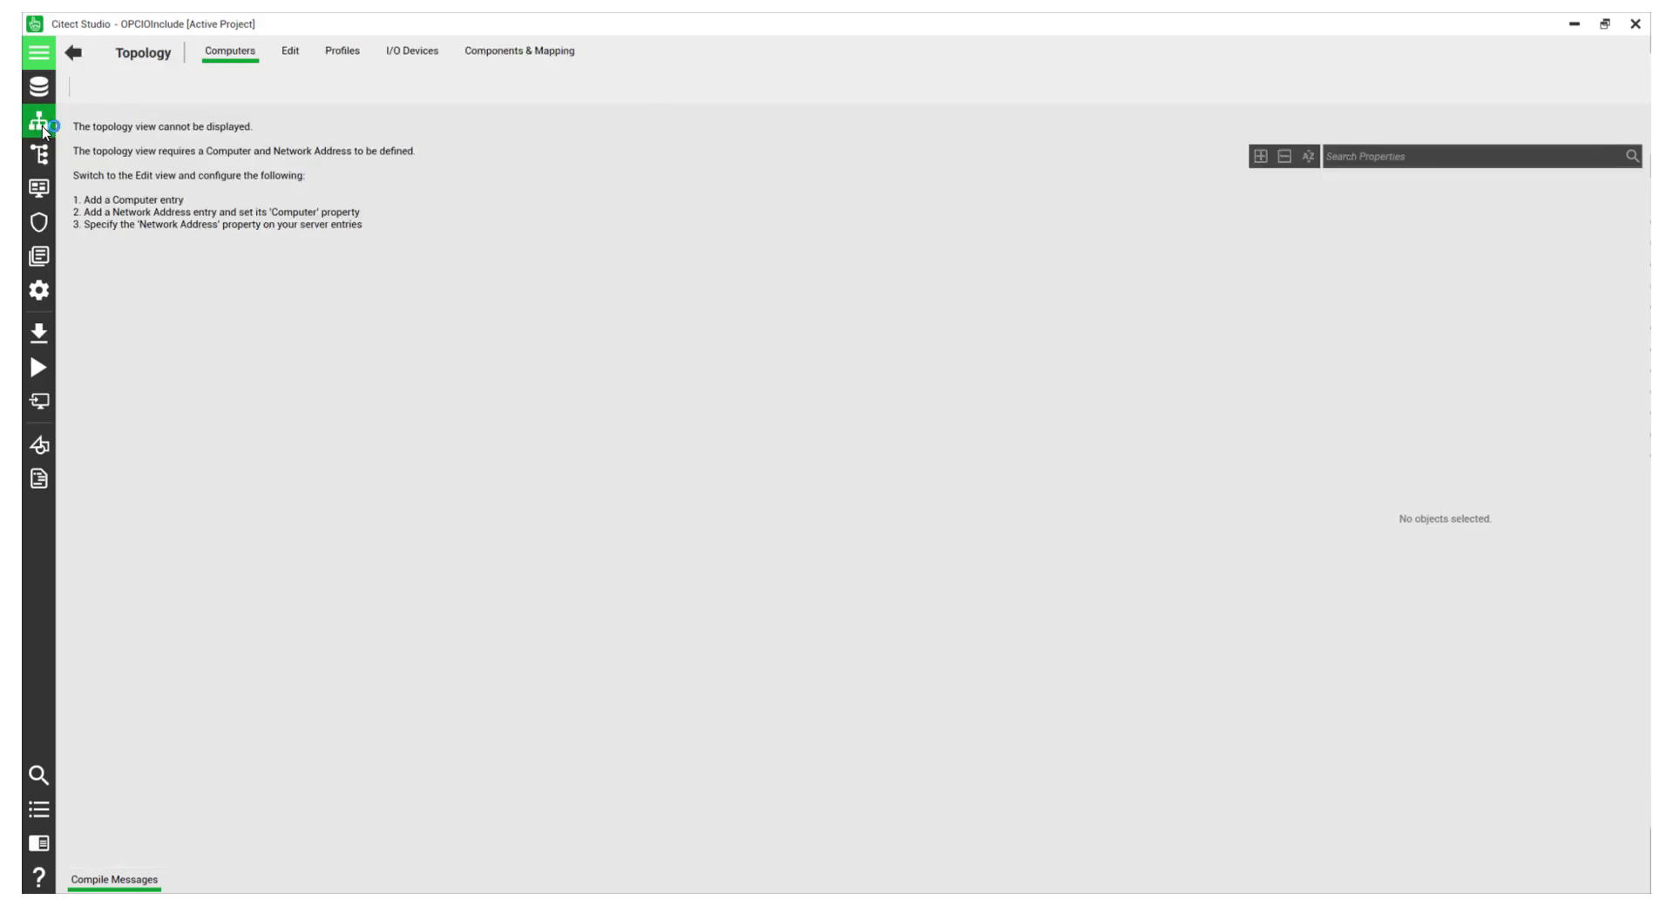
{"action": "left_click", "coordinate": [429, 54]}
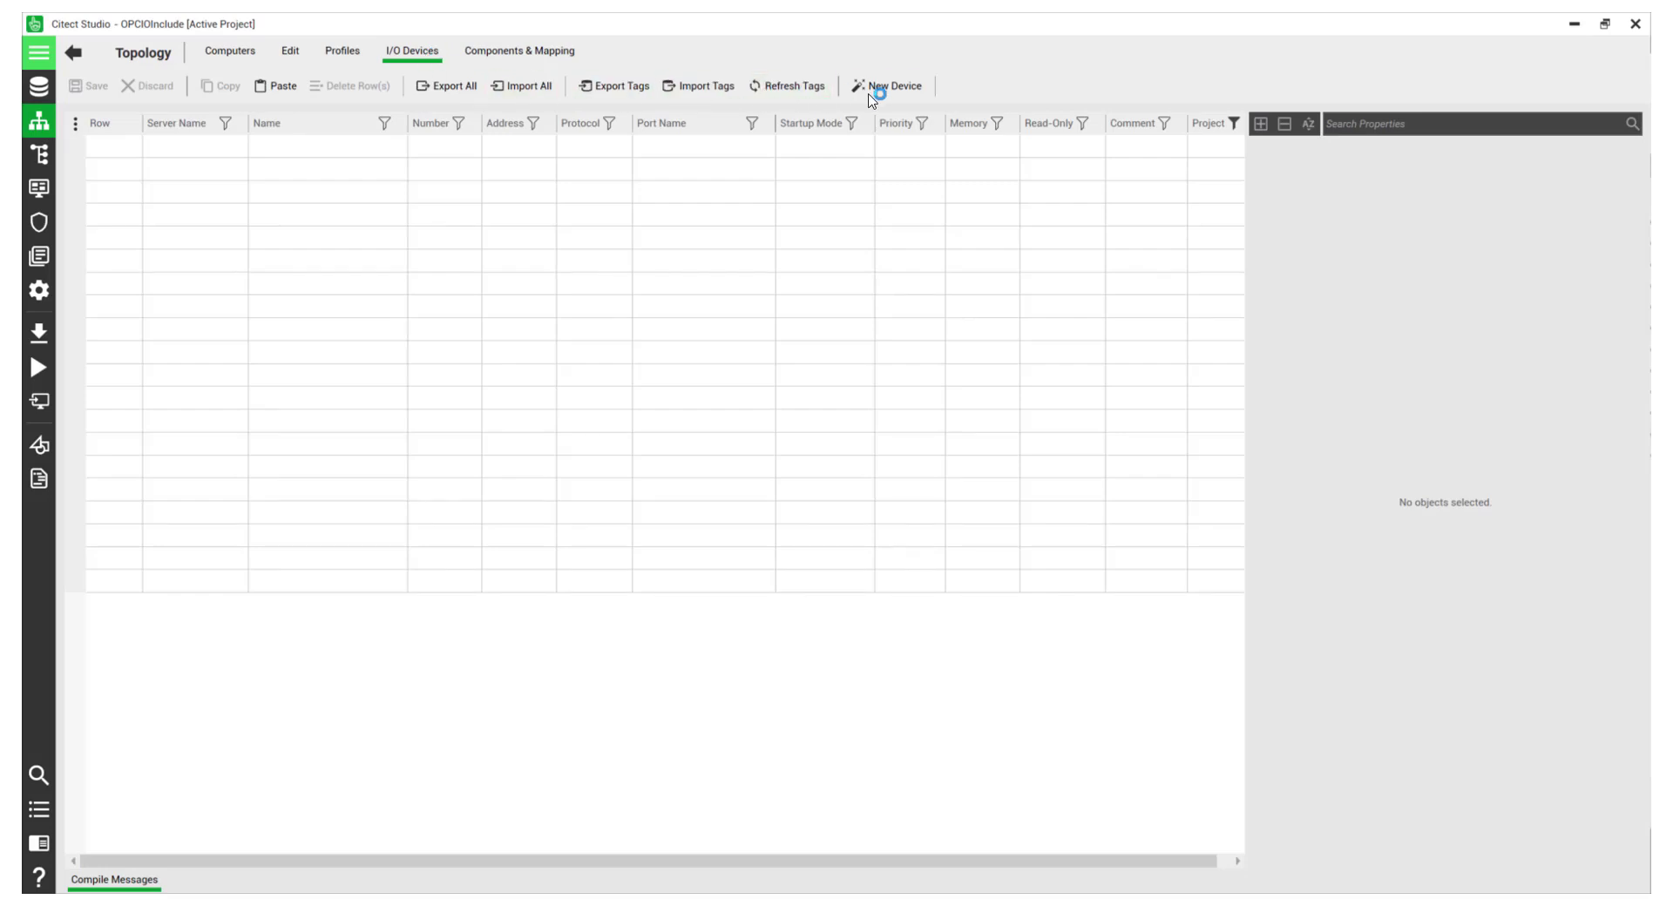
{"action": "left_click", "coordinate": [882, 91]}
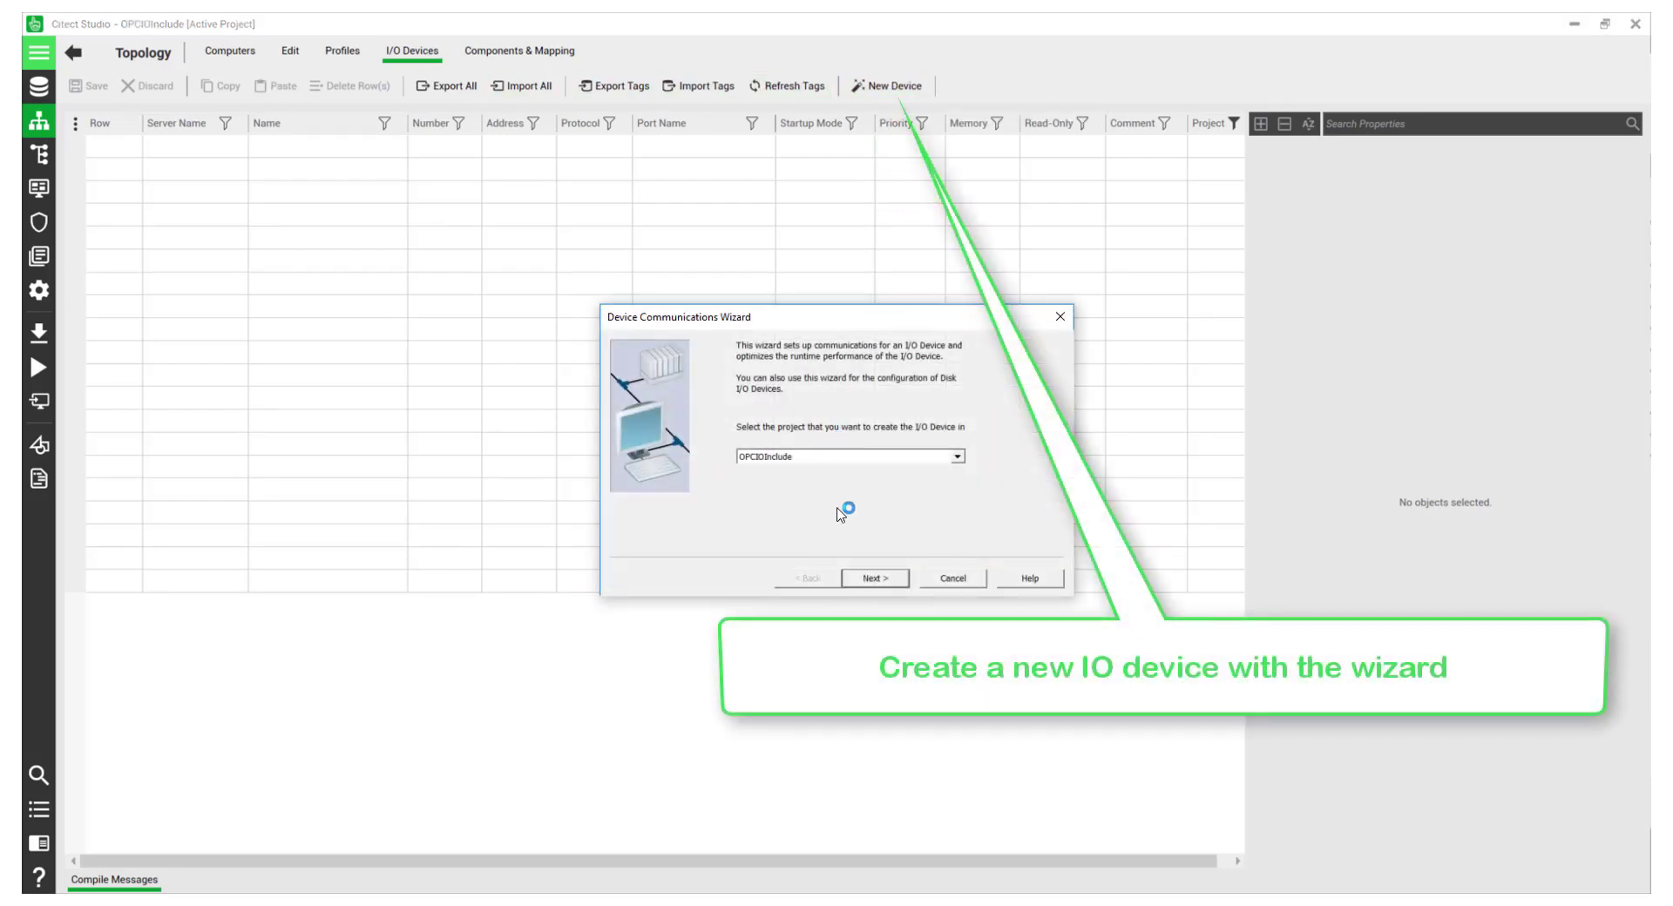
{"action": "left_click", "coordinate": [864, 578]}
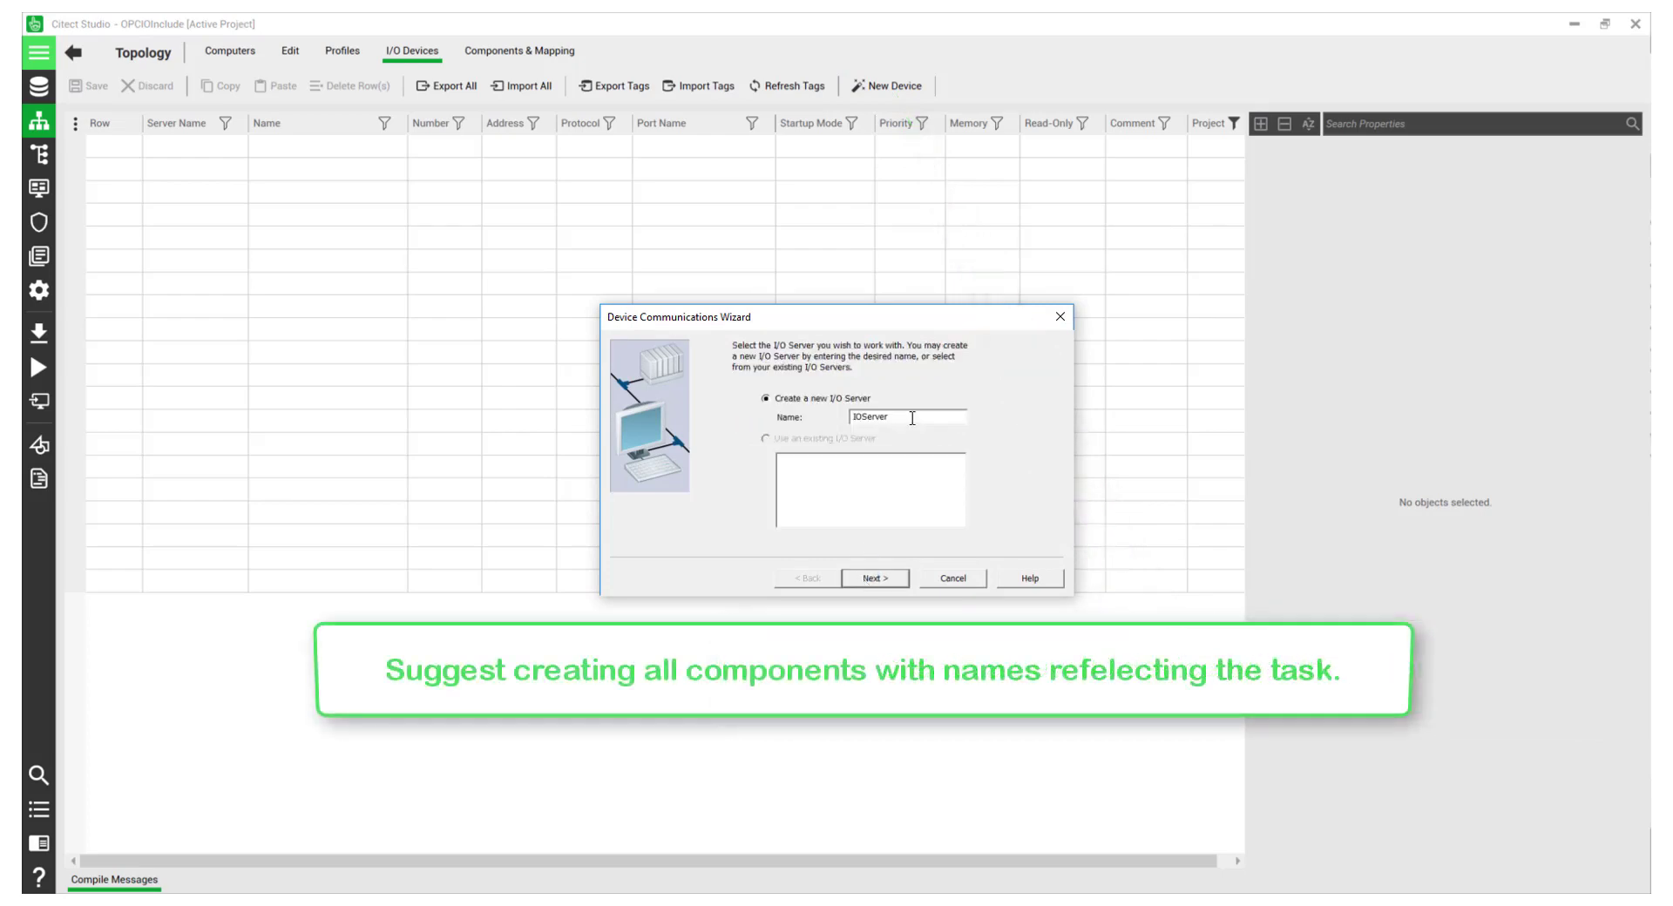
{"action": "double_click", "coordinate": [868, 430]}
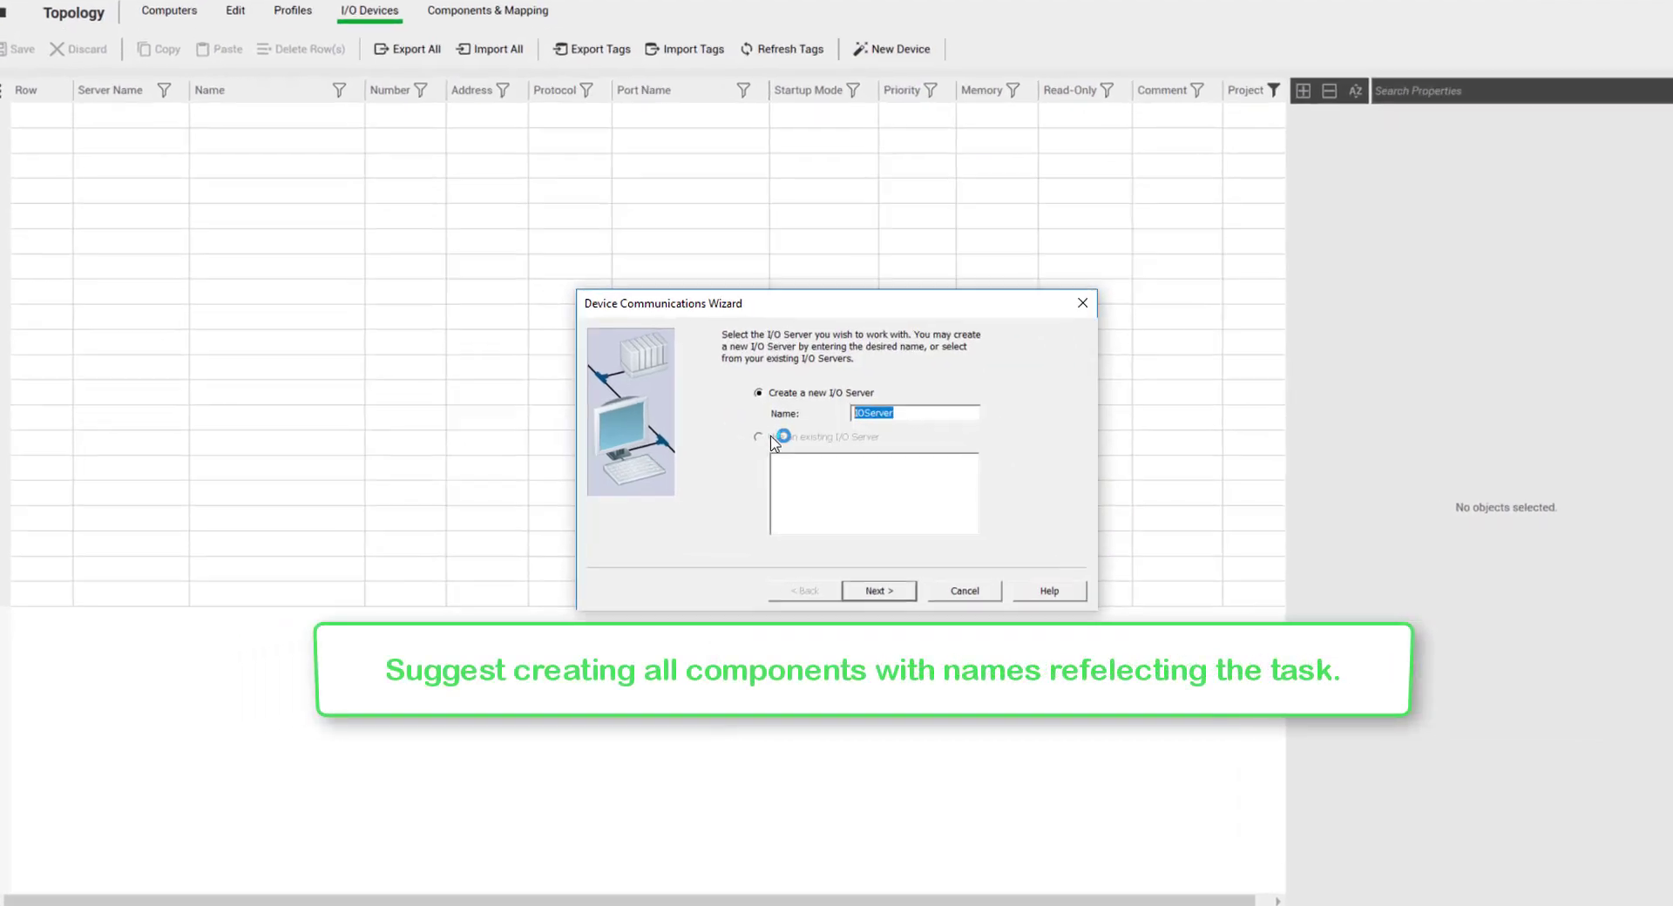
{"action": "type", "text": "OPCServ"}
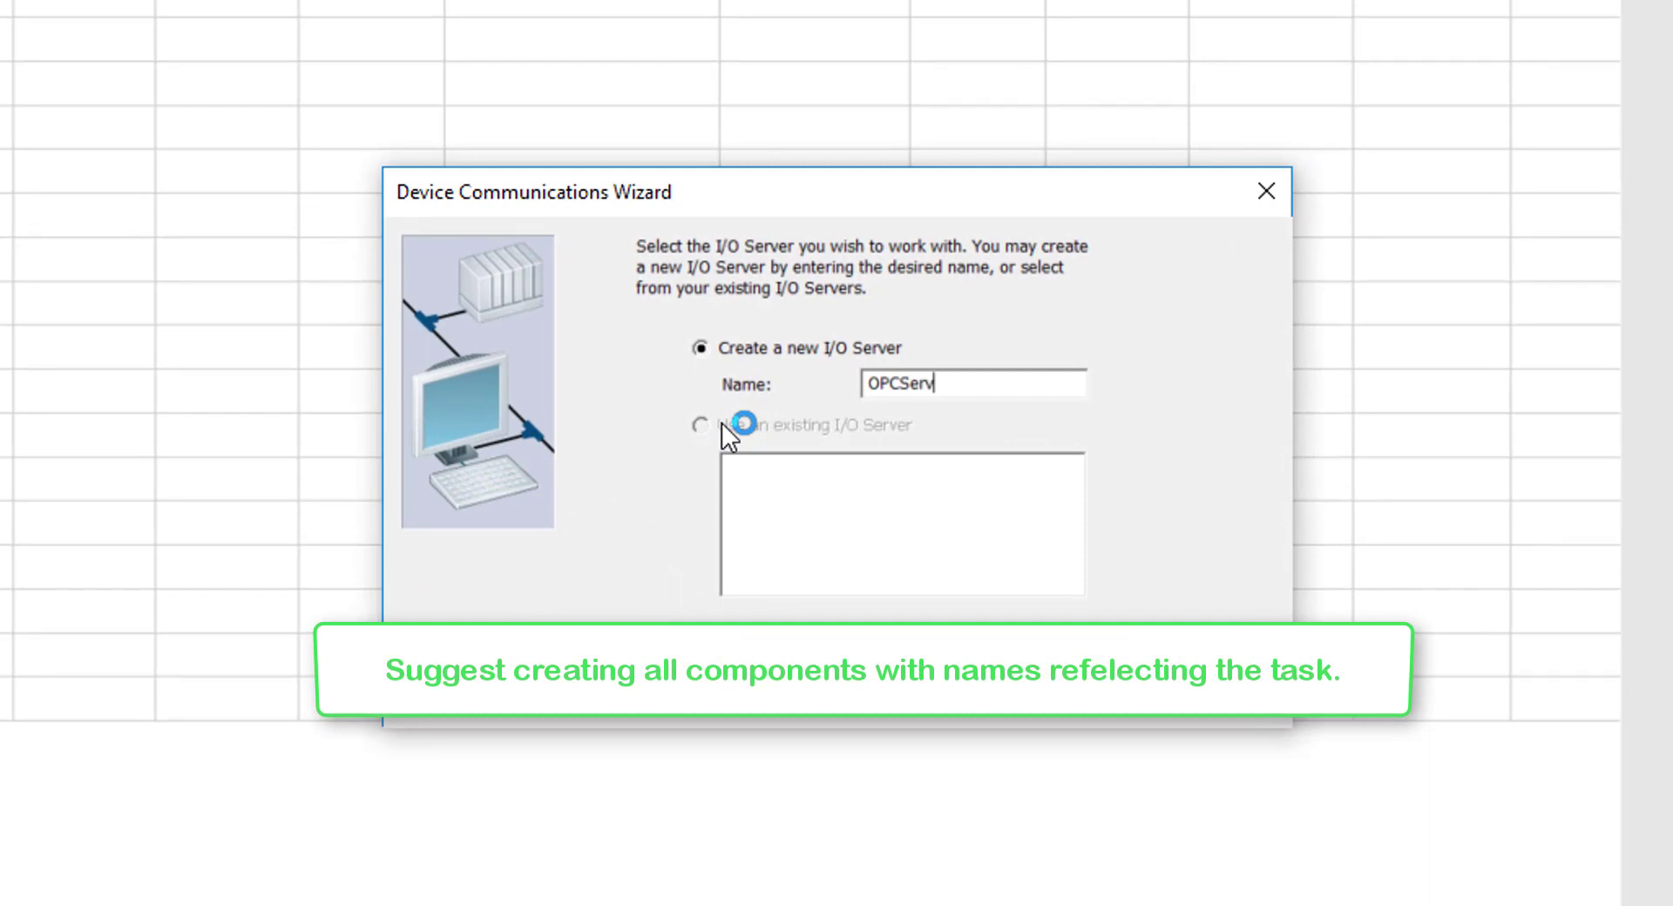
{"action": "left_click", "coordinate": [917, 695]}
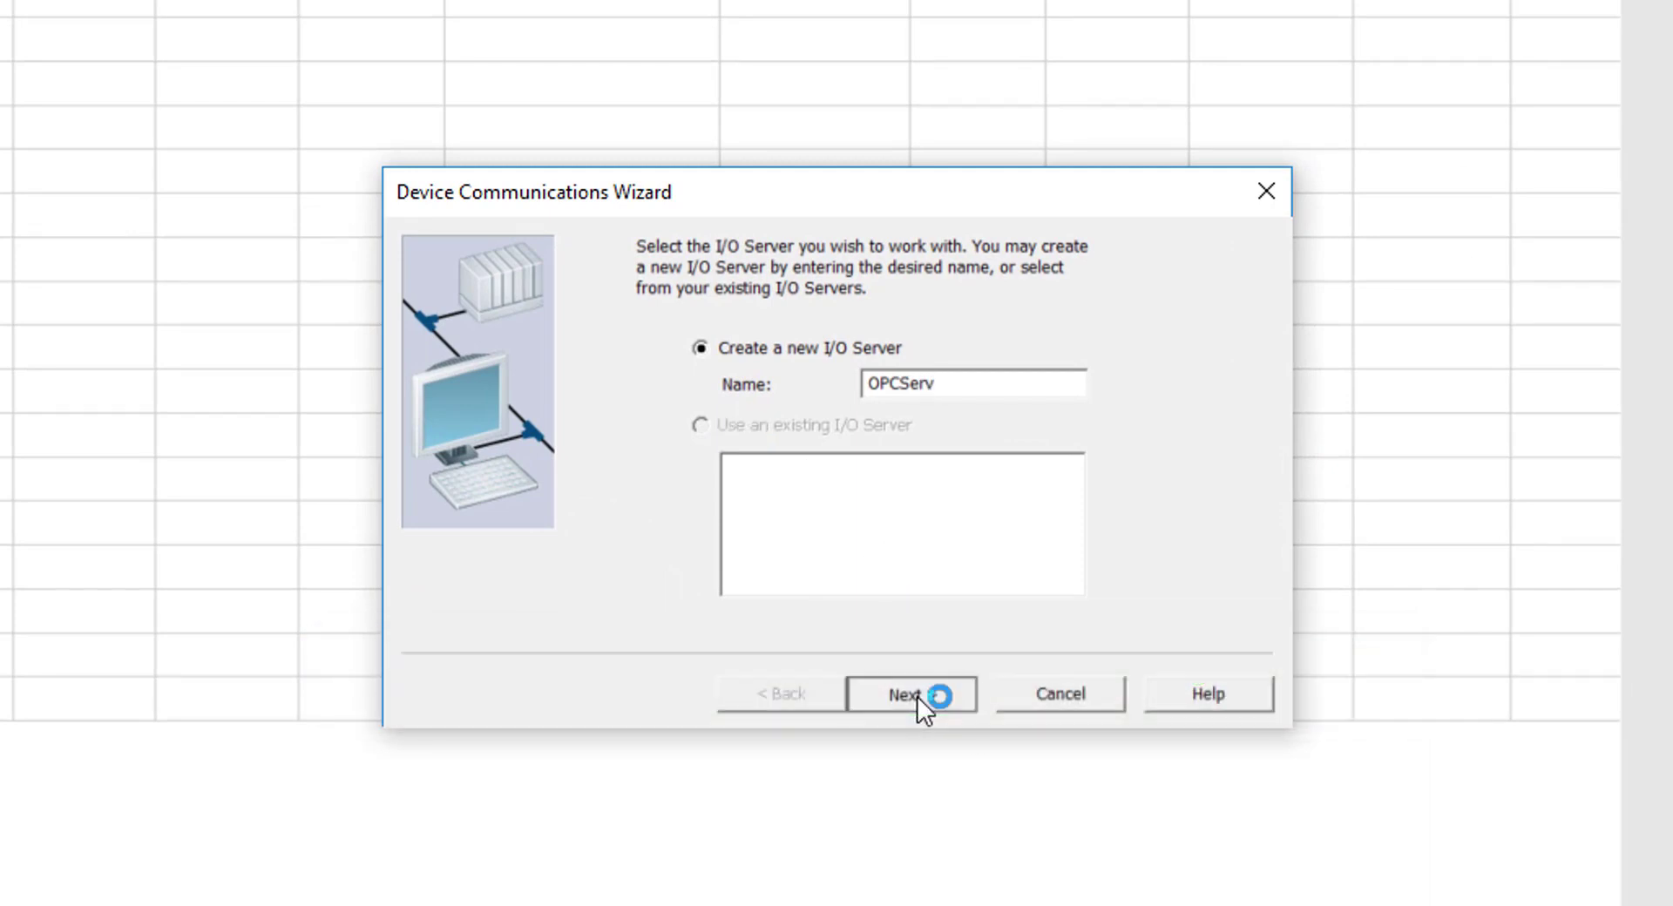
Name the new I/O device OPCIO and keep its type as External I/O Device.
{"action": "double_click", "coordinate": [829, 388]}
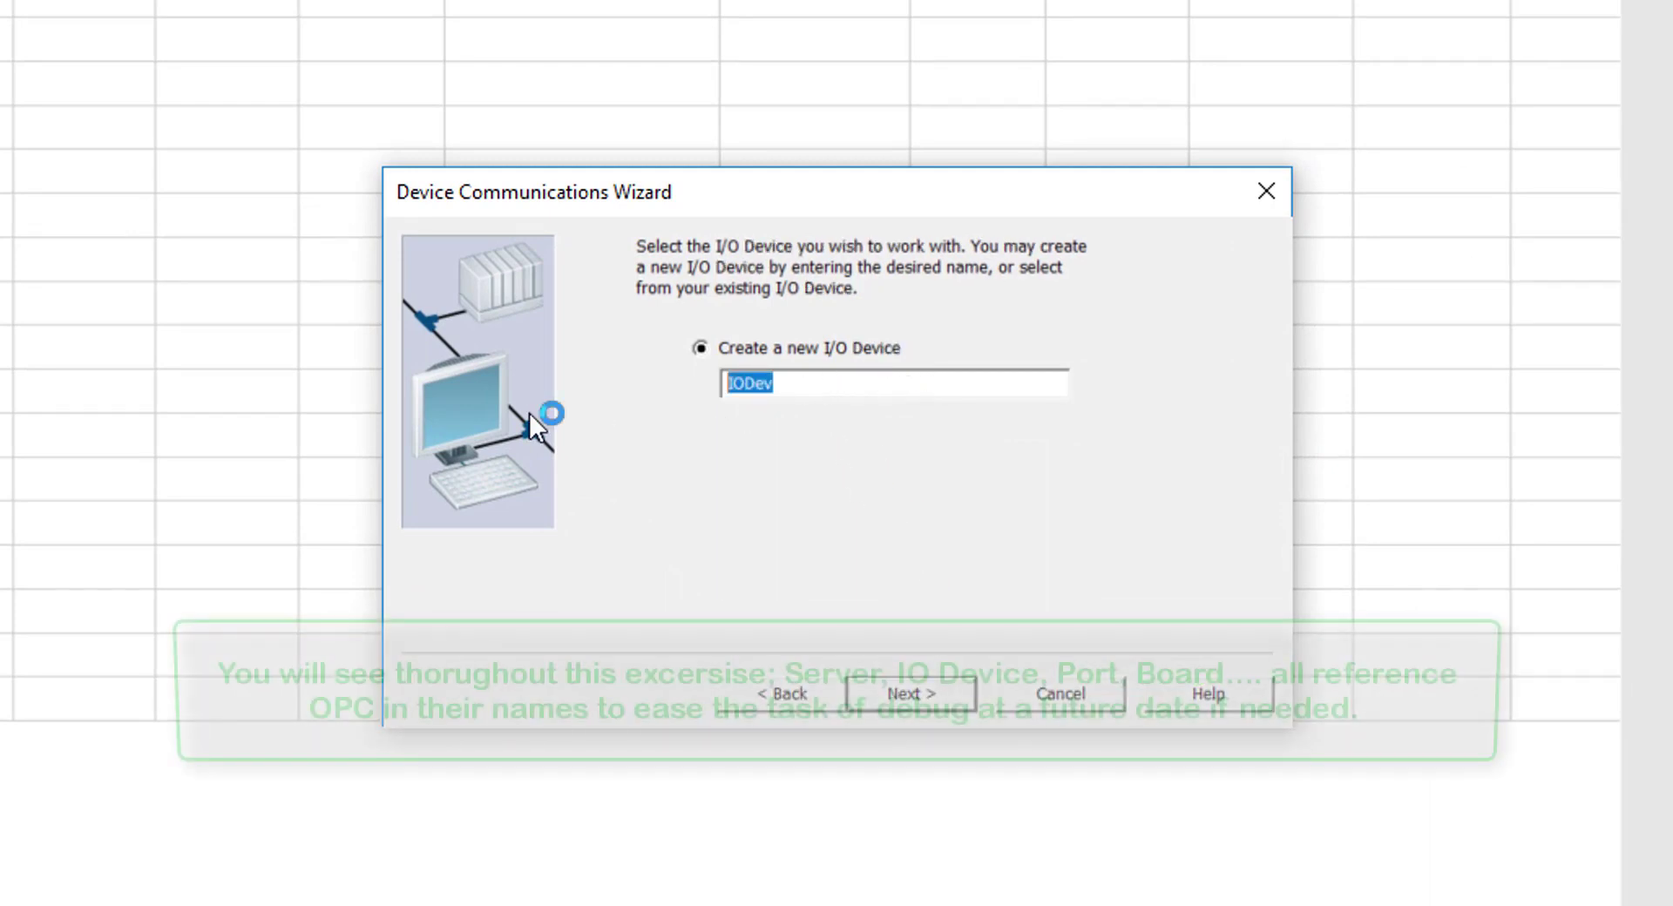
{"action": "type", "text": "OPCIO"}
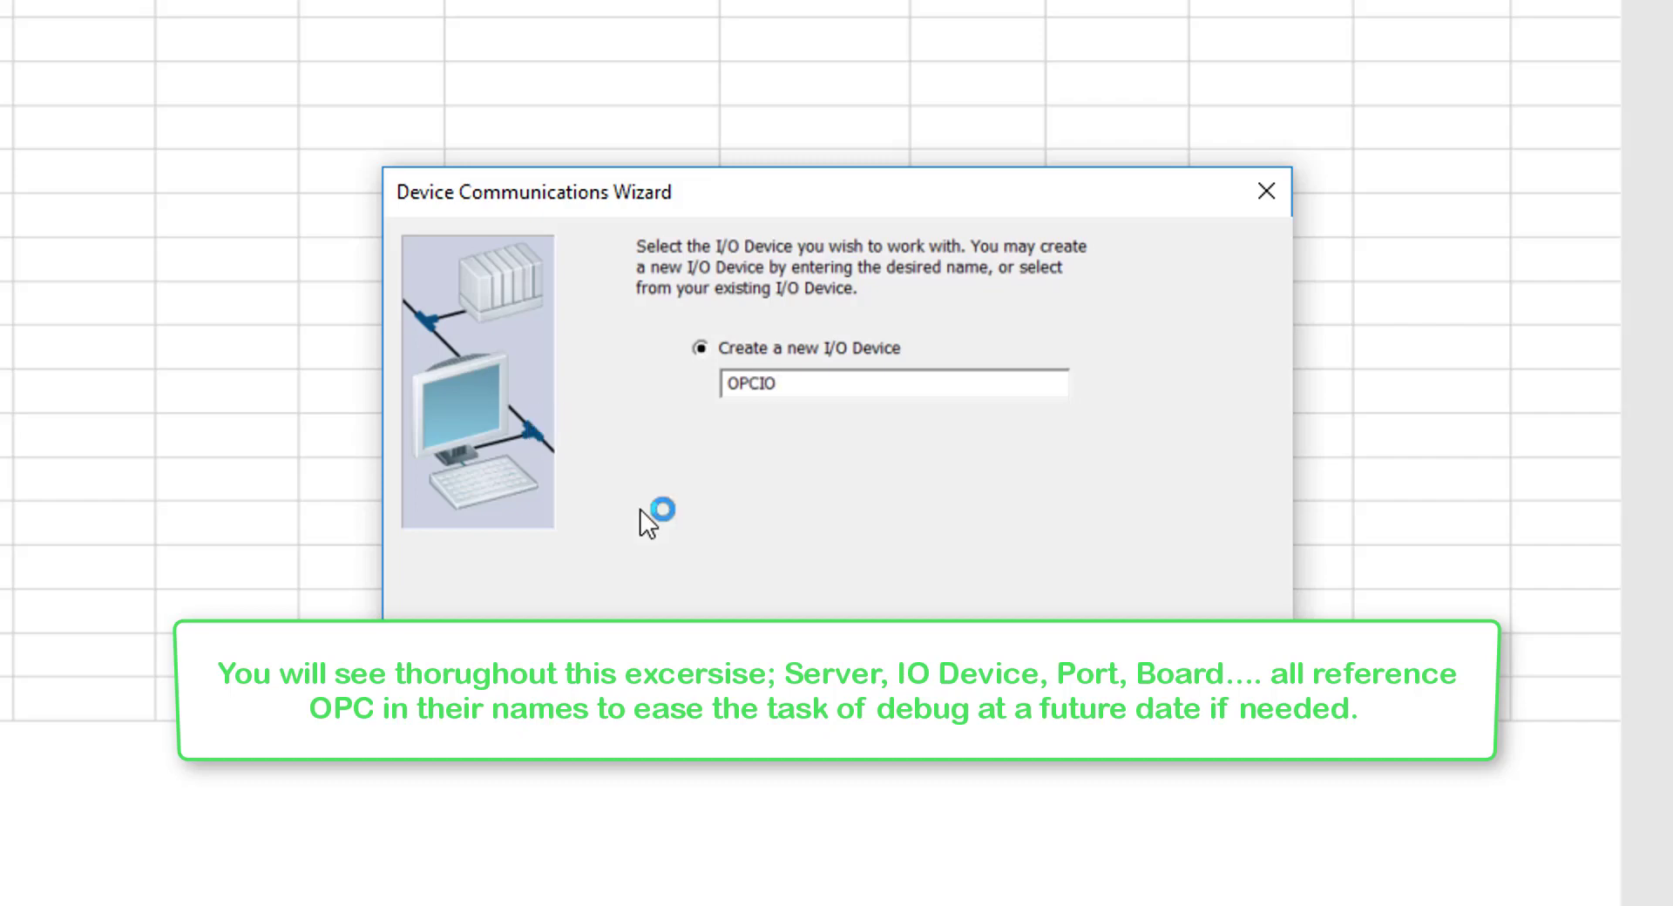
{"action": "left_click", "coordinate": [917, 695]}
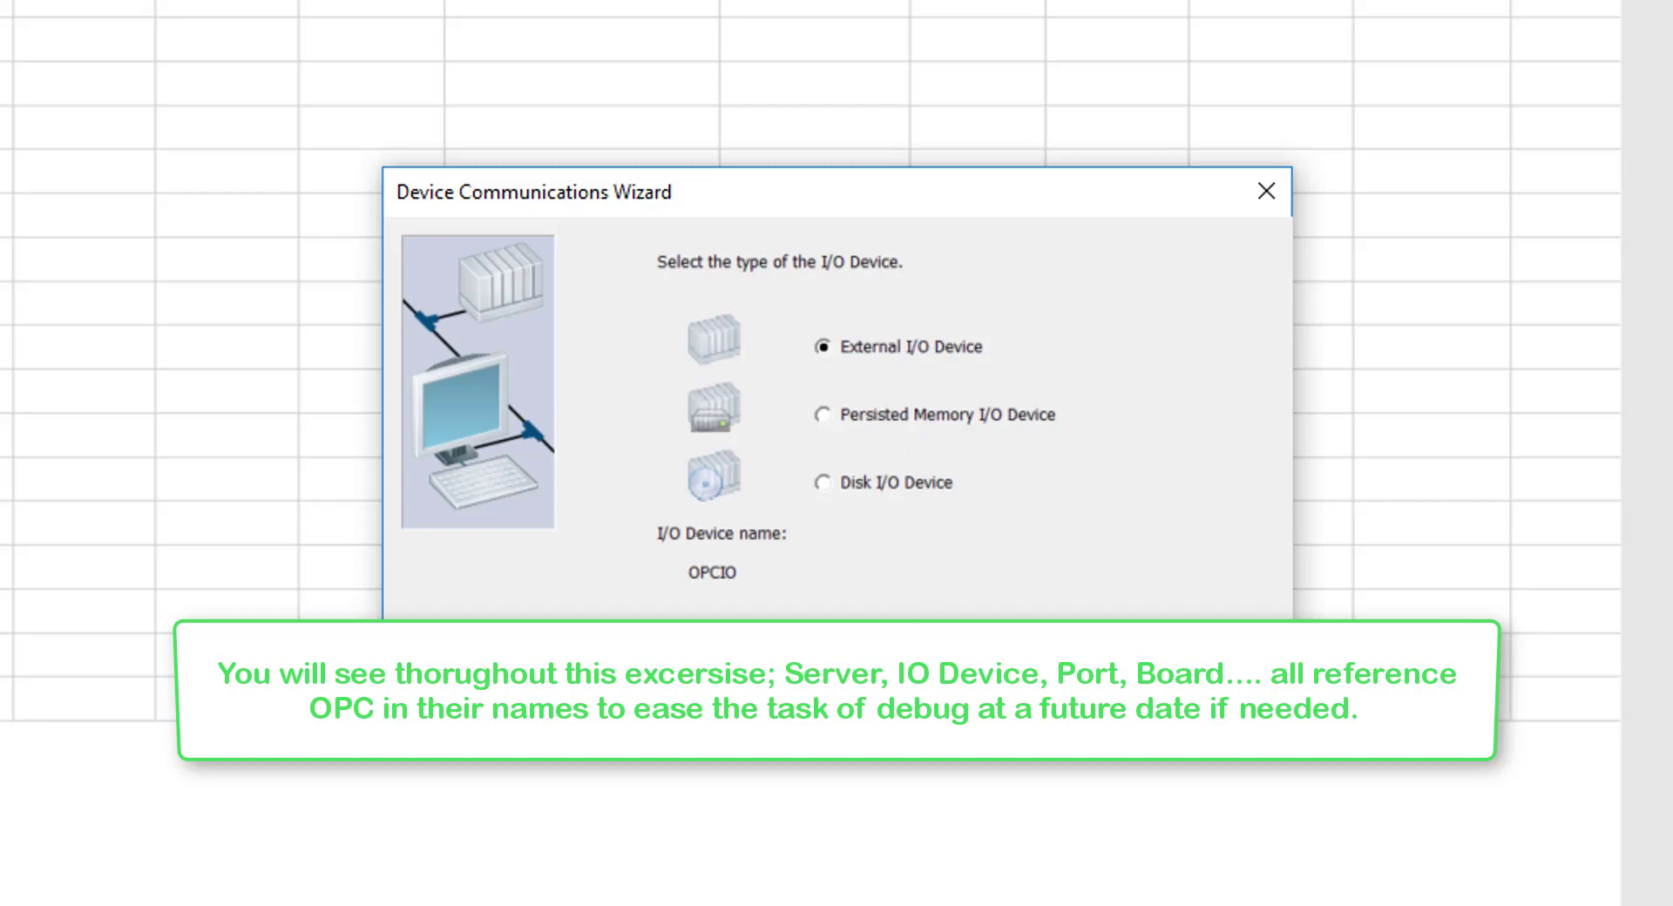
{"action": "left_click", "coordinate": [910, 694]}
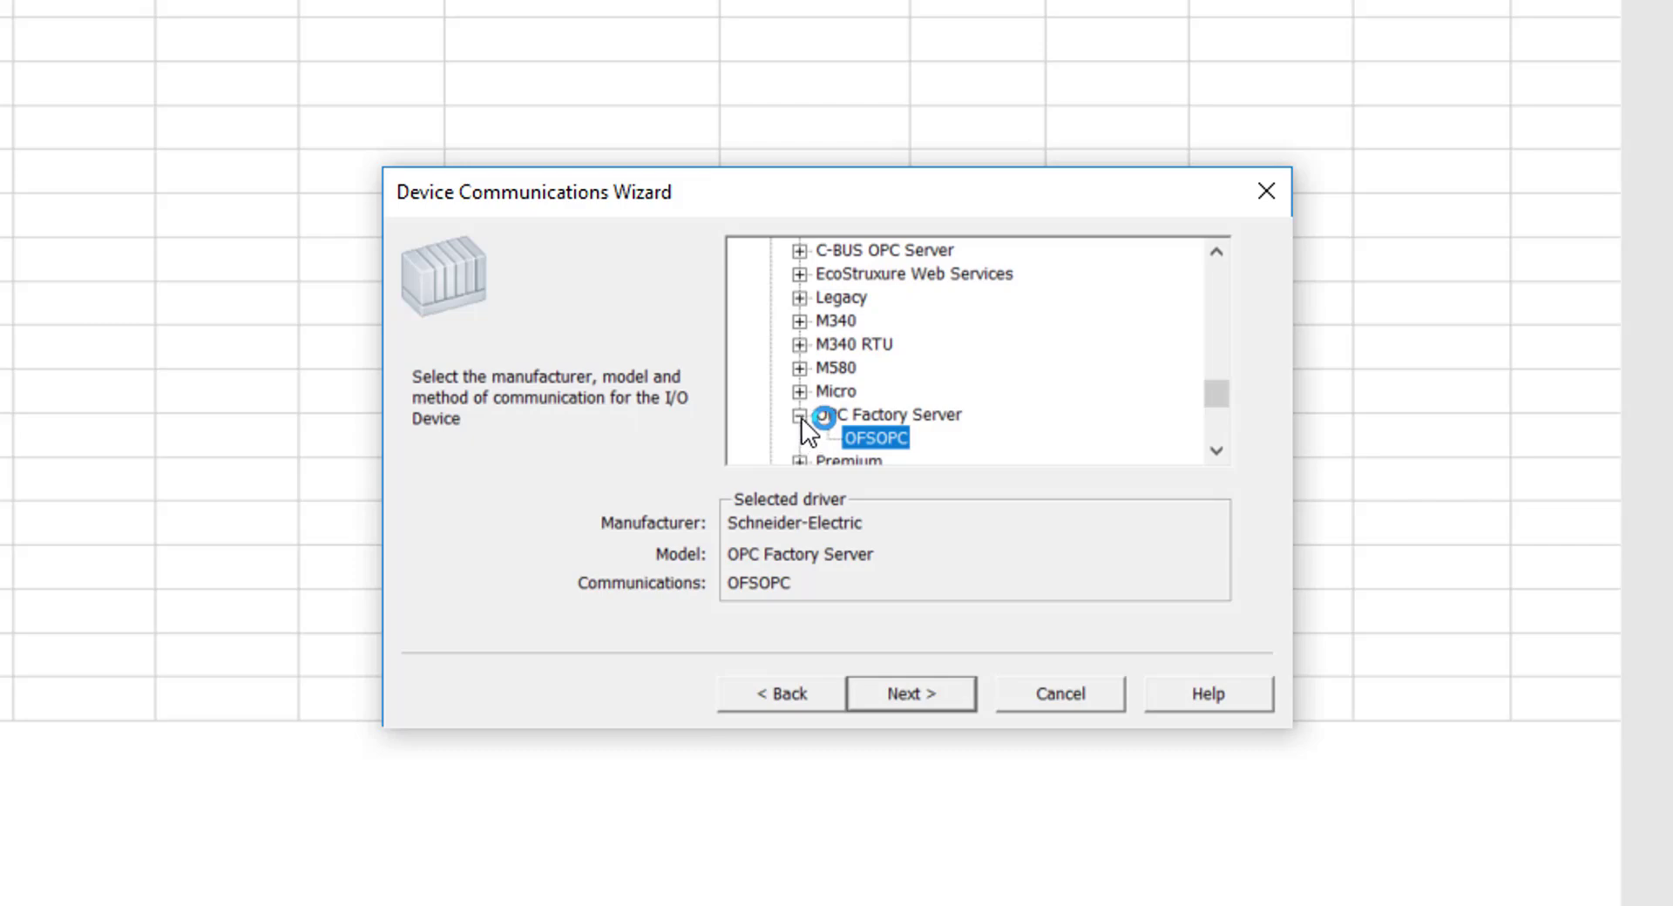
Select OPC communications under OPC Foundation's OPC DA Client as the I/O device's driver instead of OFSOPC.
{"action": "left_click", "coordinate": [800, 416]}
{"action": "scroll", "coordinate": [807, 427], "scroll_direction": "up", "scroll_amount": 3}
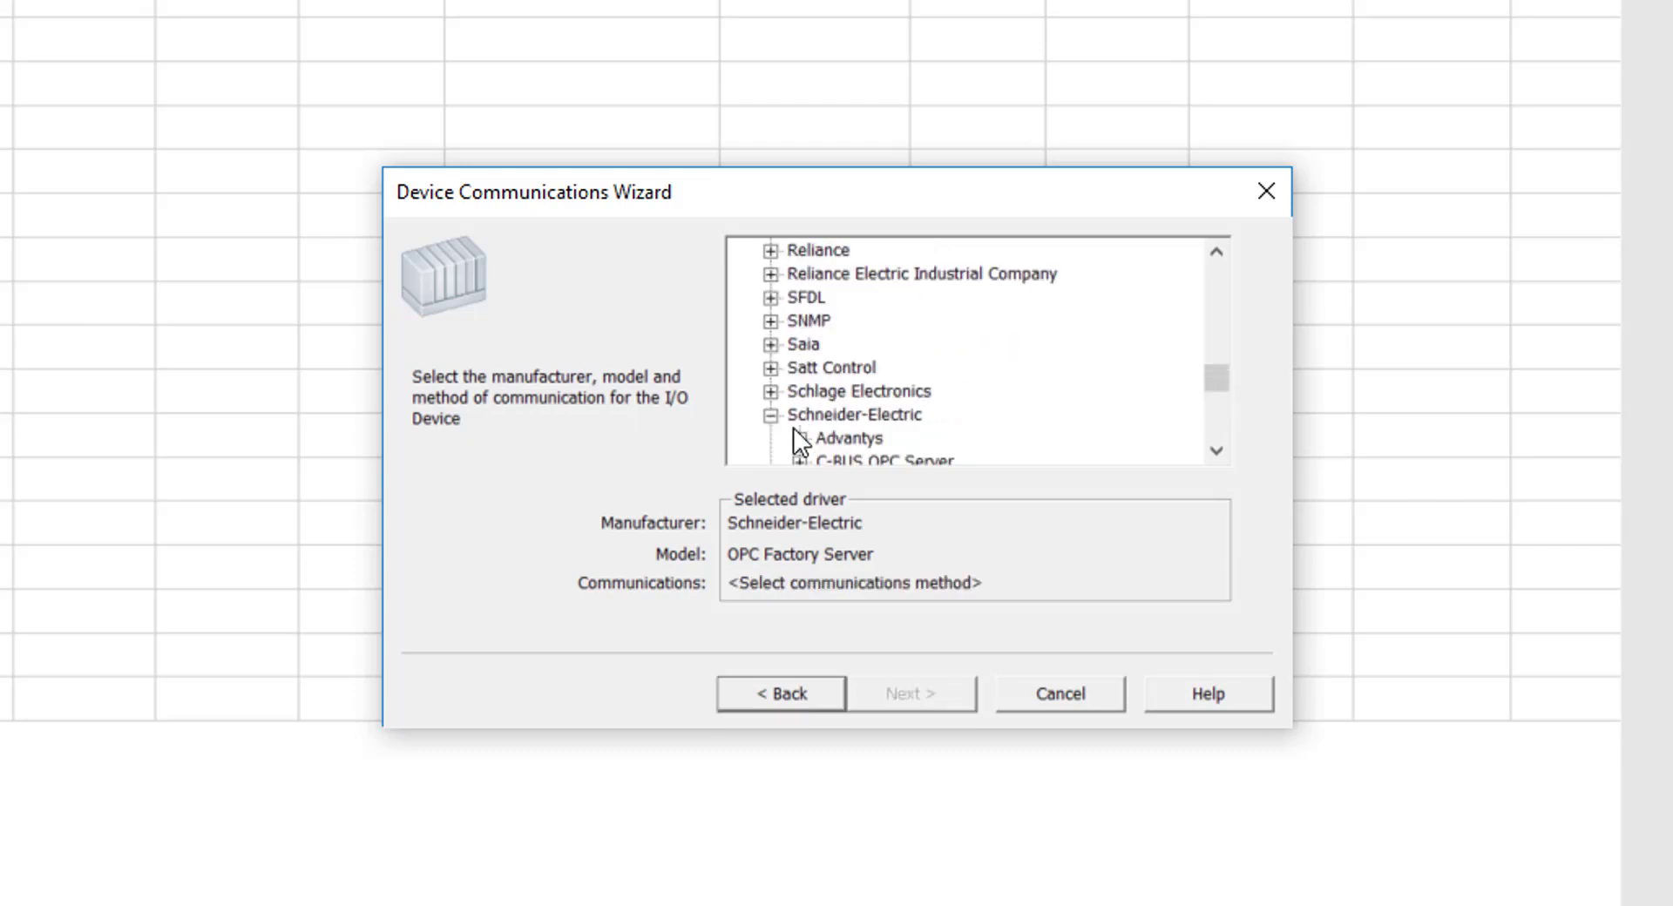
{"action": "left_click", "coordinate": [770, 415]}
{"action": "key", "text": "o"}
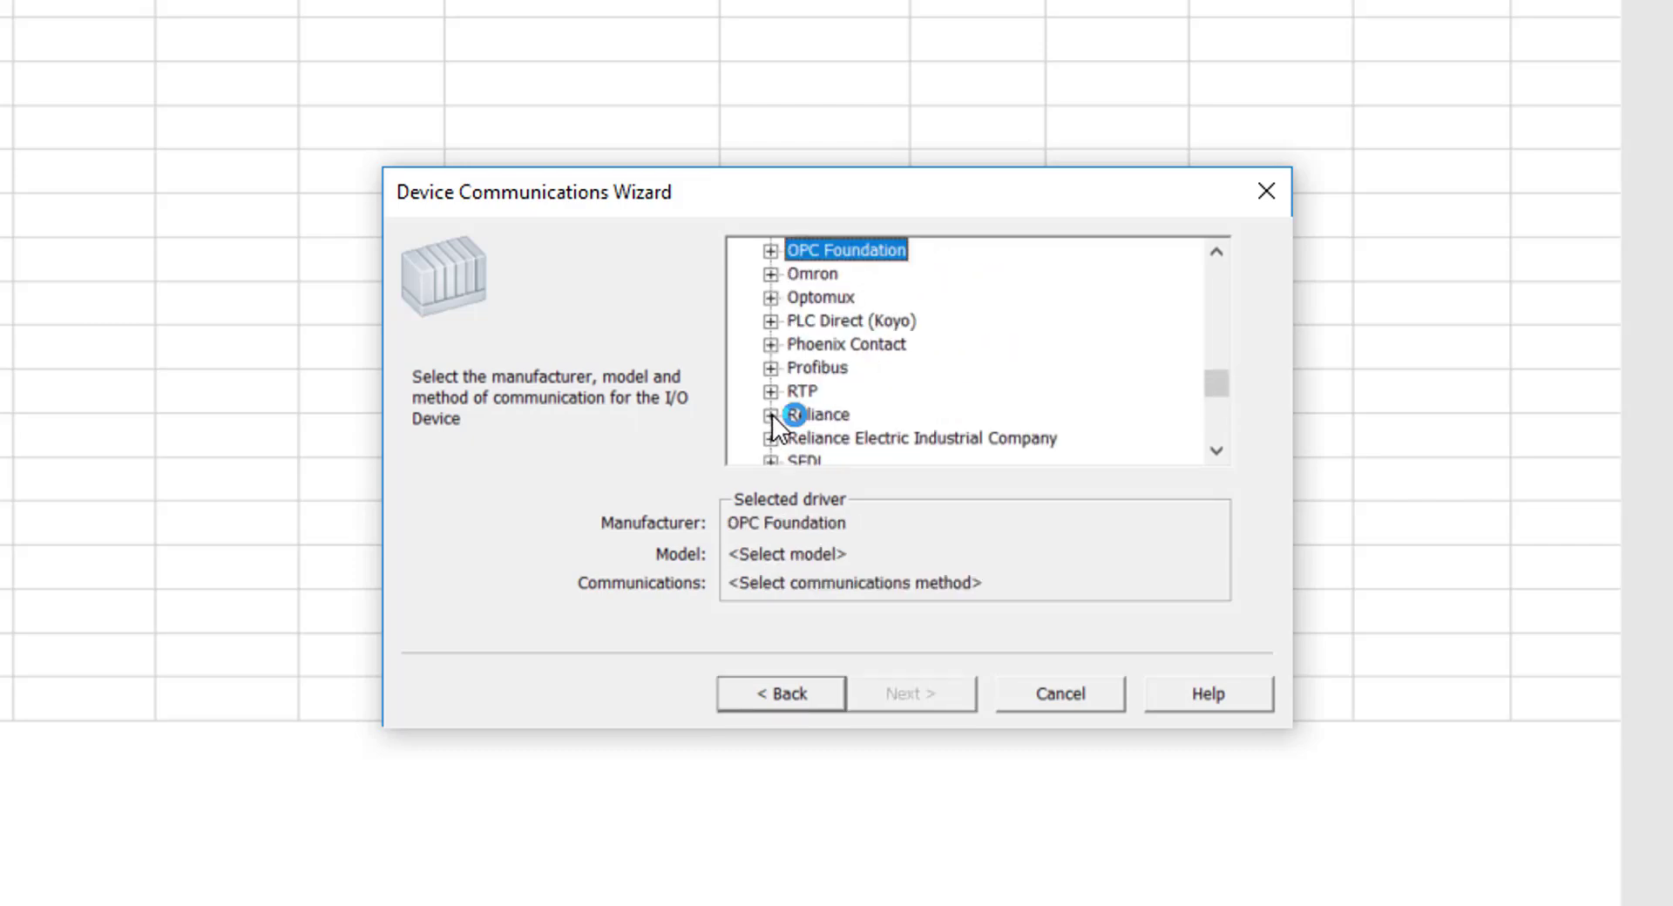
{"action": "left_click", "coordinate": [770, 250]}
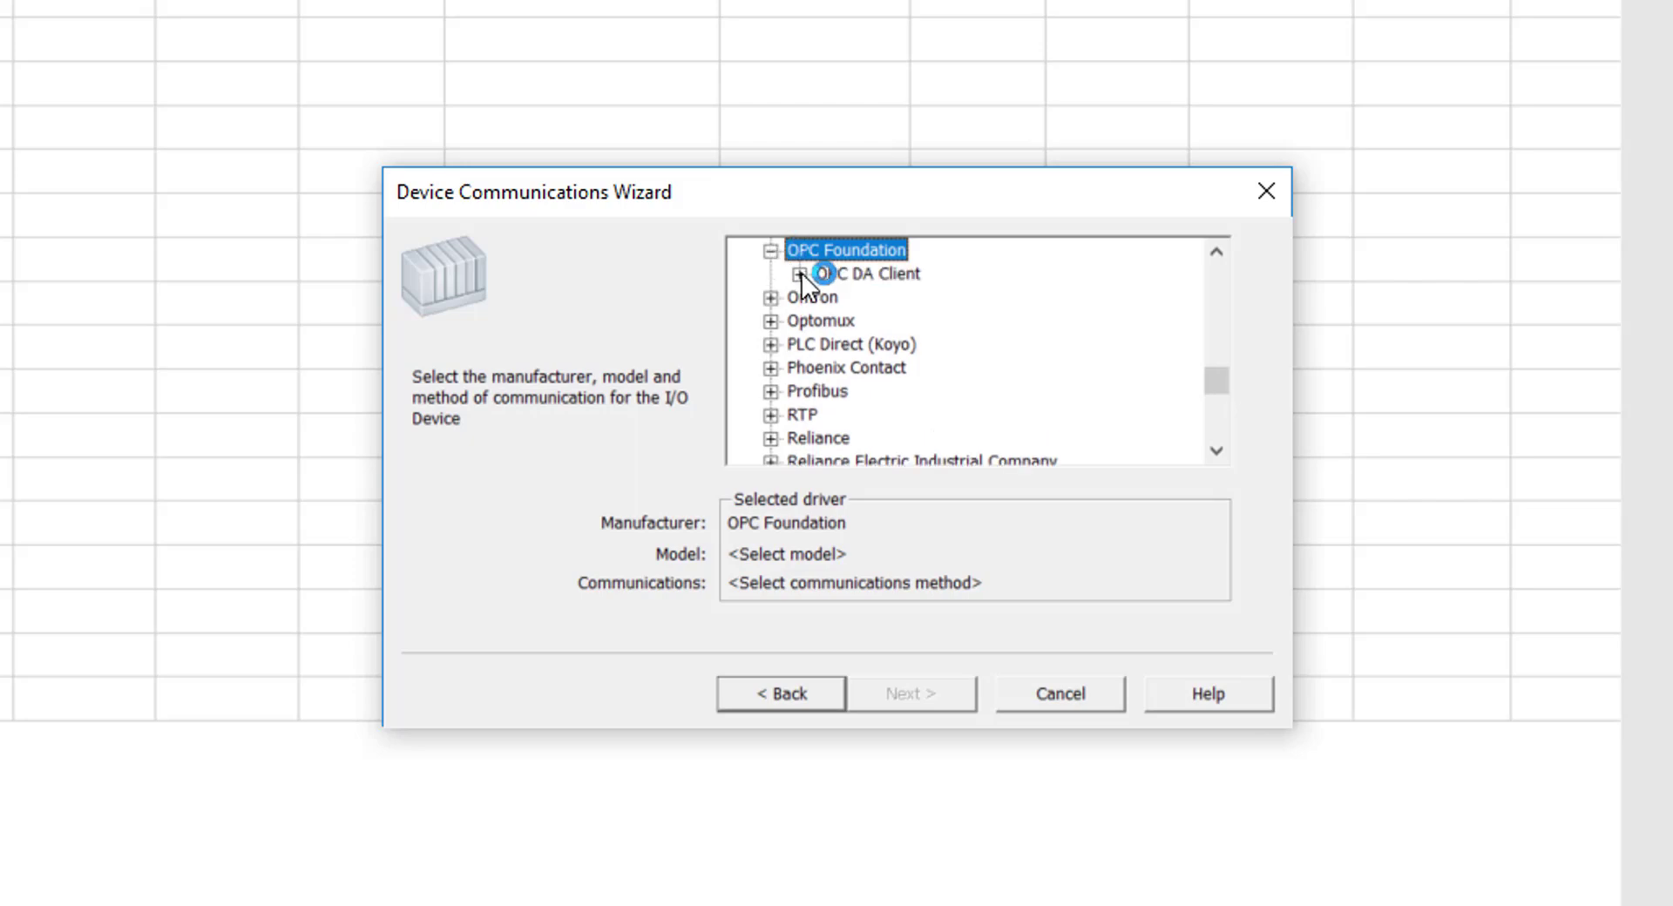
{"action": "left_click", "coordinate": [799, 274]}
{"action": "left_click", "coordinate": [861, 298]}
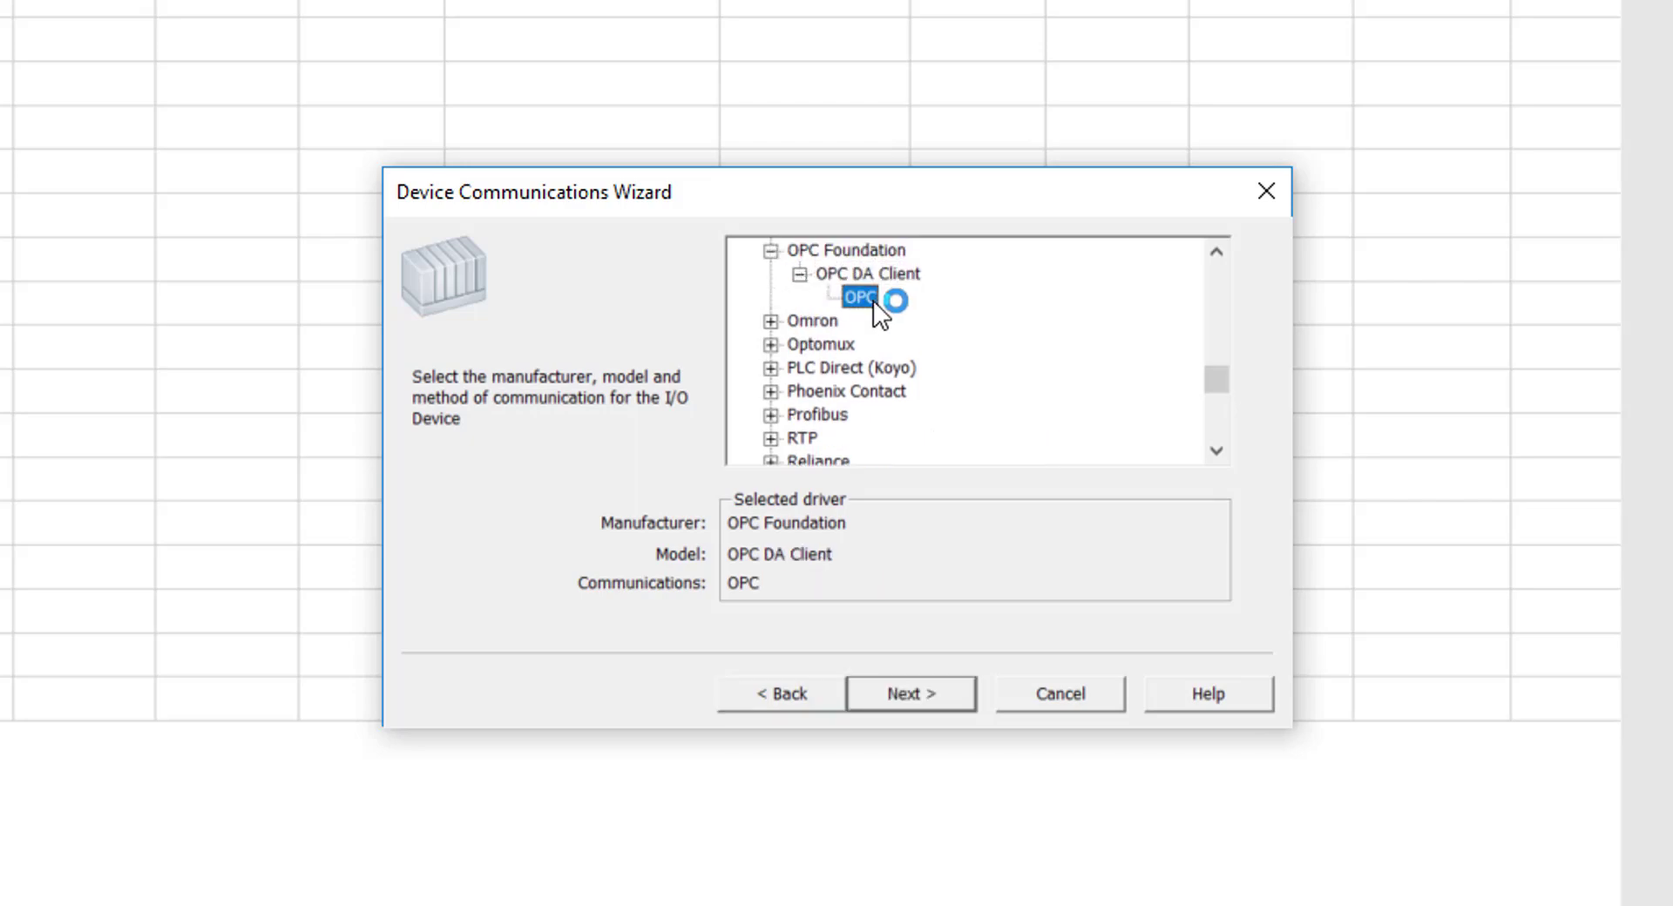
{"action": "left_click", "coordinate": [939, 697]}
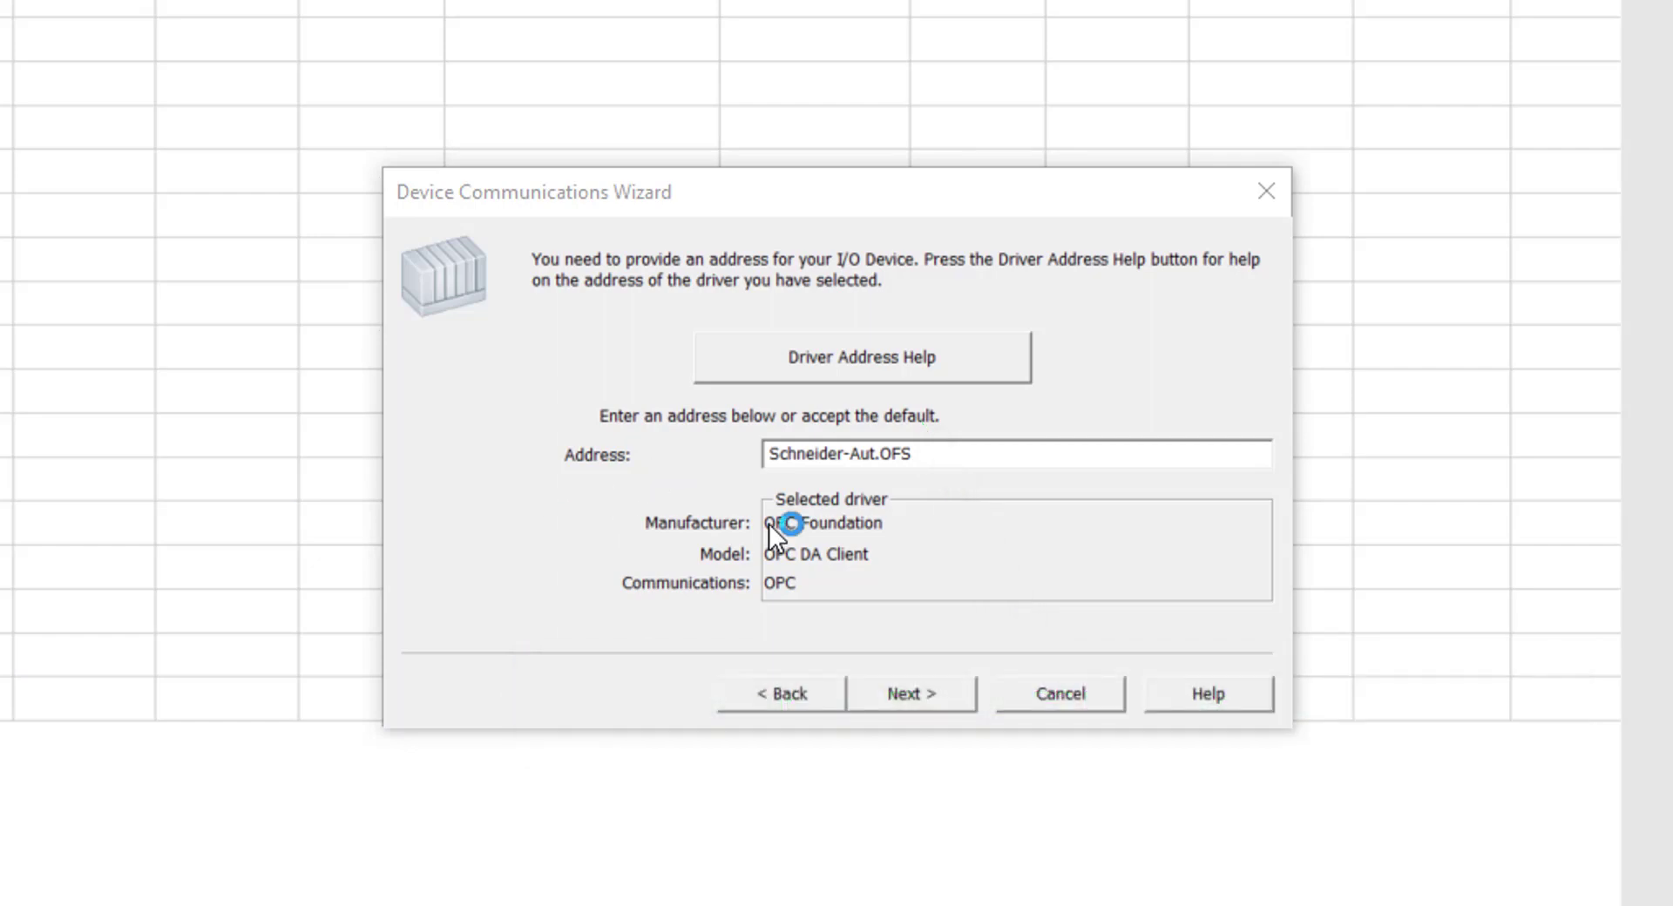
Complete the device setup with address Schneider-Aut.OFS and no link to an external tag database.
{"action": "left_click", "coordinate": [908, 696]}
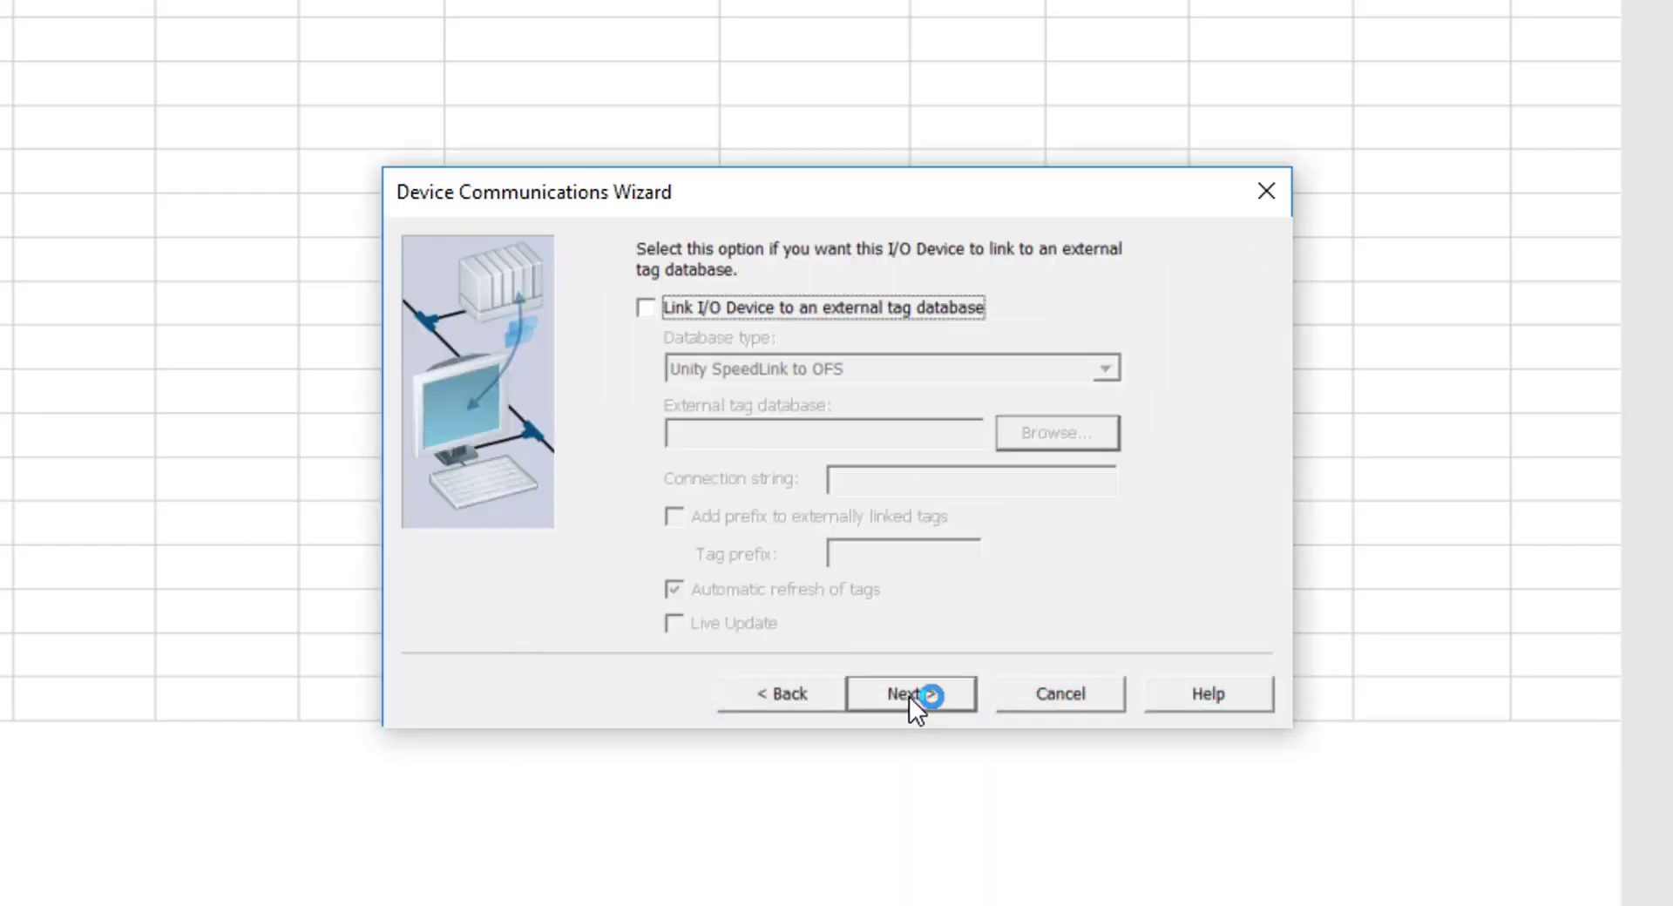
{"action": "left_click", "coordinate": [908, 695]}
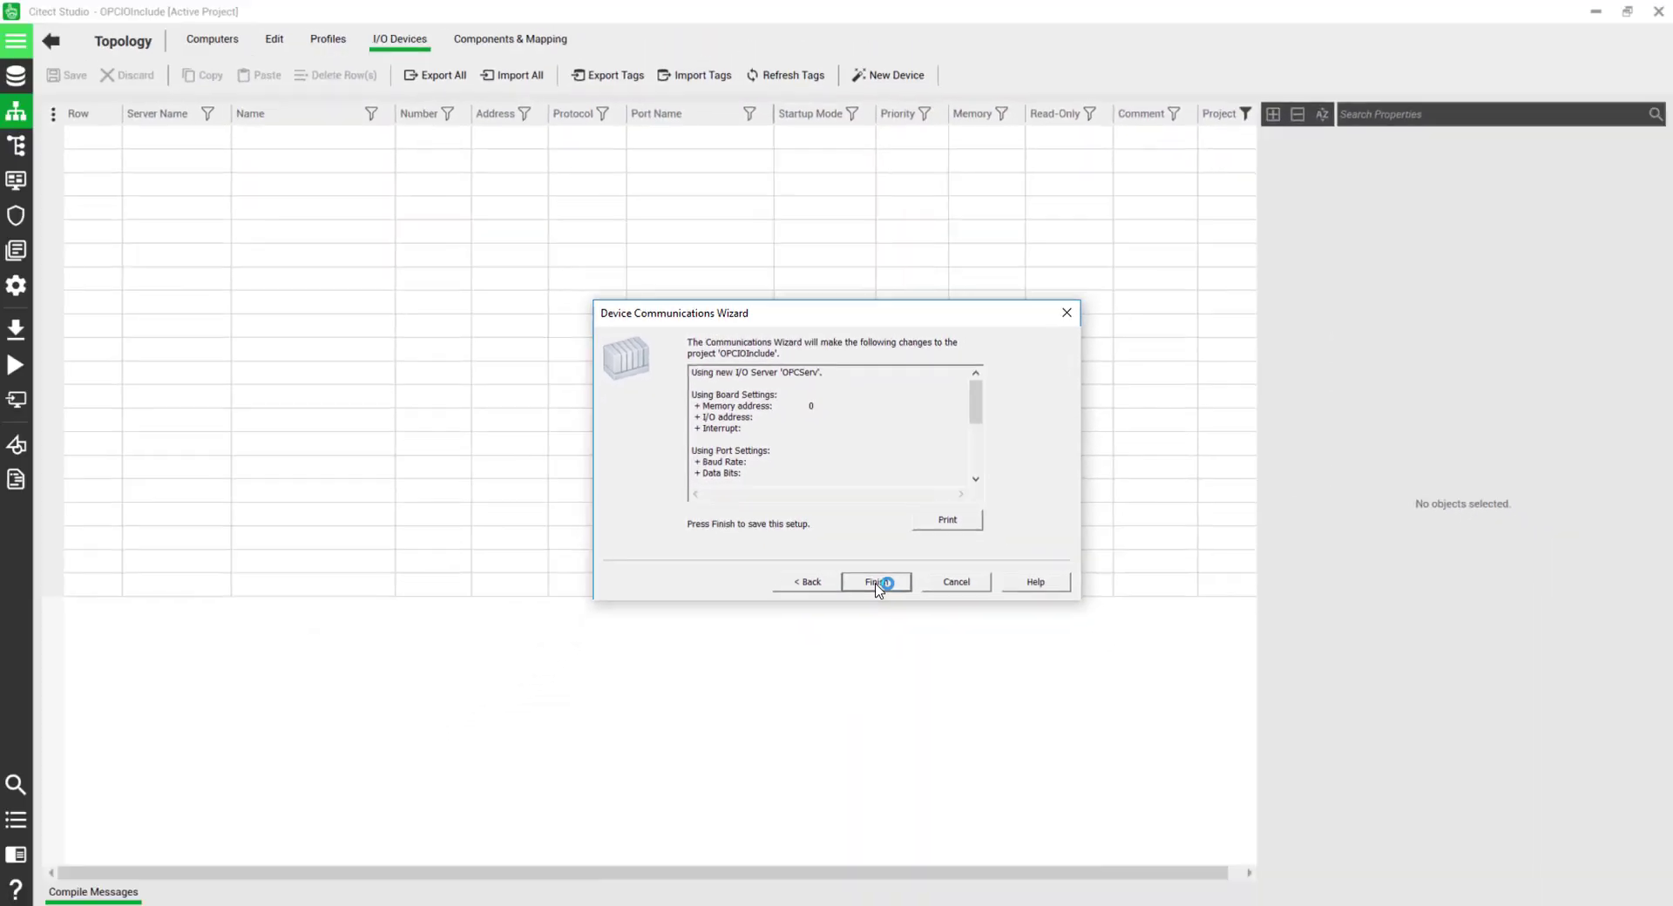
{"action": "left_click", "coordinate": [879, 583]}
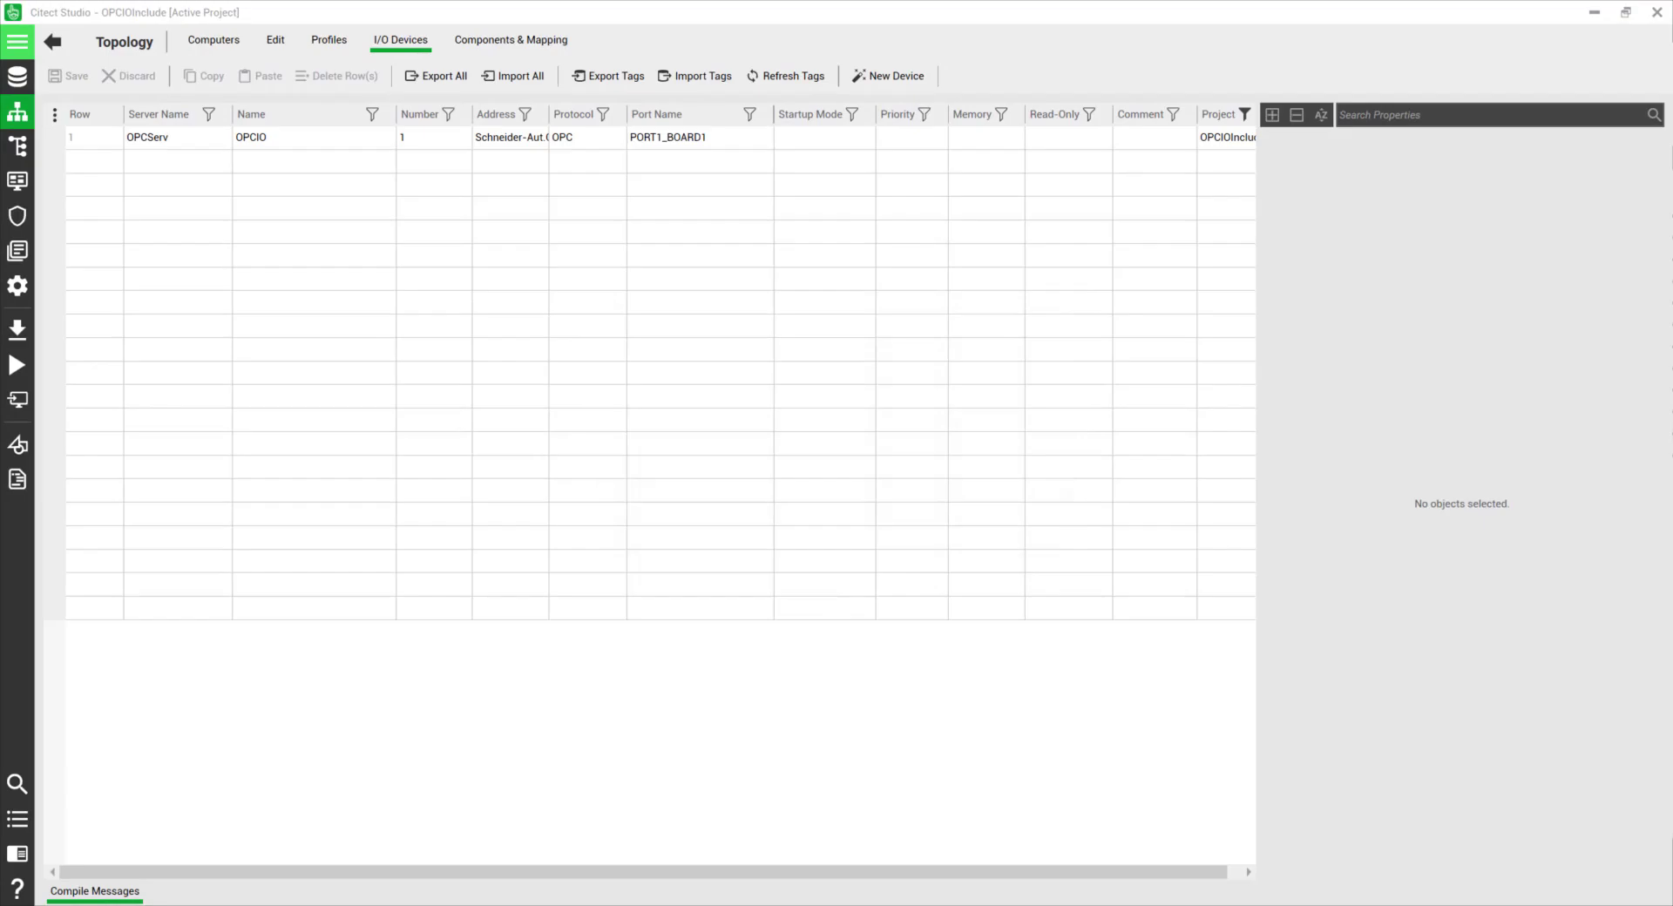
Rename OPCServ's board as OPCBOARD and save only the current view without cascading the change.
{"action": "left_click", "coordinate": [525, 50]}
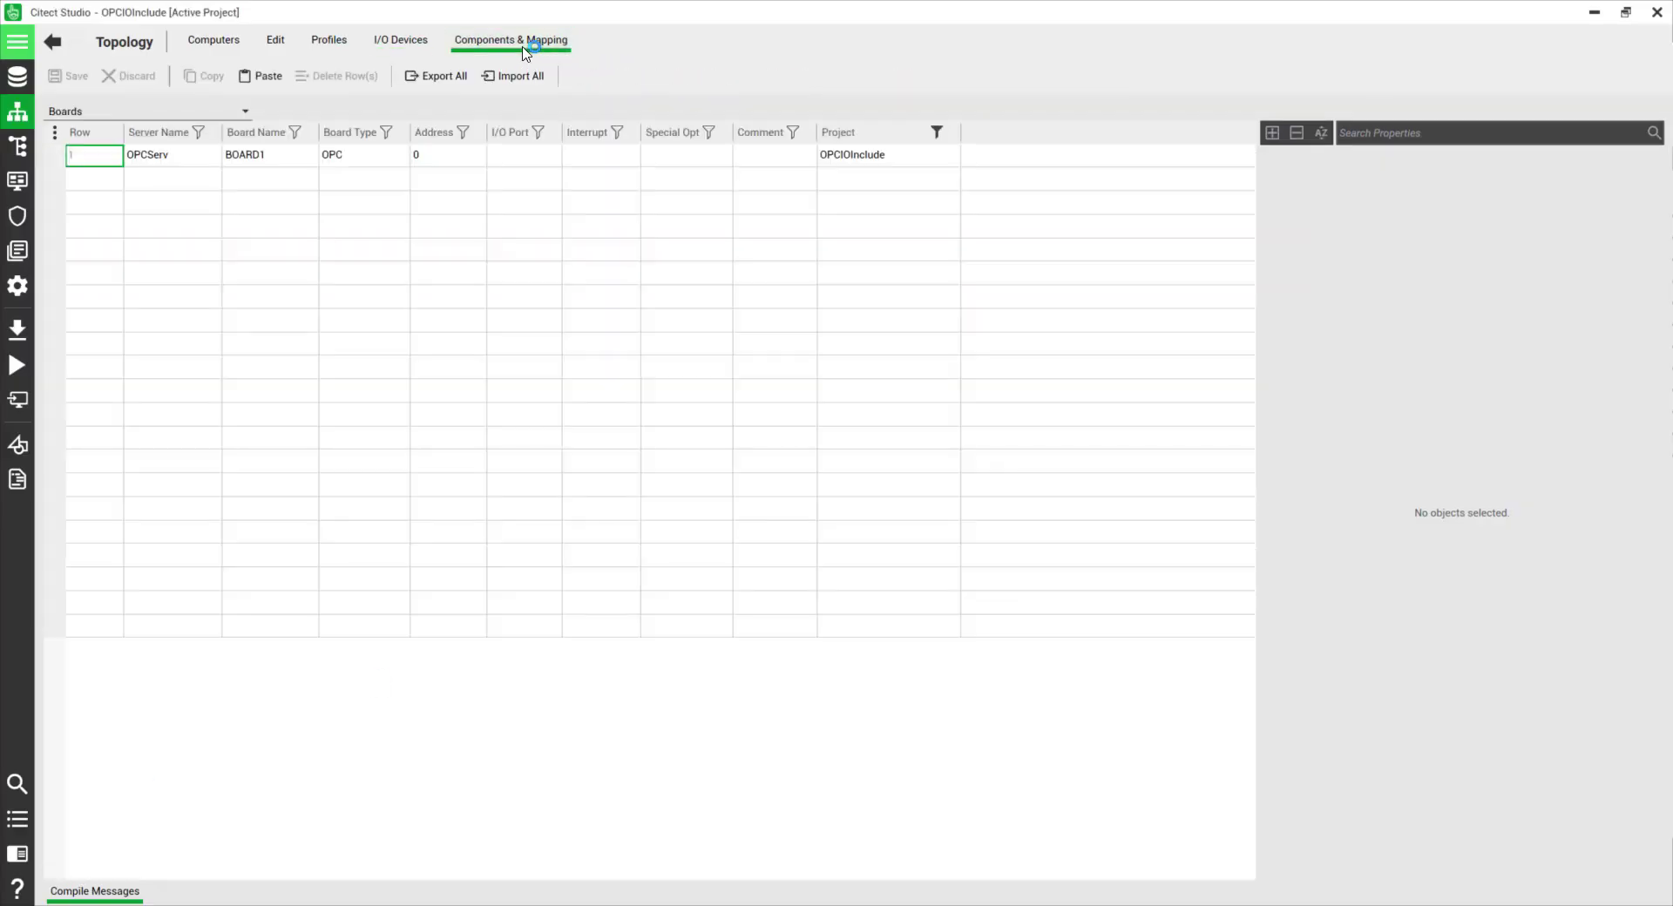
{"action": "left_click", "coordinate": [284, 159]}
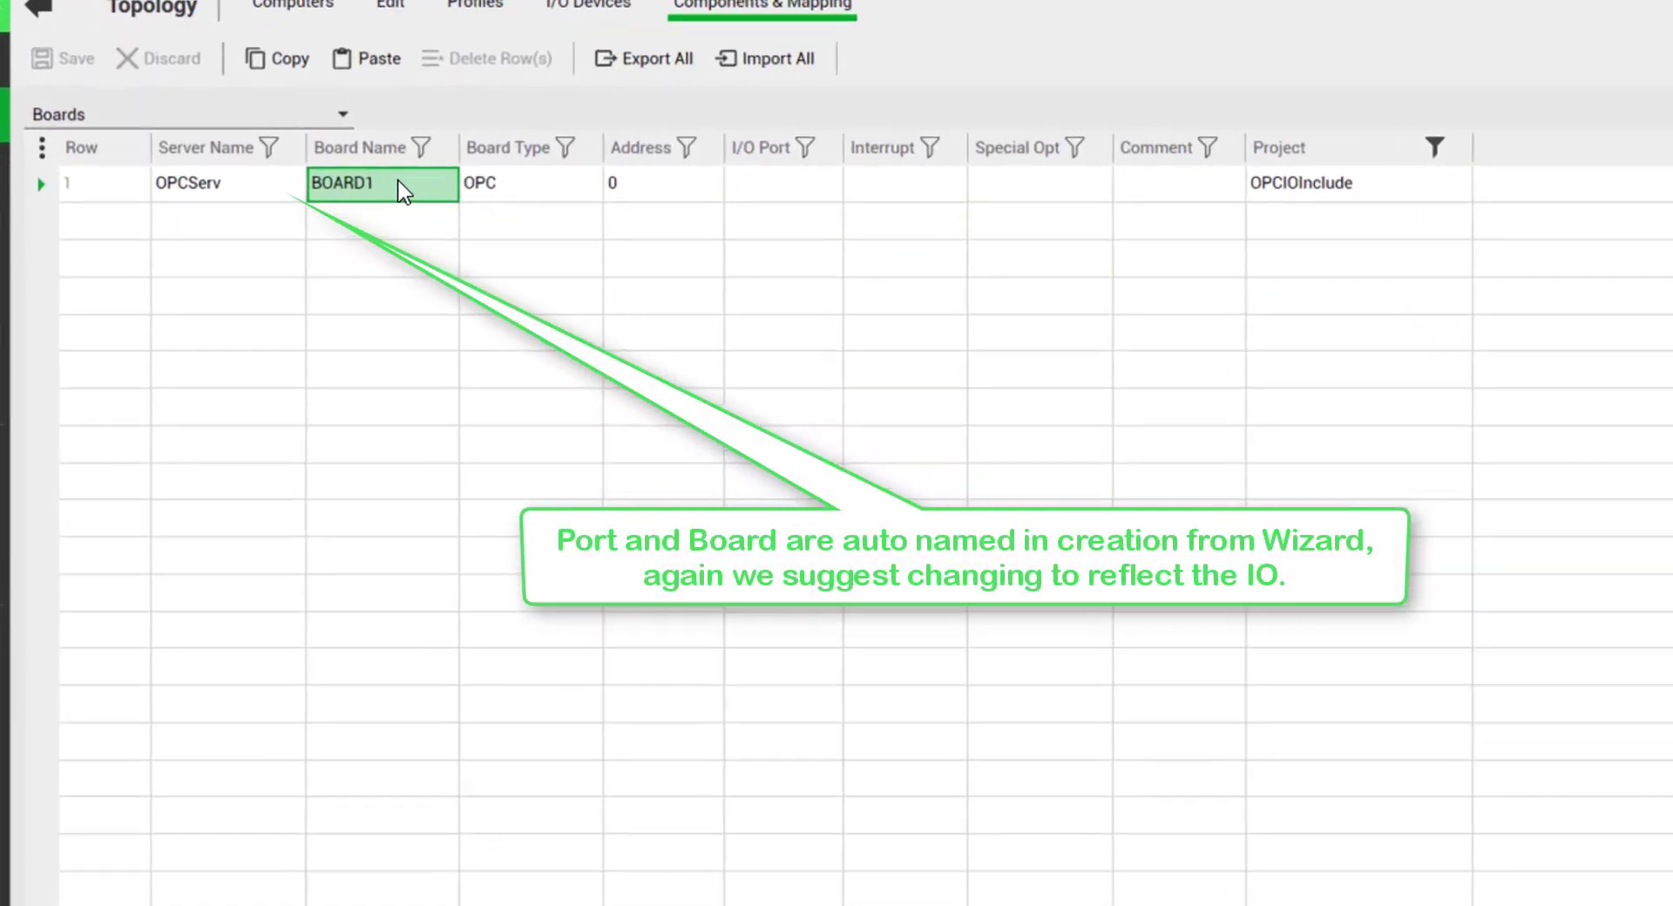
{"action": "left_click", "coordinate": [404, 191]}
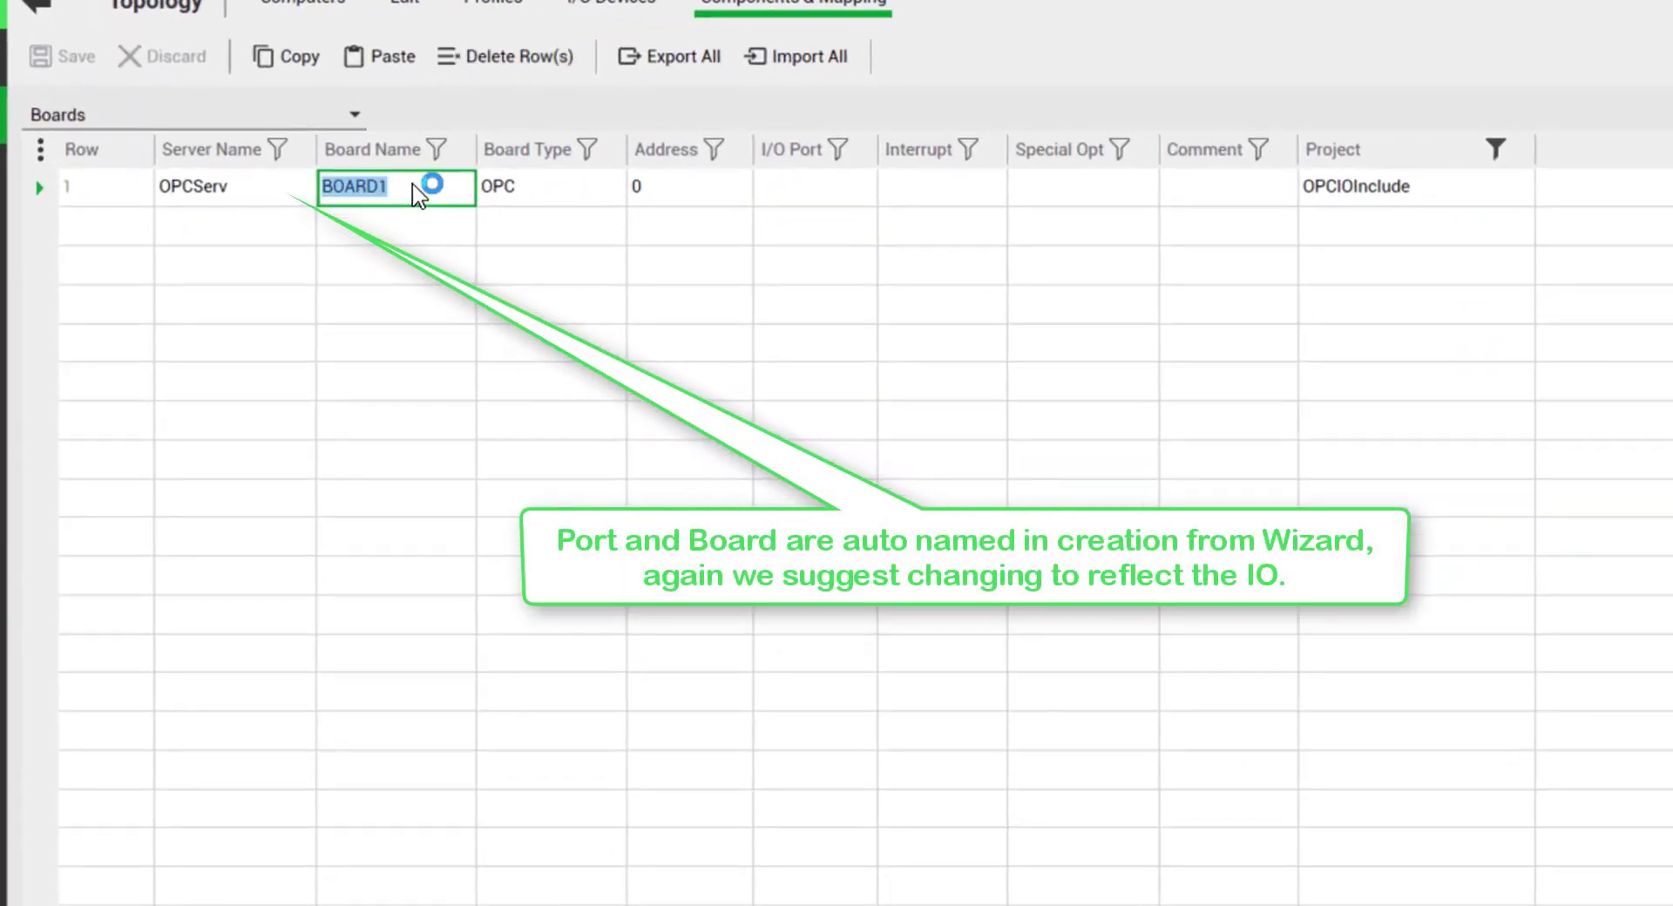
{"action": "key", "text": "End"}
{"action": "key", "text": "BackSpace"}
{"action": "key", "text": "Left"}
{"action": "key", "text": "Left"}
{"action": "key", "text": "Left"}
{"action": "key", "text": "Left"}
{"action": "key", "text": "Left"}
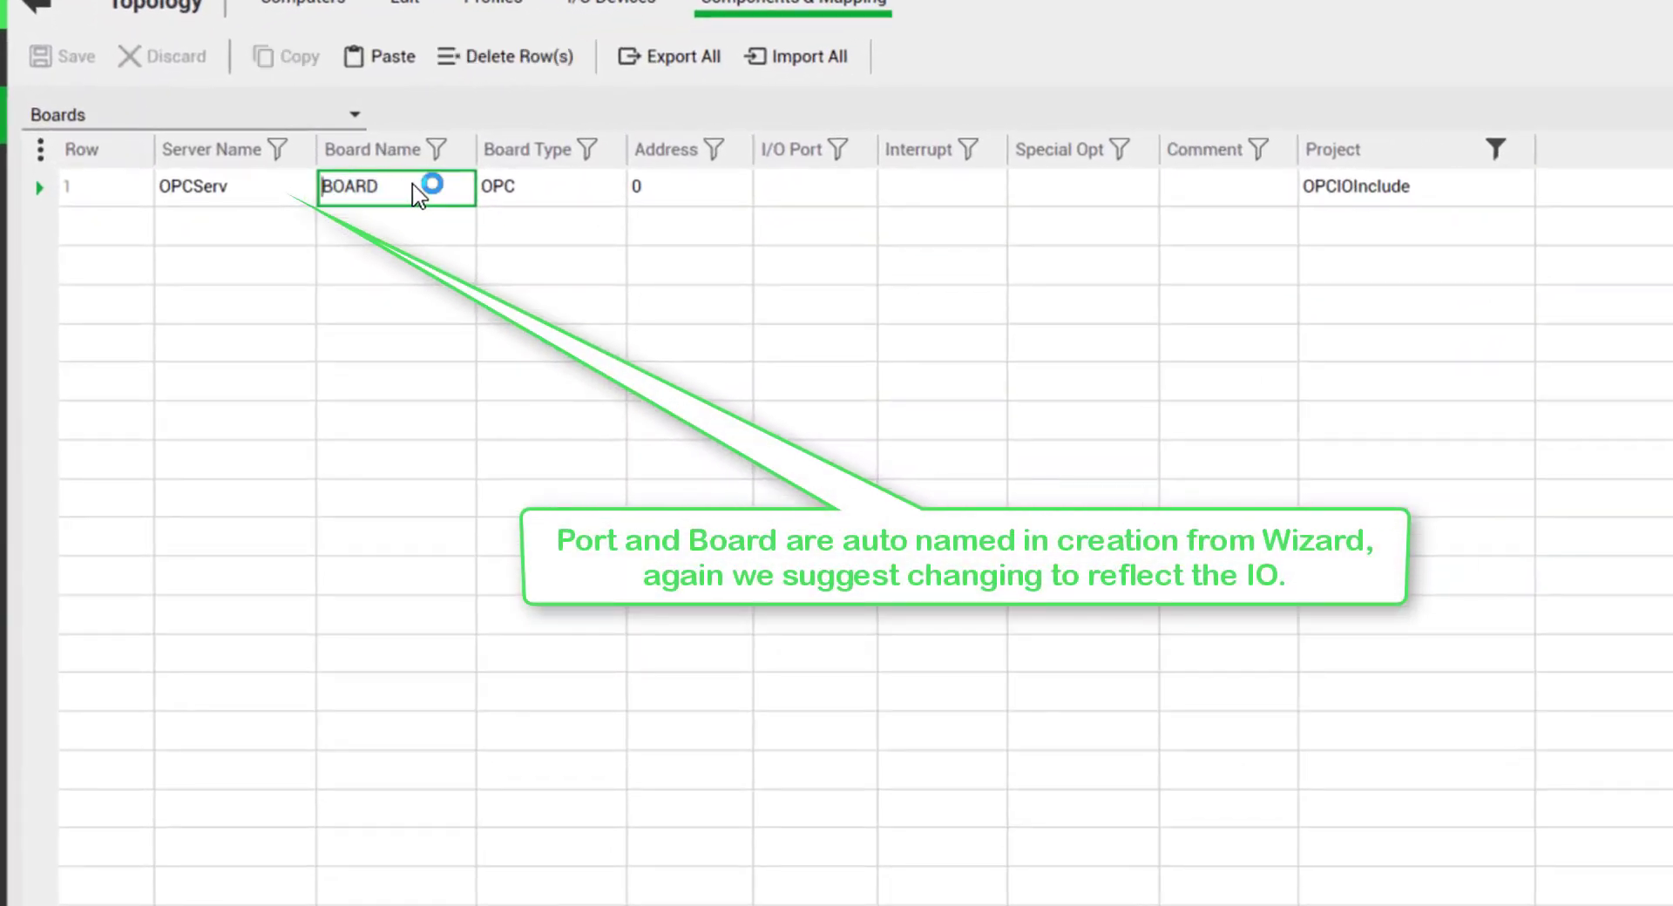
{"action": "type", "text": "OPC"}
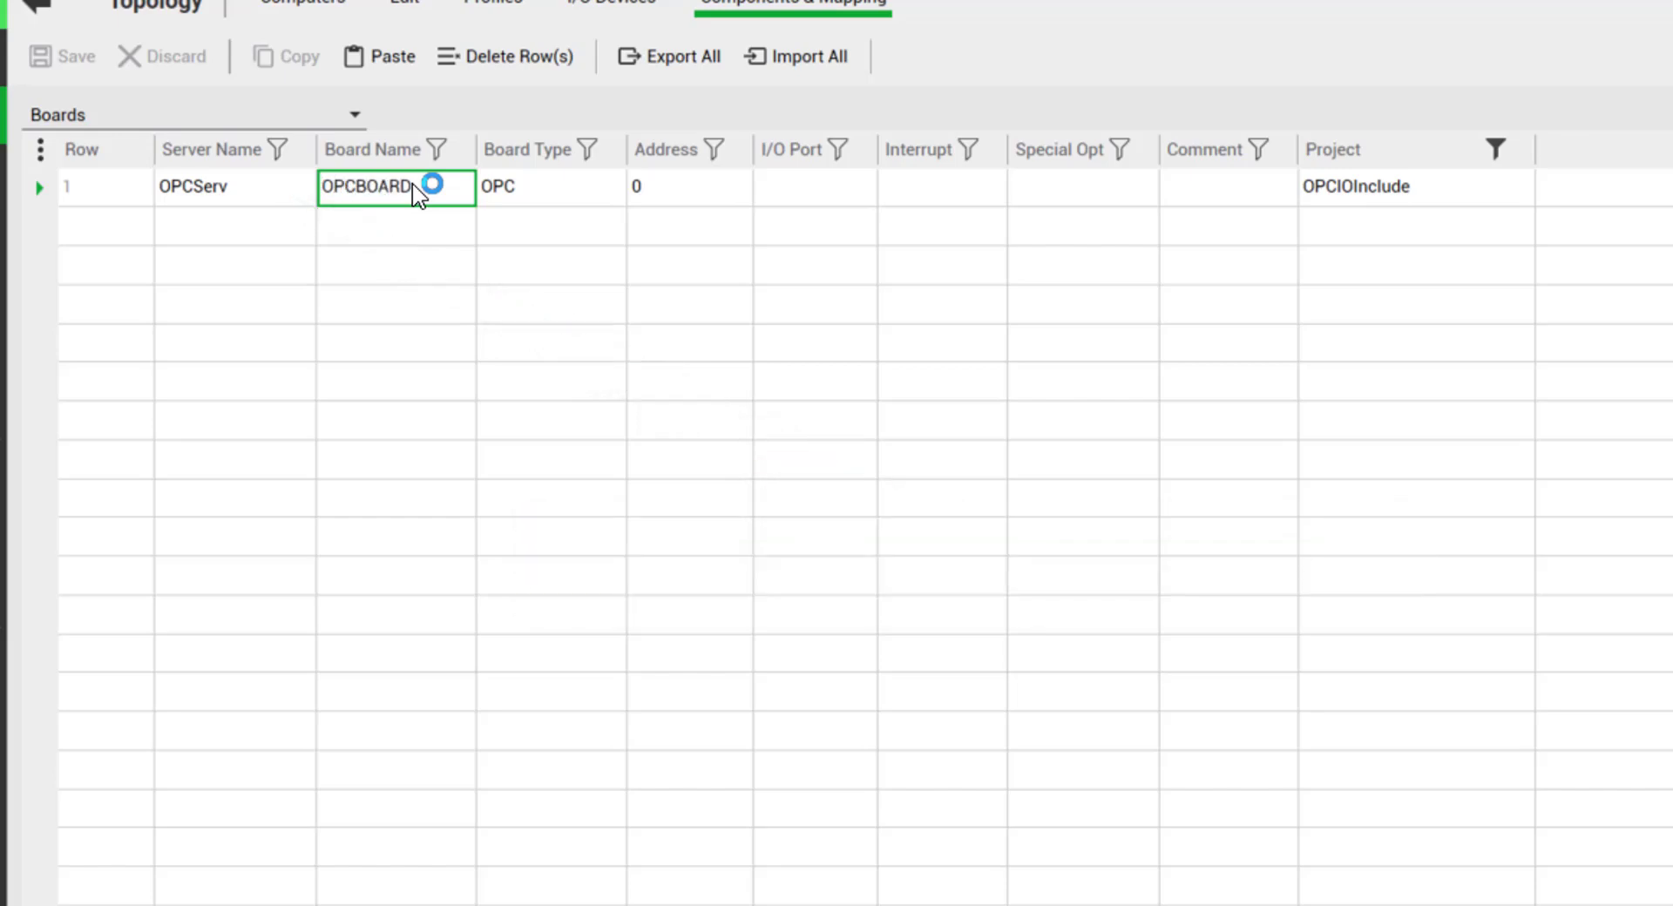
{"action": "left_click", "coordinate": [503, 228]}
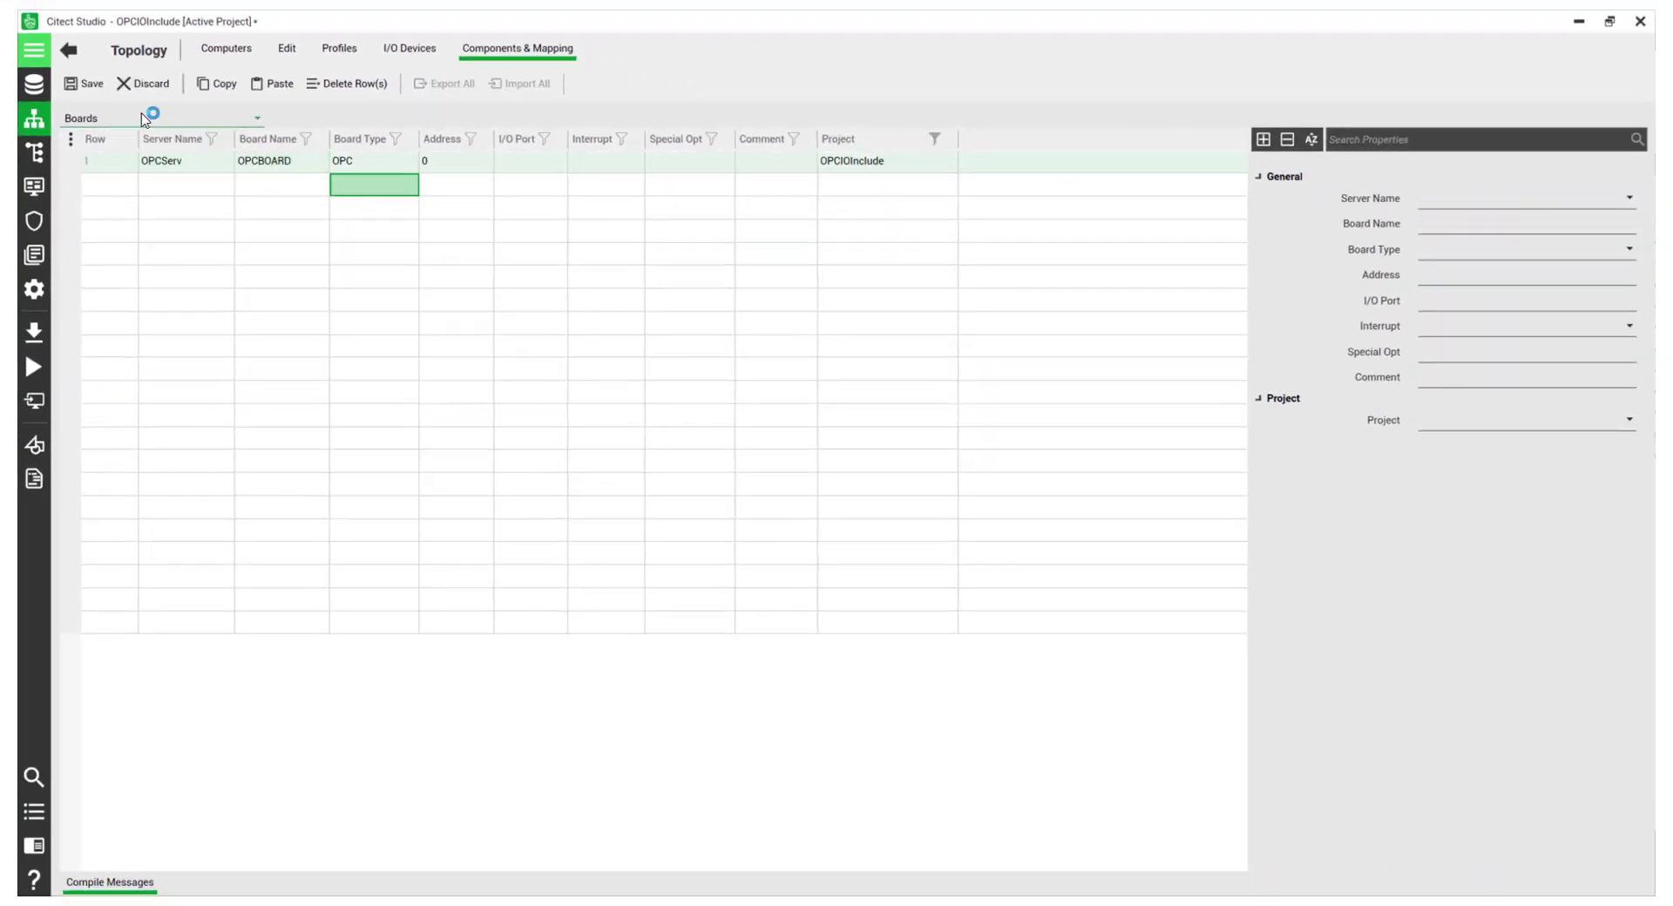
{"action": "left_click", "coordinate": [90, 89]}
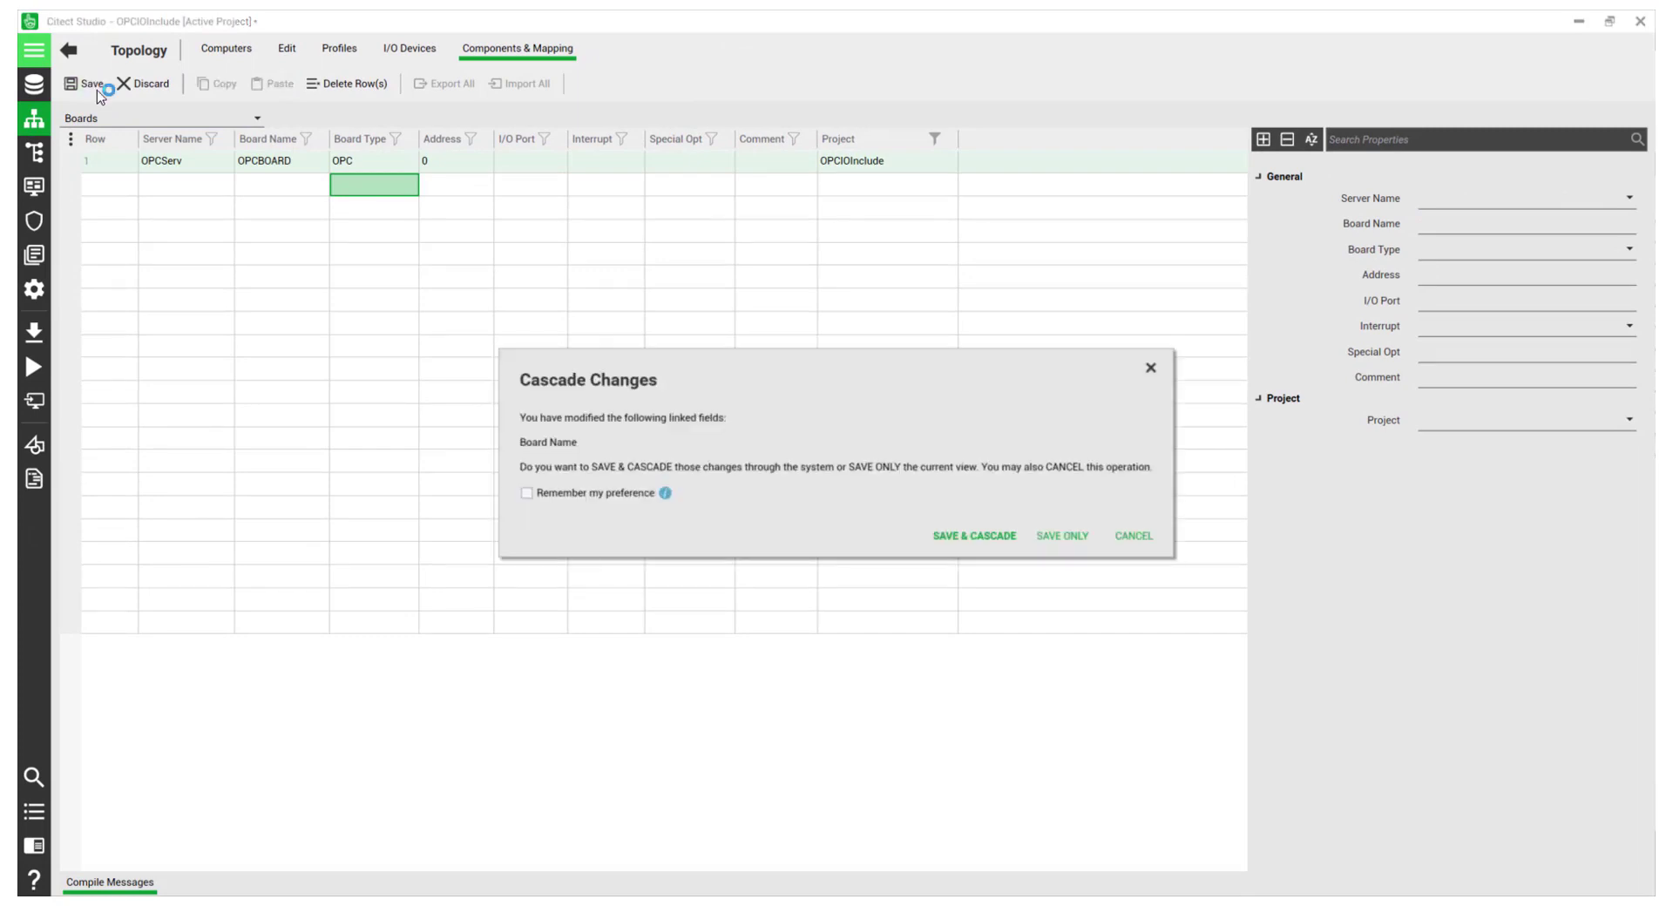
{"action": "left_click", "coordinate": [1081, 536]}
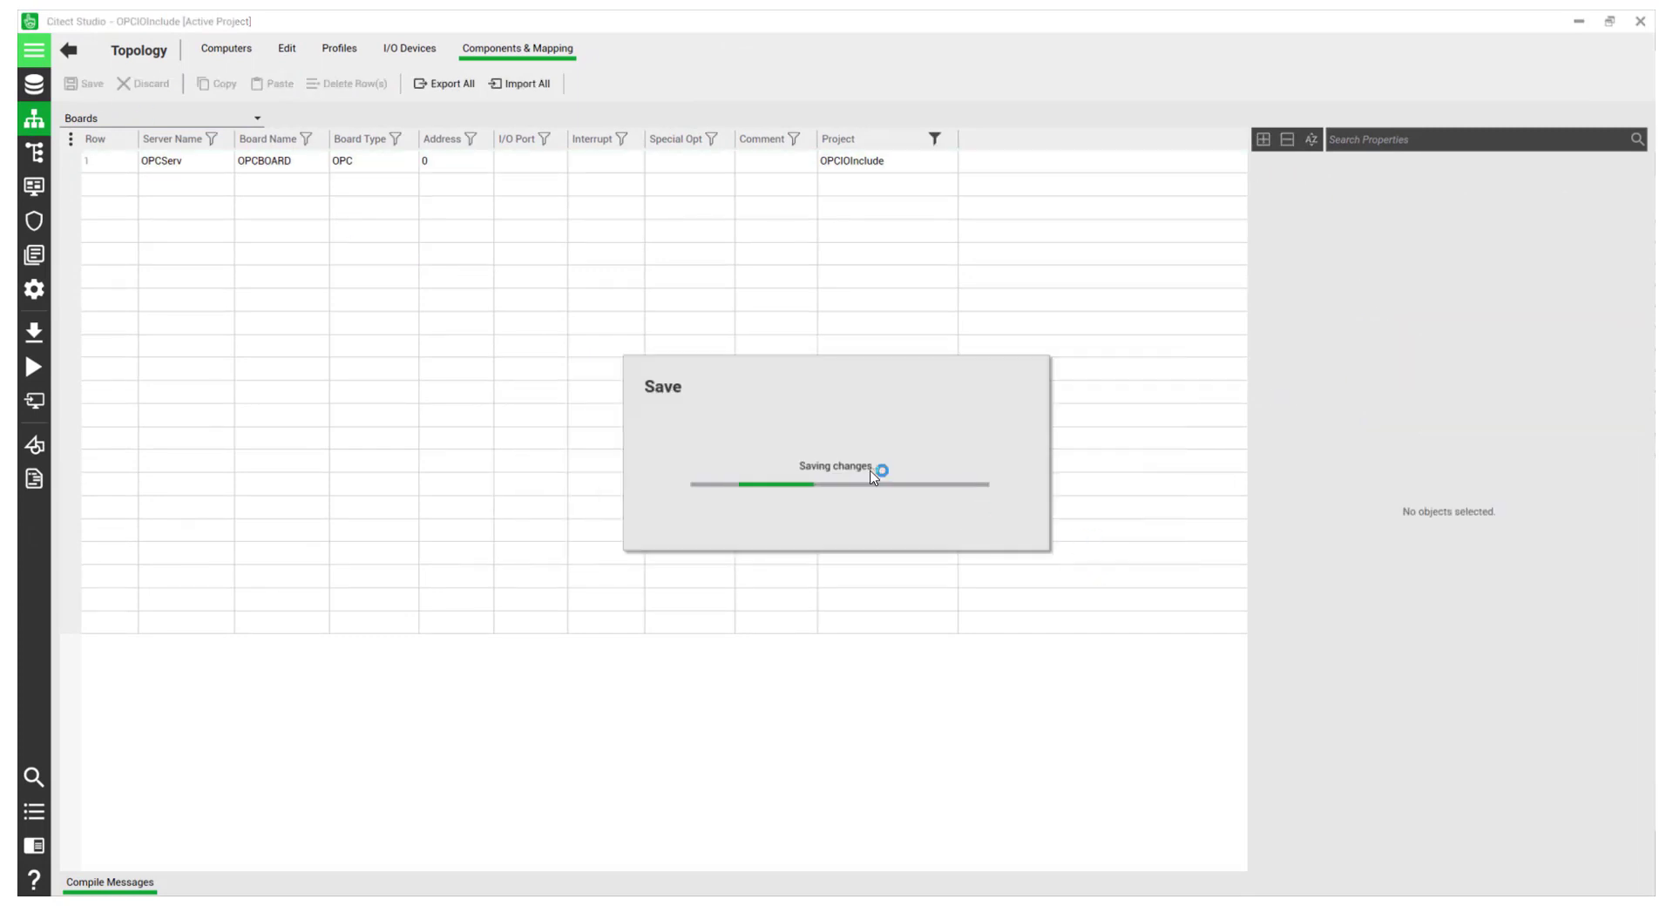
Rename OPCServ's port as OPCPort and save only the current view without cascading the change.
{"action": "left_click", "coordinate": [257, 119]}
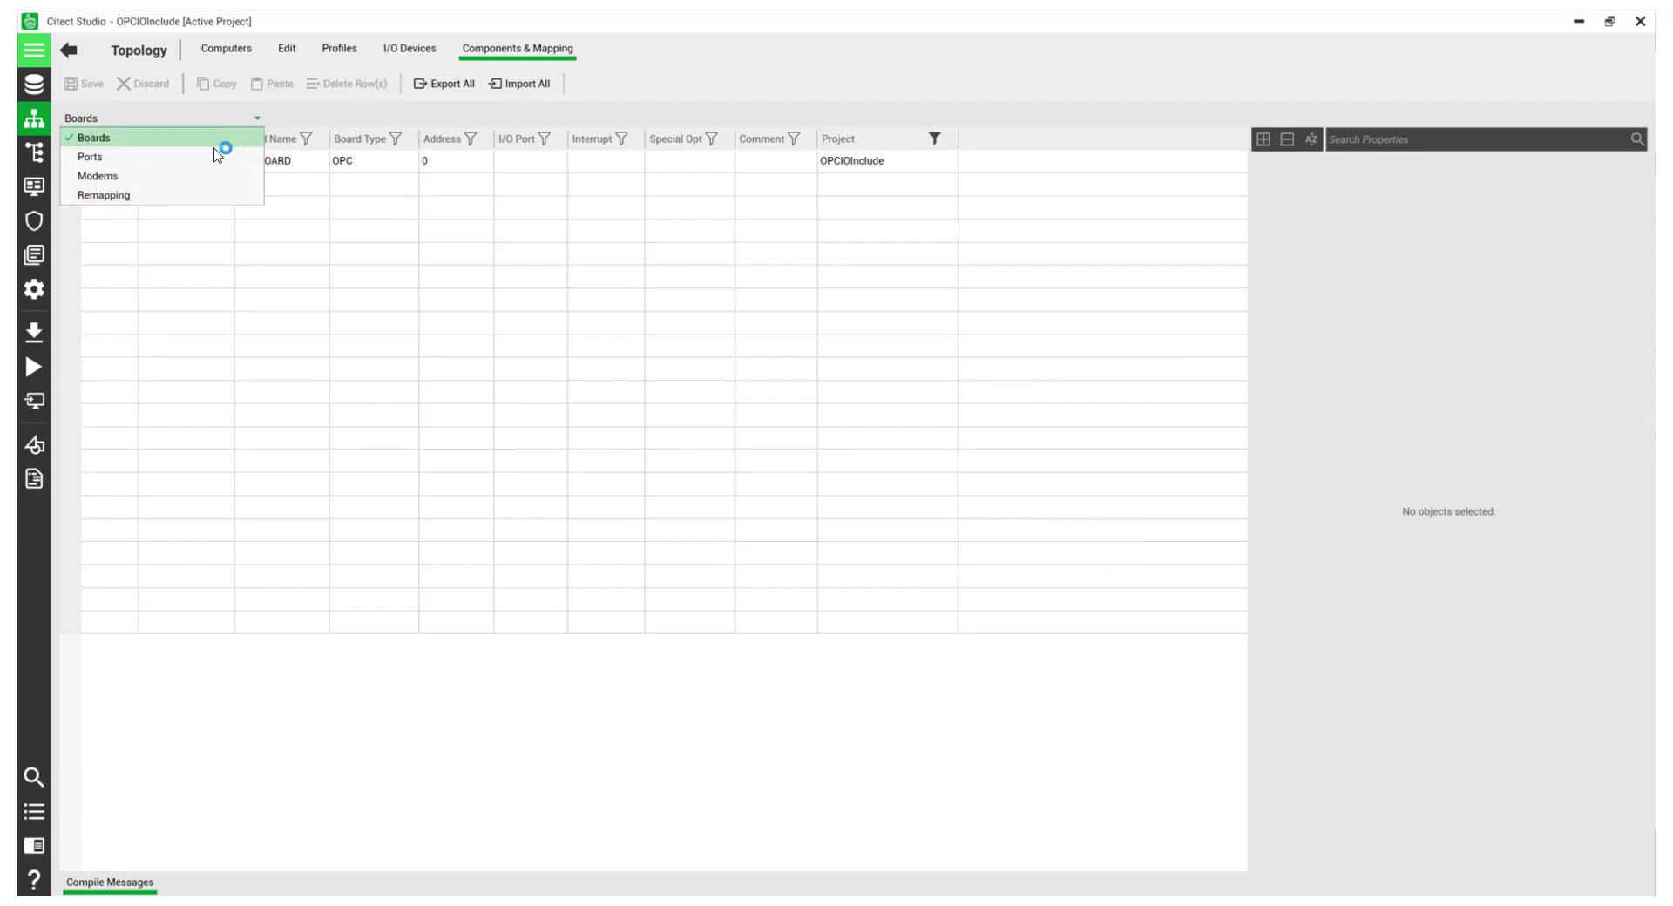
{"action": "left_click", "coordinate": [201, 162]}
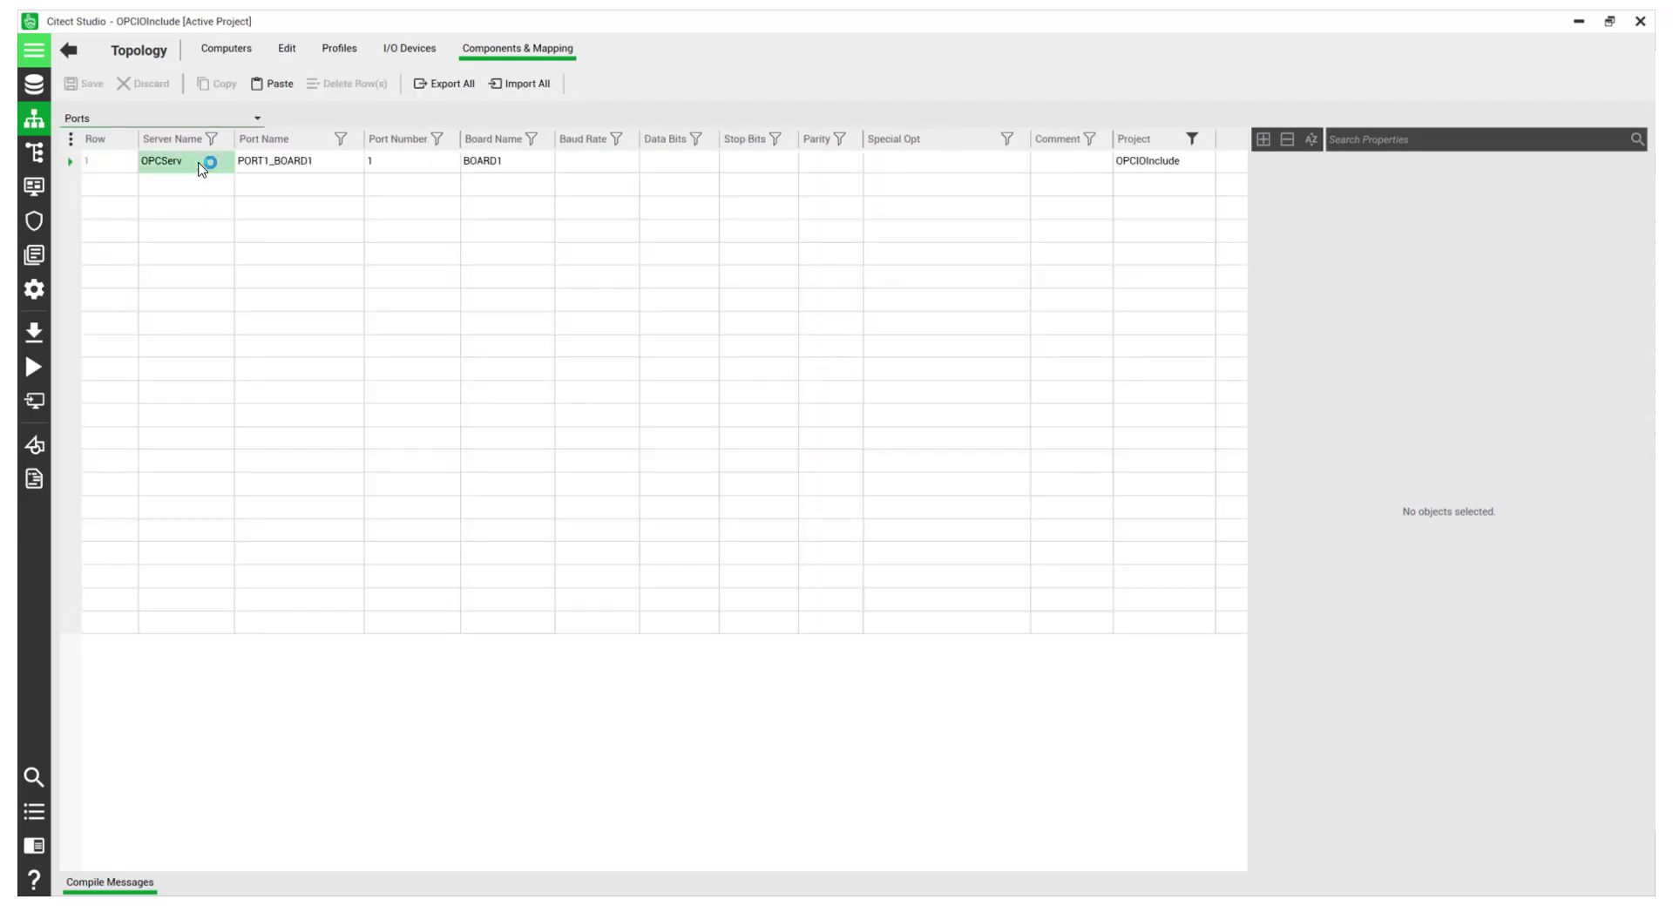
{"action": "left_click", "coordinate": [329, 163]}
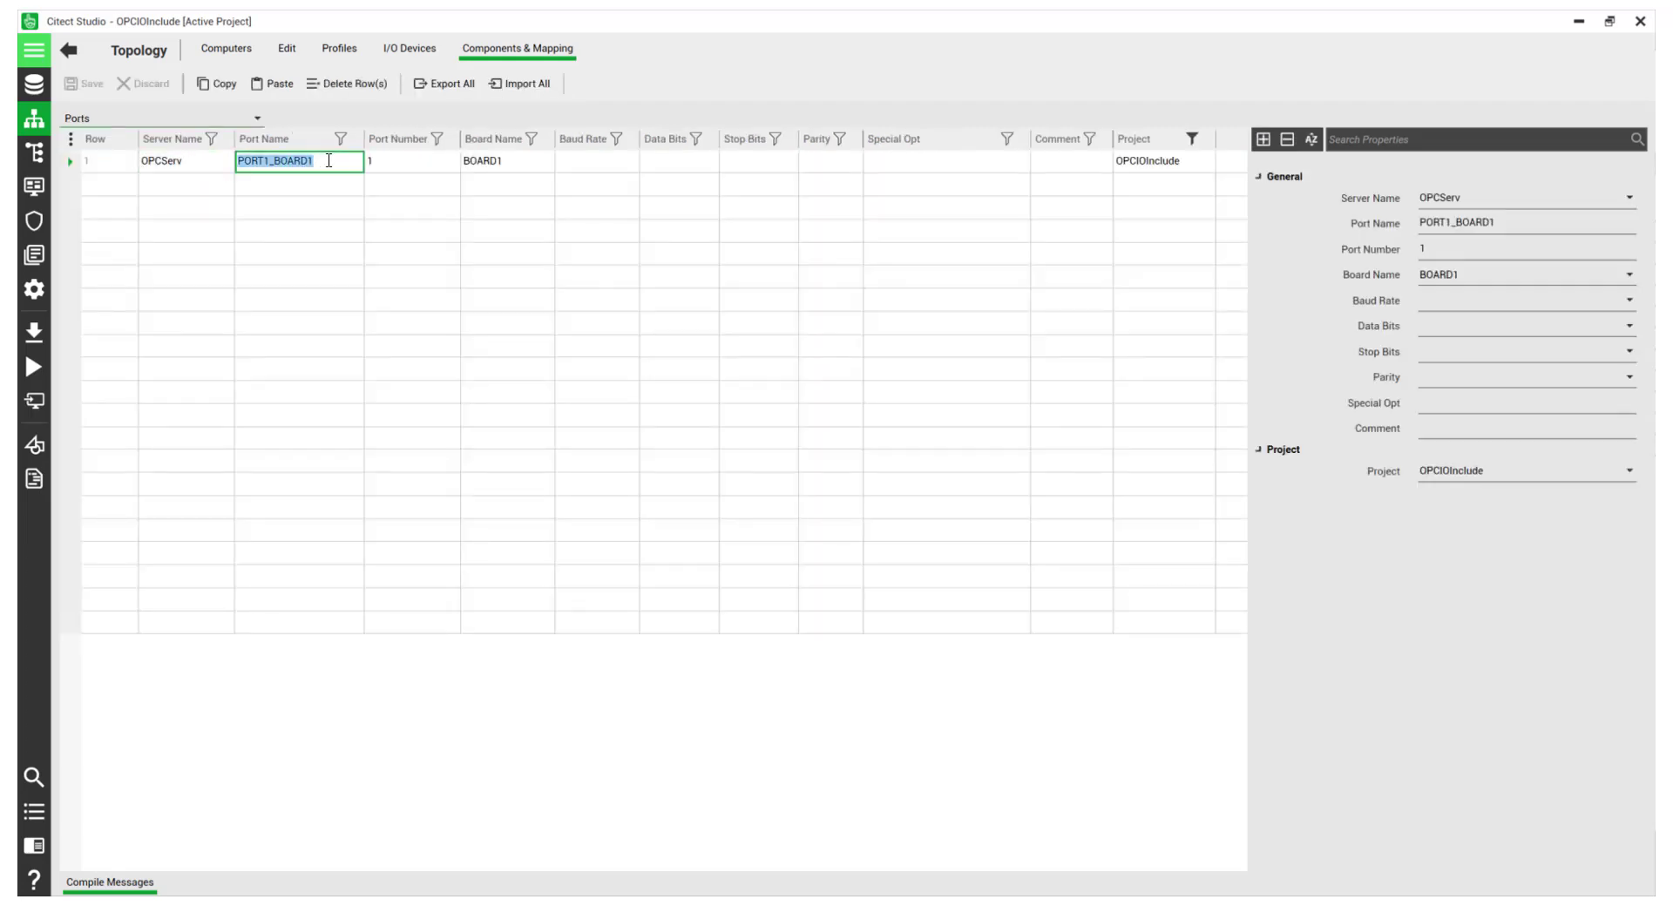
{"action": "type", "text": "OPCPort"}
{"action": "left_click", "coordinate": [331, 209]}
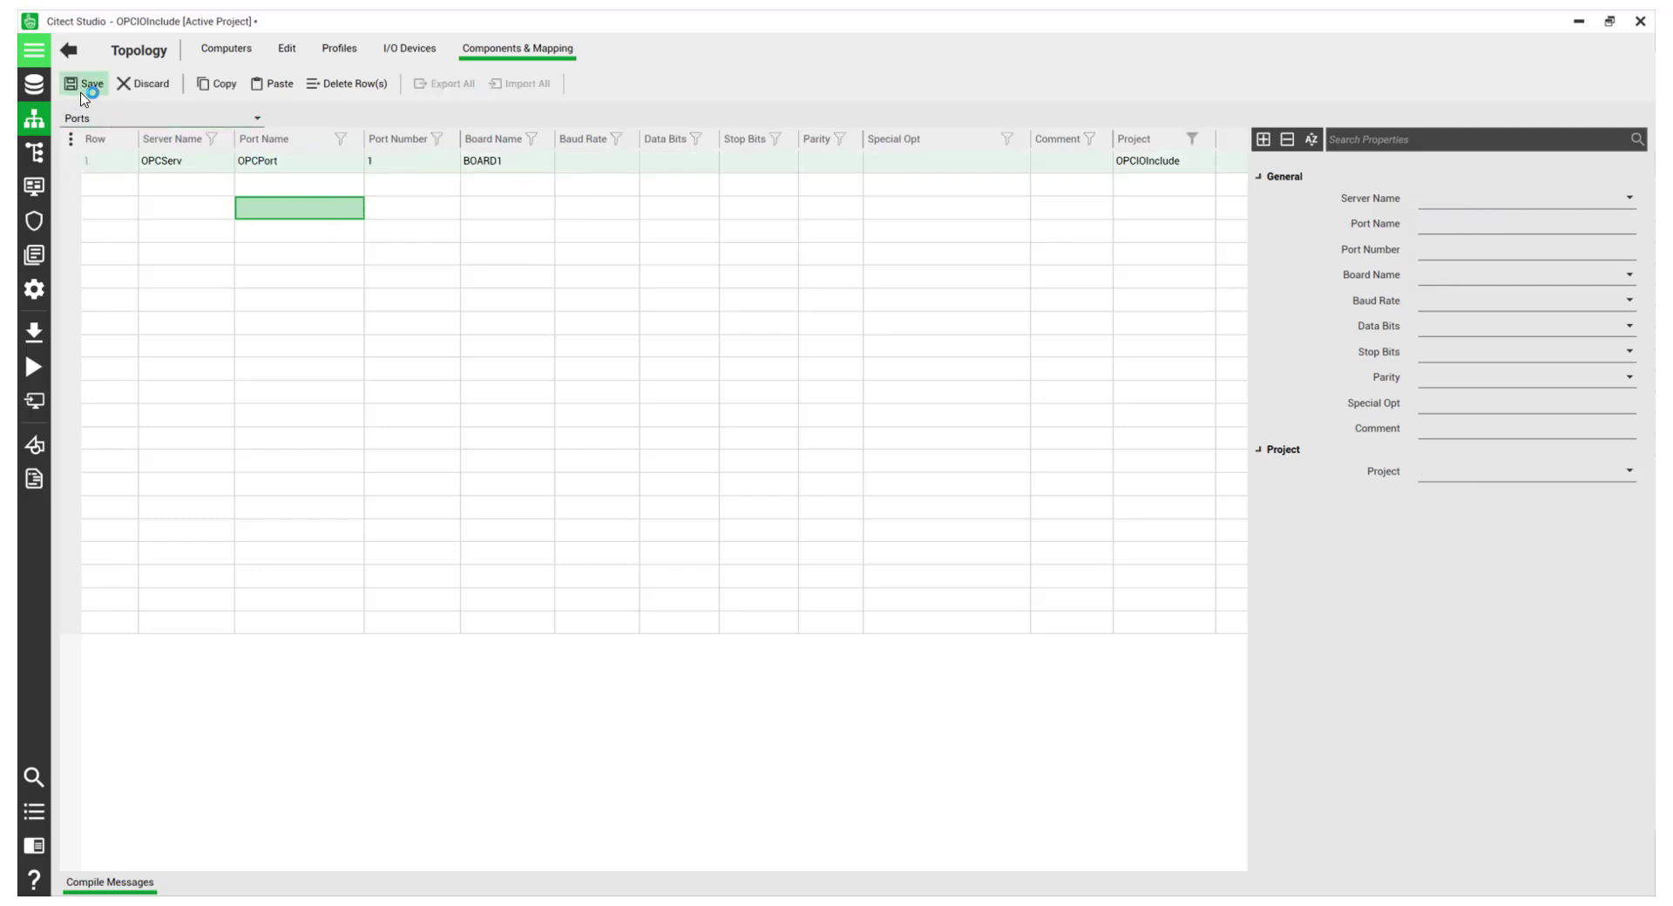
{"action": "left_click", "coordinate": [76, 86]}
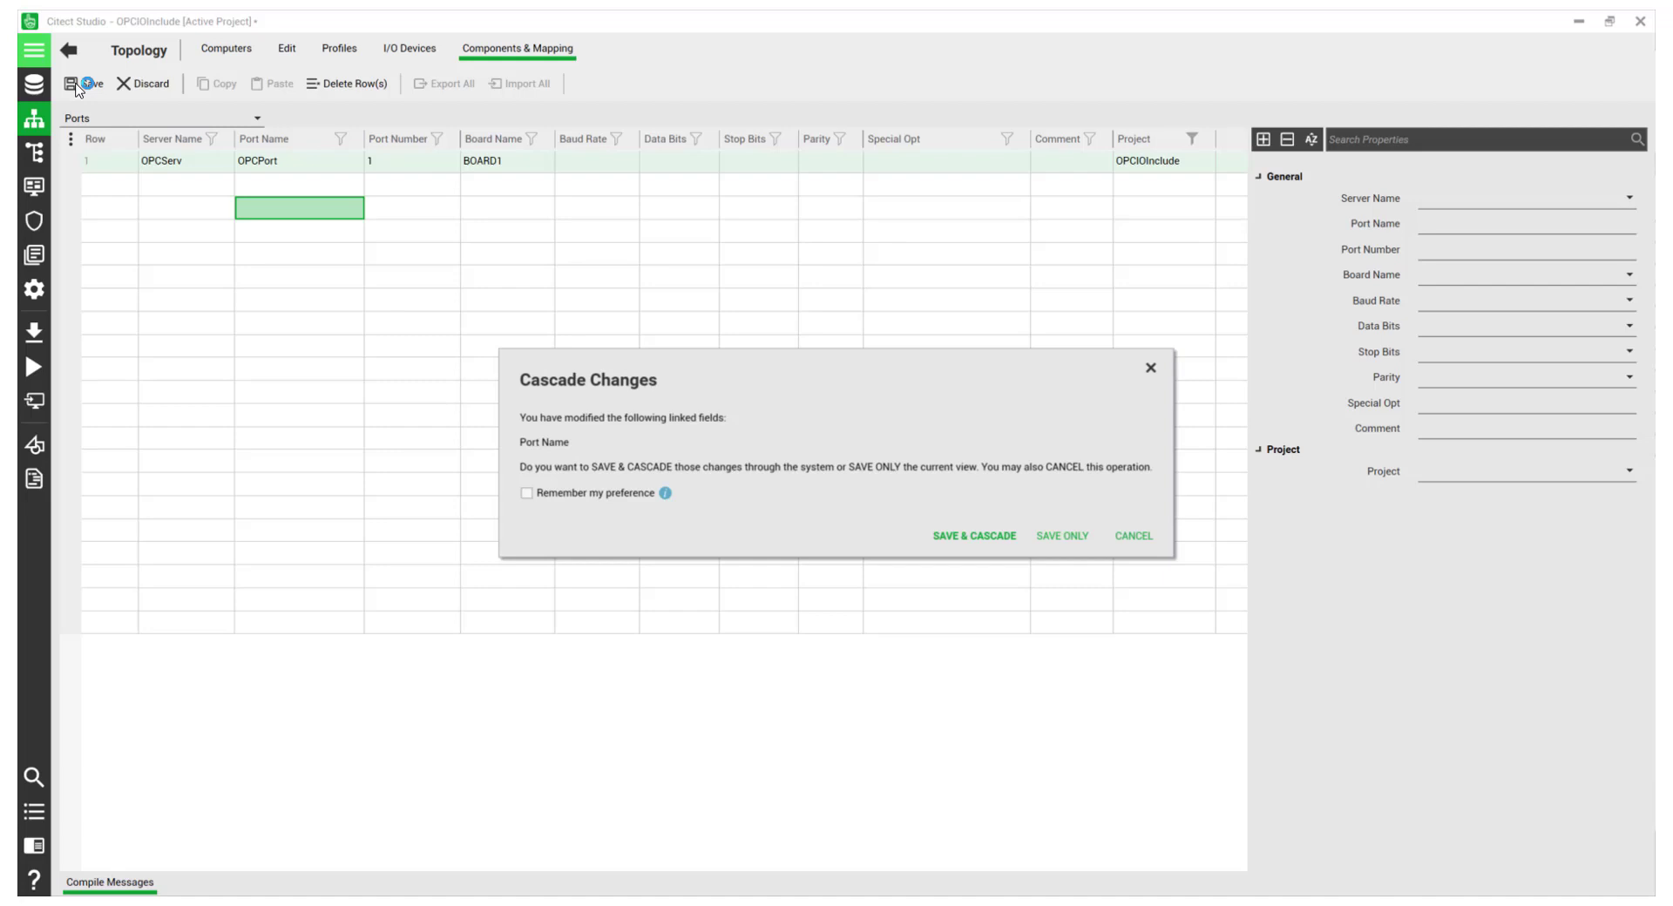
{"action": "left_click", "coordinate": [1083, 540]}
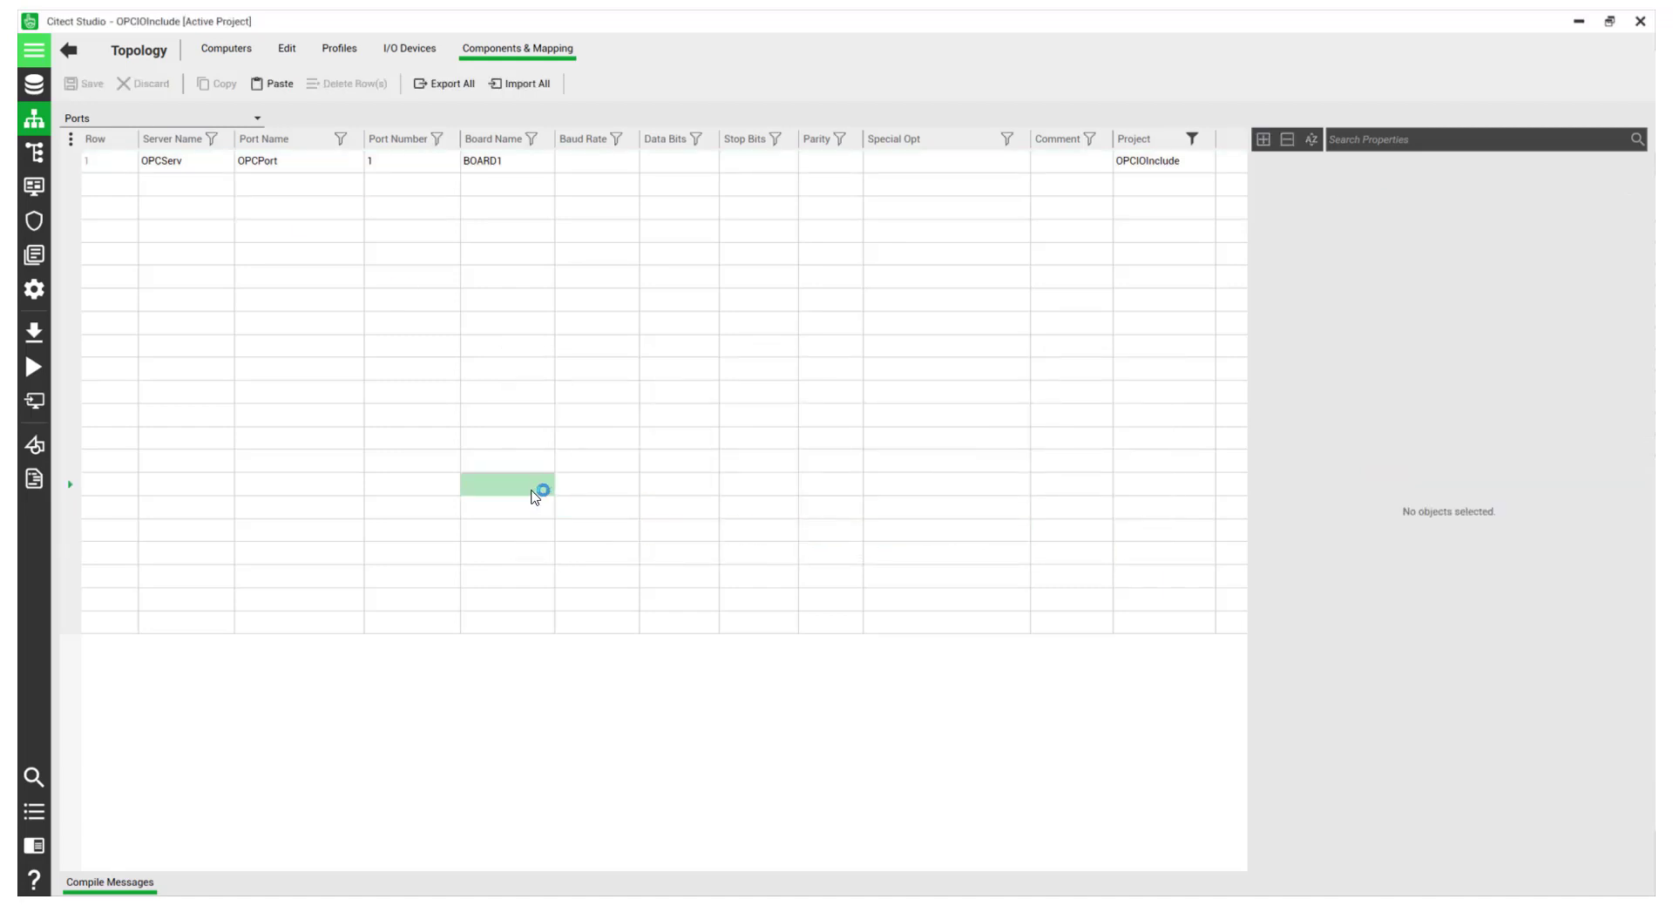
Open the I/O server definitions of OPCIOInclude and select OPCServ's cluster name.
{"action": "left_click", "coordinate": [285, 50]}
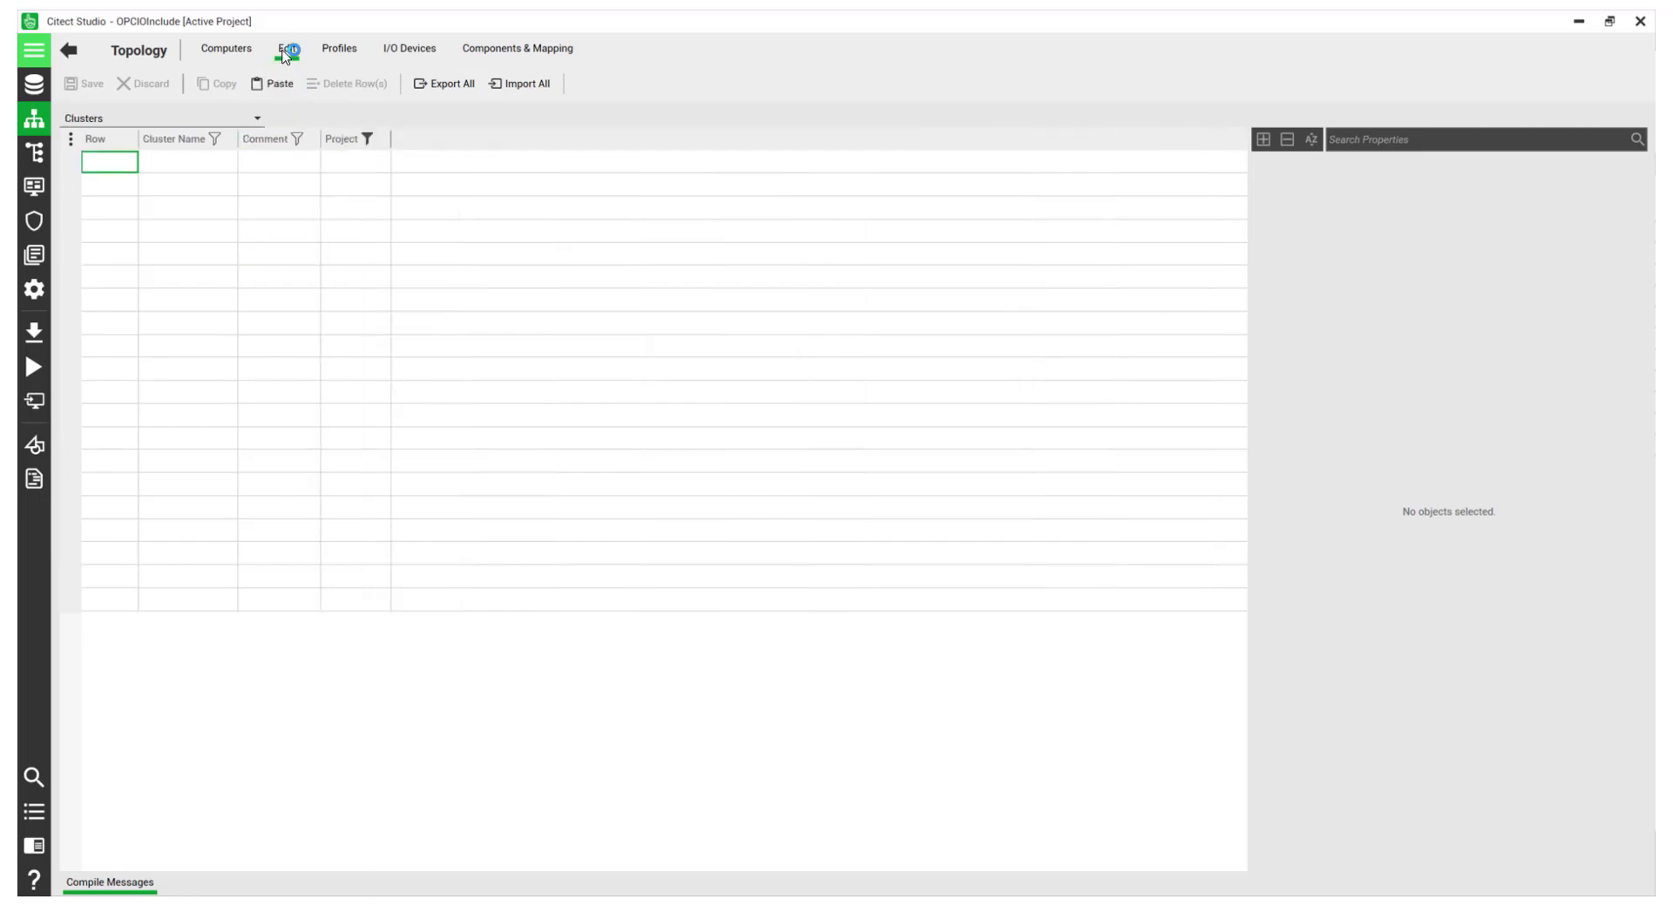
{"action": "left_click", "coordinate": [257, 118]}
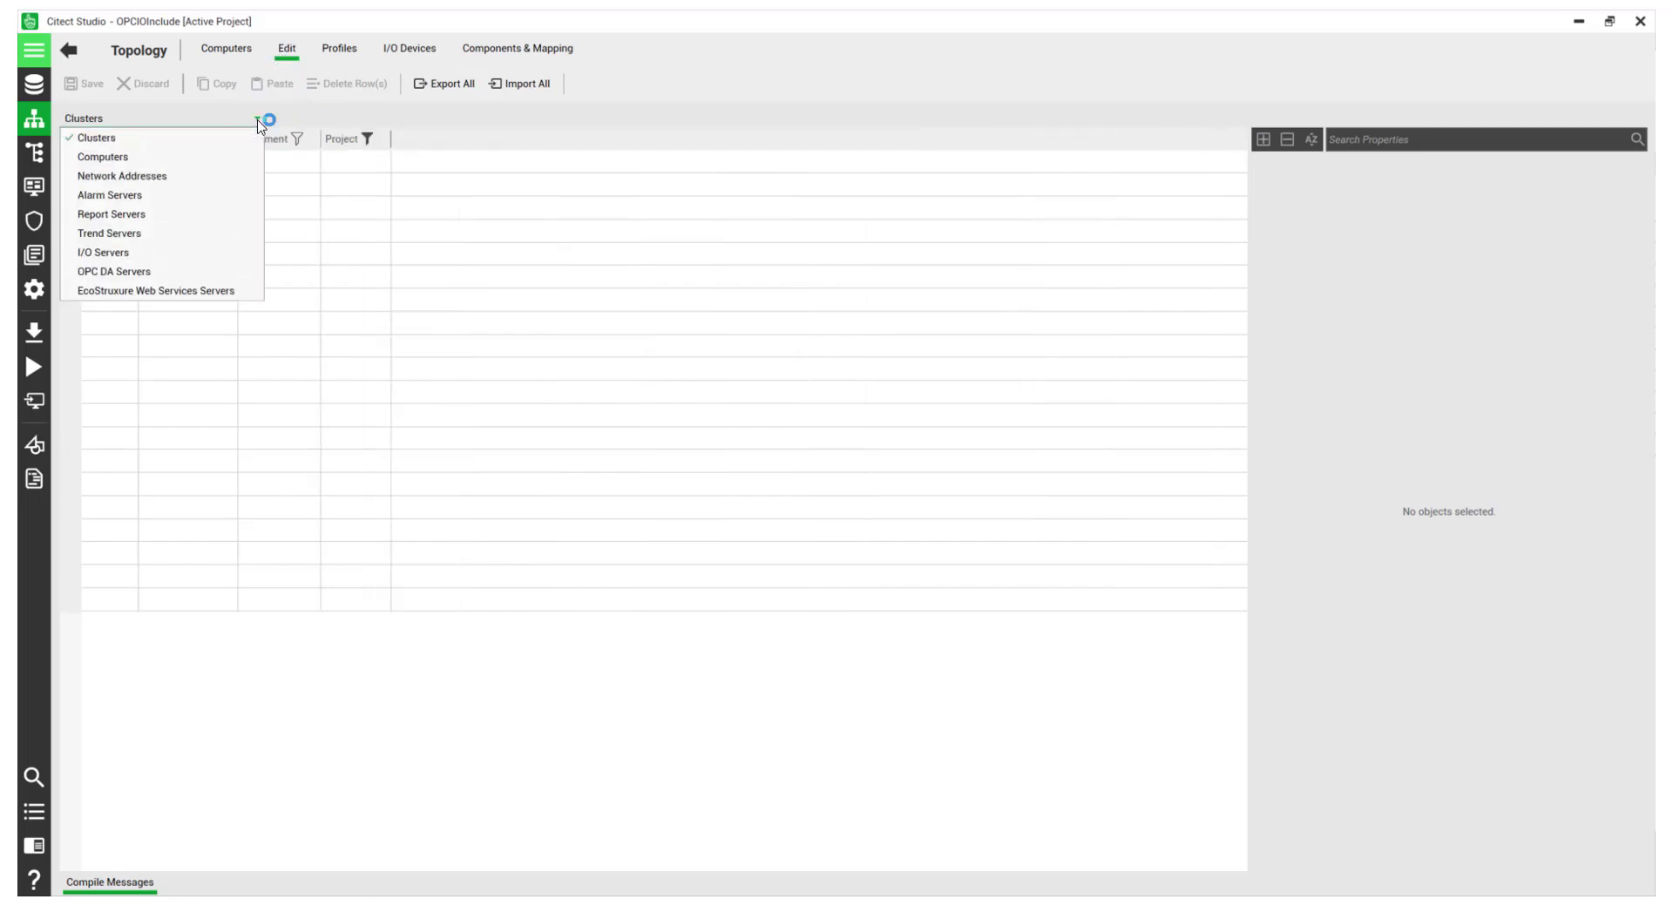
{"action": "left_click", "coordinate": [160, 252]}
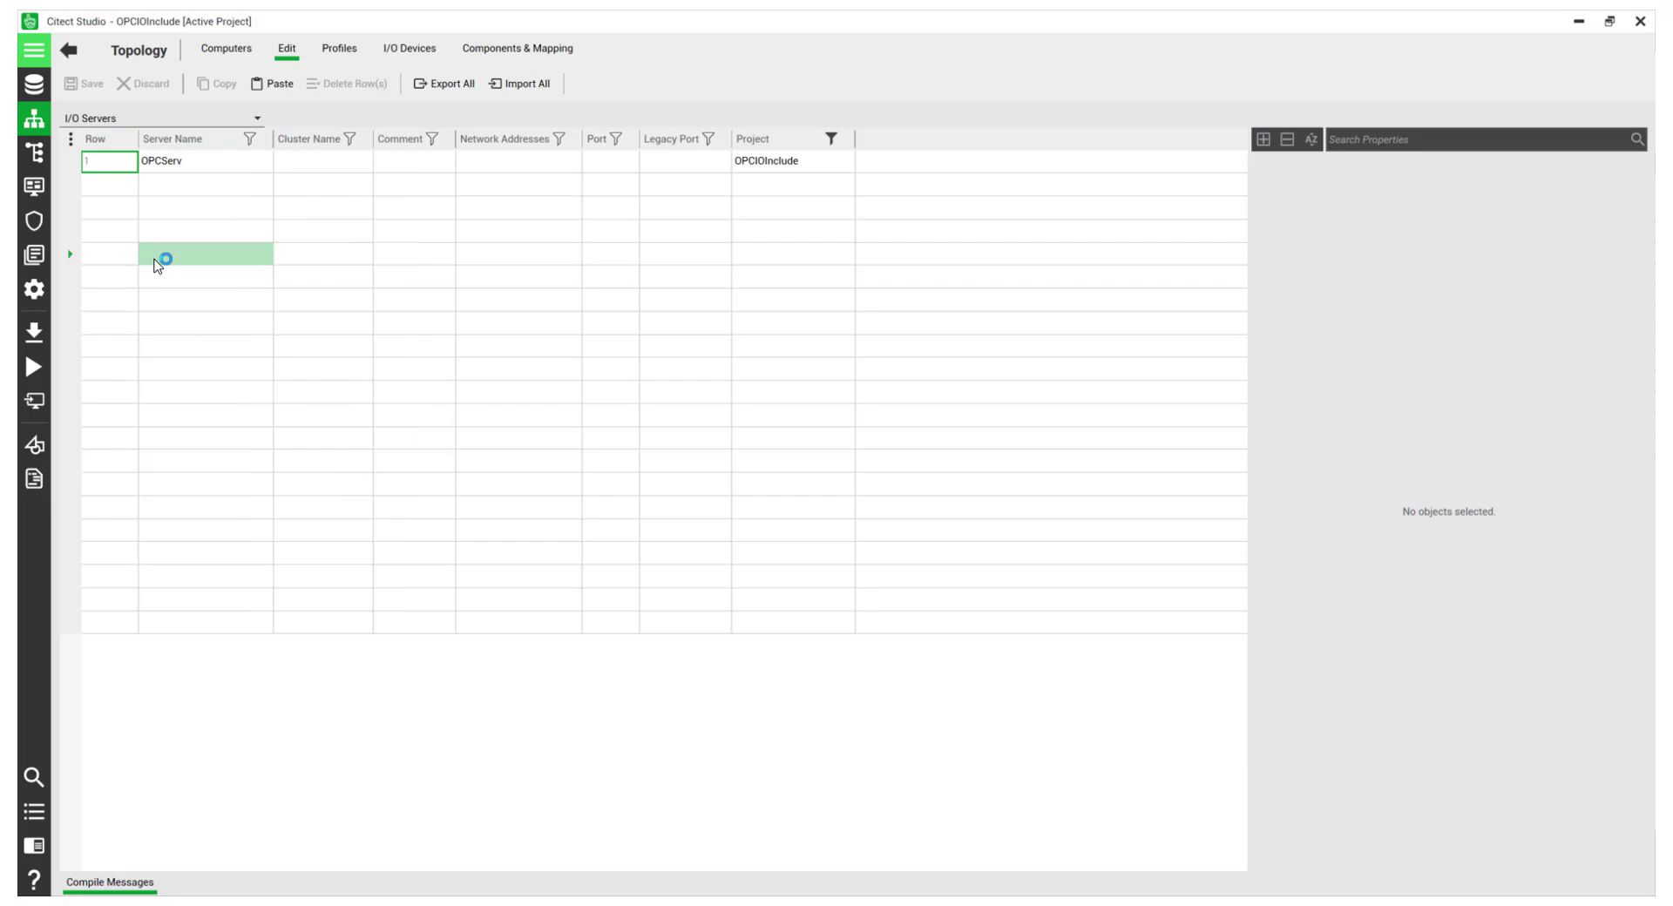
{"action": "left_click", "coordinate": [325, 164]}
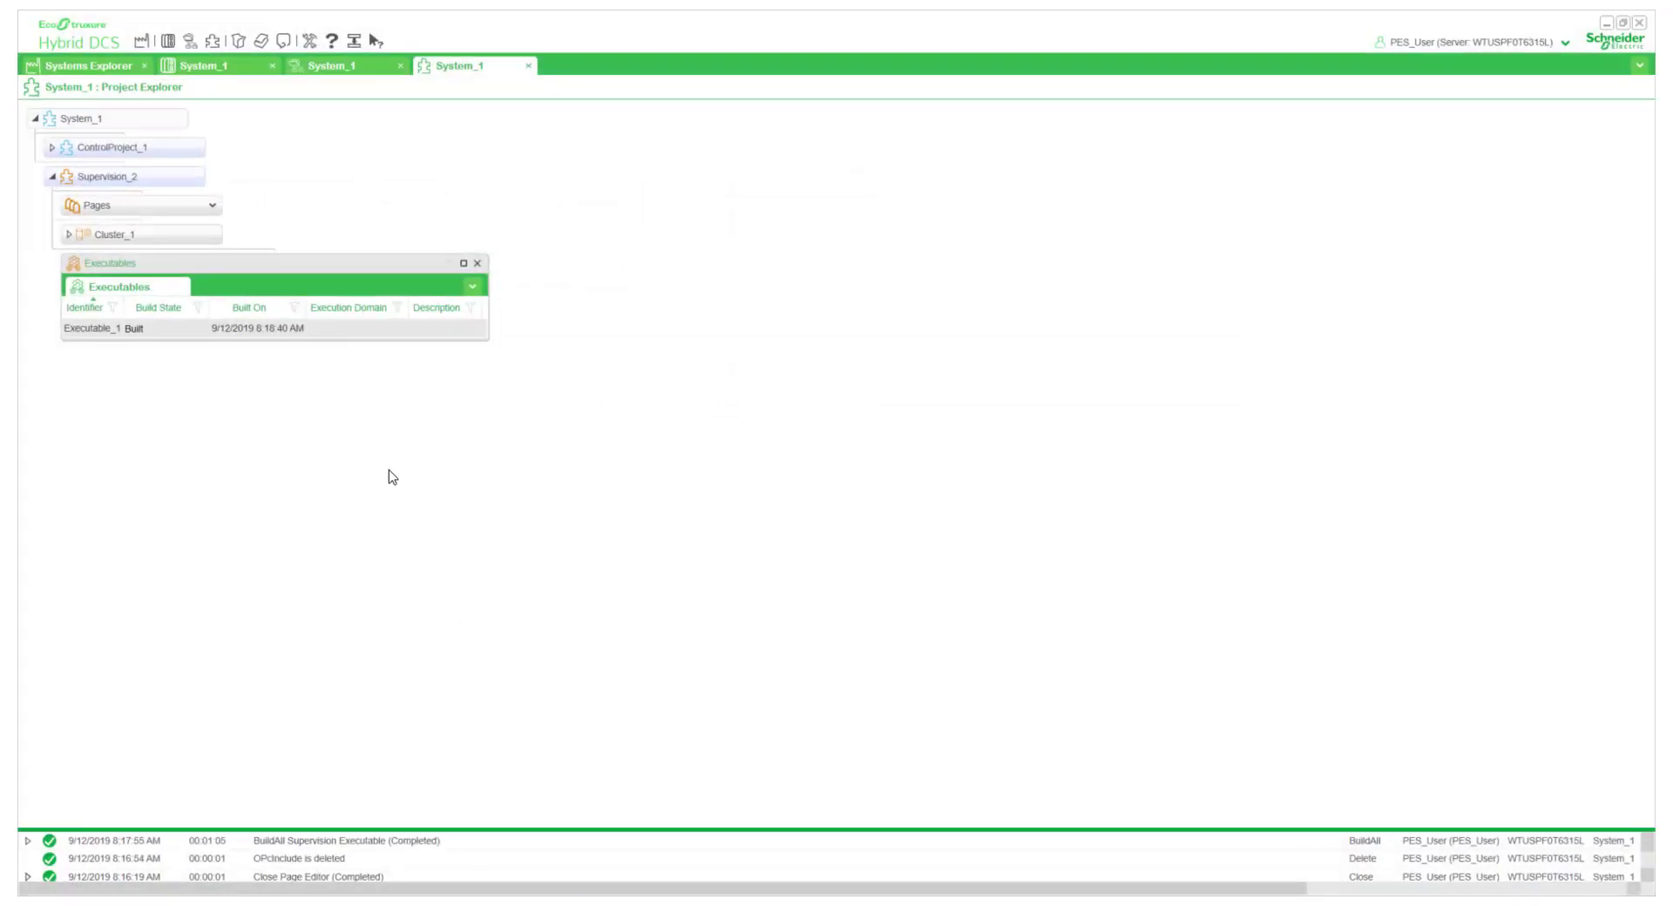
Switch to Hybrid DCS, refine Supervision_2 offline, and copy the cluster name Cluster_1 from its topology.
{"action": "right_click", "coordinate": [155, 178]}
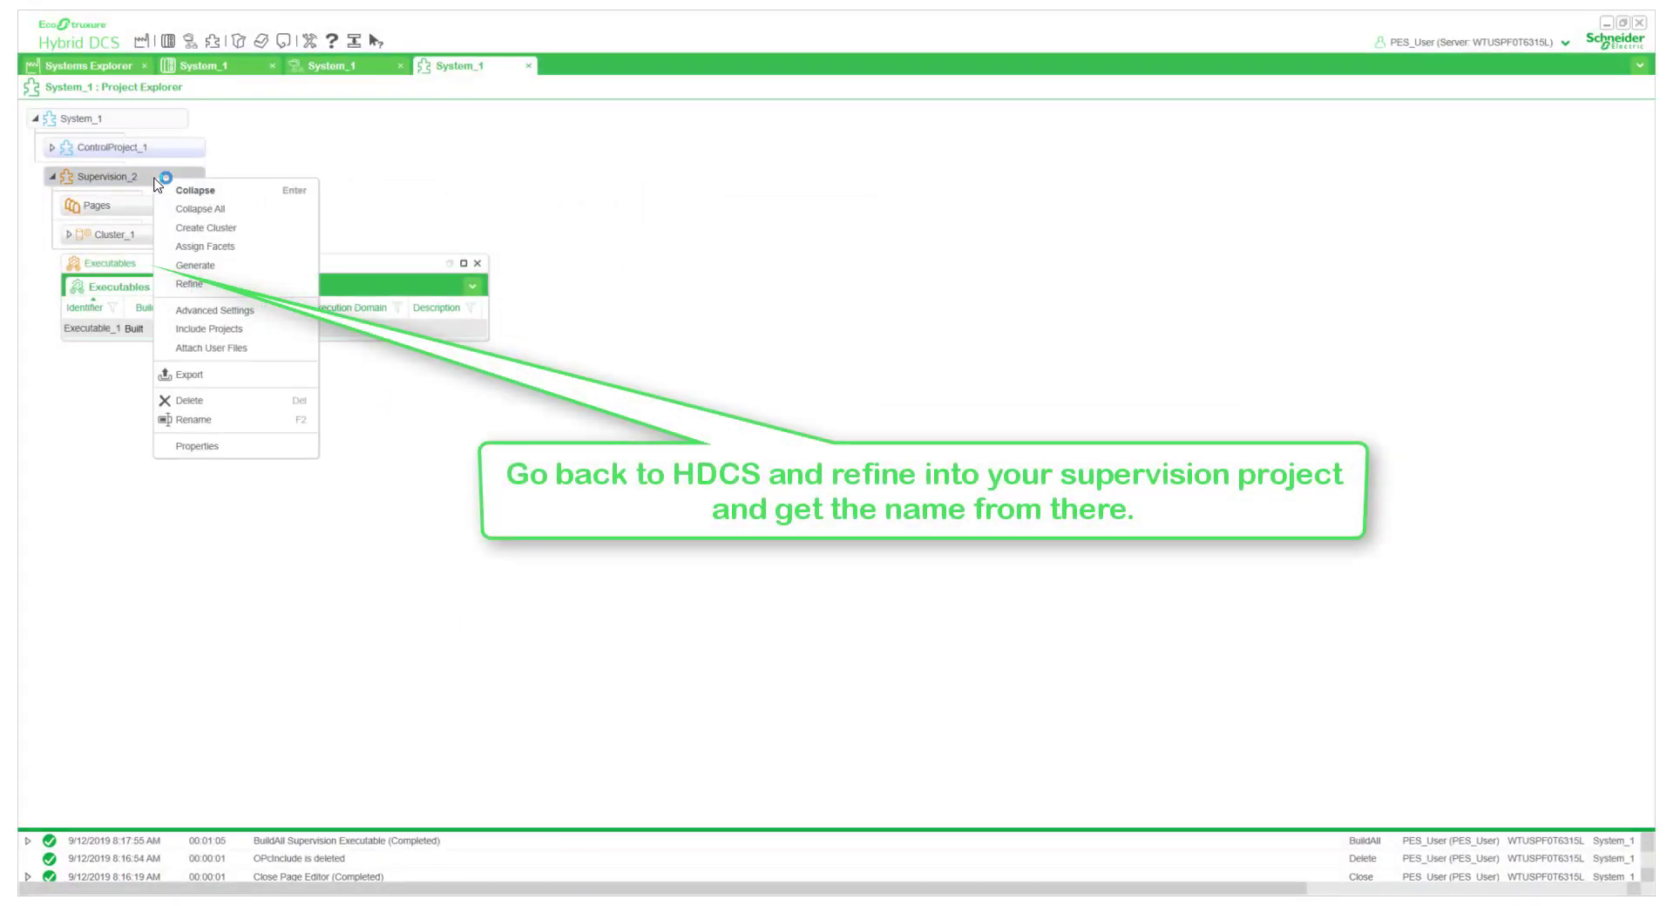
{"action": "left_click", "coordinate": [189, 284]}
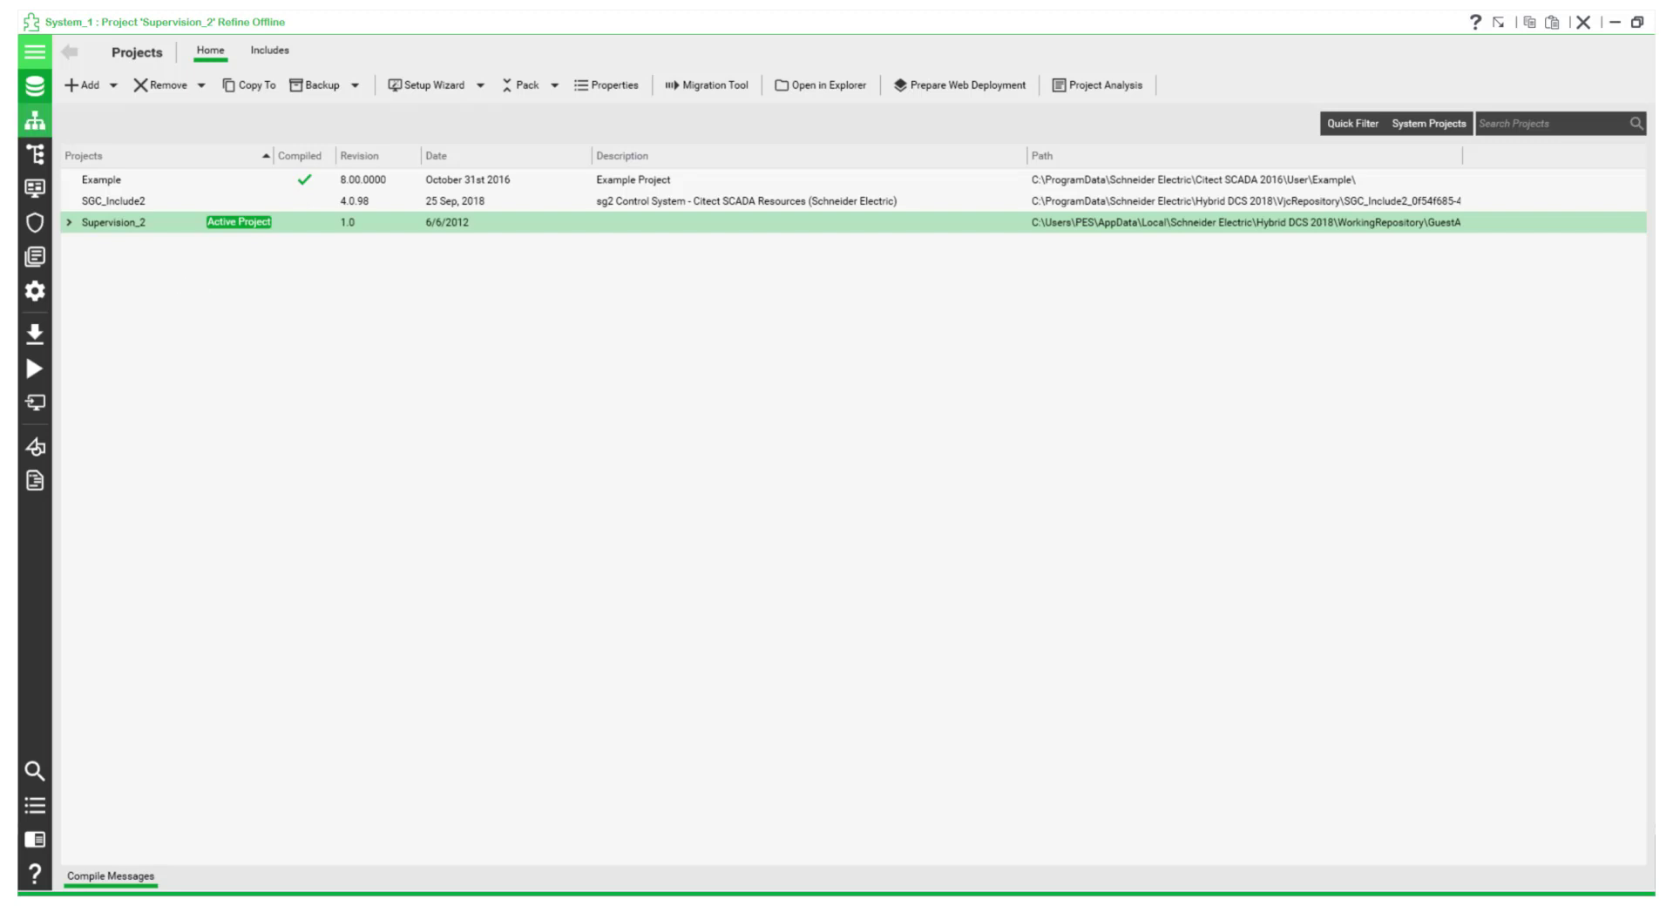
{"action": "left_click", "coordinate": [35, 121]}
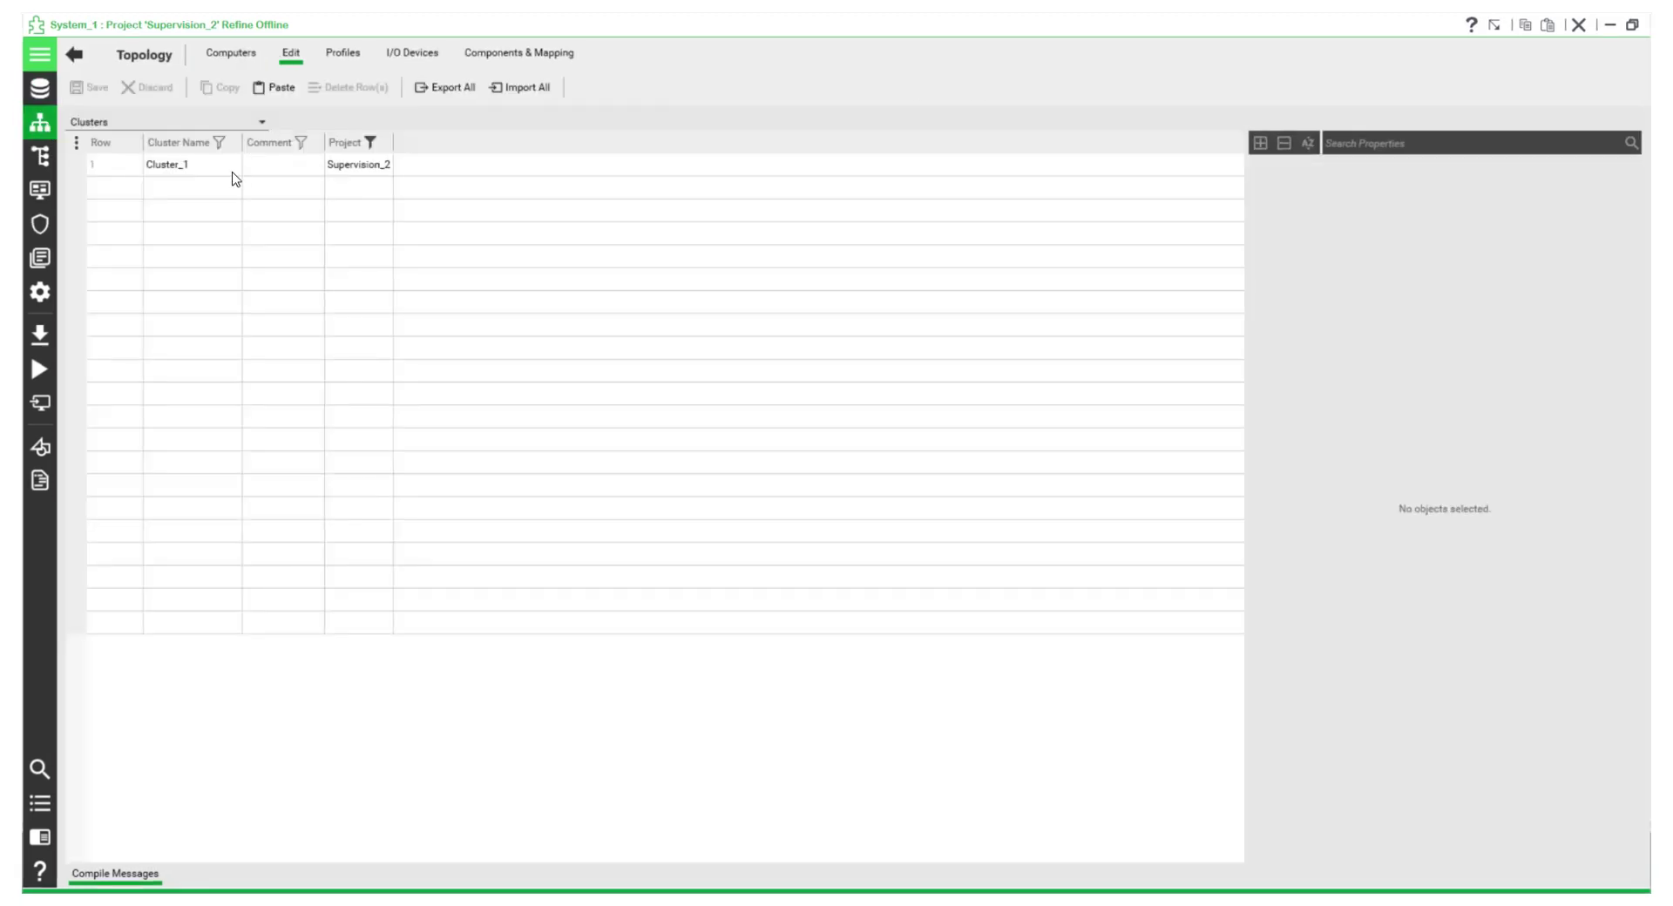
{"action": "left_click", "coordinate": [210, 170]}
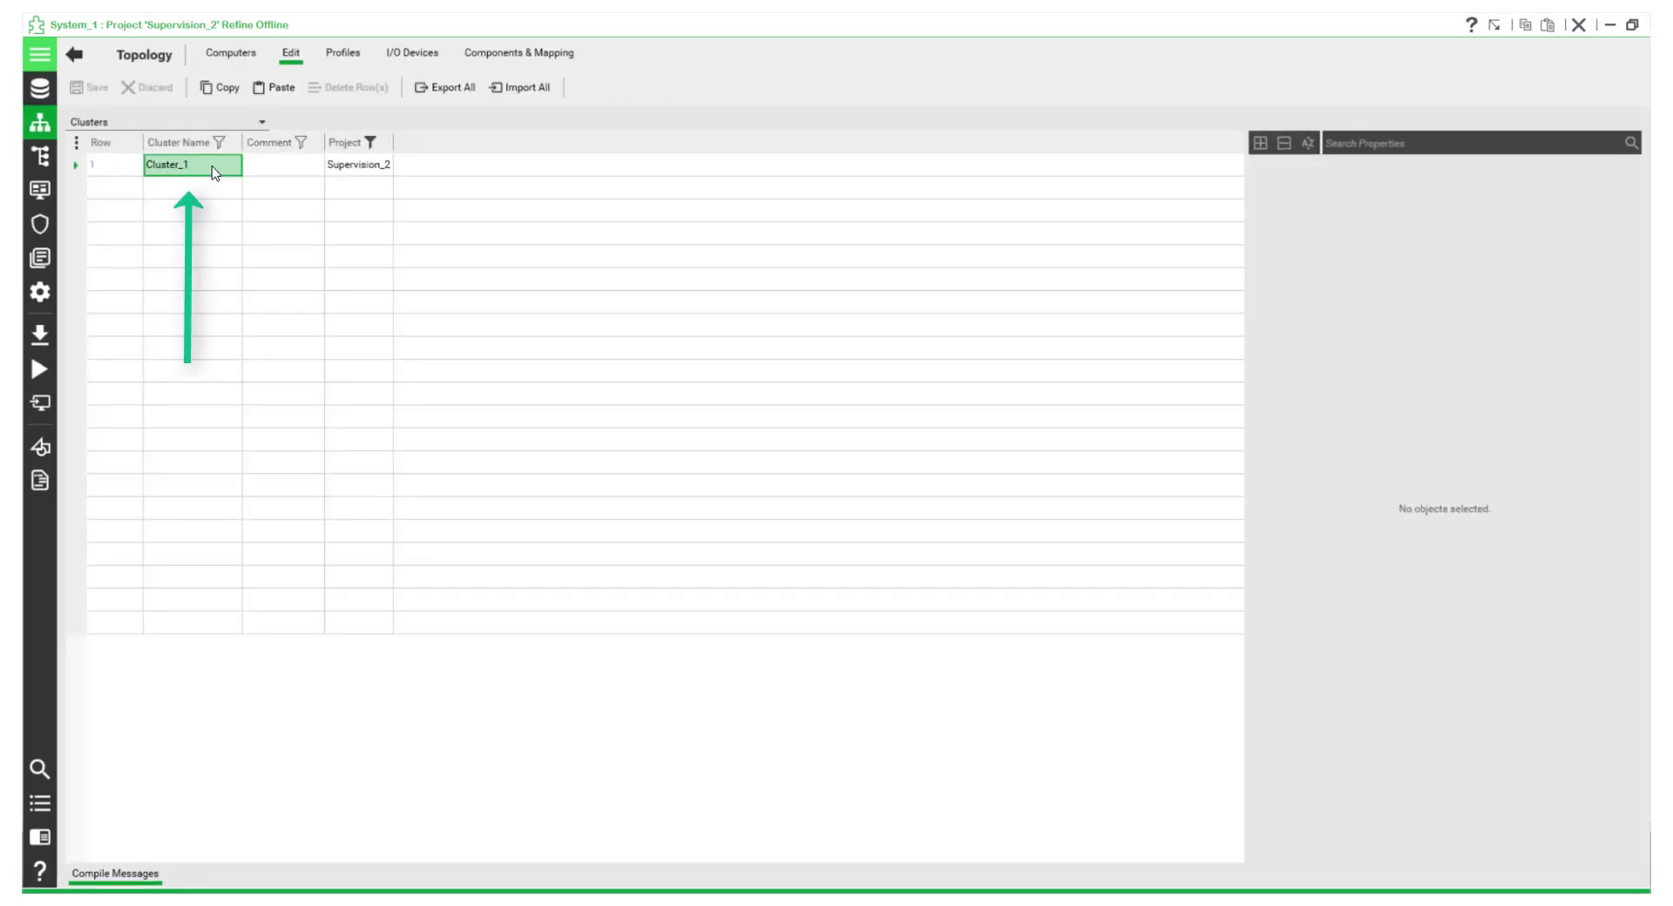
{"action": "left_click", "coordinate": [212, 172]}
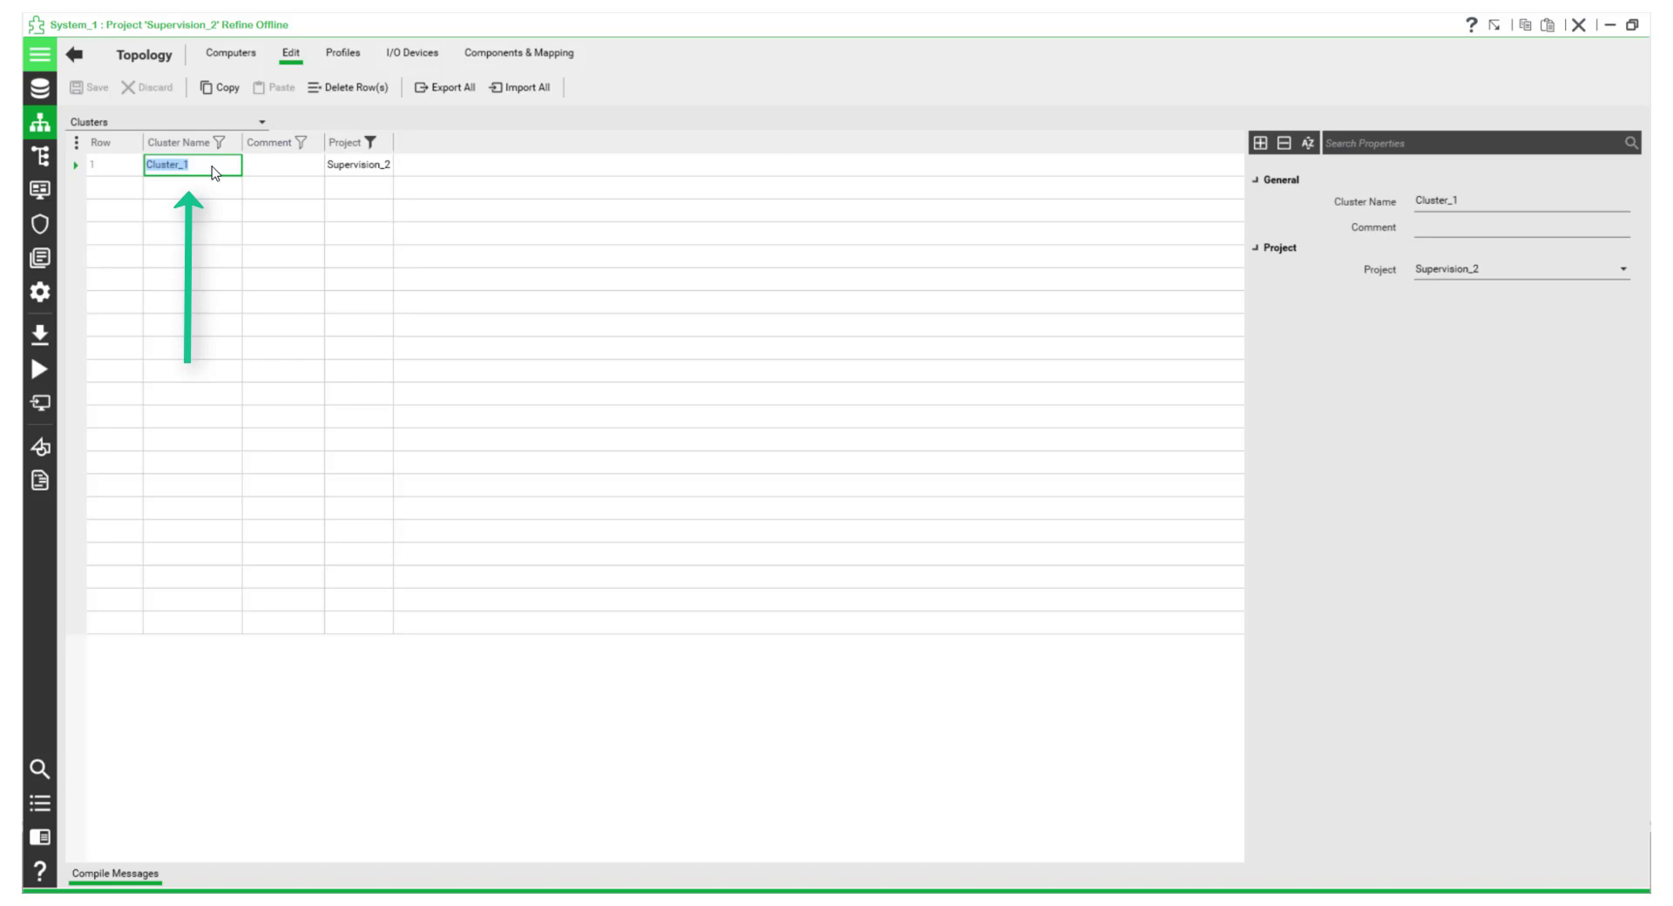
{"action": "key", "text": "ctrl+c"}
{"action": "left_click", "coordinate": [1524, 31]}
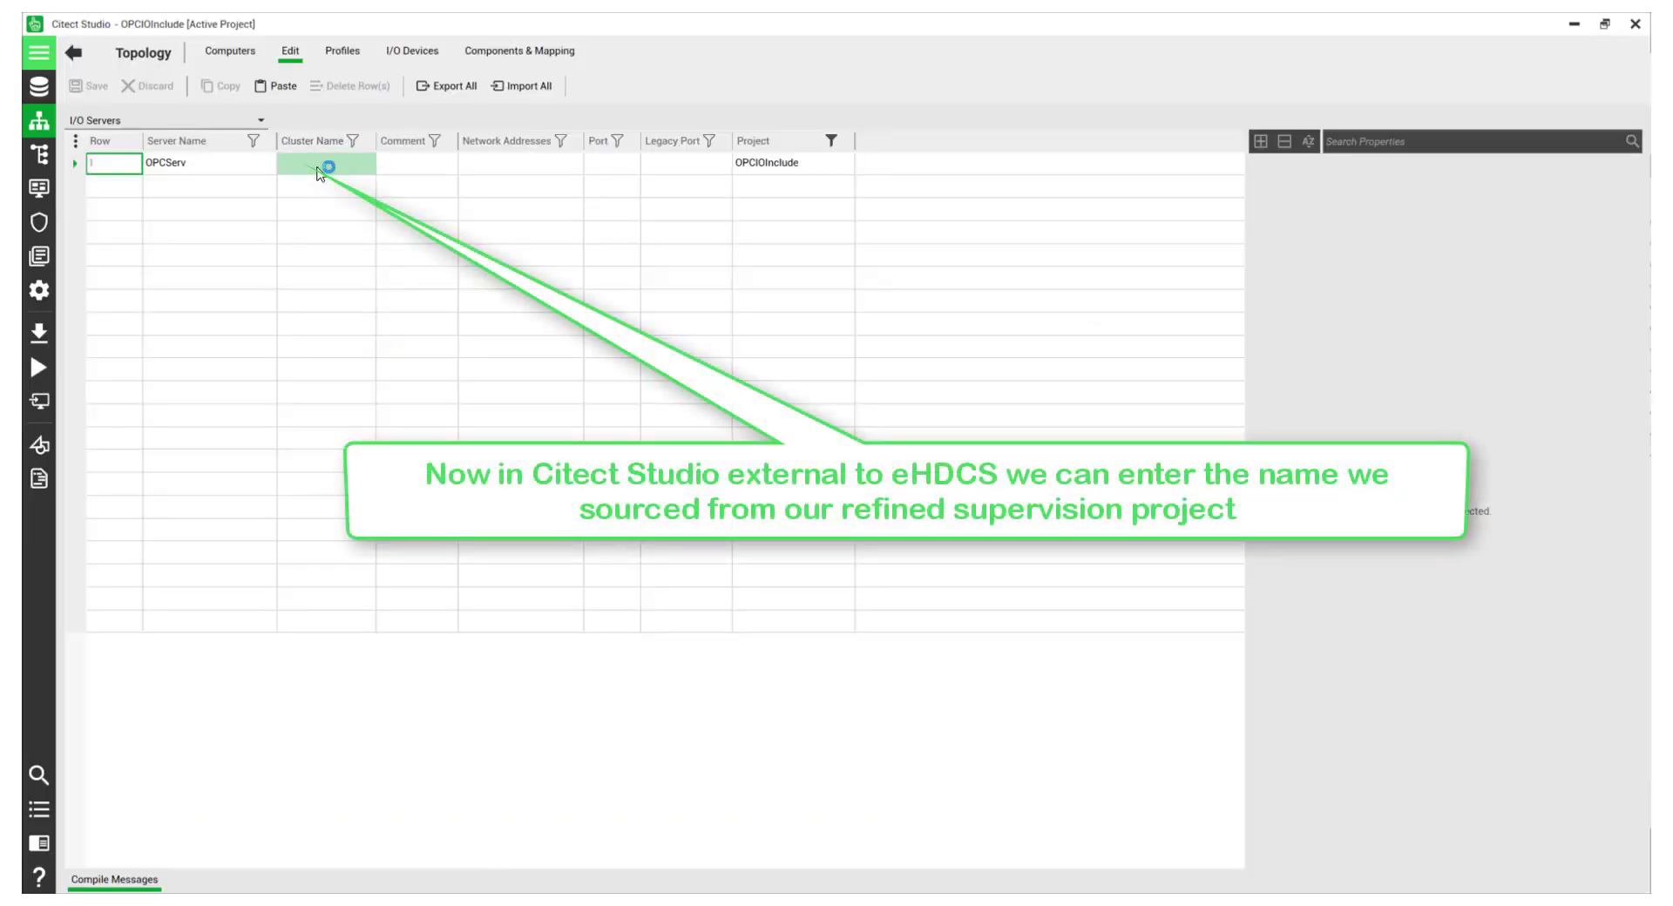
Set OPCServ's cluster name to Cluster_1 in Citect Studio and save the I/O server definition.
{"action": "left_click", "coordinate": [324, 166]}
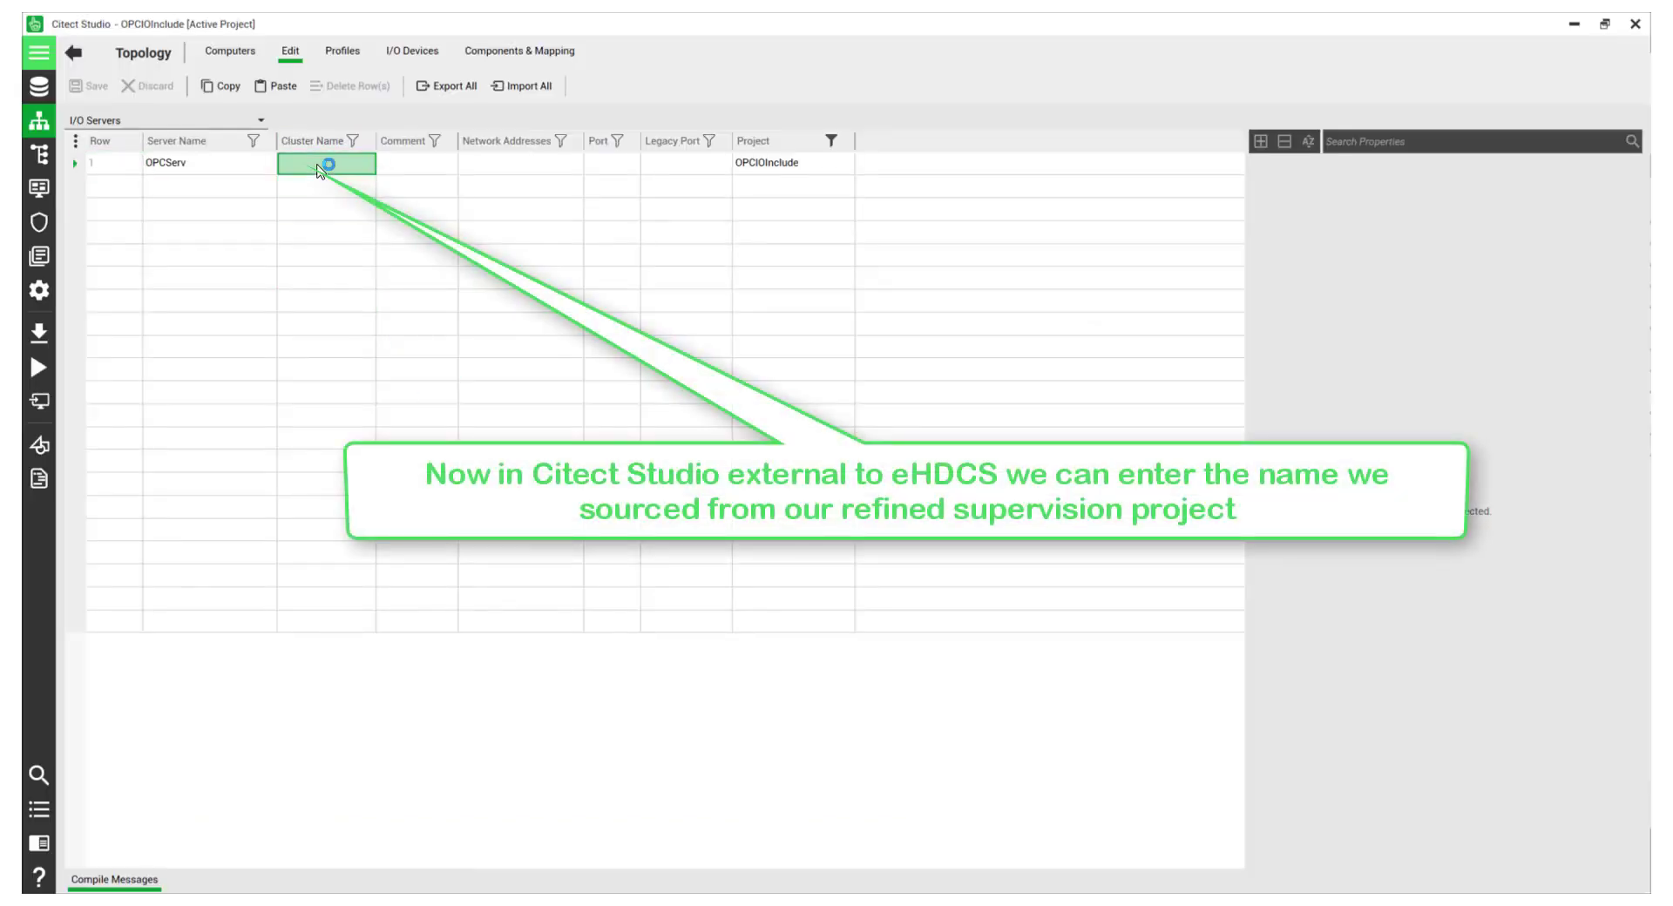
{"action": "type", "text": "Clus"}
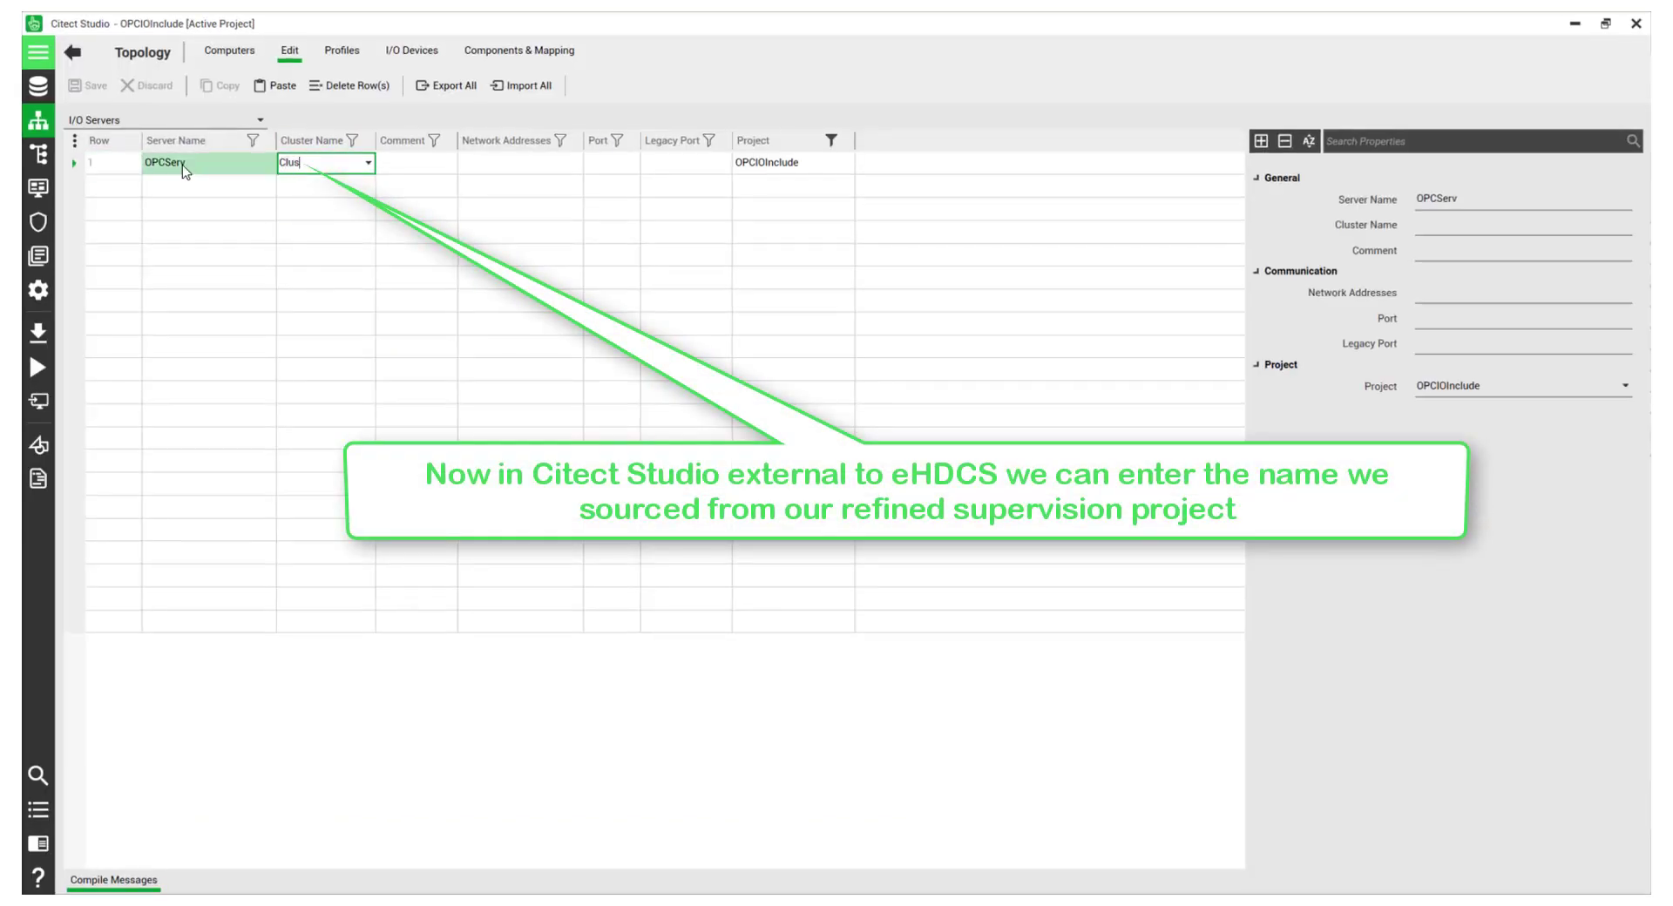
{"action": "type", "text": "ter_"}
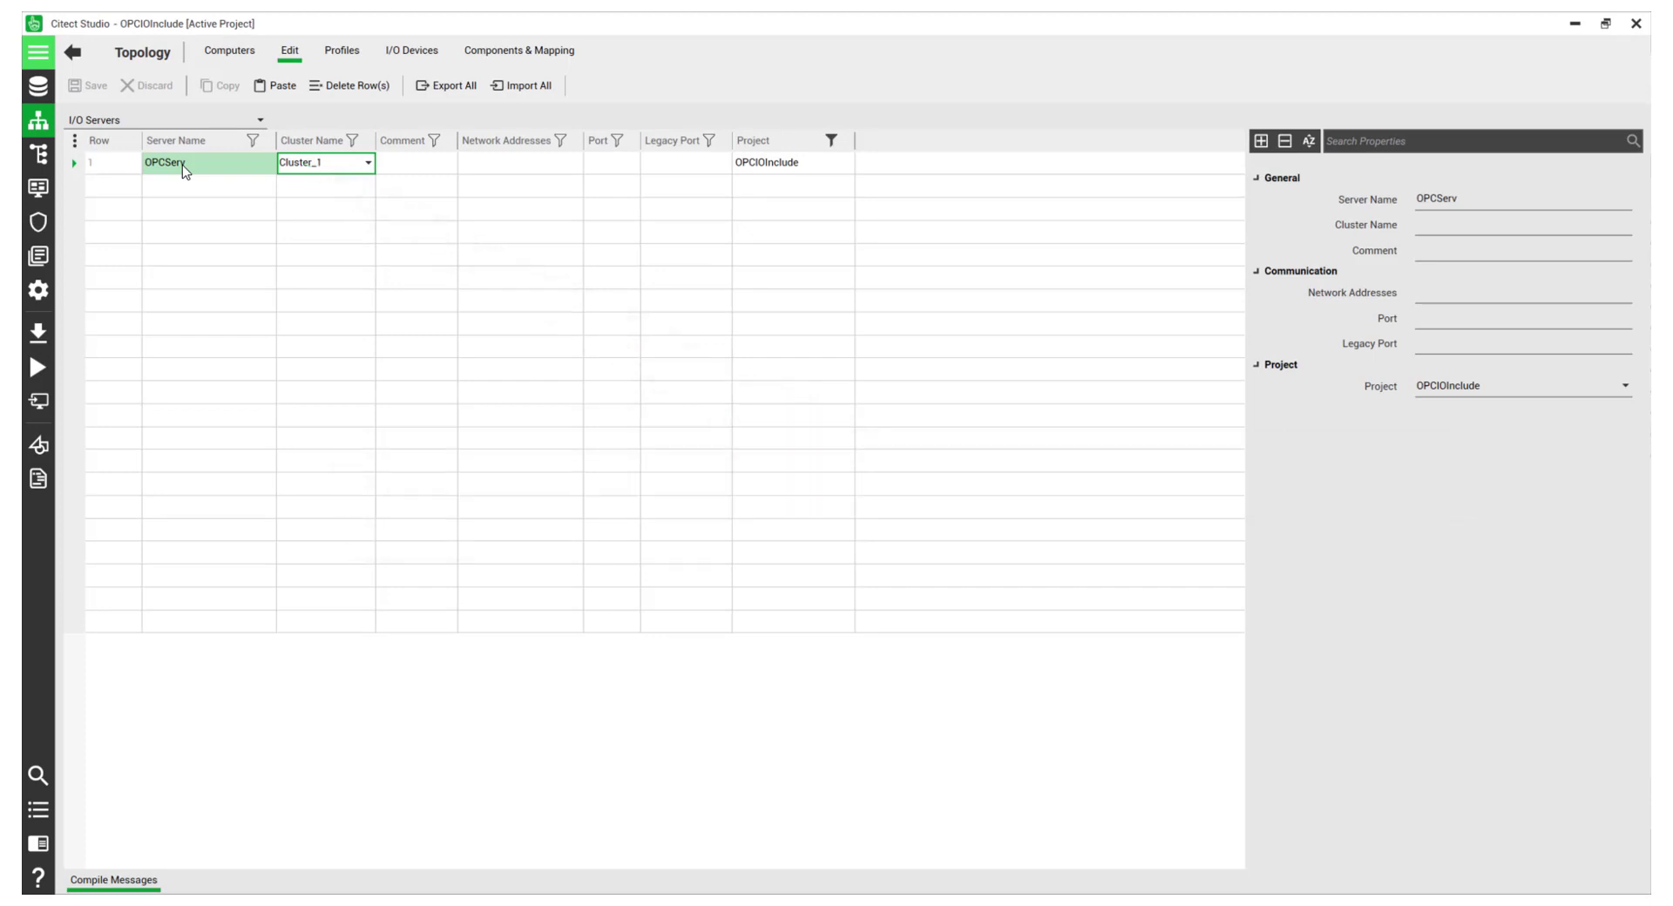
{"action": "type", "text": "1"}
{"action": "left_click", "coordinate": [346, 235]}
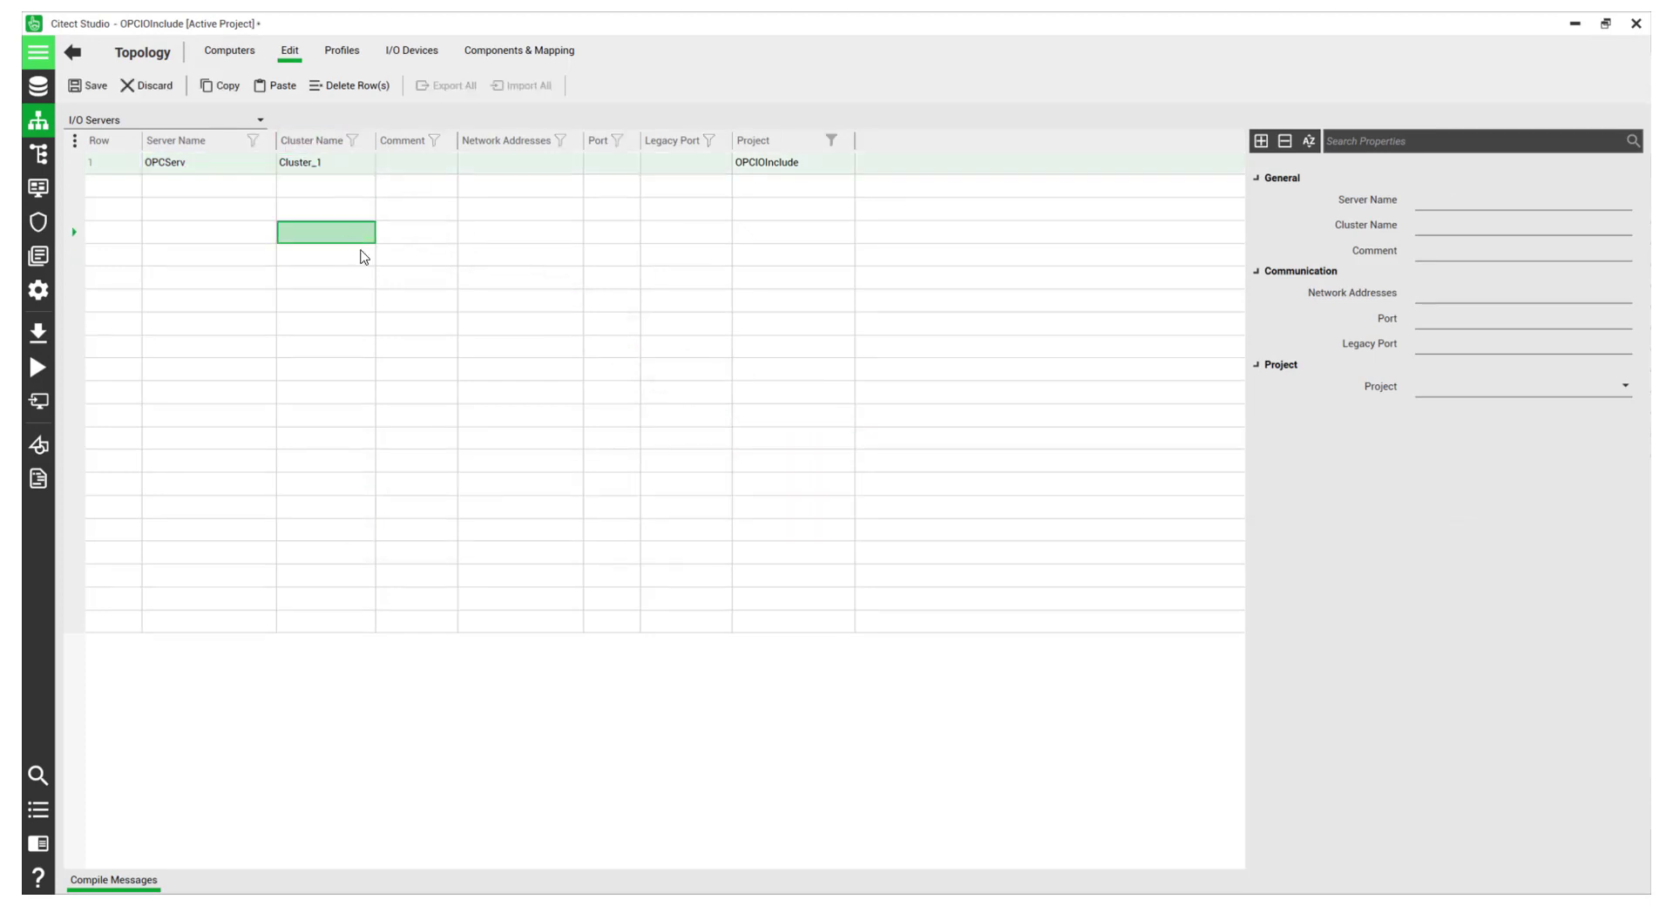
{"action": "left_click", "coordinate": [88, 91]}
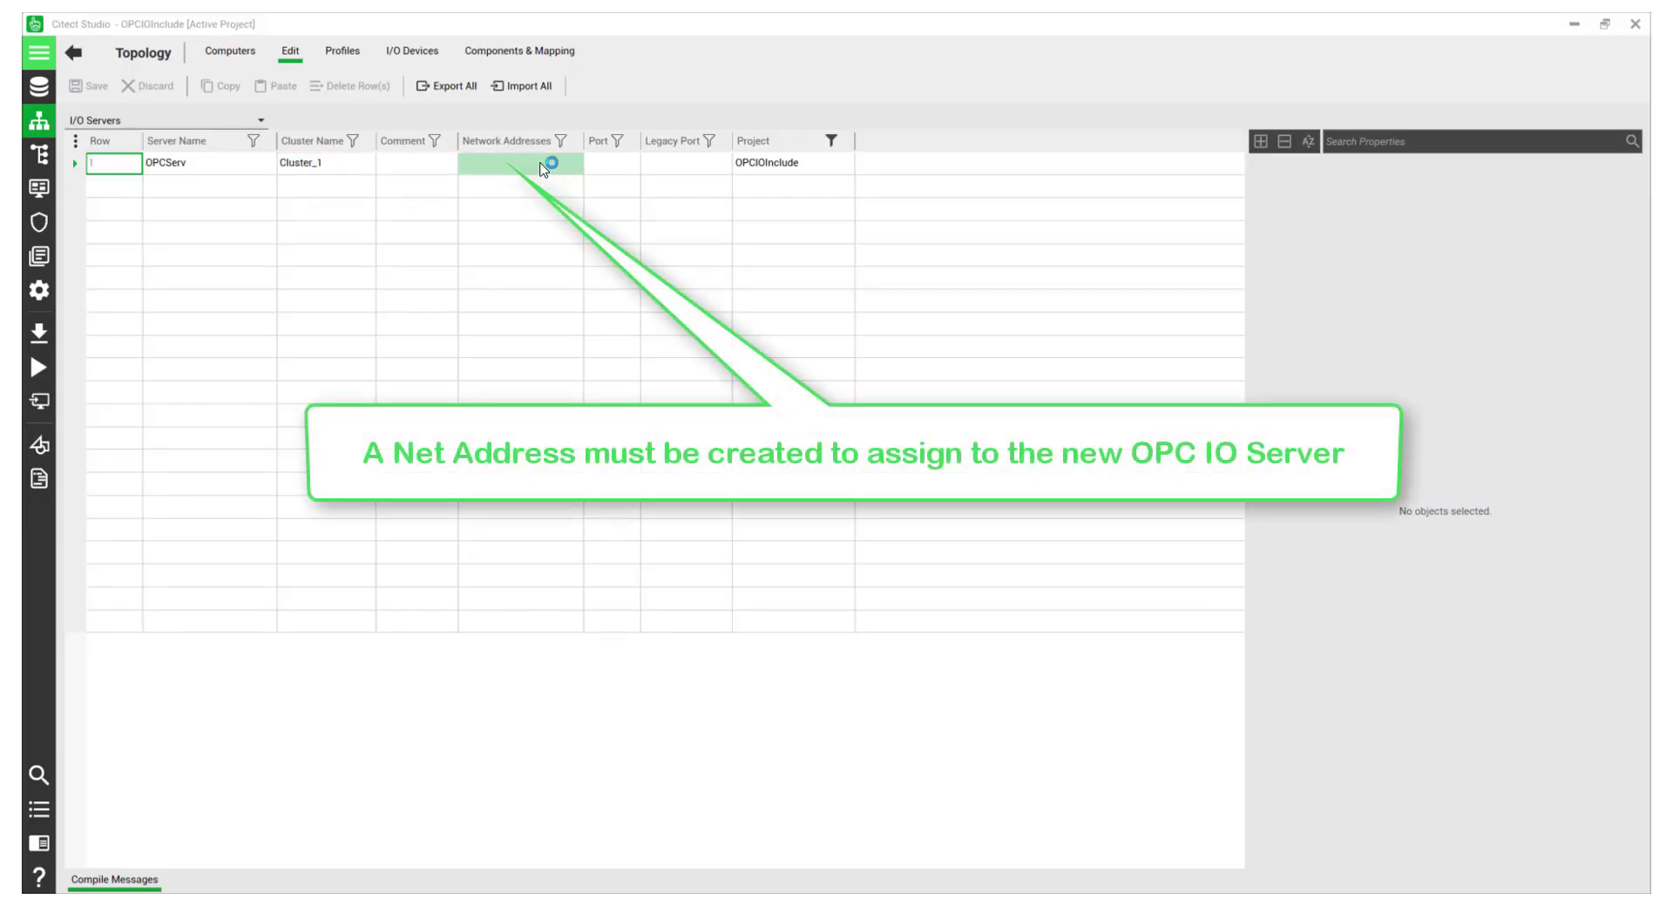
Create a network address named LoopBack with address 127.0.0.1 in the OPCIOInclude project and save it.
{"action": "left_click", "coordinate": [260, 120]}
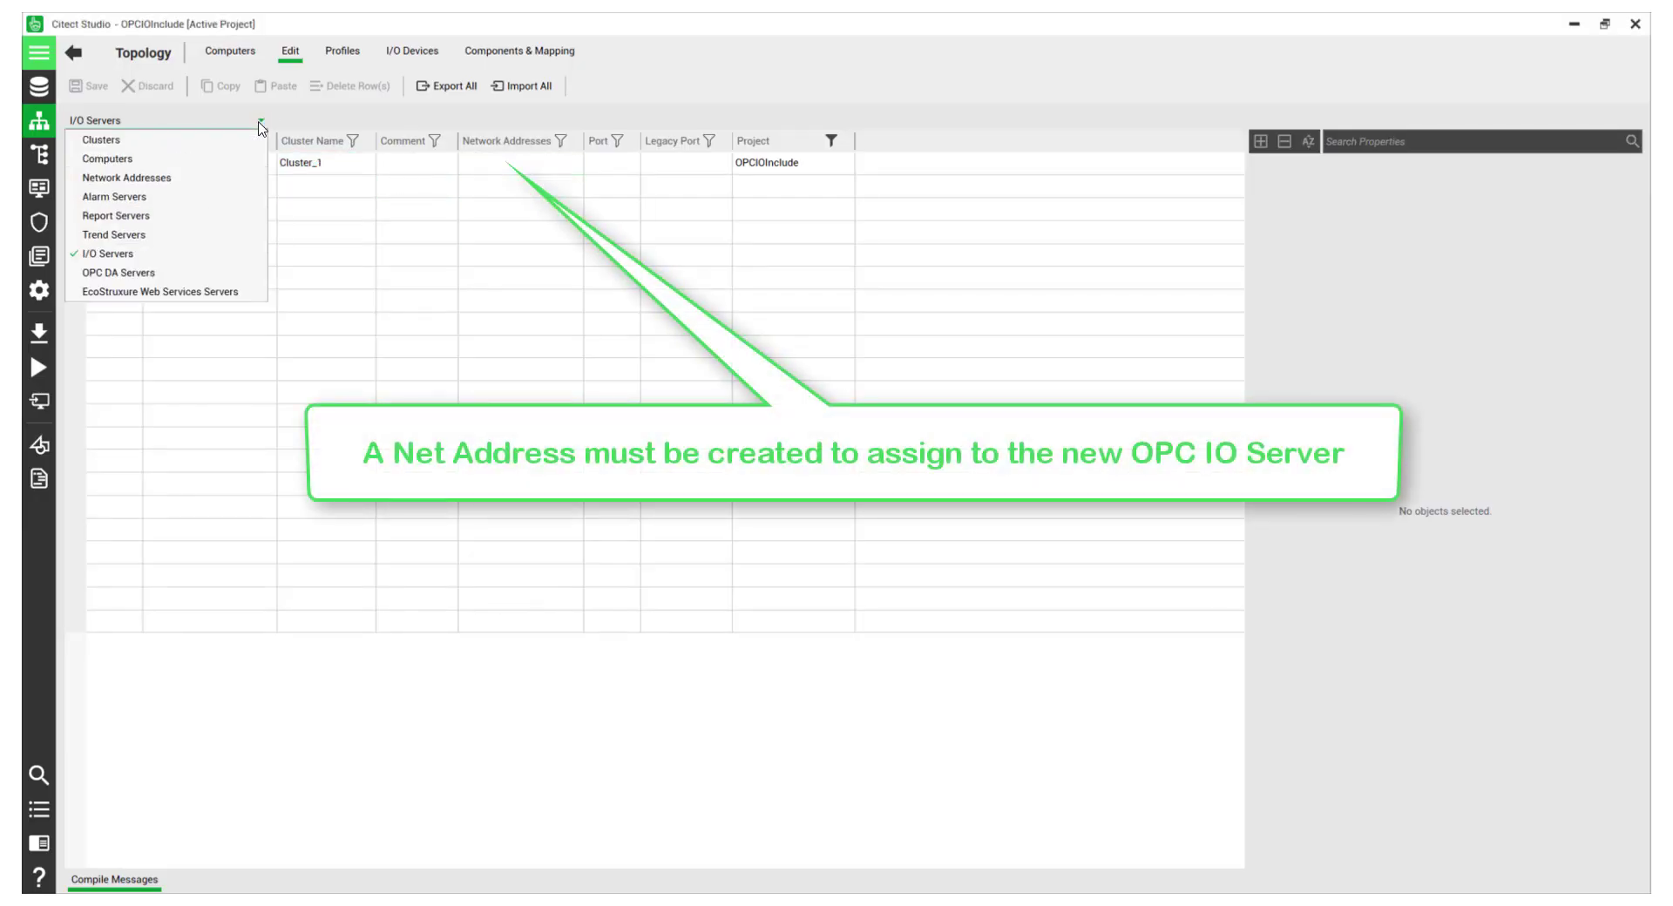
{"action": "left_click", "coordinate": [214, 178]}
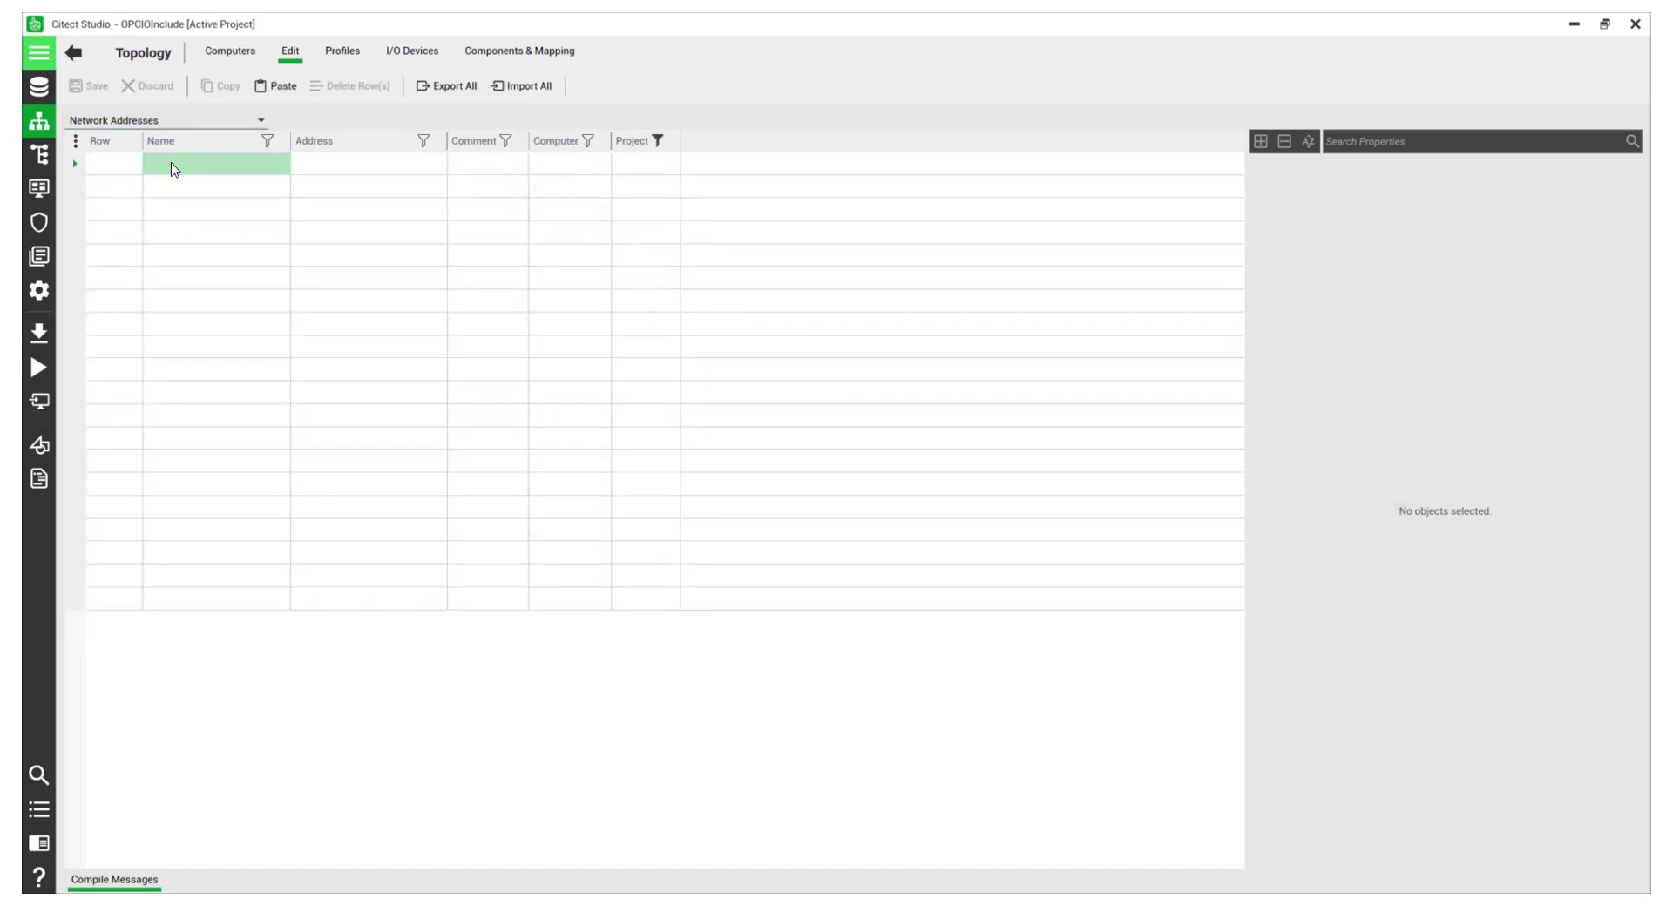
{"action": "left_click", "coordinate": [82, 170]}
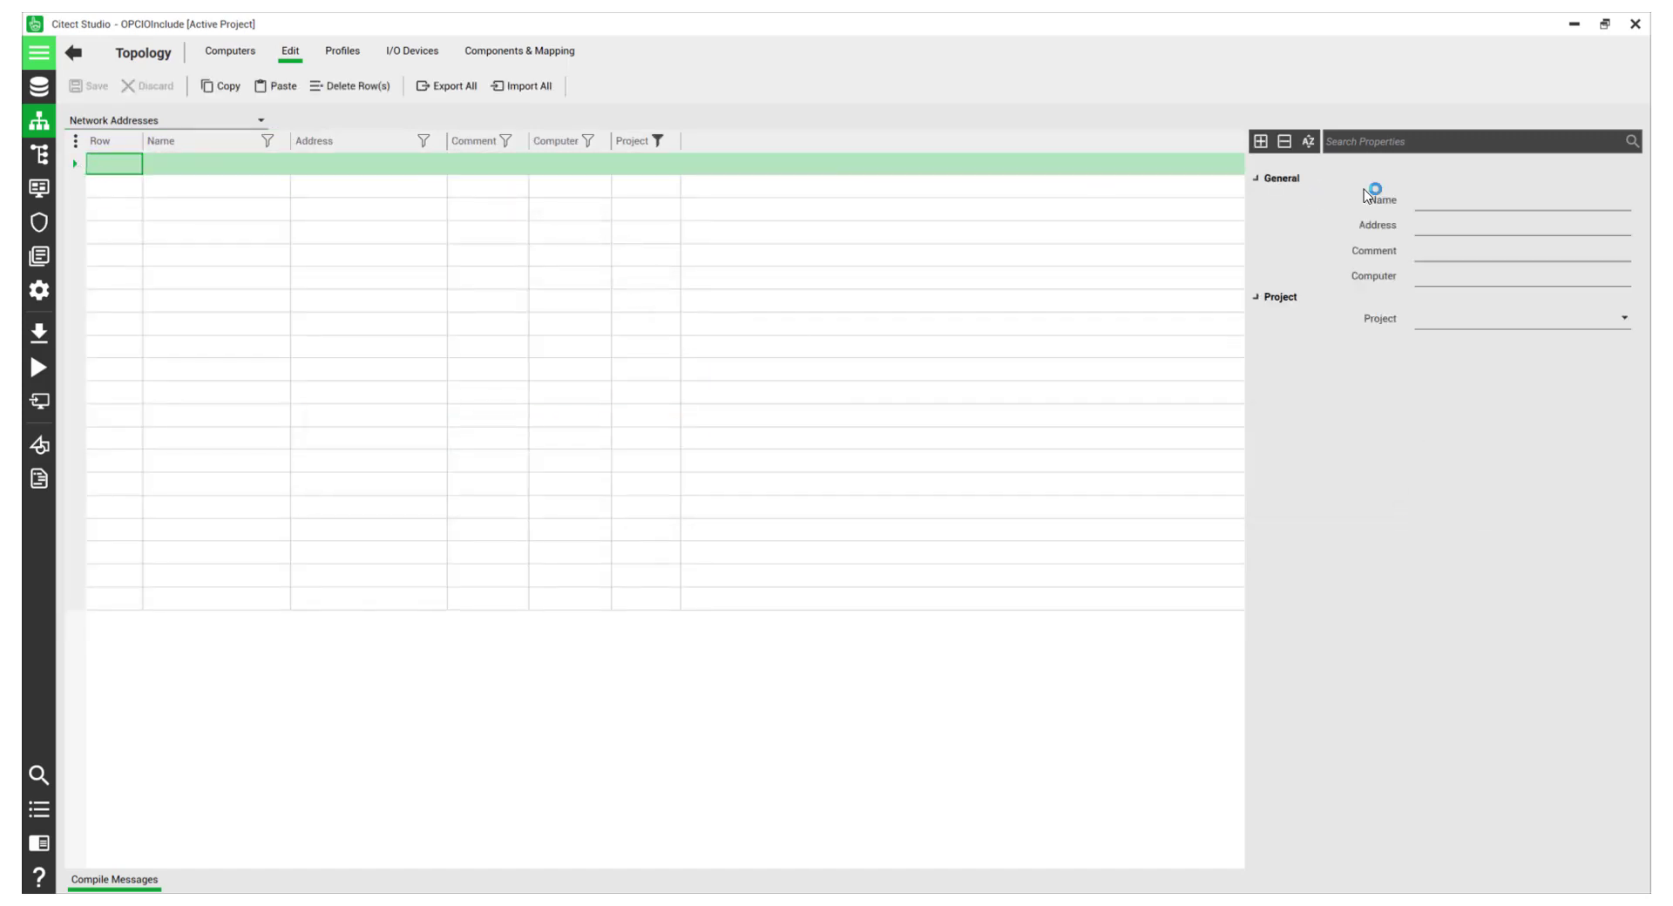
{"action": "left_click", "coordinate": [1434, 203]}
{"action": "key", "text": "Tab"}
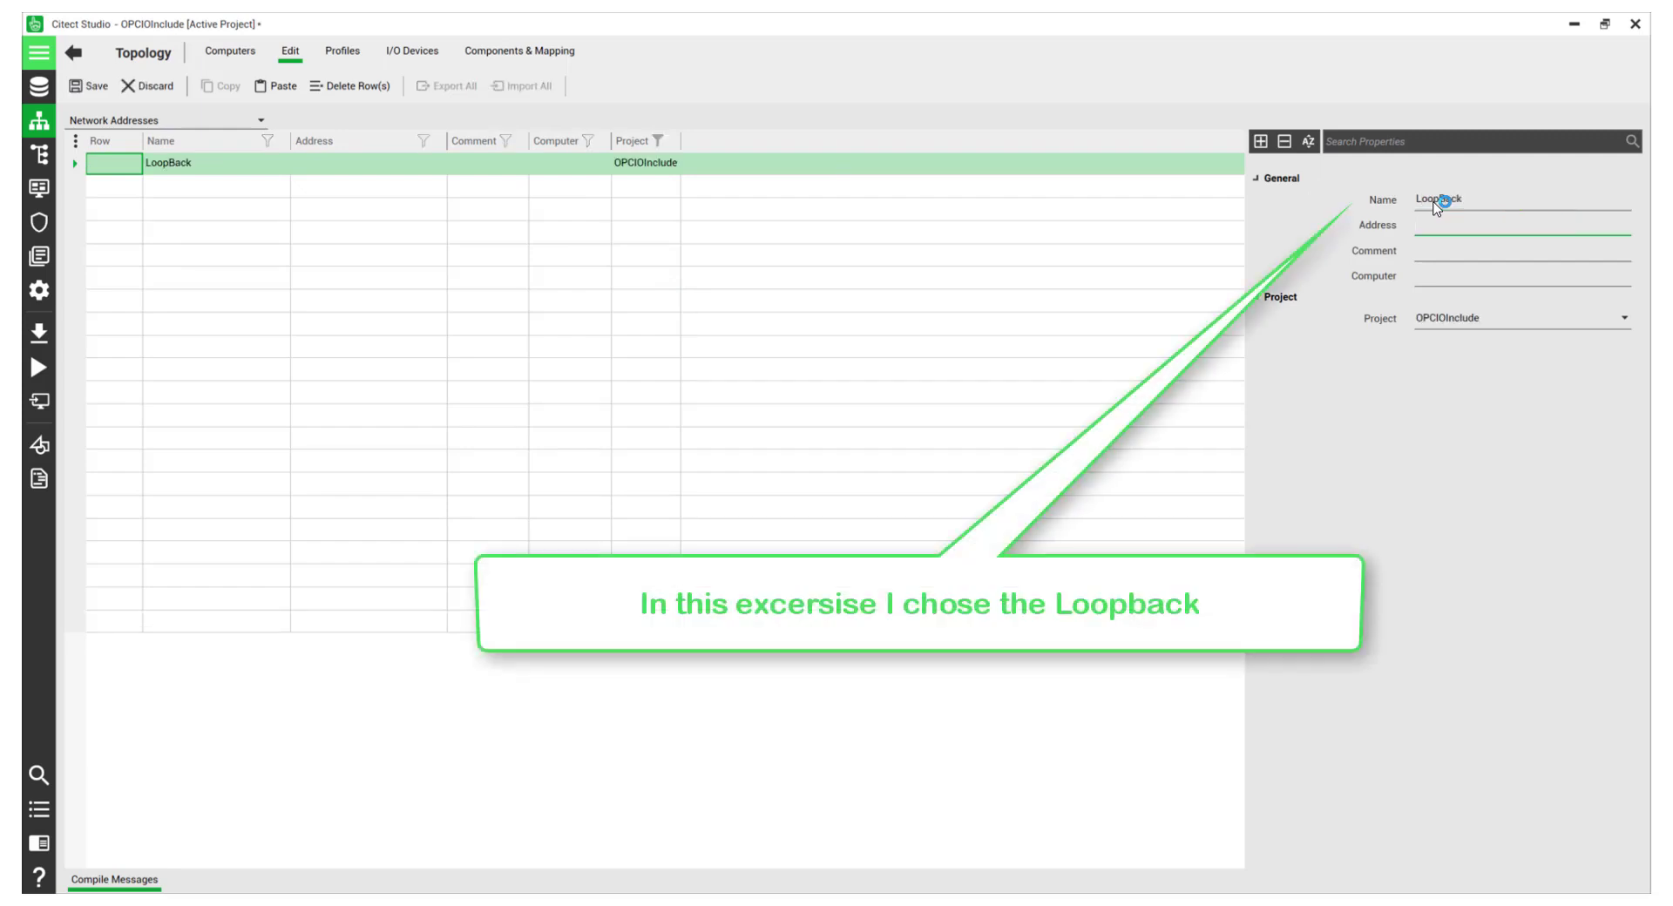
{"action": "type", "text": "127.0.0.1"}
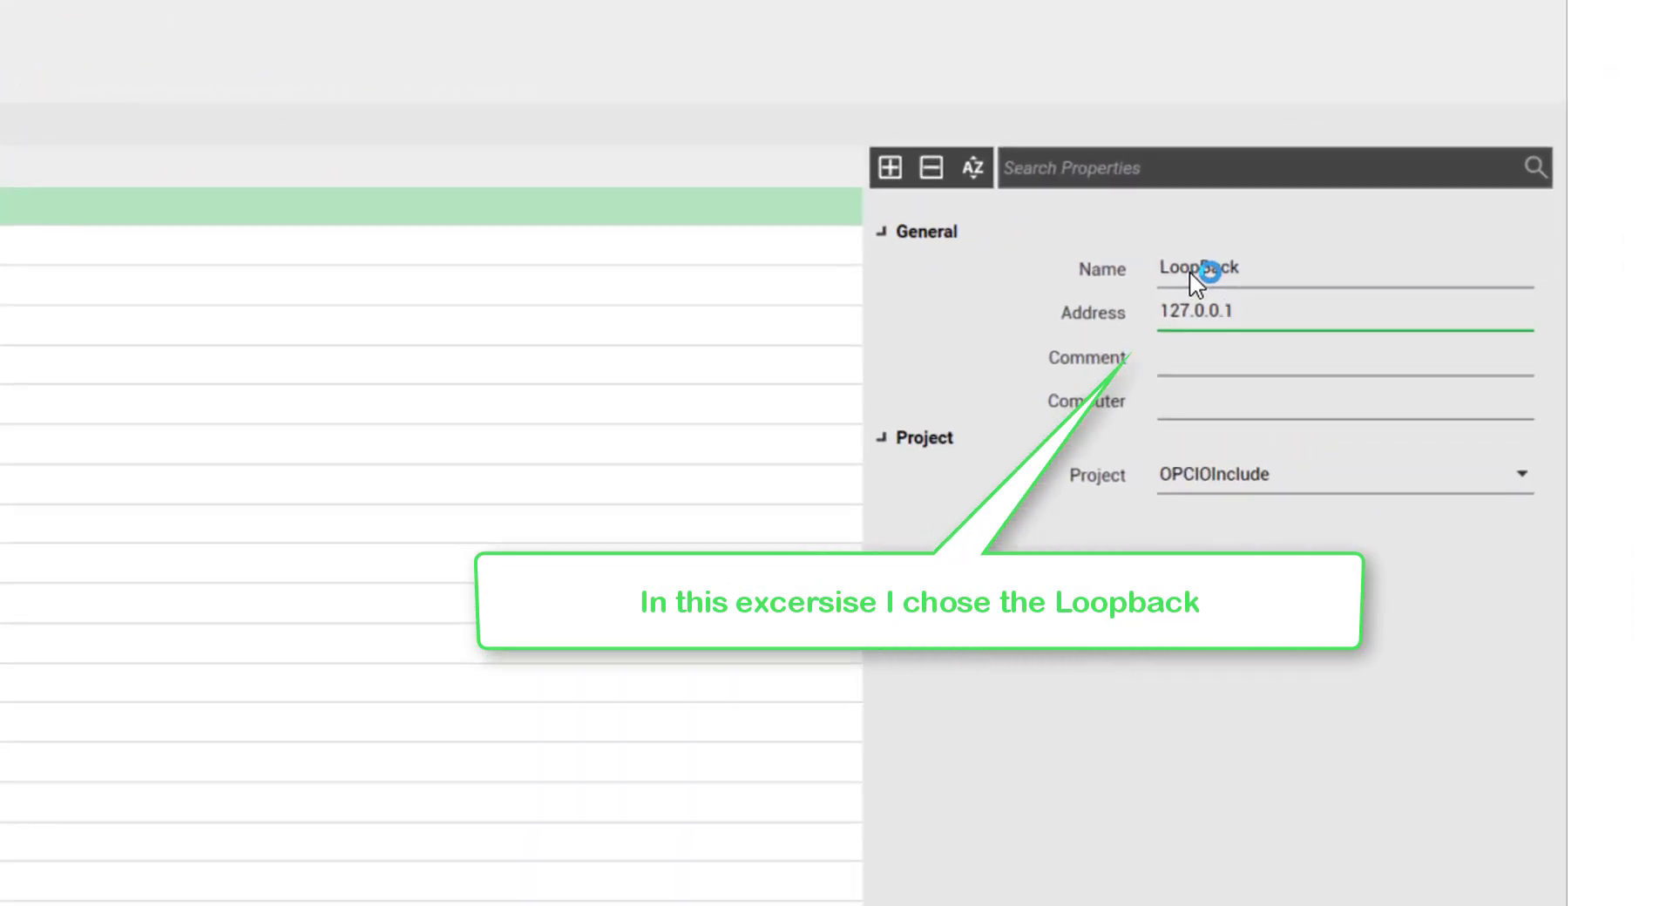
{"action": "left_click", "coordinate": [1175, 361]}
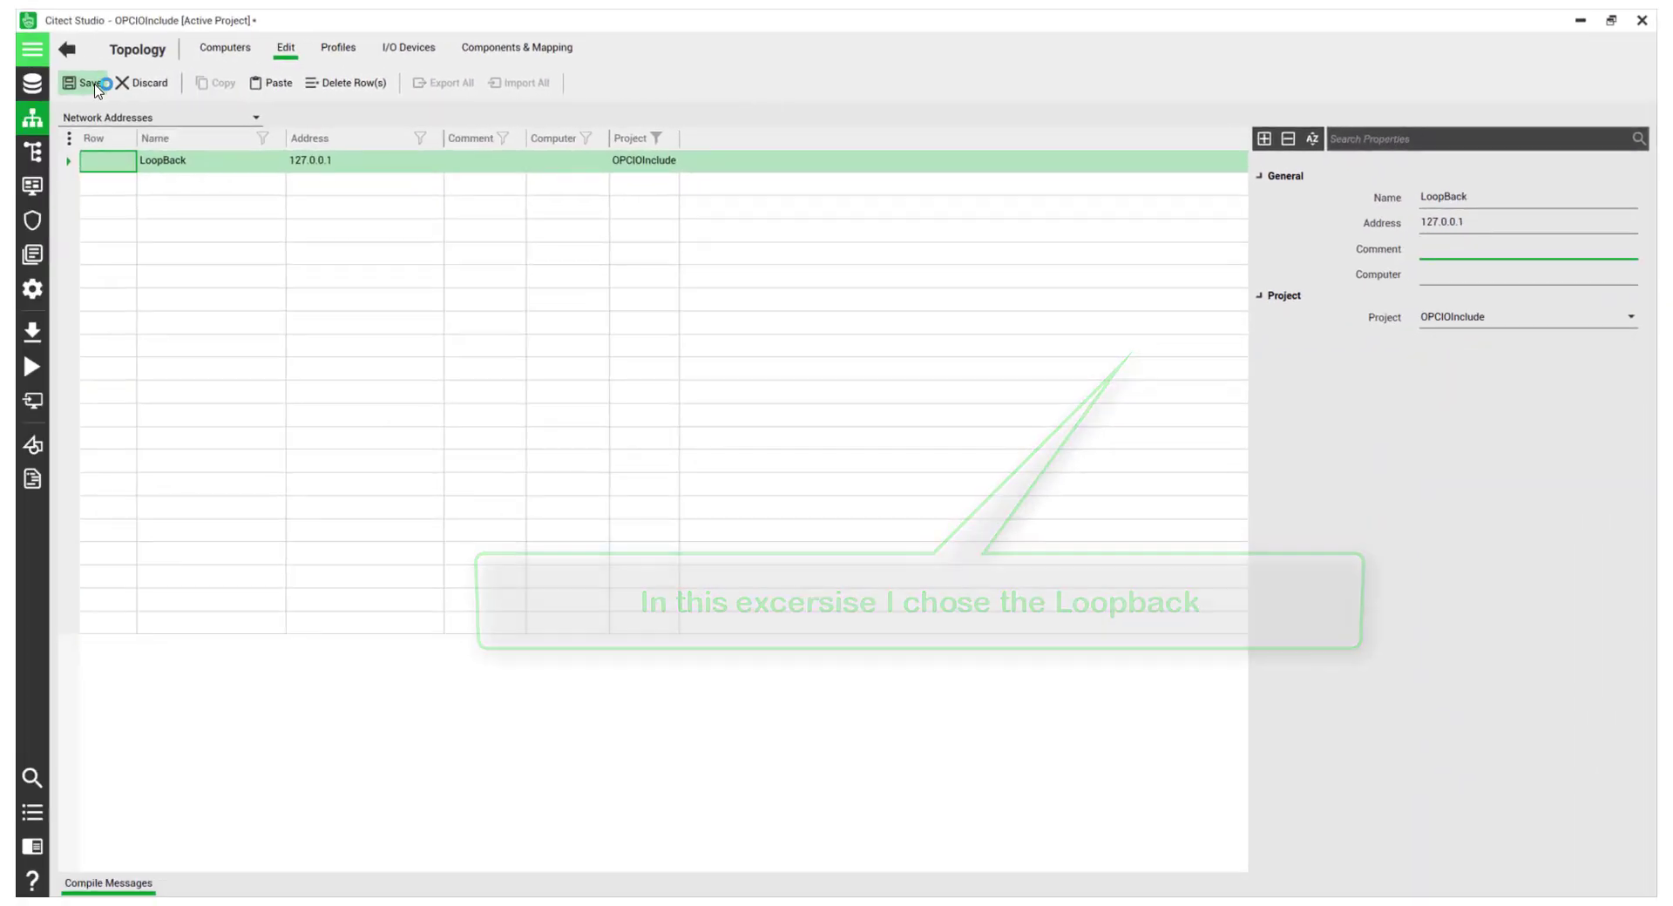
{"action": "left_click", "coordinate": [88, 84]}
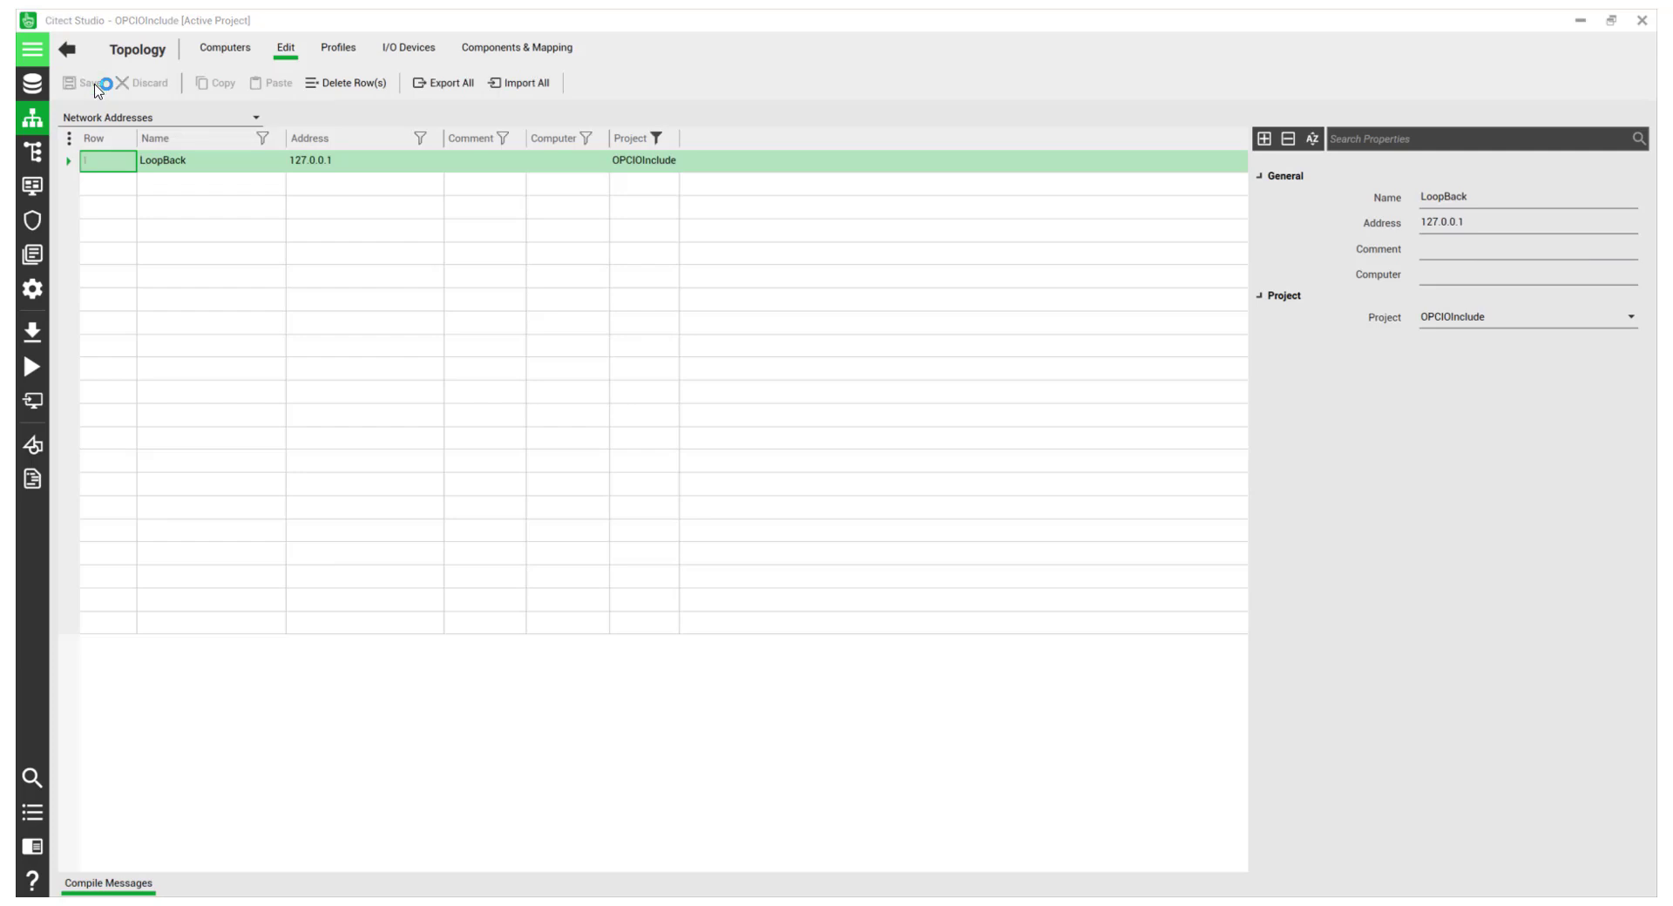
Assign the LoopBack network address to the OPCServ I/O server and save the change.
{"action": "left_click", "coordinate": [258, 118]}
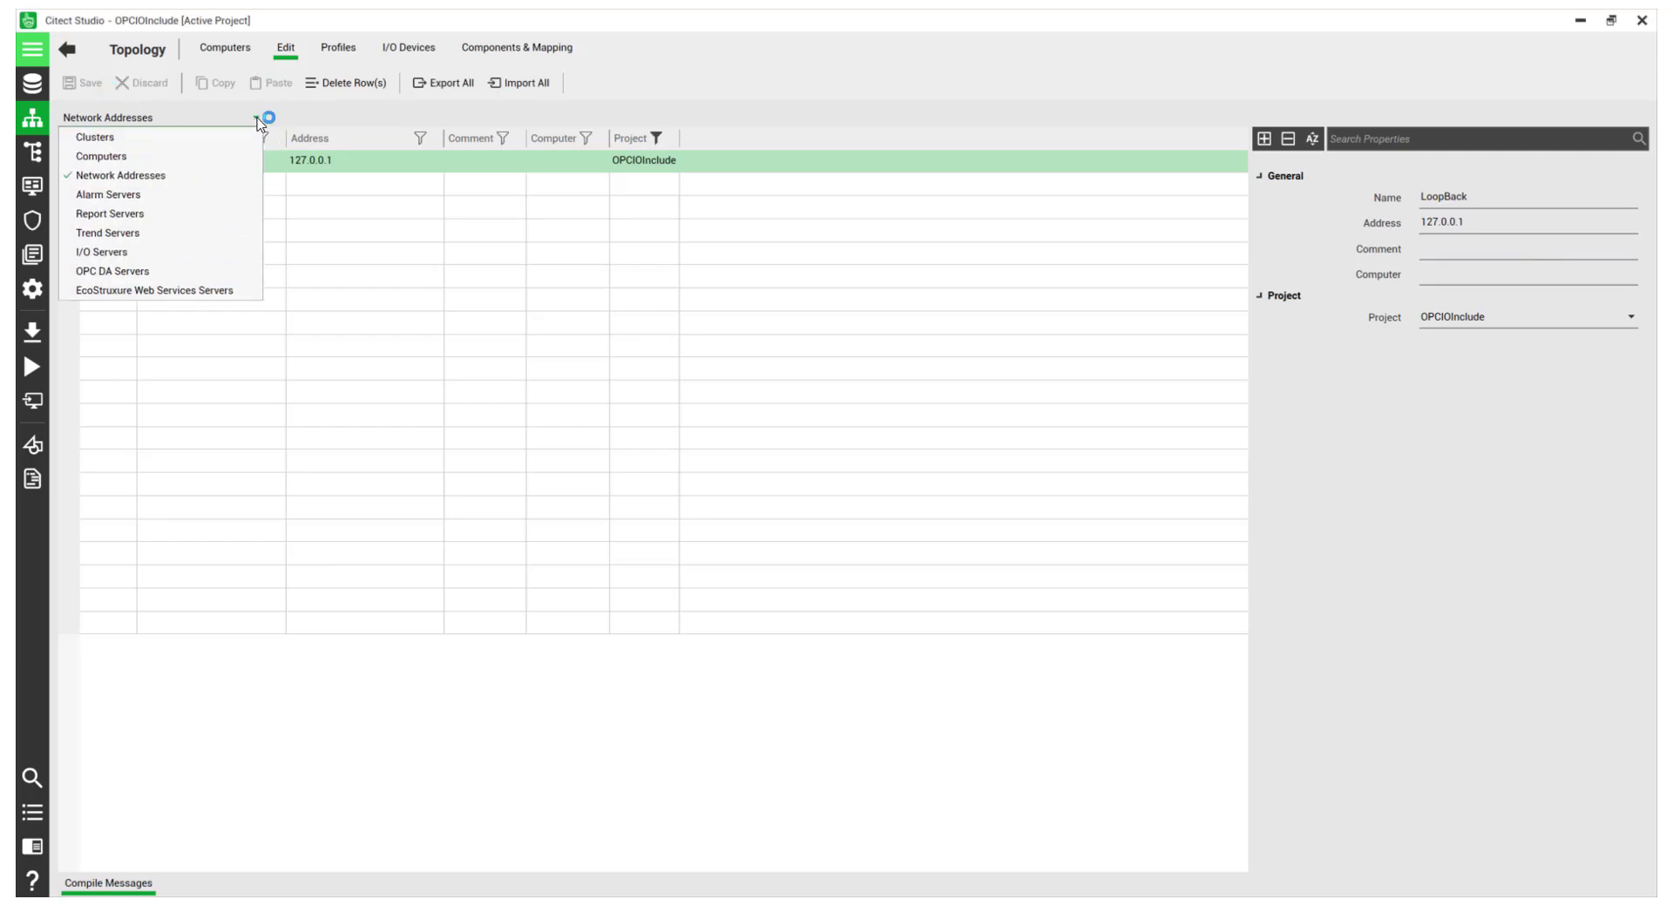
{"action": "left_click", "coordinate": [187, 252]}
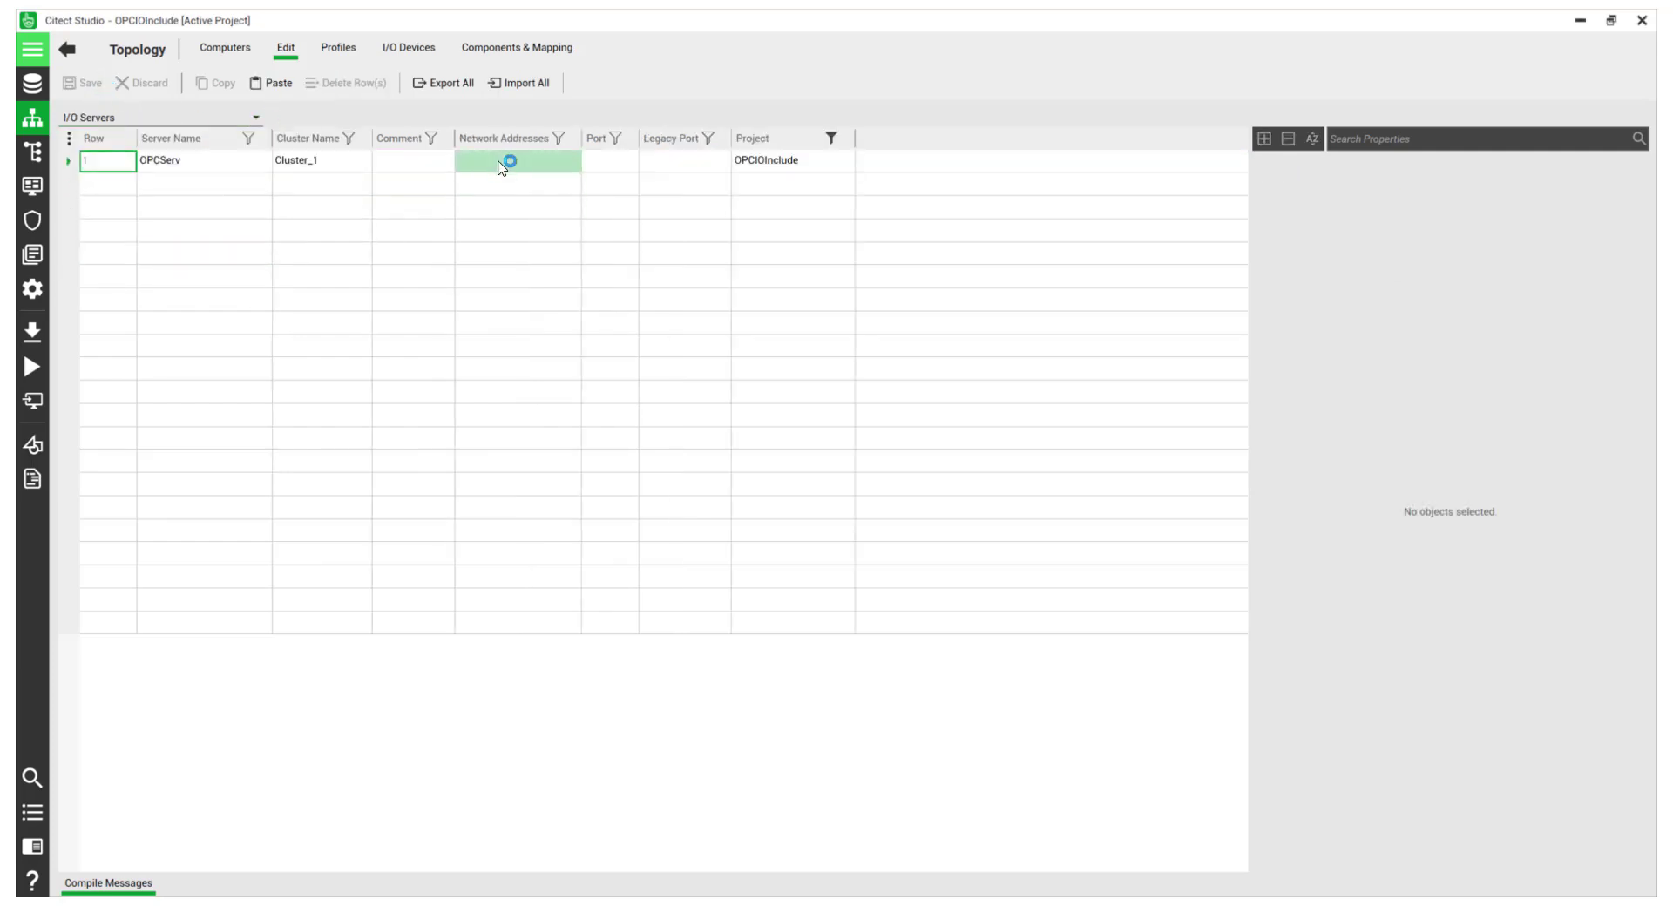
{"action": "left_click", "coordinate": [506, 162]}
{"action": "left_click", "coordinate": [574, 160]}
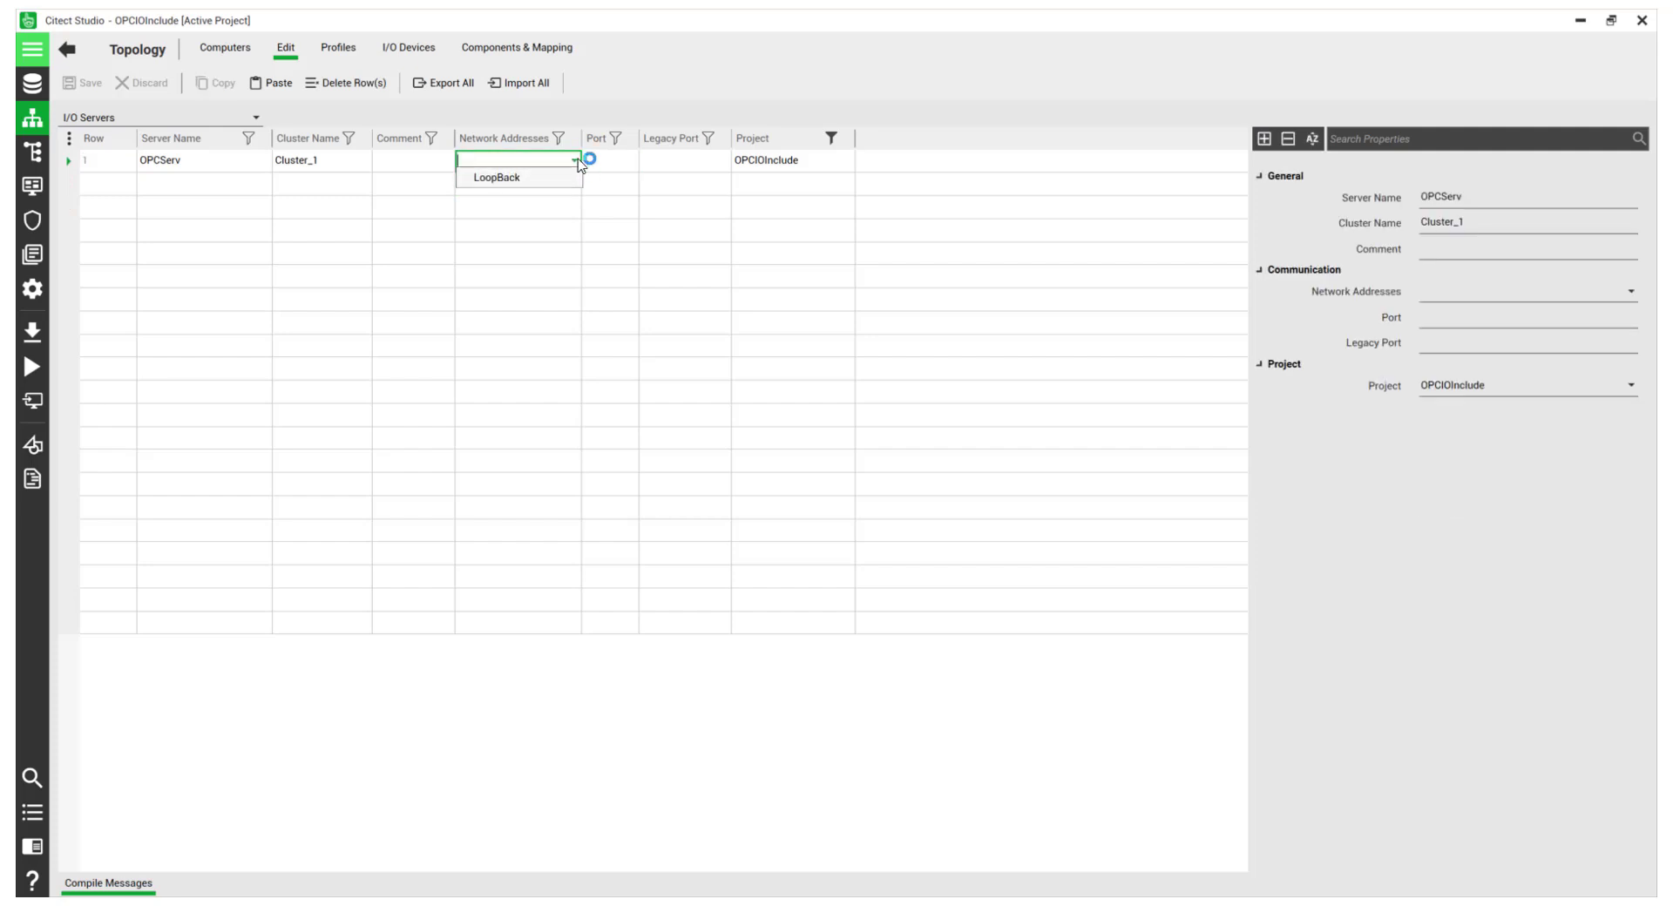
{"action": "left_click", "coordinate": [537, 179]}
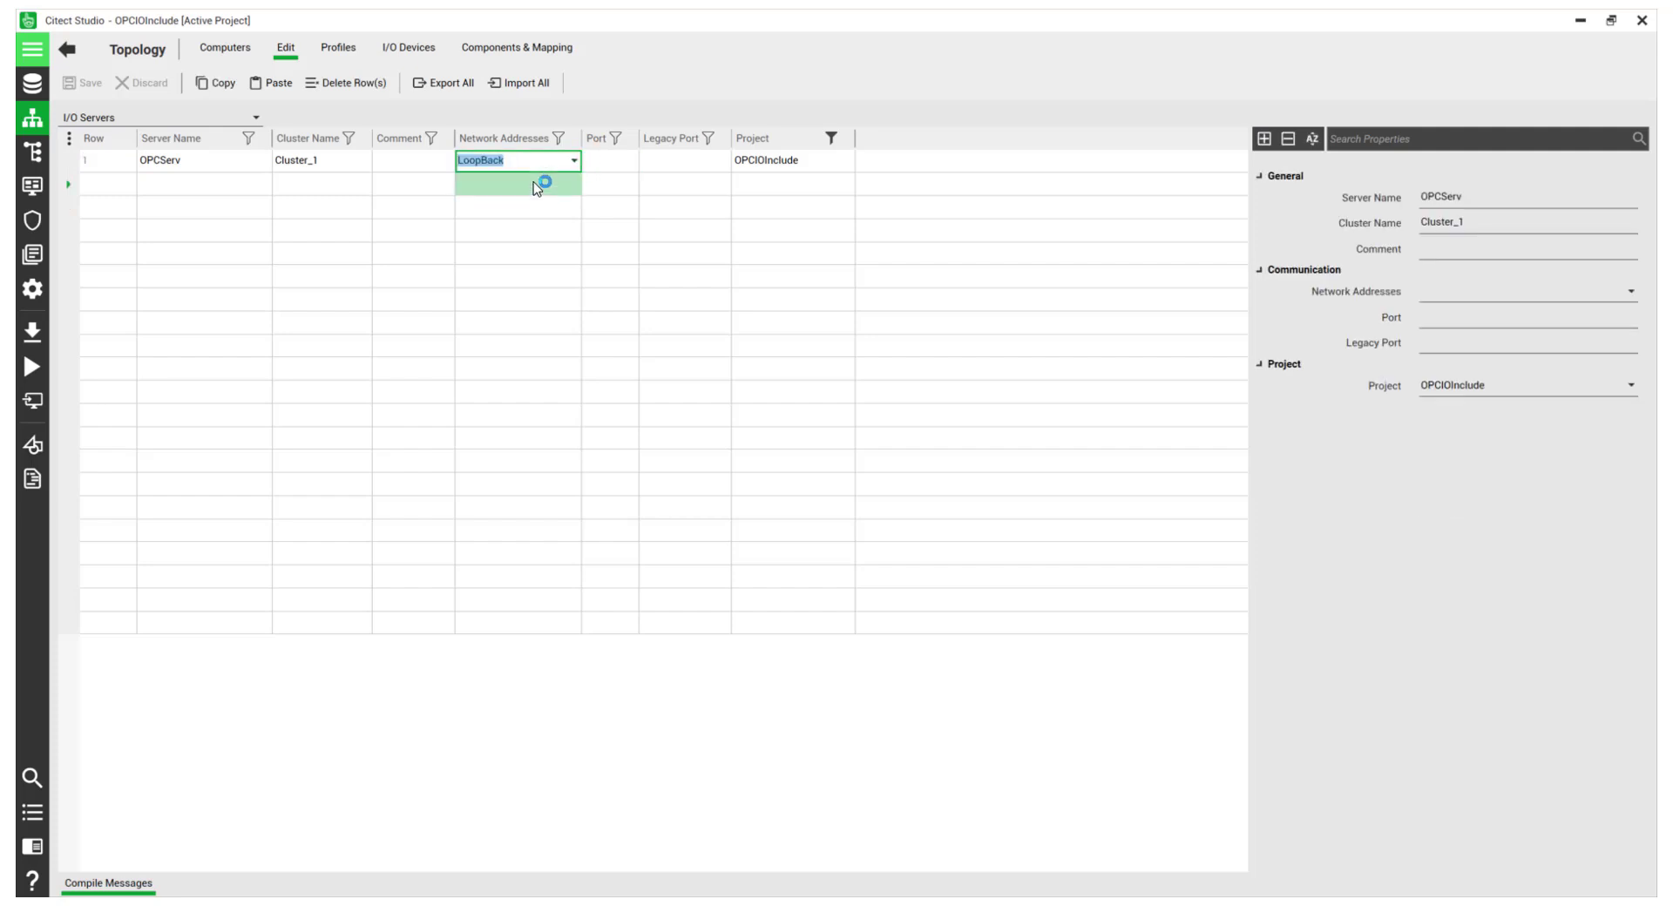
{"action": "left_click", "coordinate": [526, 254]}
{"action": "left_click", "coordinate": [73, 87]}
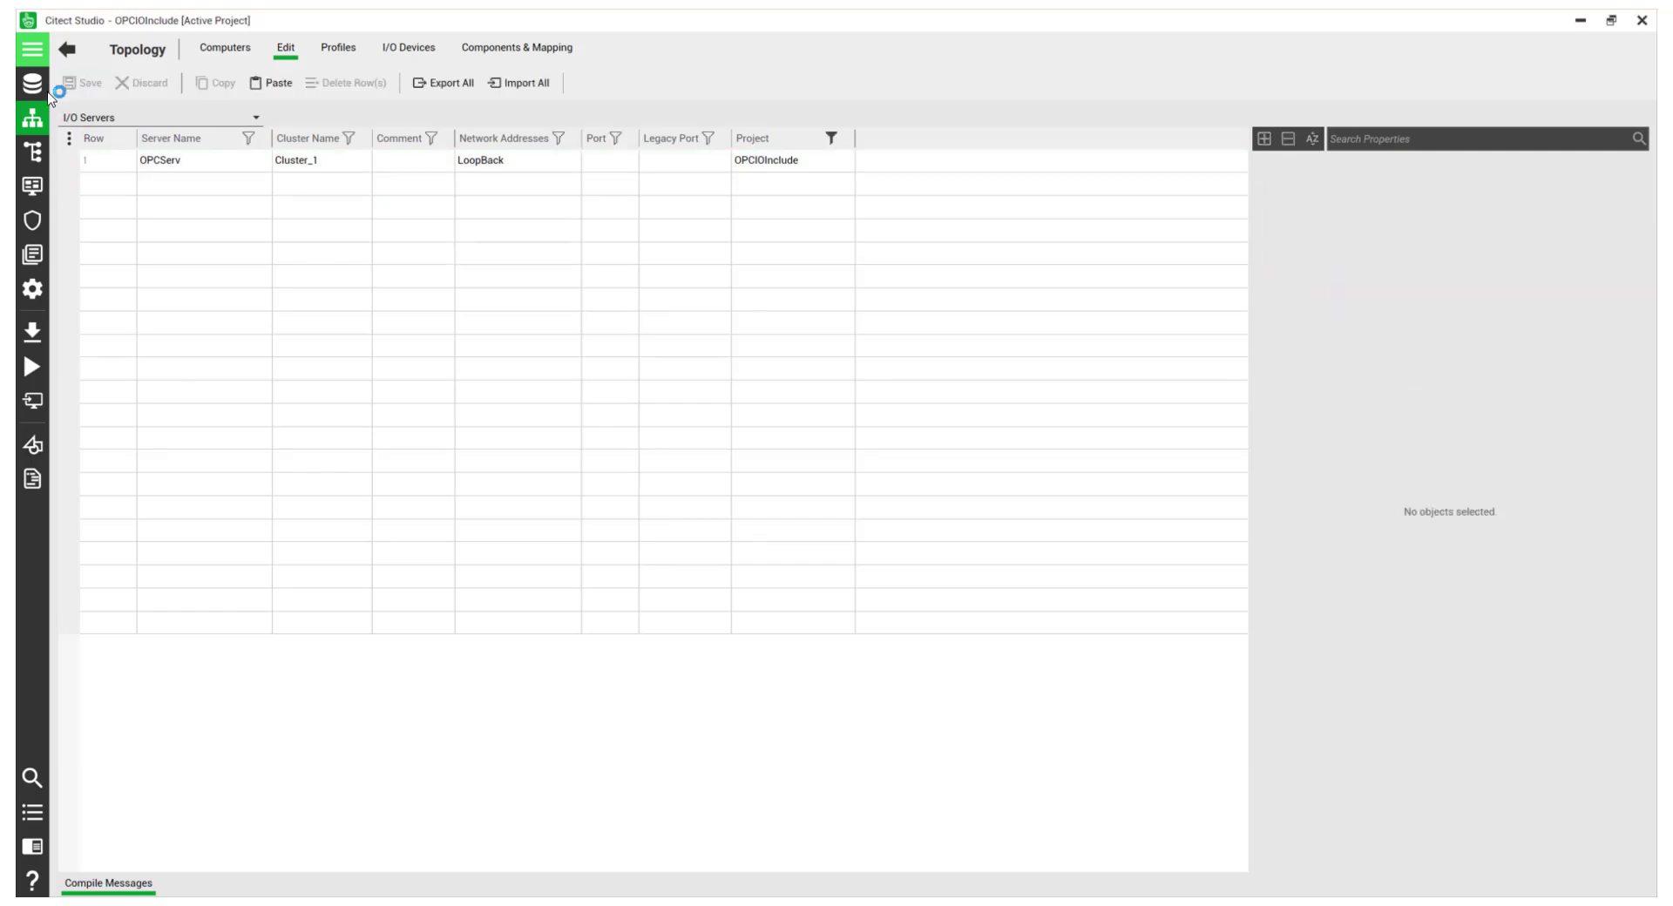
Back up the OPCIOInclude project to the OPCIncludeIO folder with compression and without configuration files.
{"action": "left_click", "coordinate": [34, 91]}
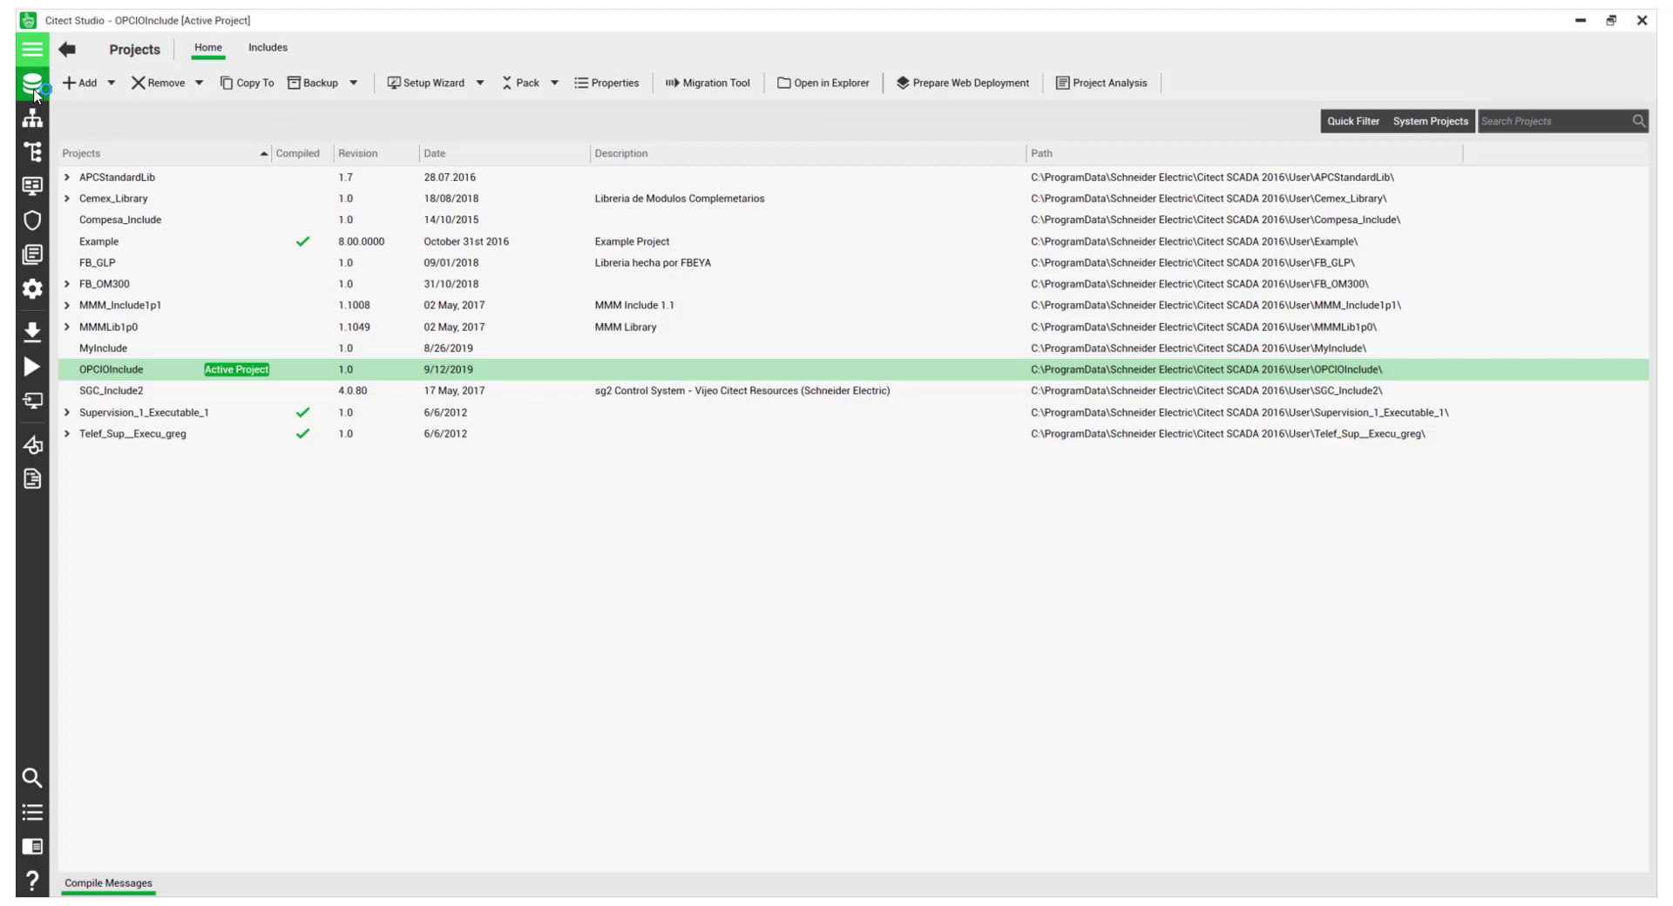
{"action": "left_click", "coordinate": [312, 88]}
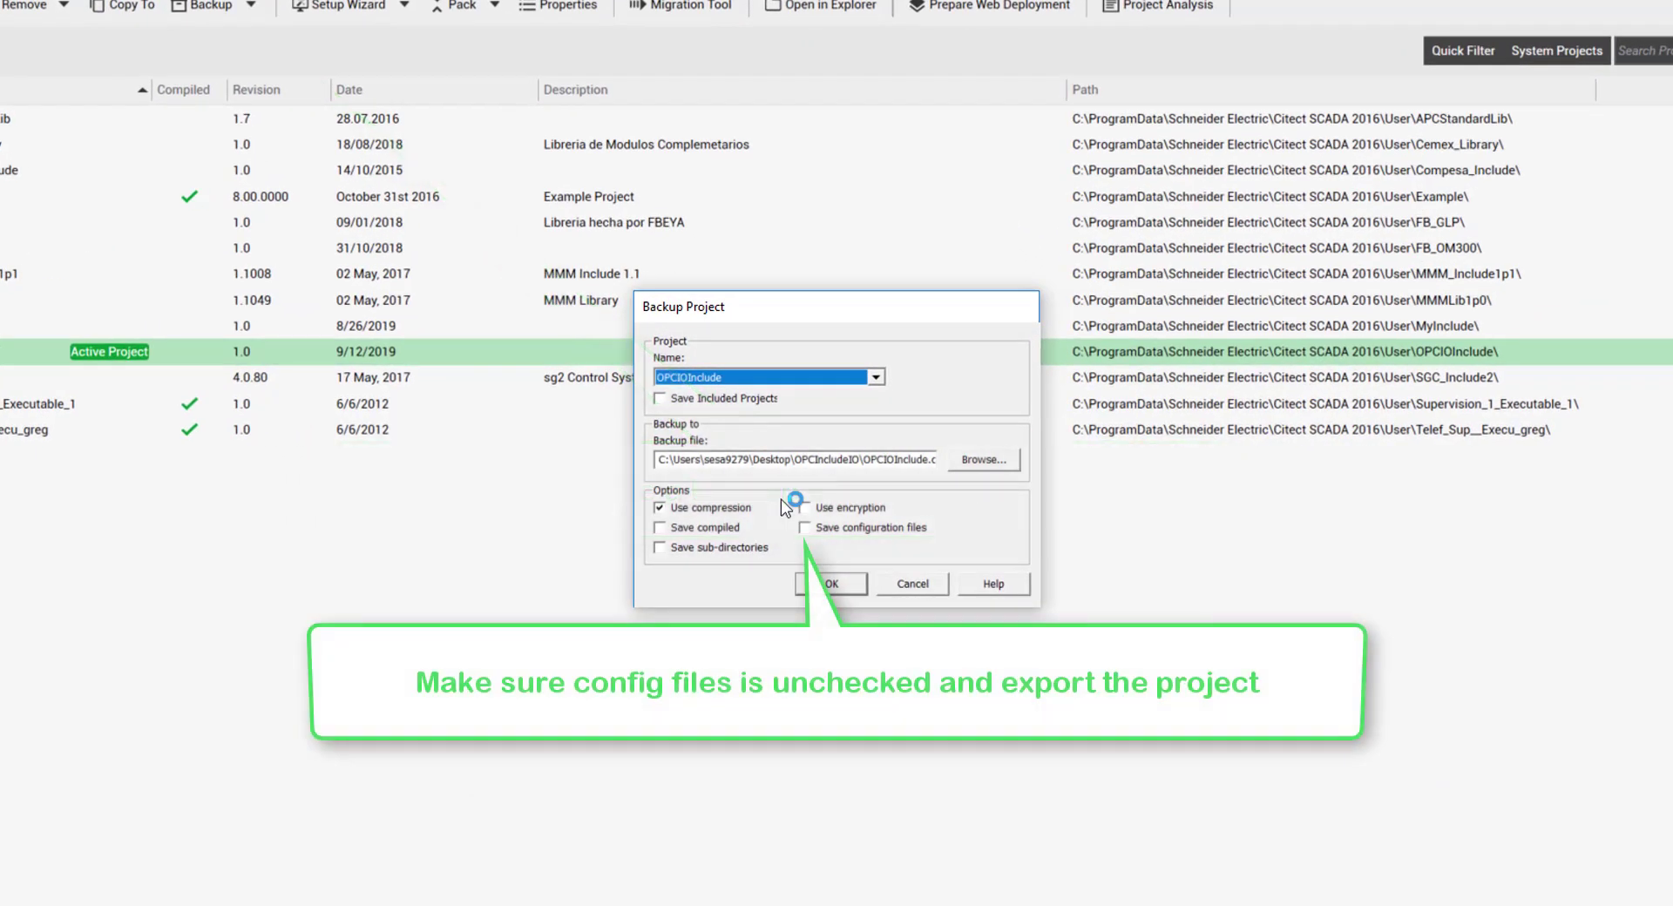
{"action": "left_click", "coordinate": [860, 594]}
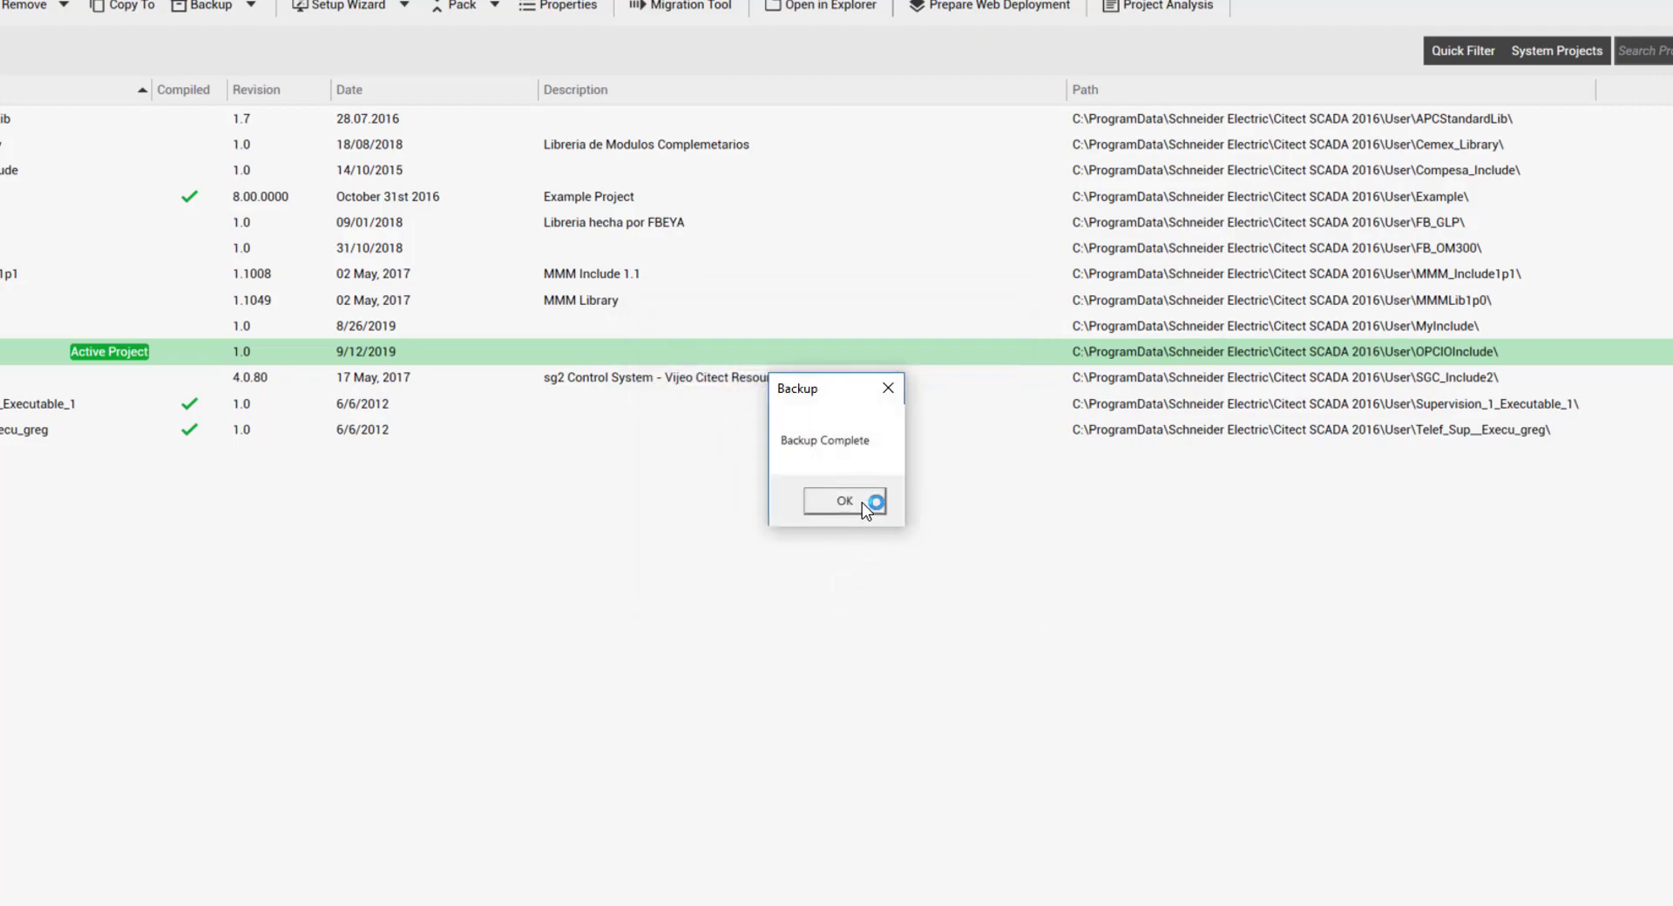
{"action": "left_click", "coordinate": [861, 502]}
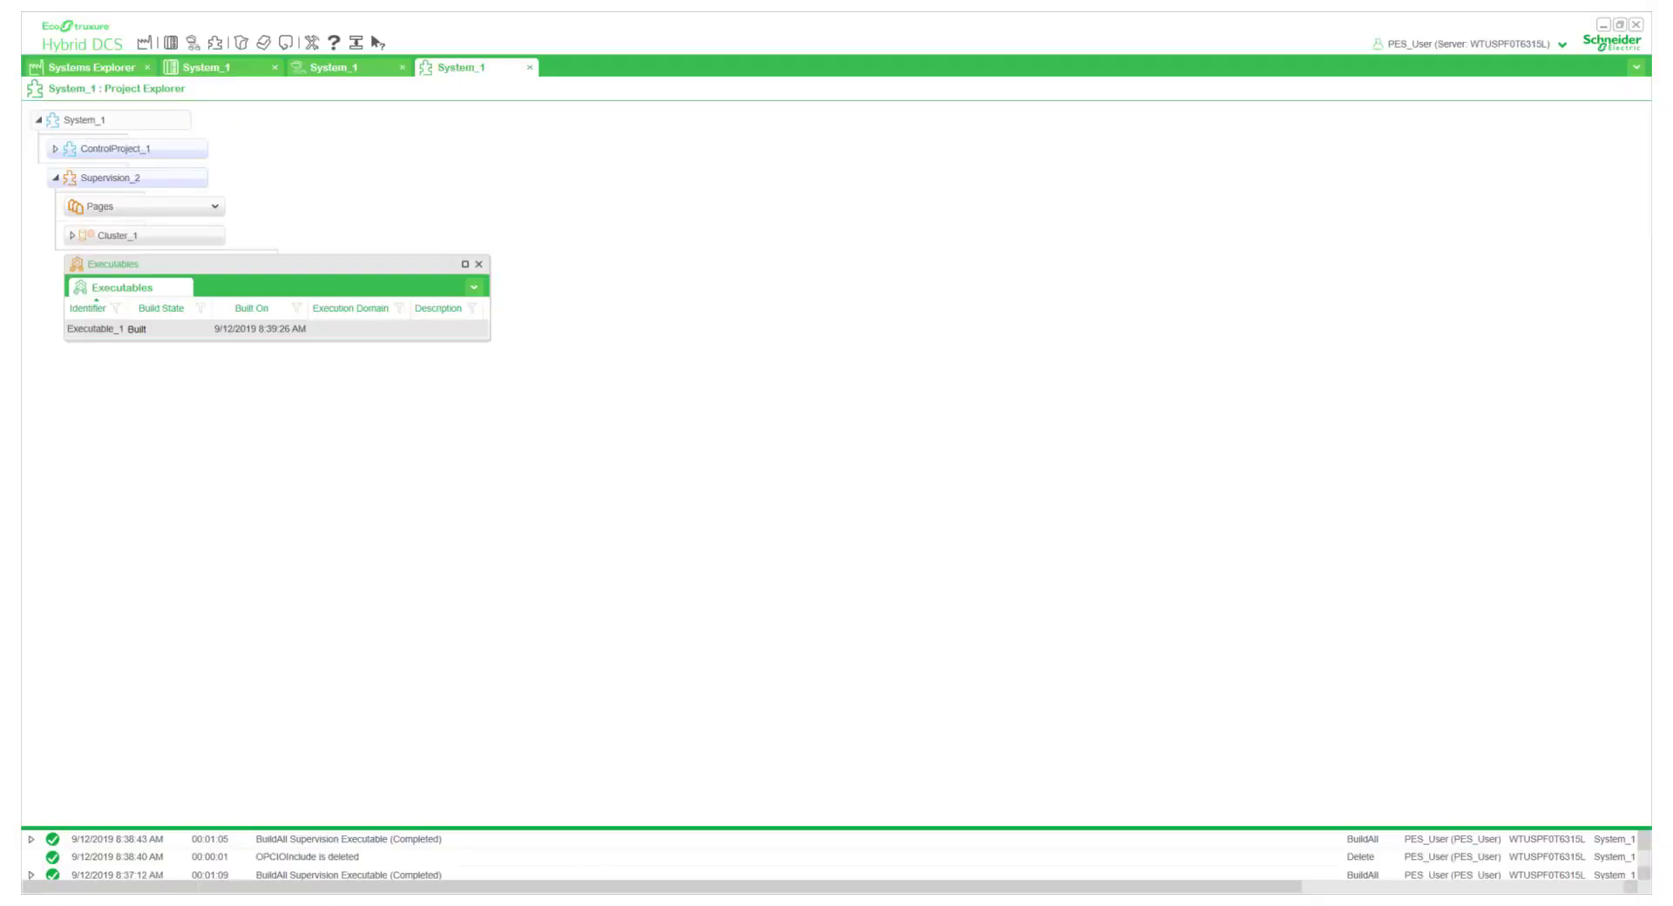
Switch to Hybrid DCS and add OPCIOInclude.ctz from the OPCIncludeIO folder to Supervision_2's include projects.
{"action": "right_click", "coordinate": [154, 177]}
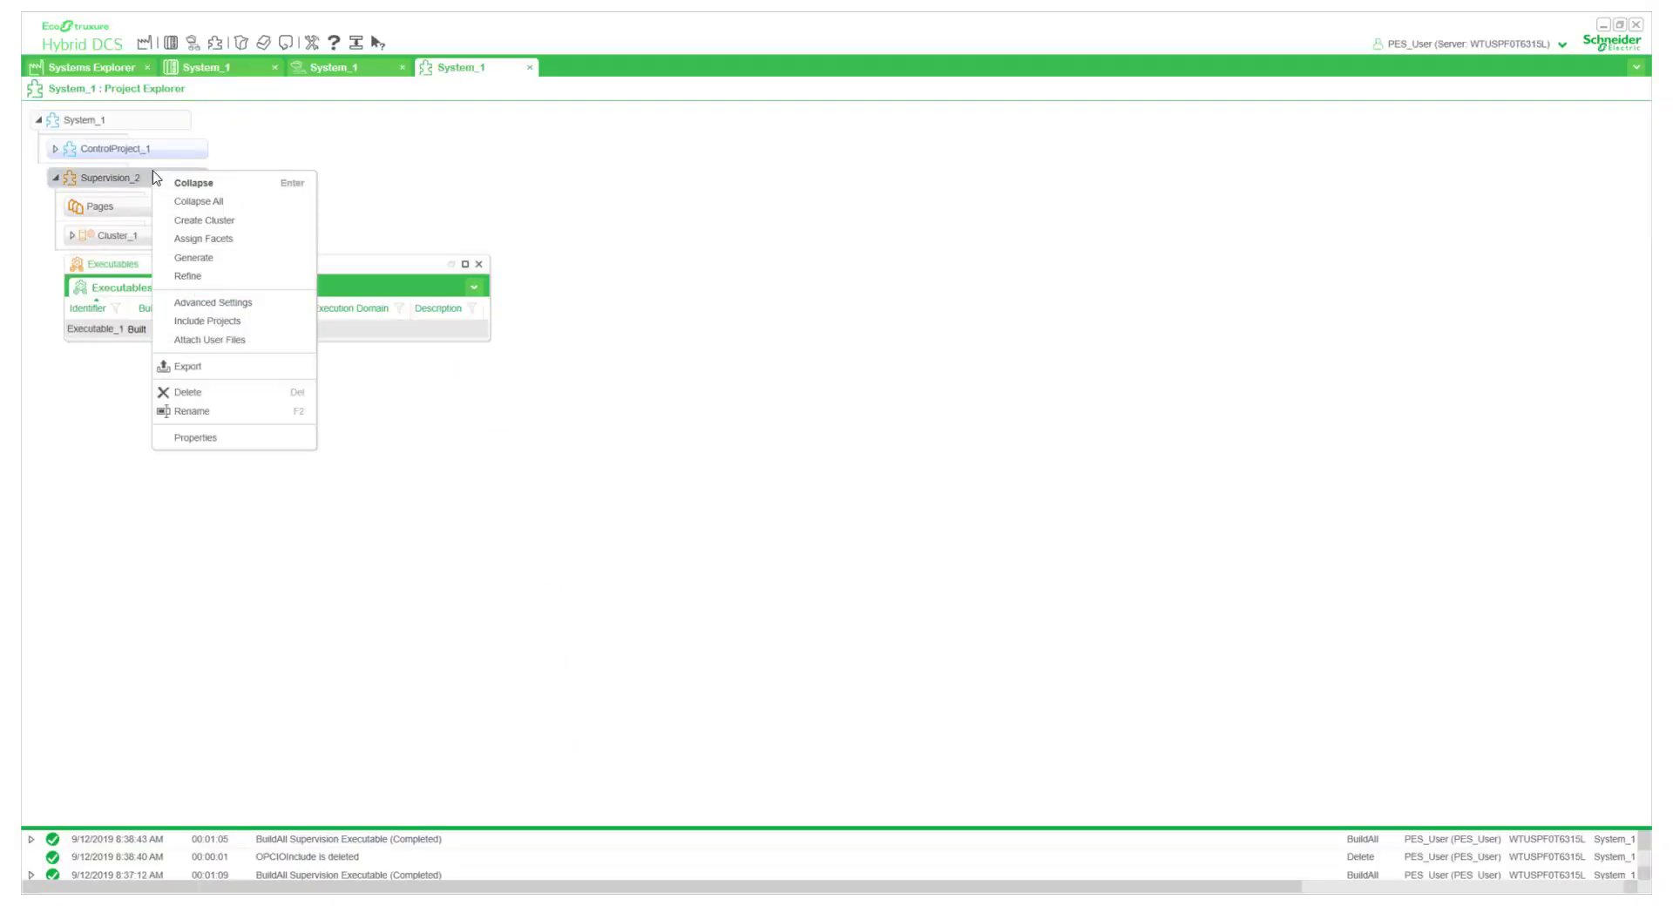
{"action": "left_click", "coordinate": [209, 321]}
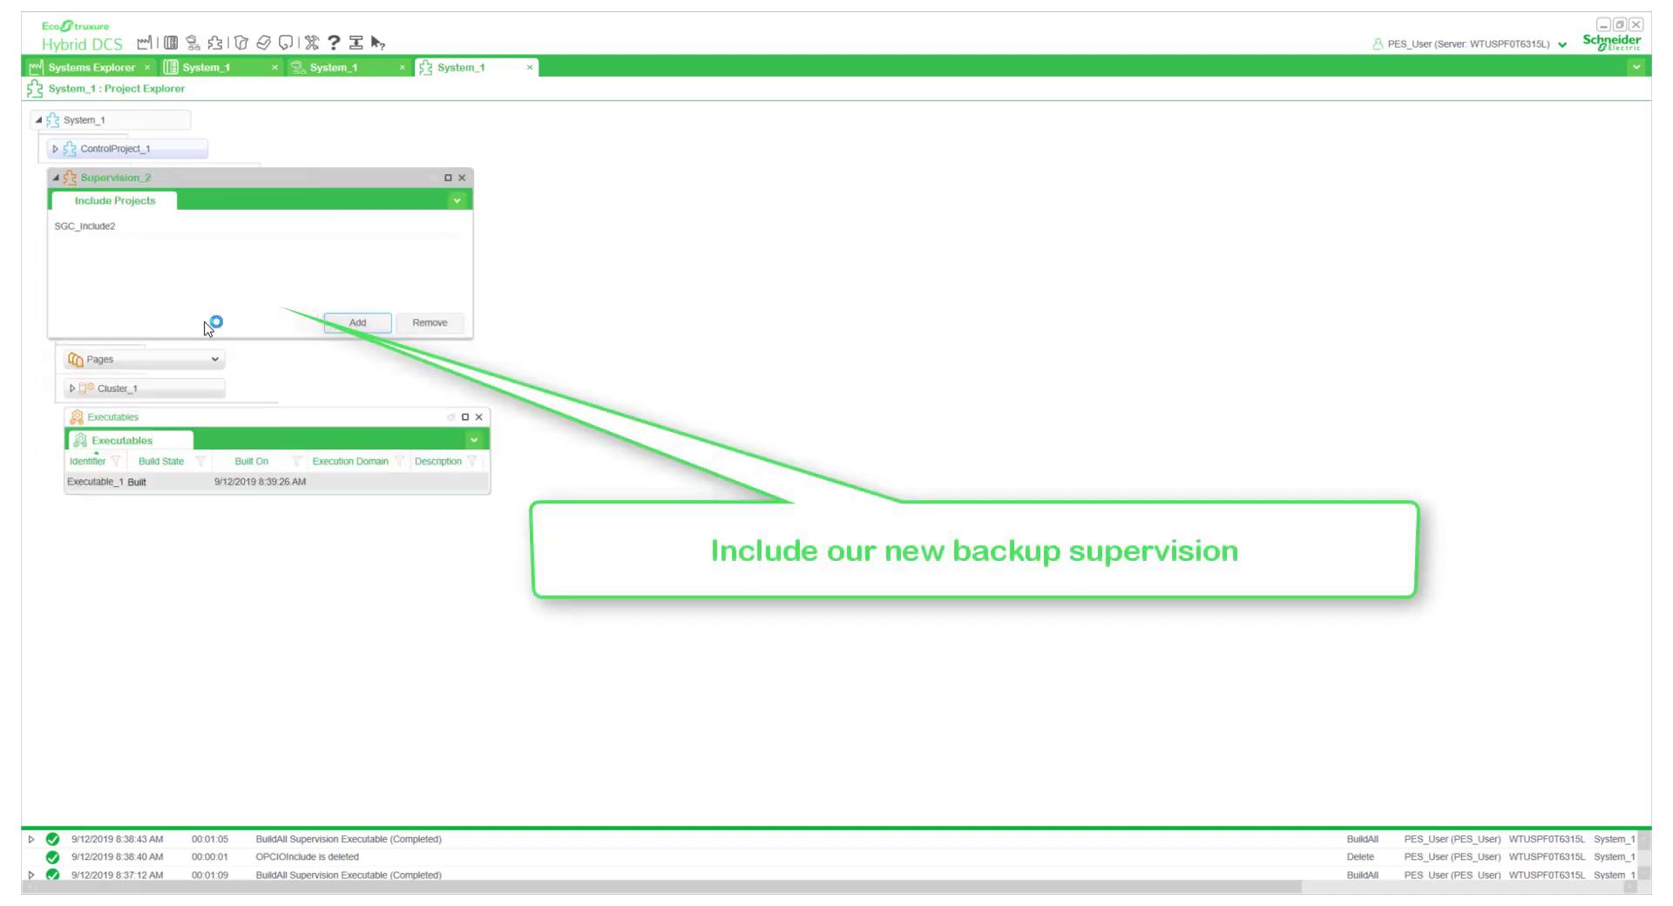
{"action": "left_click", "coordinate": [369, 325]}
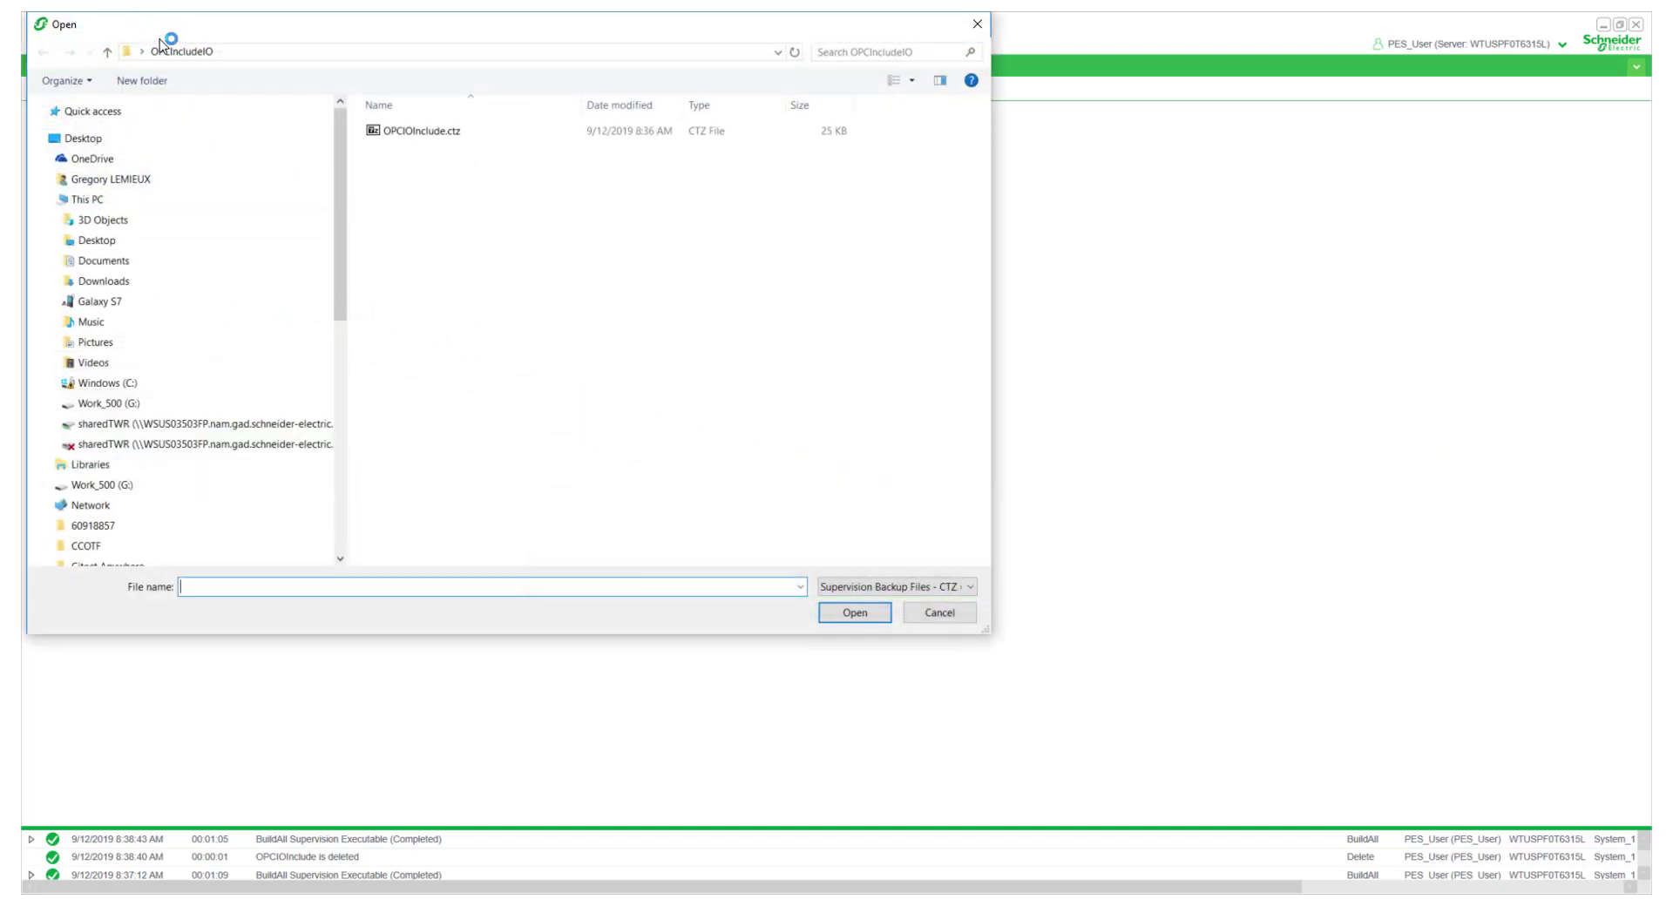
{"action": "left_click", "coordinate": [399, 130]}
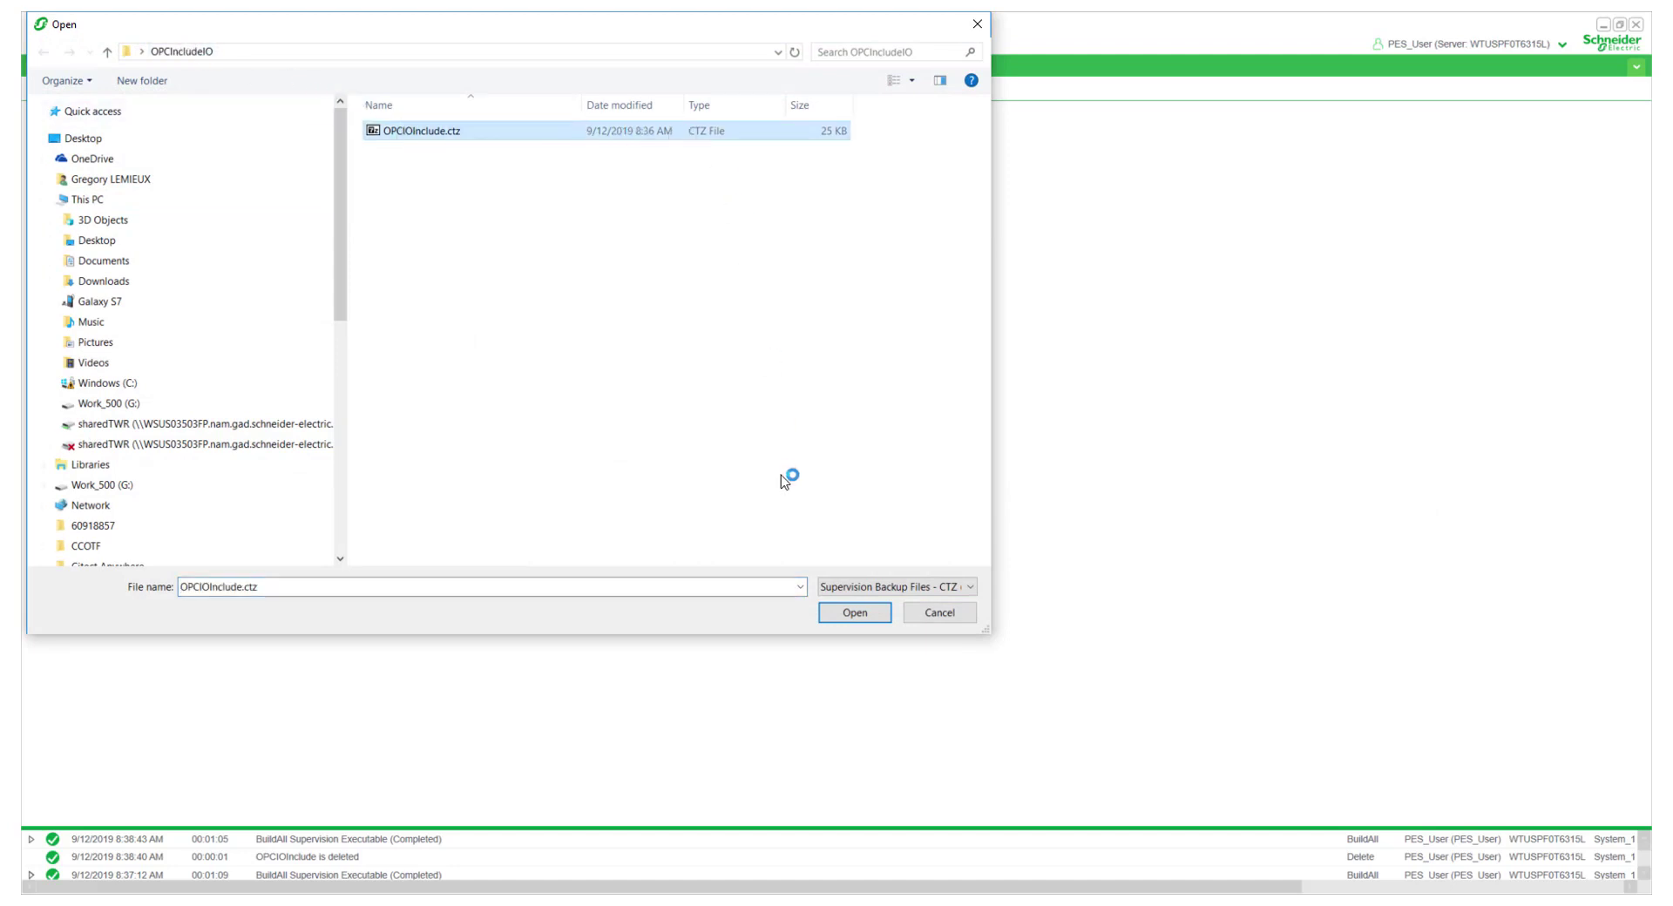
{"action": "left_click", "coordinate": [855, 612]}
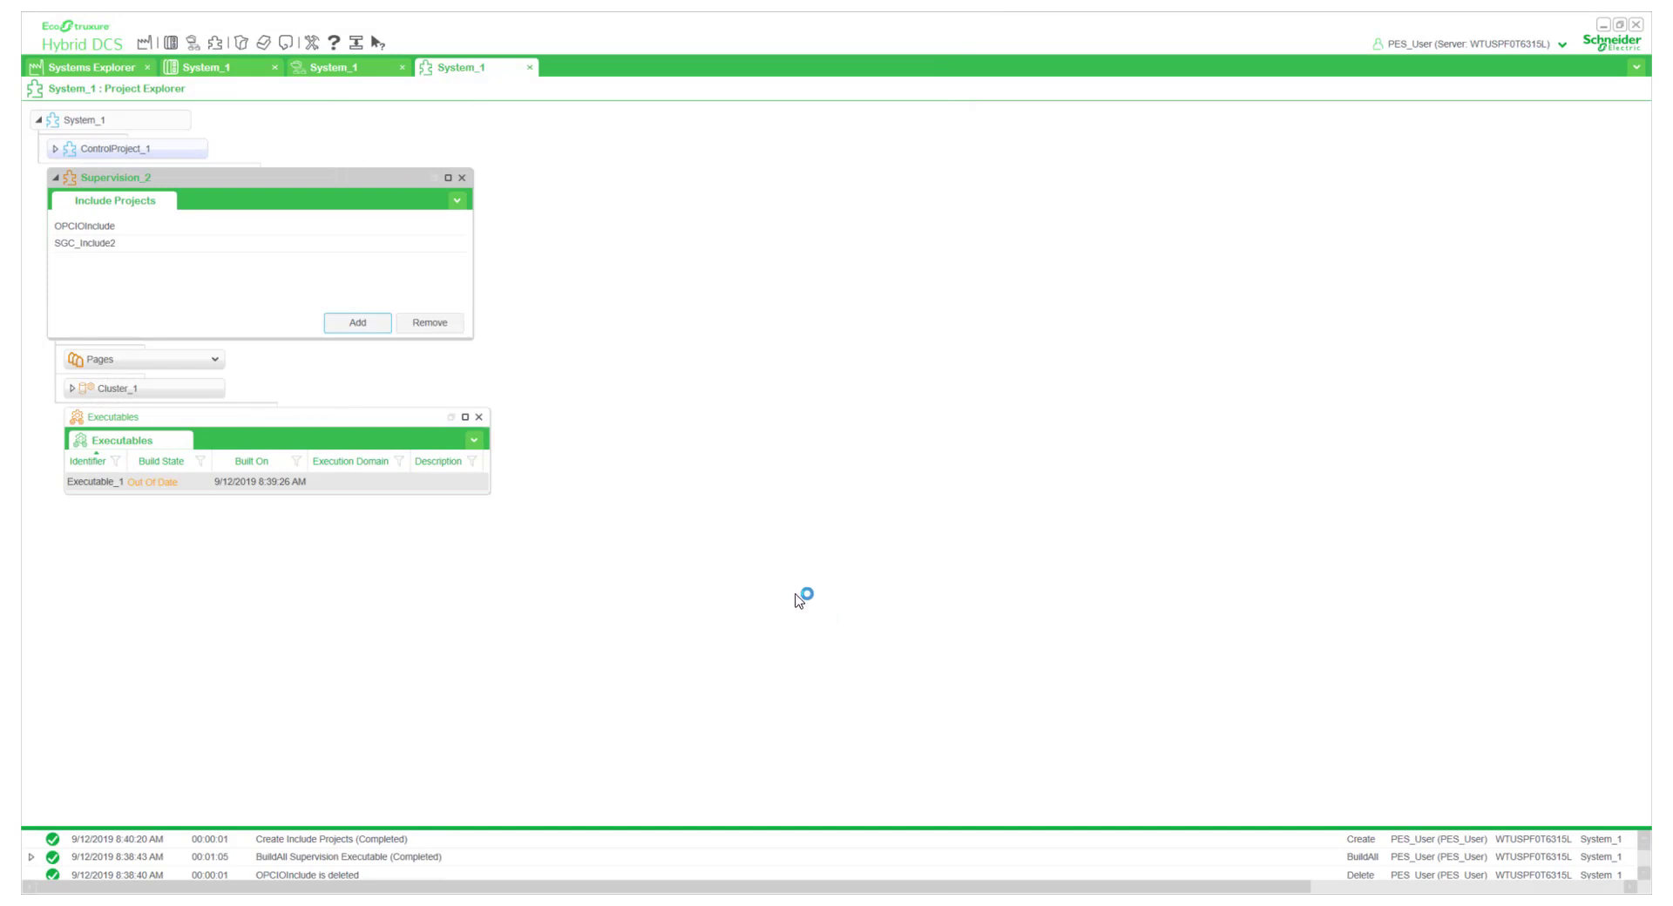
{"action": "left_click", "coordinate": [462, 176]}
Build all of Supervision_2's Executable_1 and download its project as Supervision_2_Executable_1.ctz into the OPCIncludeIO folder.
{"action": "right_click", "coordinate": [104, 329]}
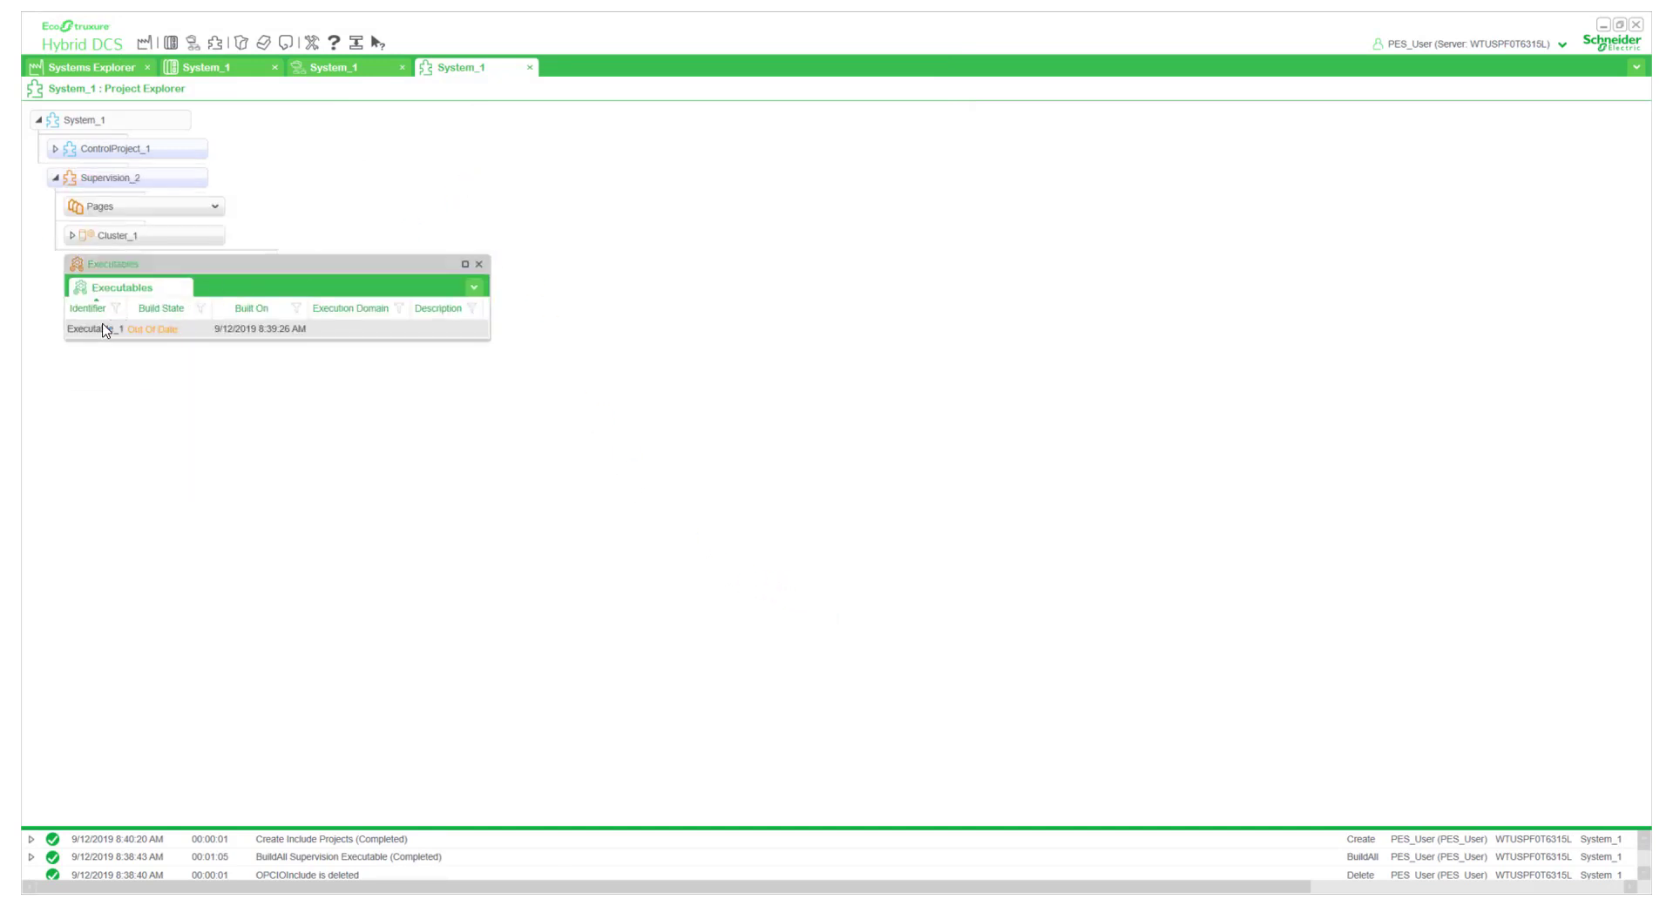
{"action": "left_click", "coordinate": [132, 399]}
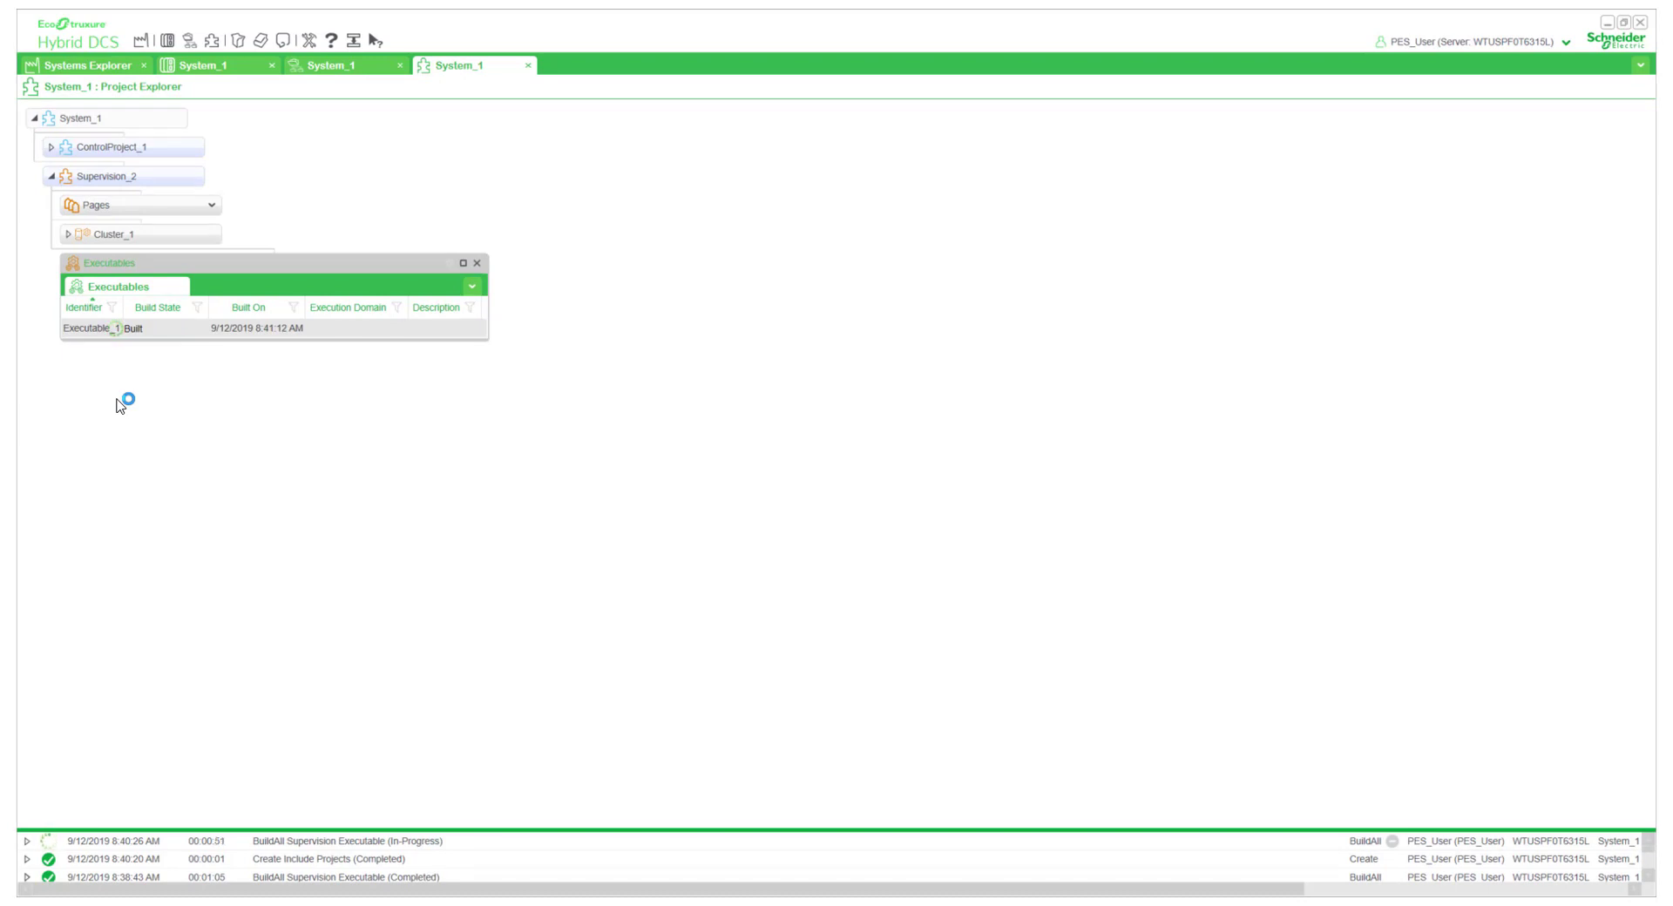
{"action": "right_click", "coordinate": [114, 332]}
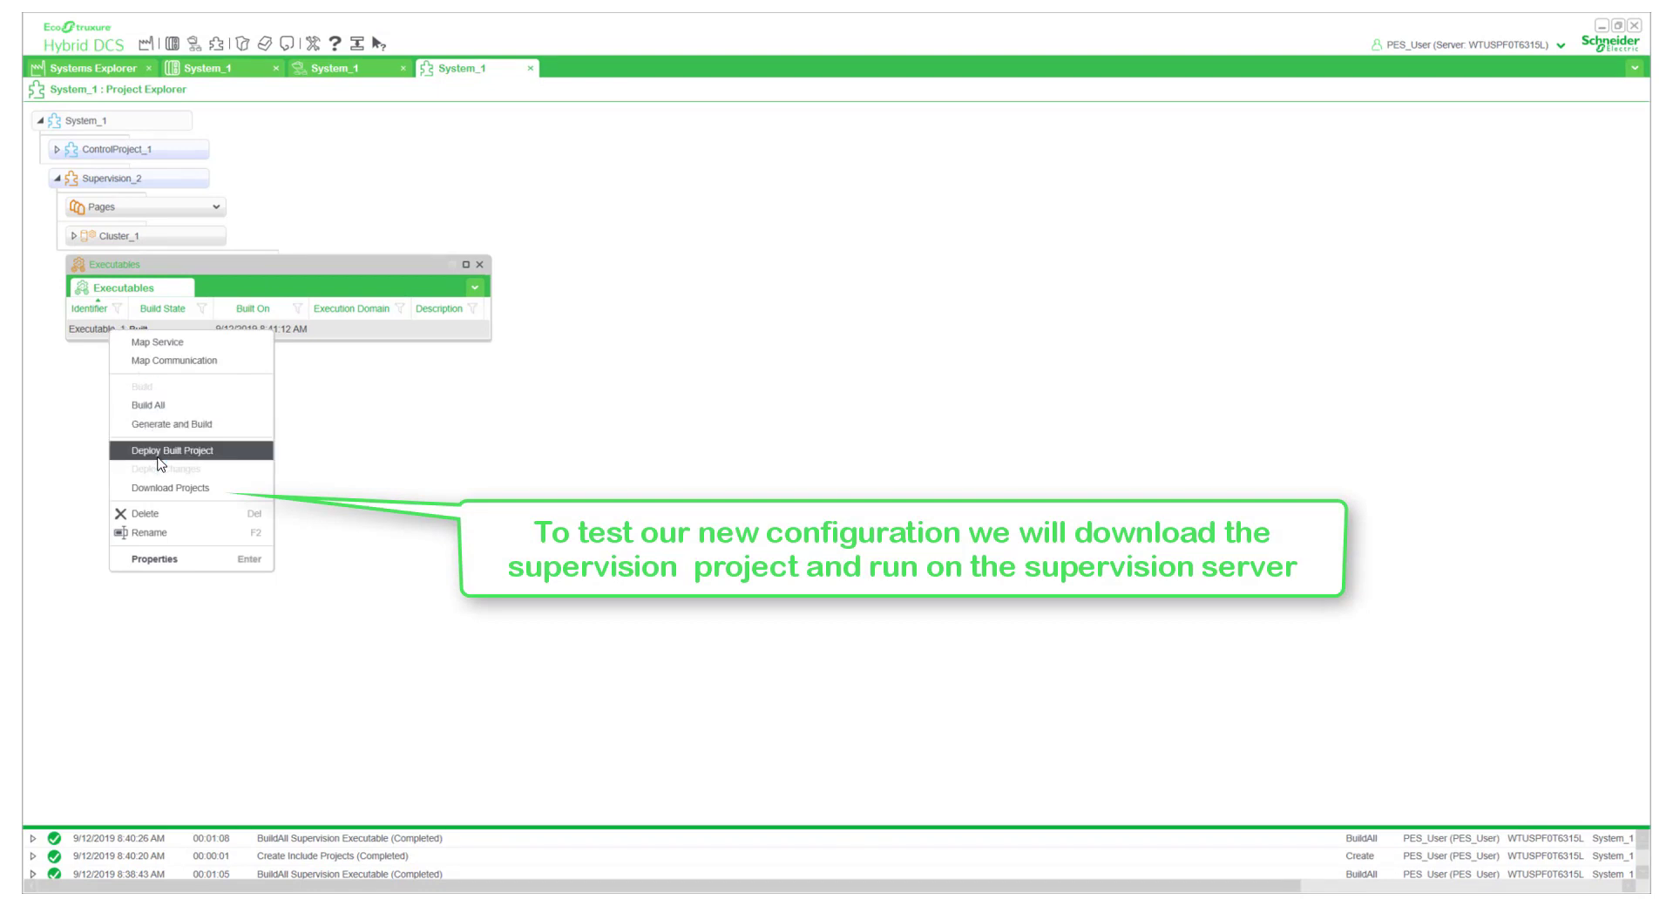
{"action": "left_click", "coordinate": [165, 488]}
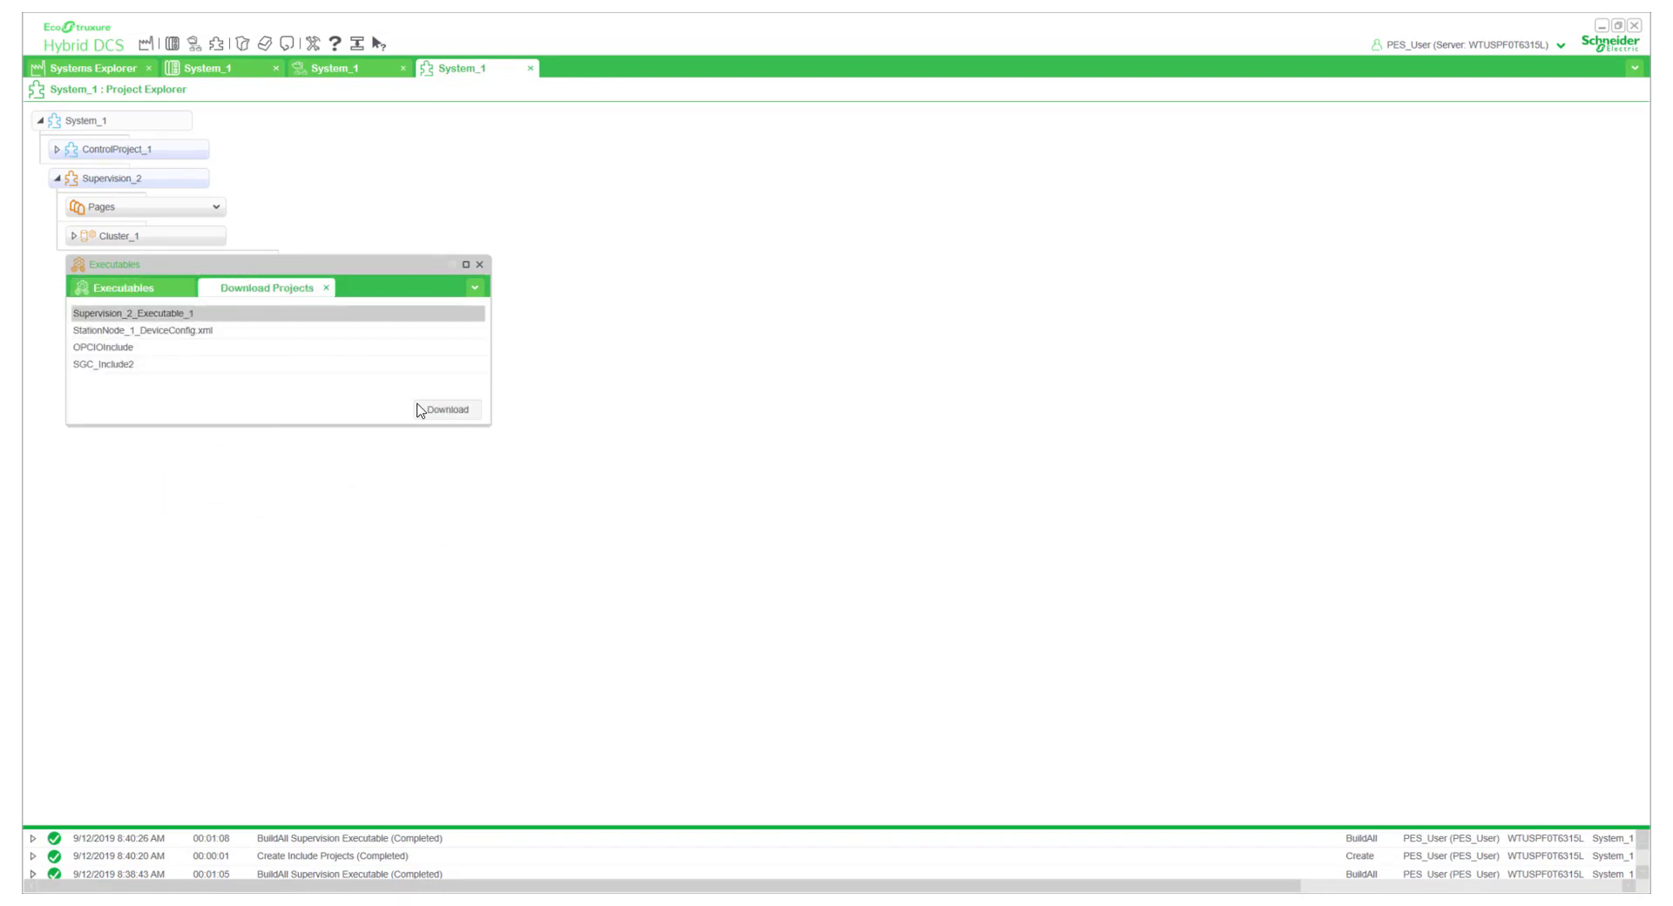
{"action": "left_click", "coordinate": [462, 412]}
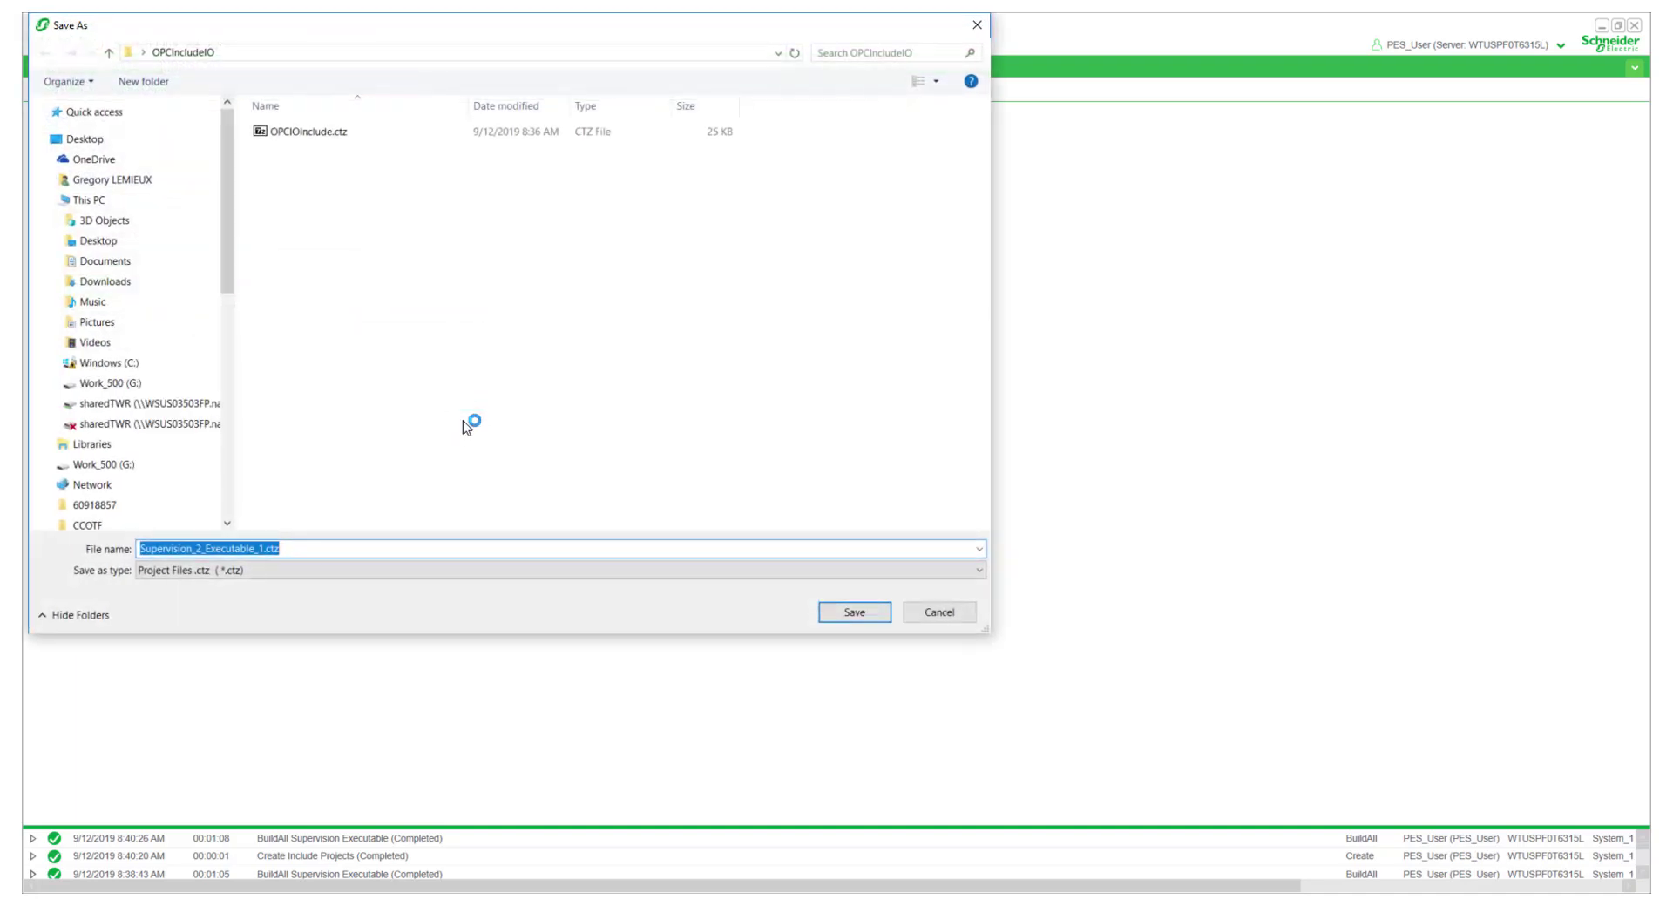
{"action": "left_click", "coordinate": [856, 613]}
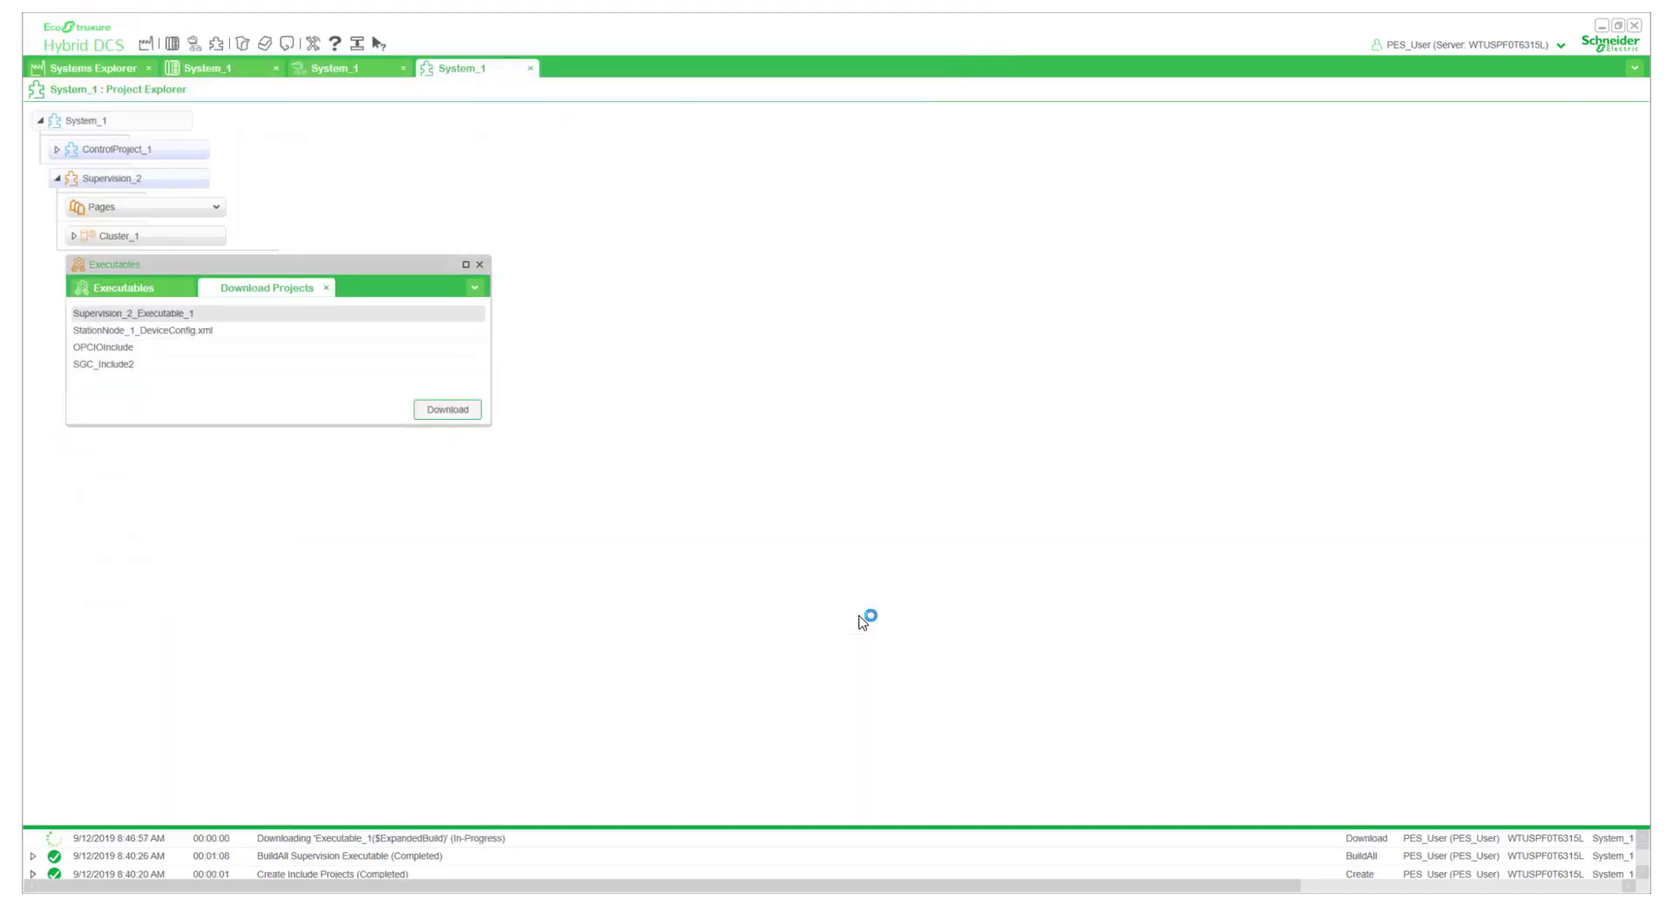
Switch to Citect Studio and restore Supervision_2_Executable_1.ctz from the OPCIncludeIO folder as a new project with its configuration files.
{"action": "left_click", "coordinate": [1601, 26]}
{"action": "left_click", "coordinate": [358, 85]}
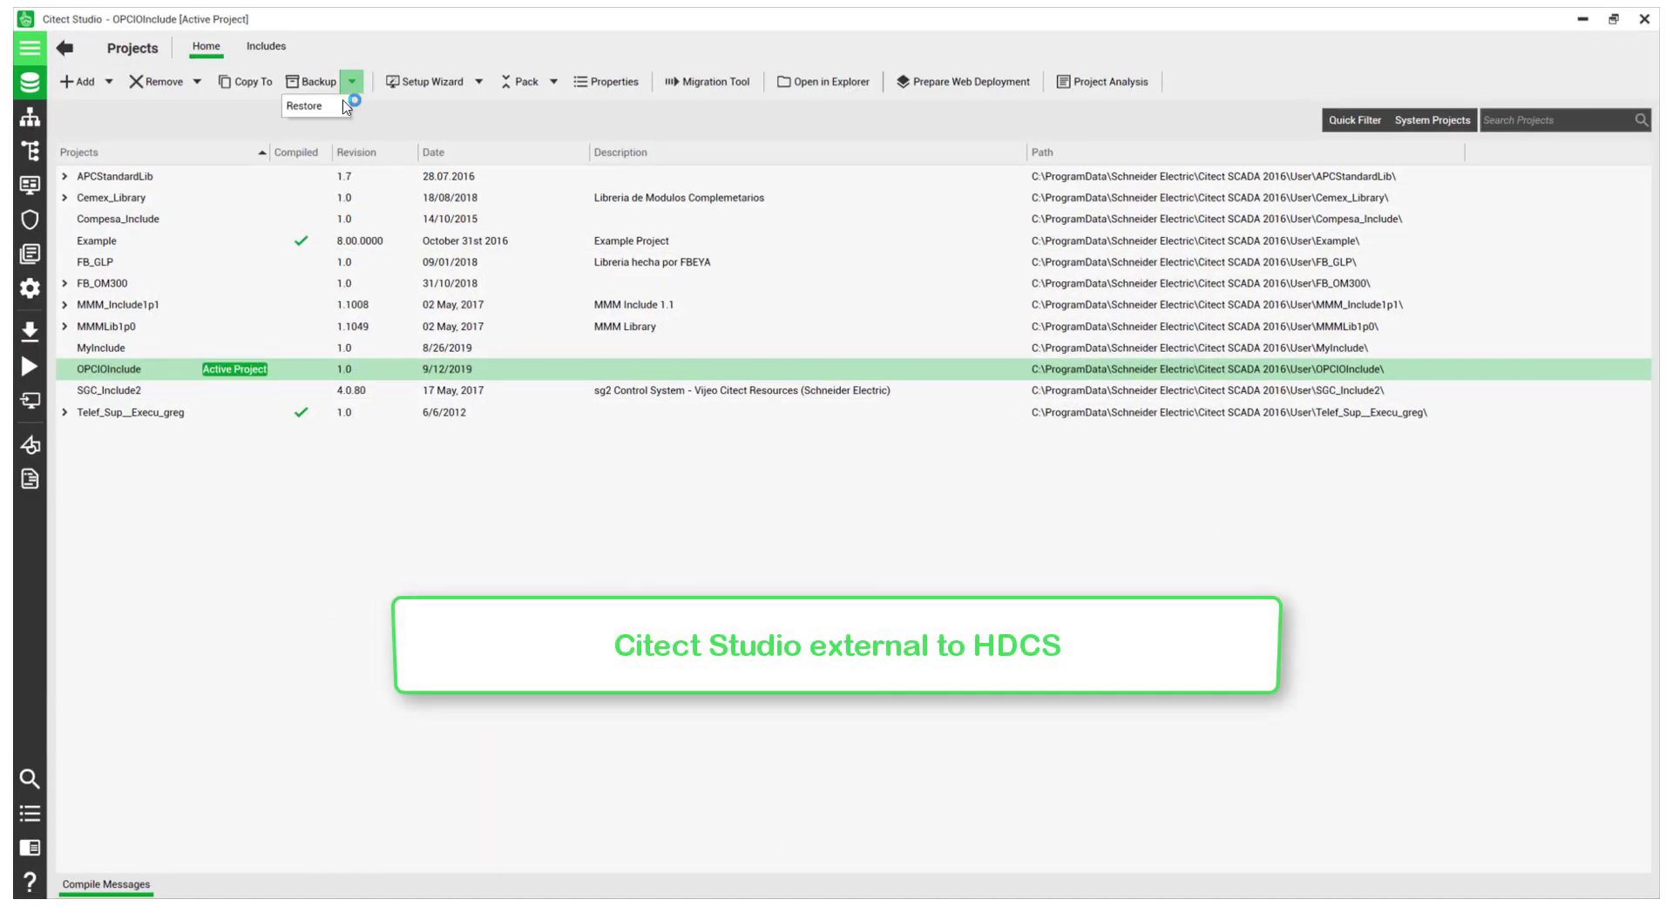
{"action": "left_click", "coordinate": [305, 106]}
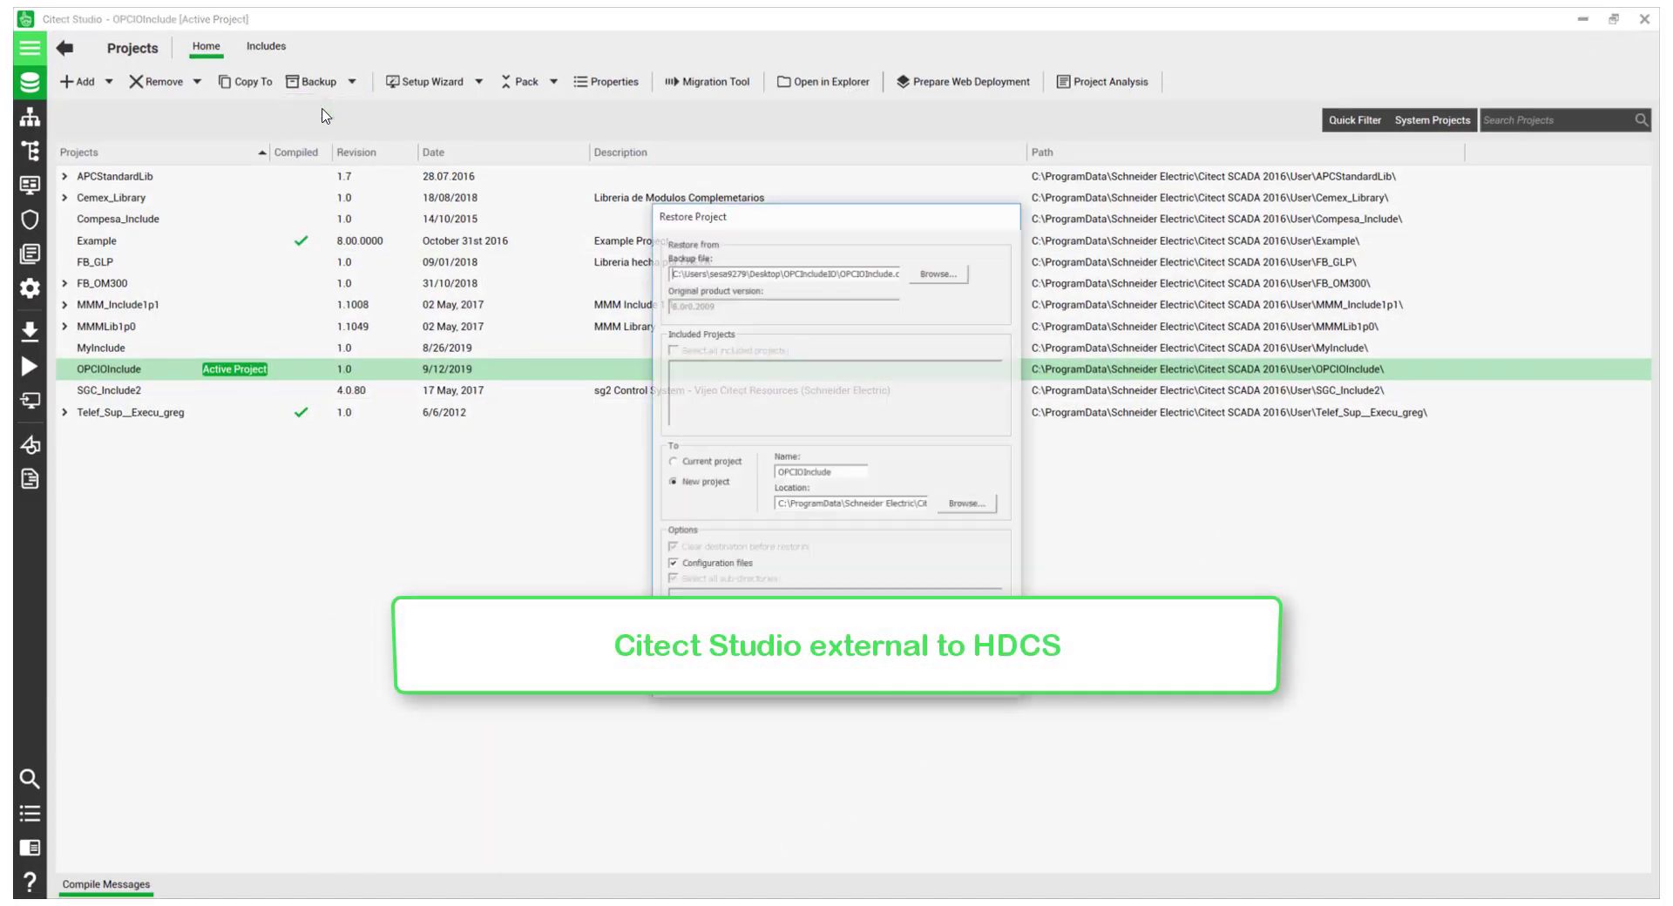
{"action": "left_click", "coordinate": [934, 272]}
{"action": "left_click", "coordinate": [734, 323]}
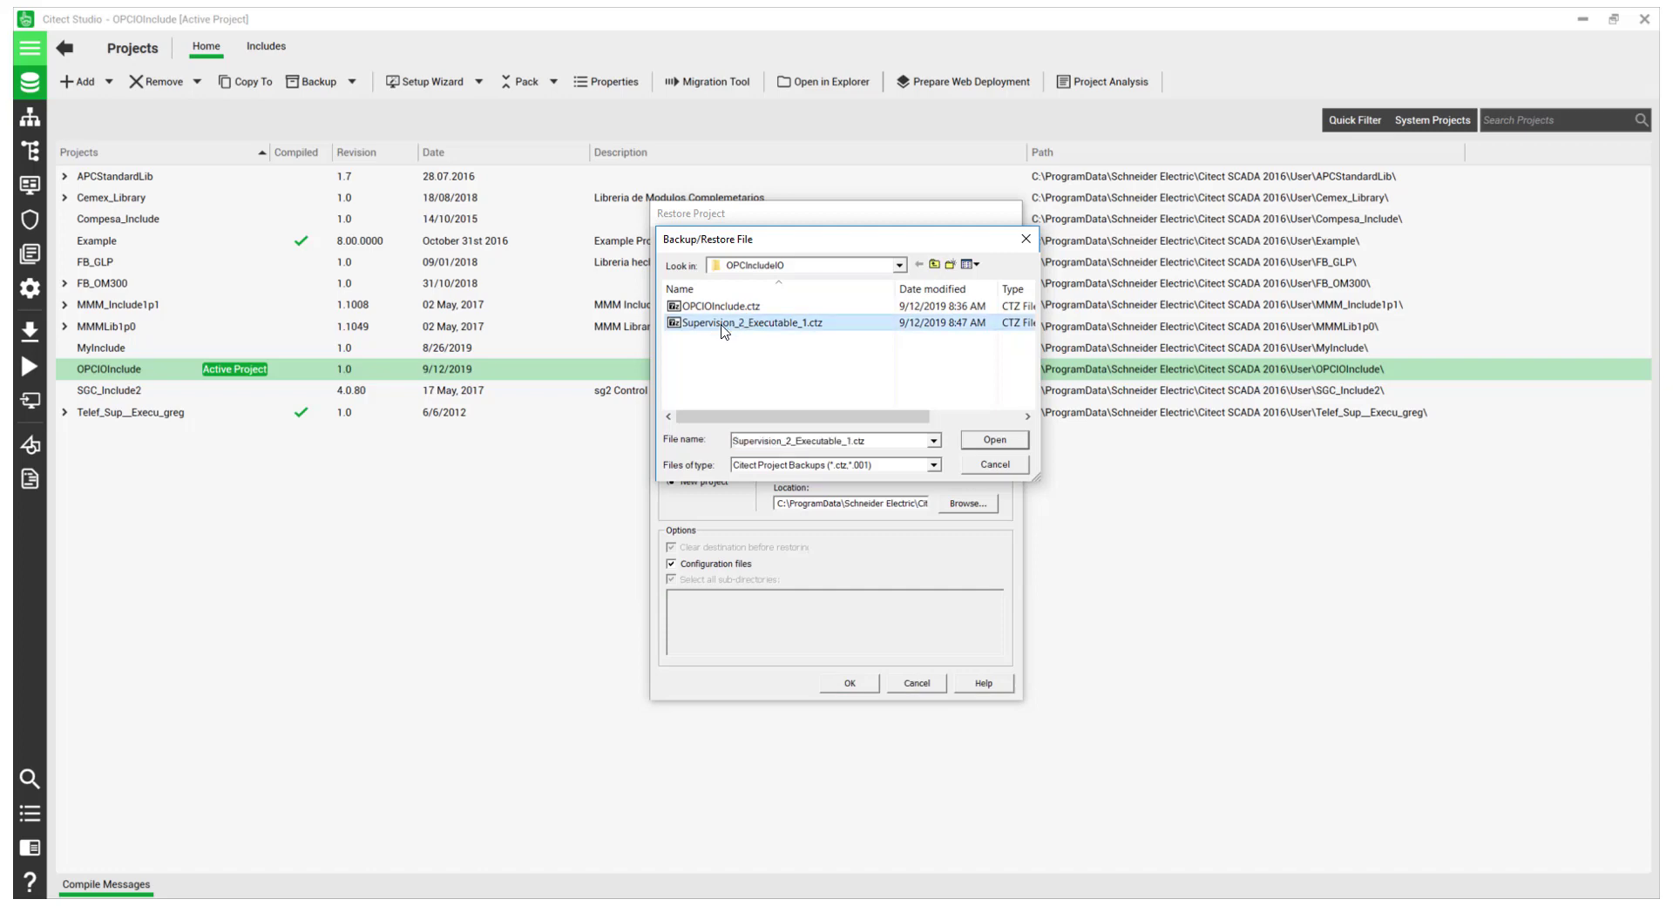
{"action": "left_click", "coordinate": [994, 443]}
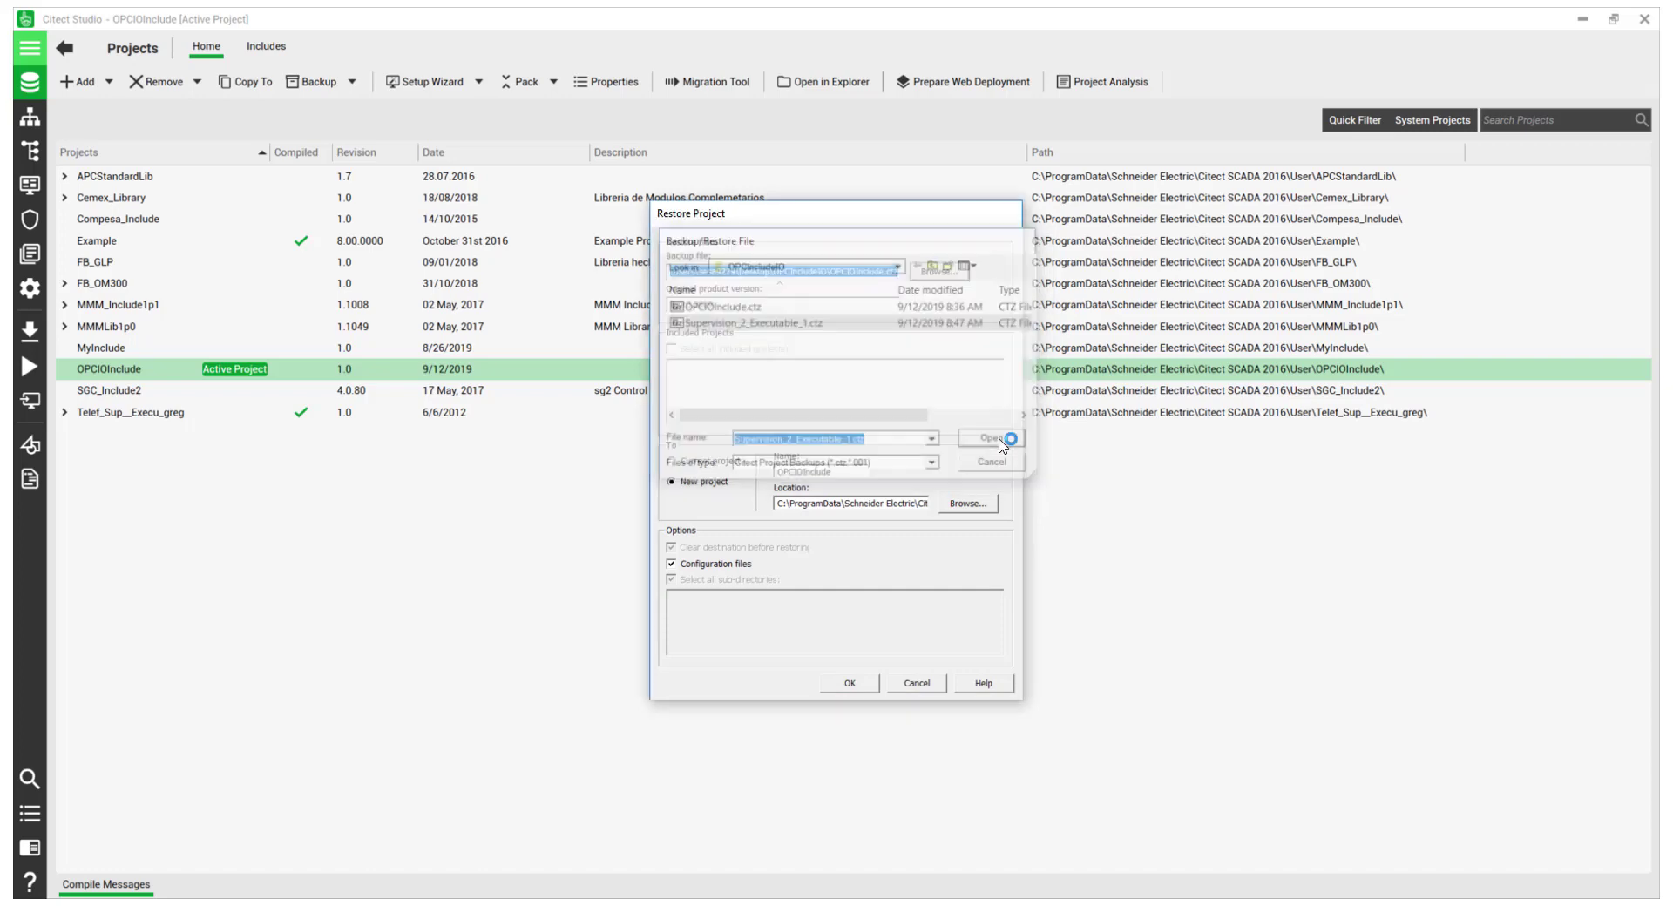
{"action": "left_click", "coordinate": [850, 683]}
{"action": "left_click", "coordinate": [884, 502]}
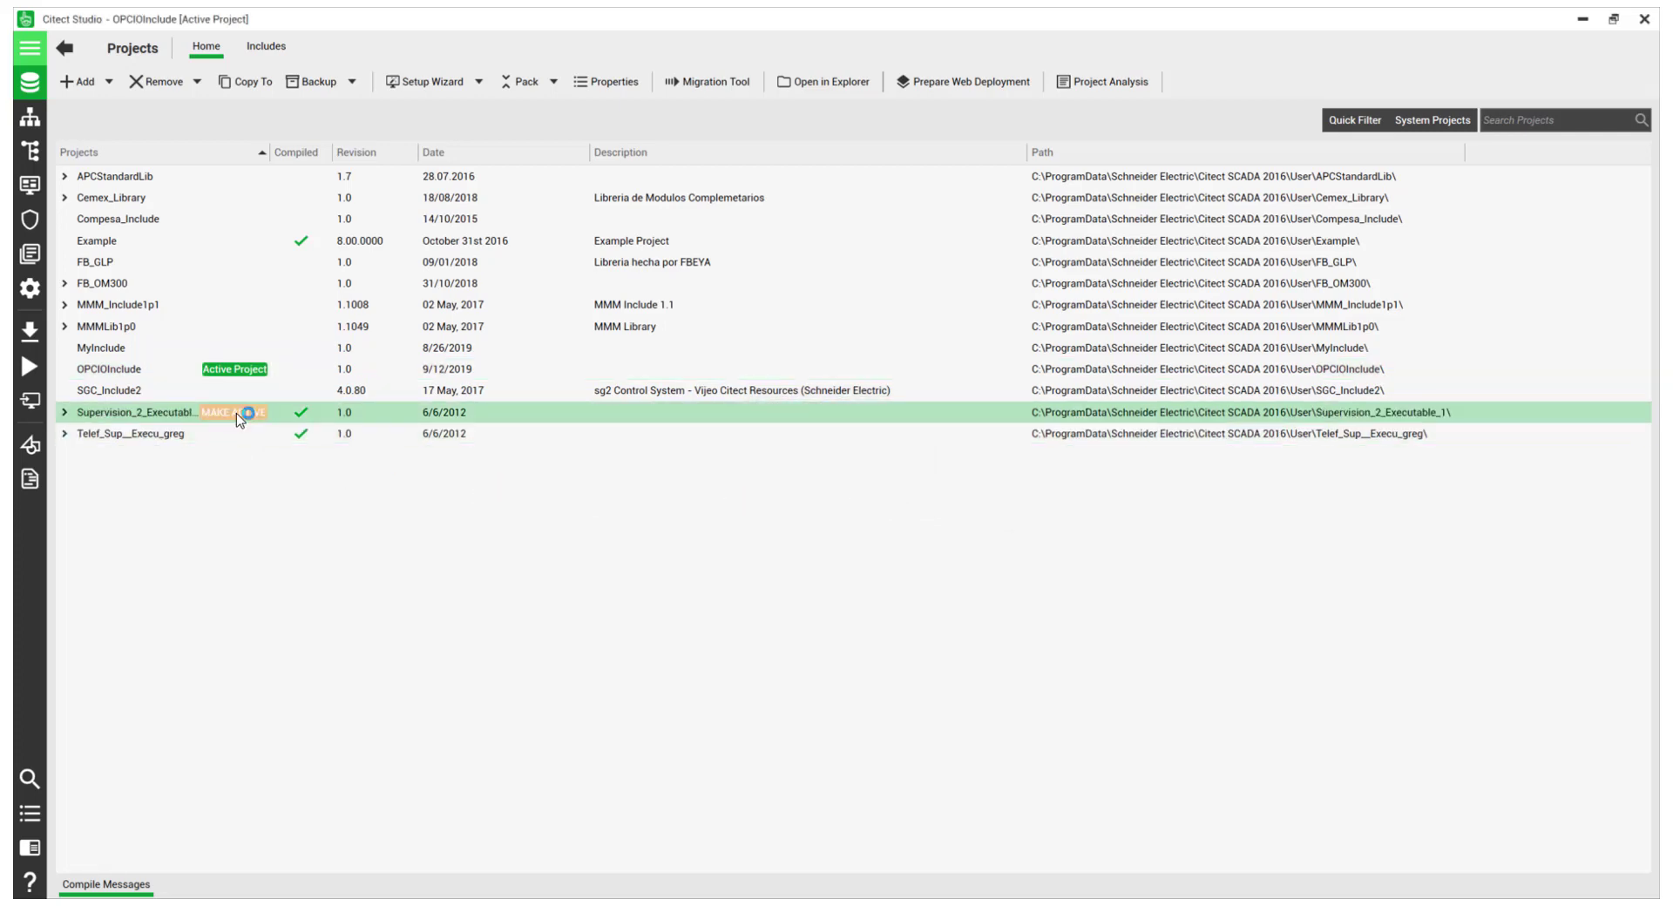
Make Supervision_2_Executable_1 the active project and compile it even though there is nothing new to compile.
{"action": "left_click", "coordinate": [238, 414]}
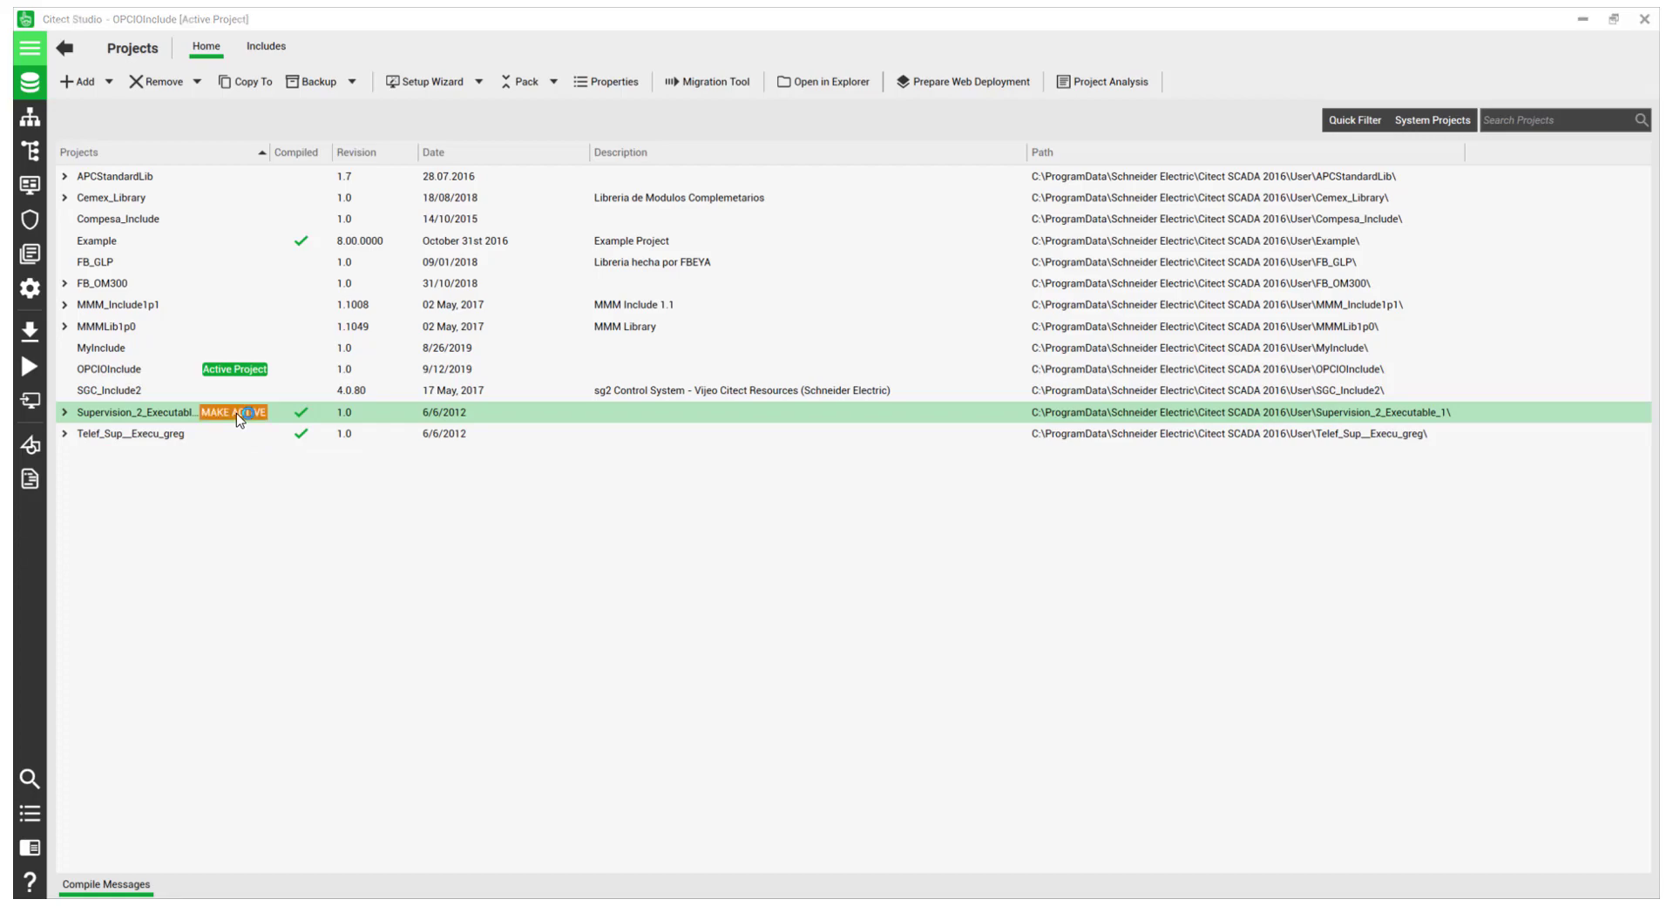
{"action": "left_click", "coordinate": [33, 333]}
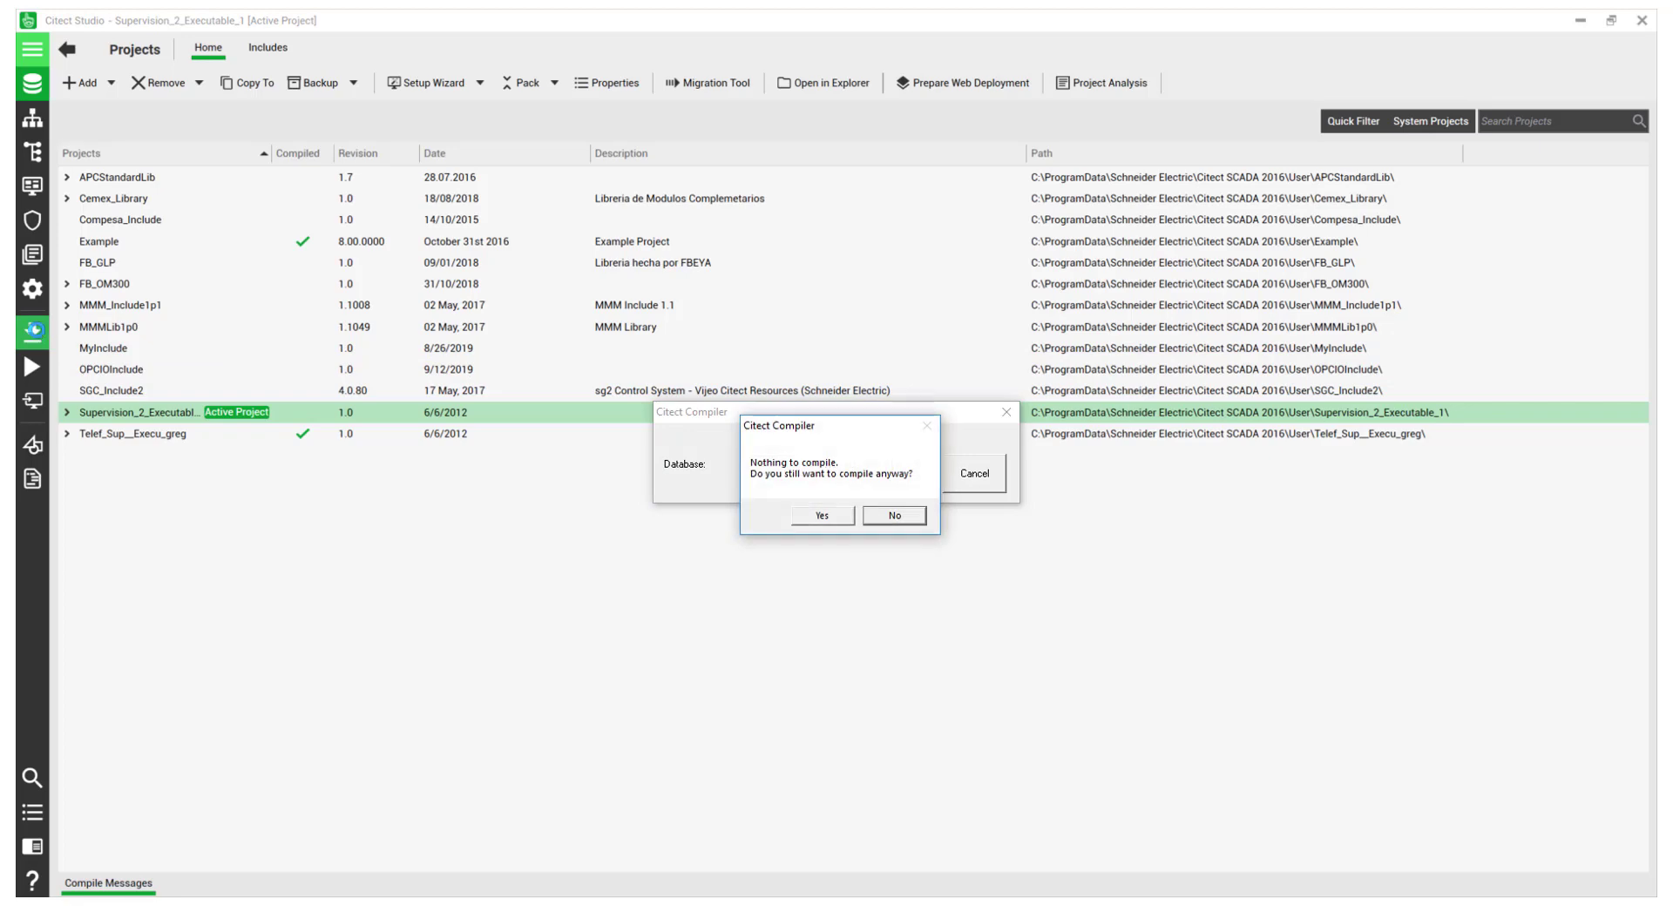
{"action": "left_click", "coordinate": [826, 515]}
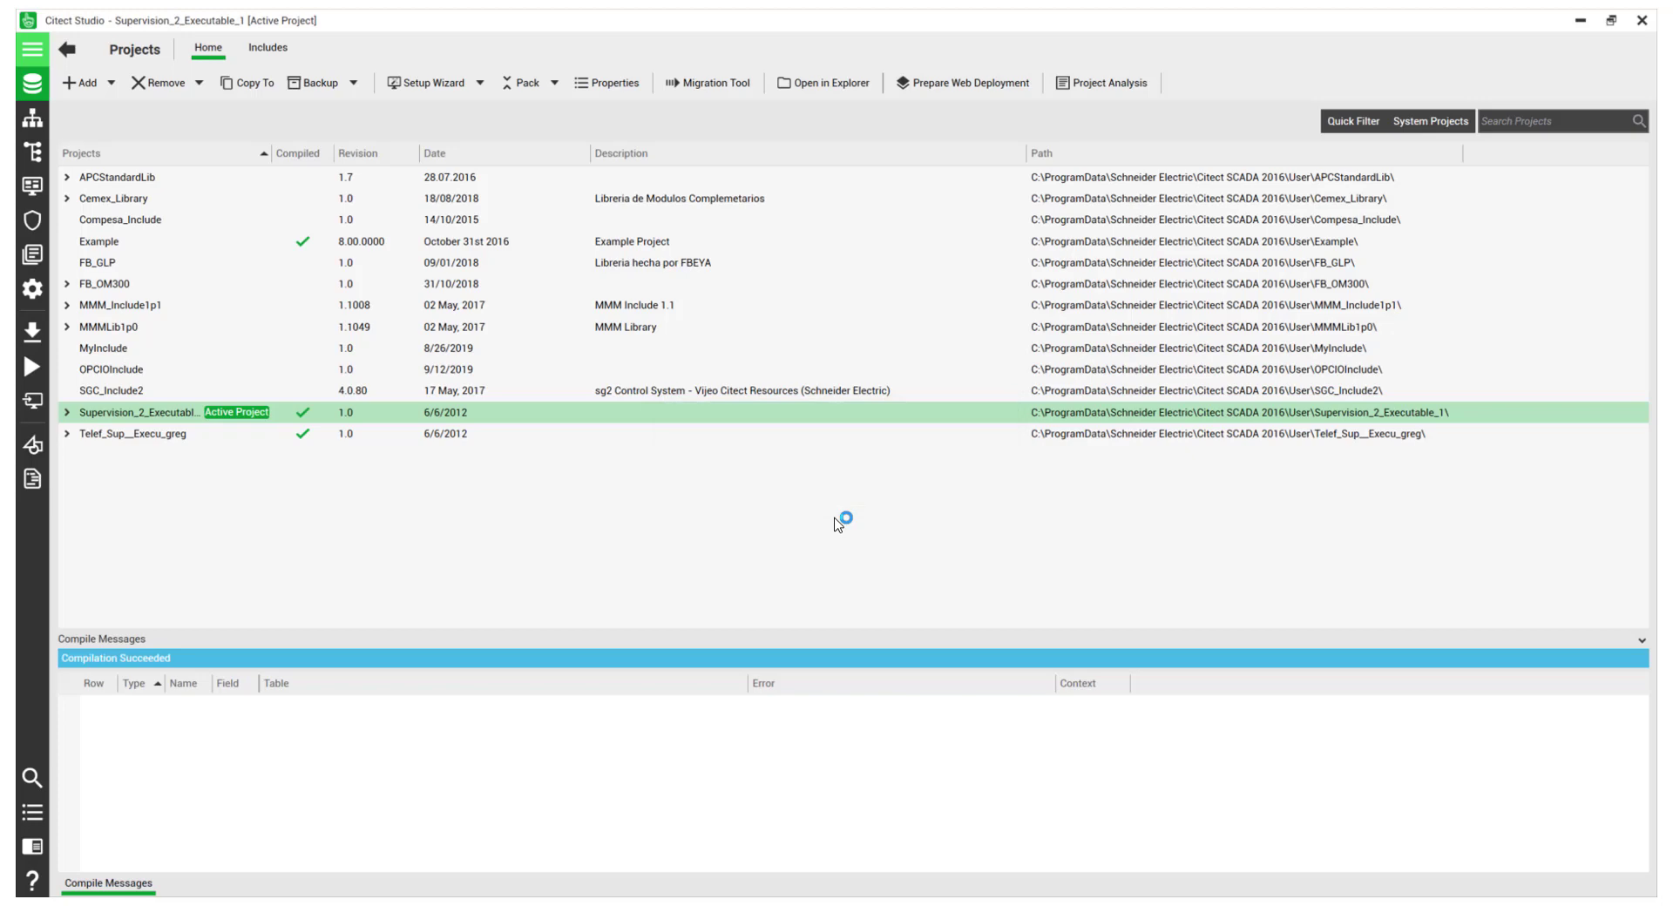
Start the computer setup for Supervision_2_Executable_1 with Local Engineering Environment and stand-alone networking, and review the I/O servers in the CPU Setup.
{"action": "left_click", "coordinate": [432, 83]}
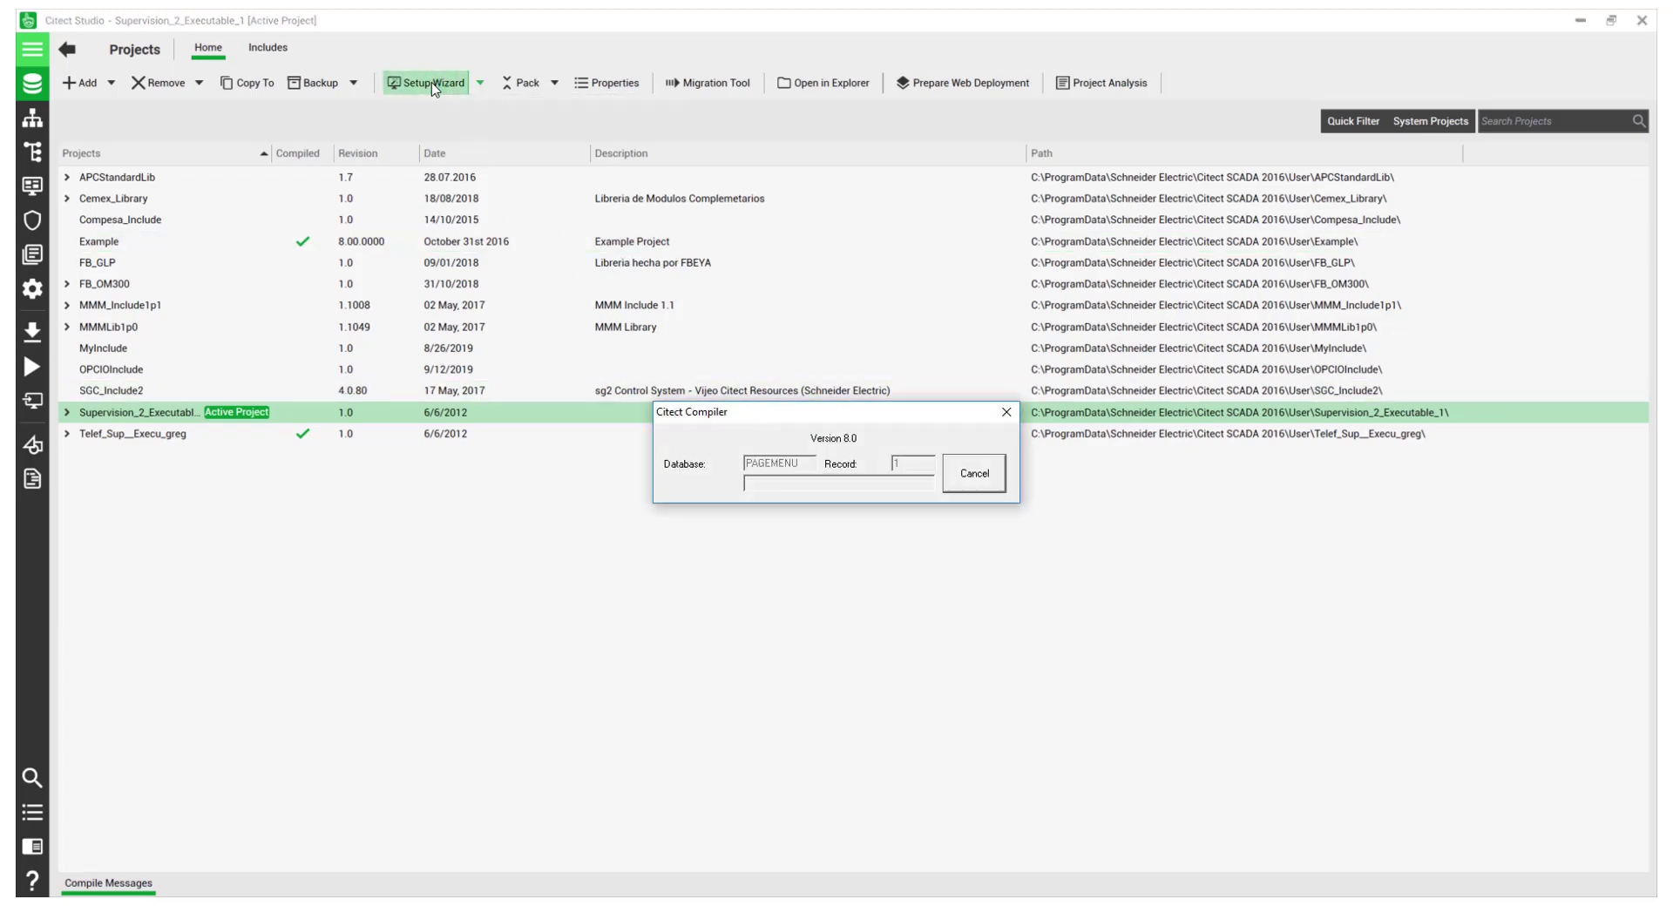
{"action": "left_click", "coordinate": [901, 574]}
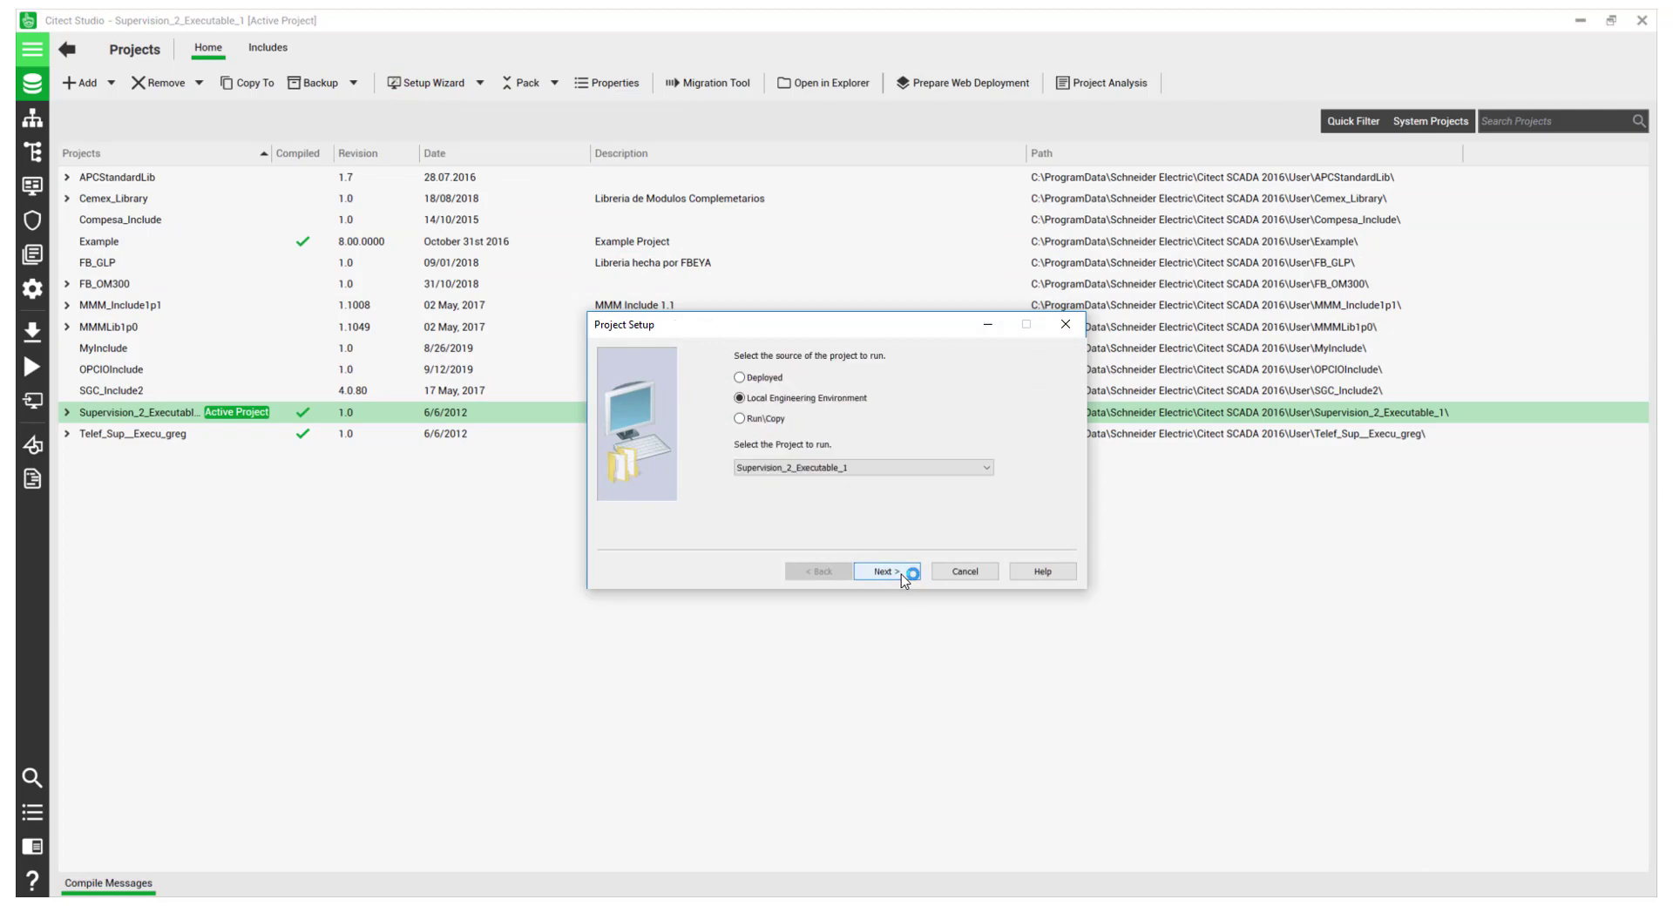
{"action": "left_click", "coordinate": [885, 571]}
{"action": "left_click", "coordinate": [886, 572]}
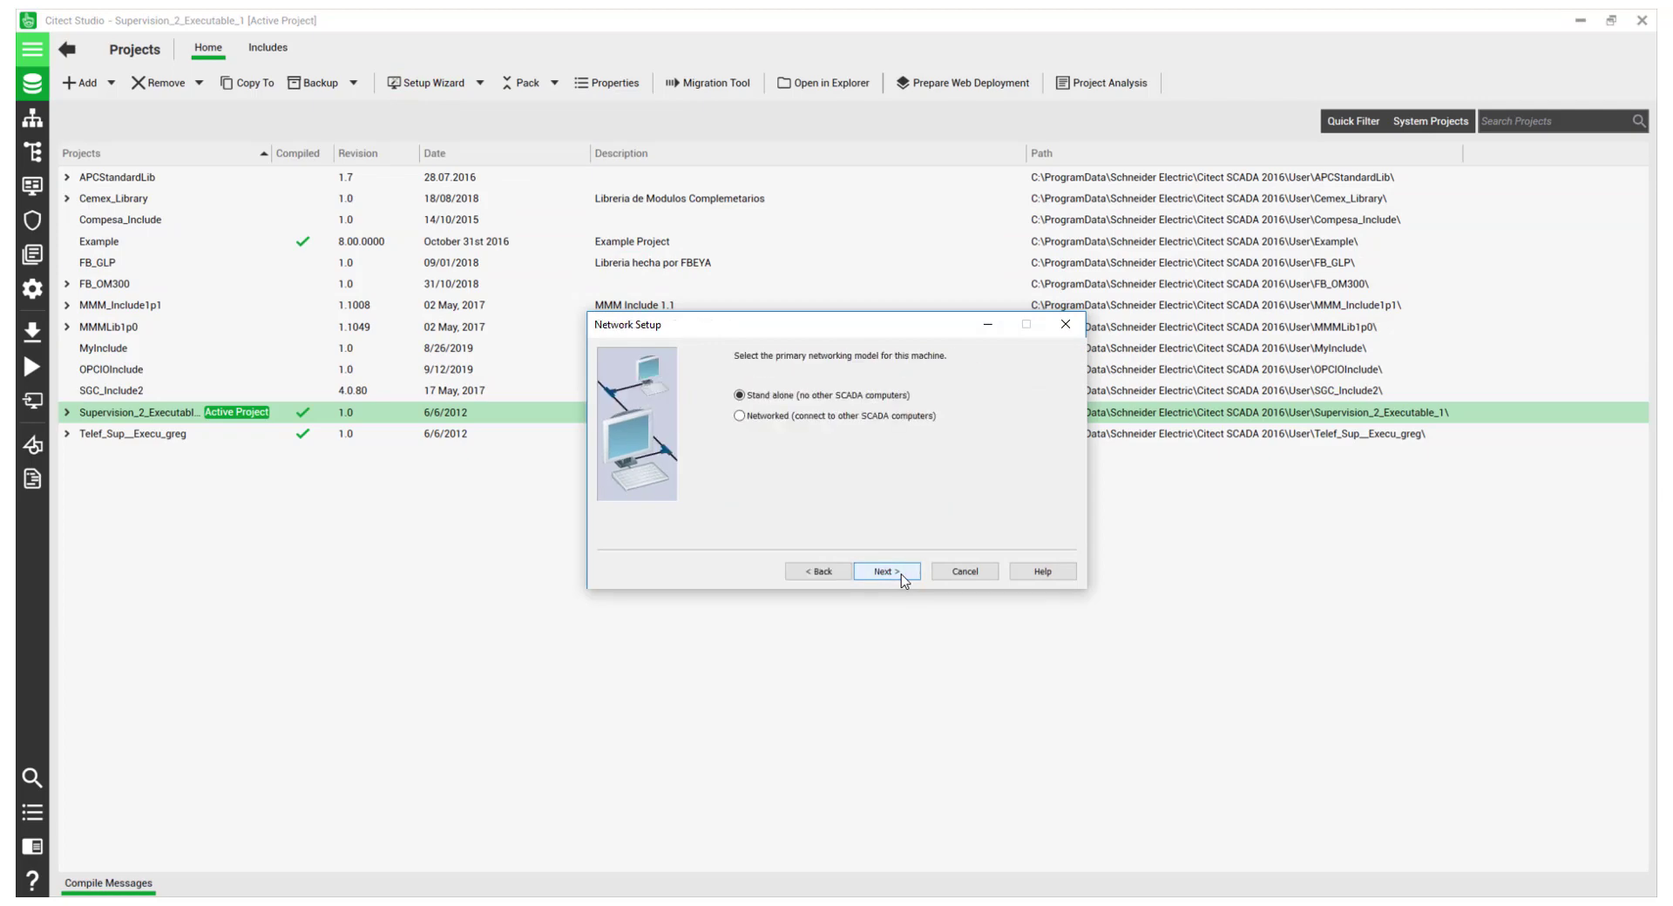
{"action": "left_click", "coordinate": [902, 574]}
{"action": "left_click", "coordinate": [901, 574]}
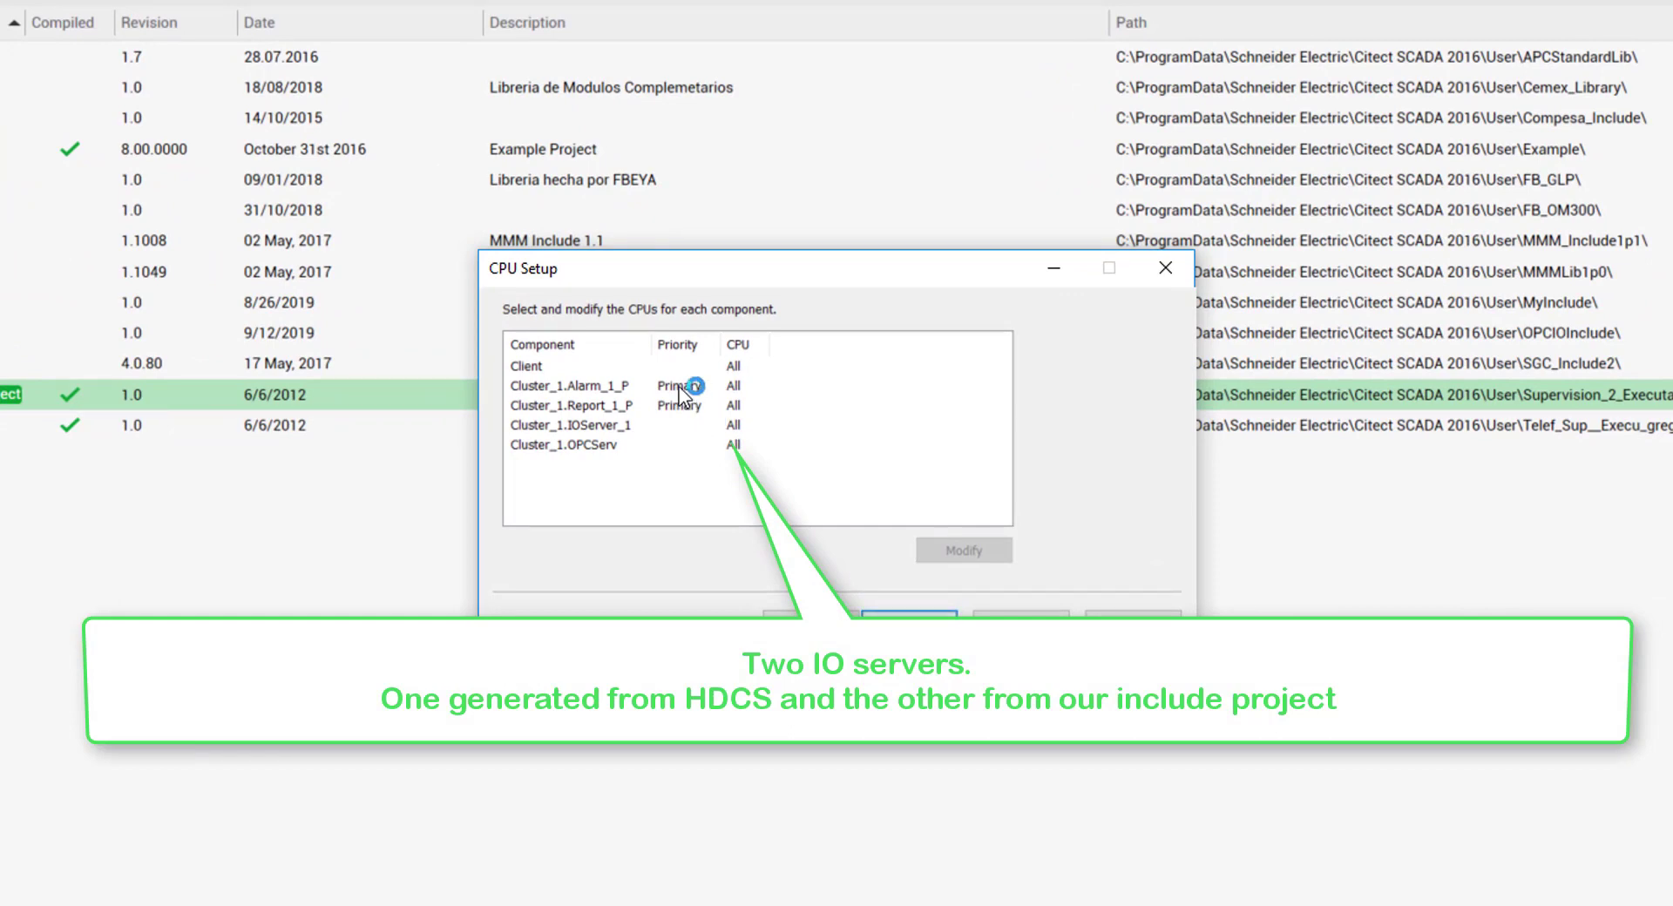
{"action": "left_click_drag", "start_coordinate": [653, 342], "coordinate": [691, 341]}
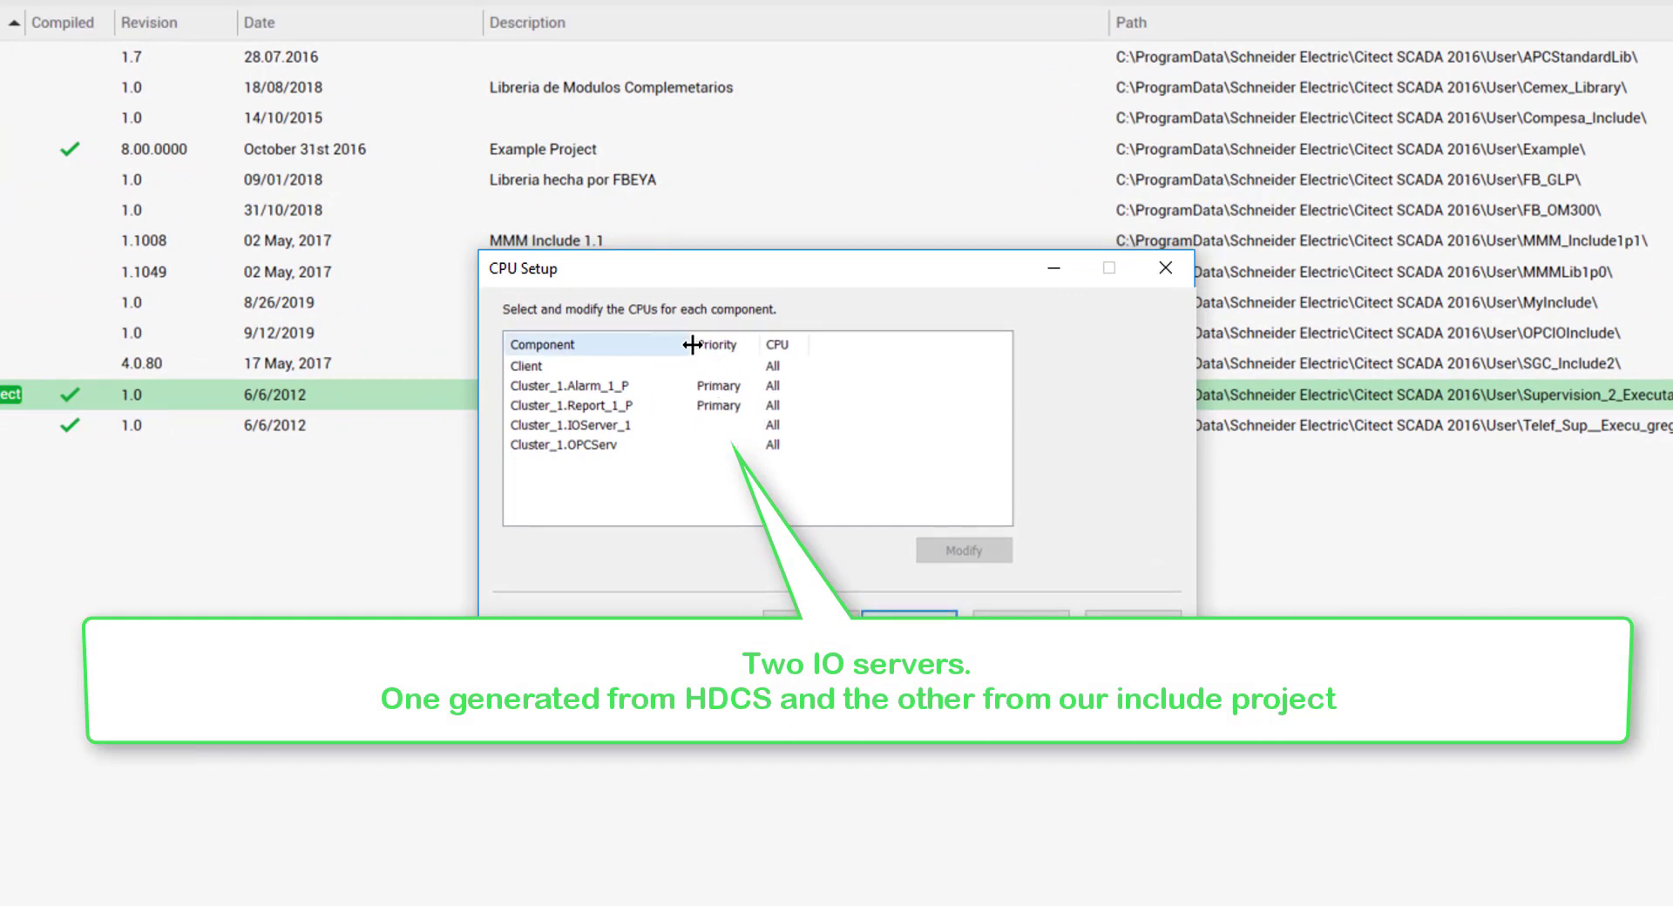
{"action": "left_click", "coordinate": [598, 443]}
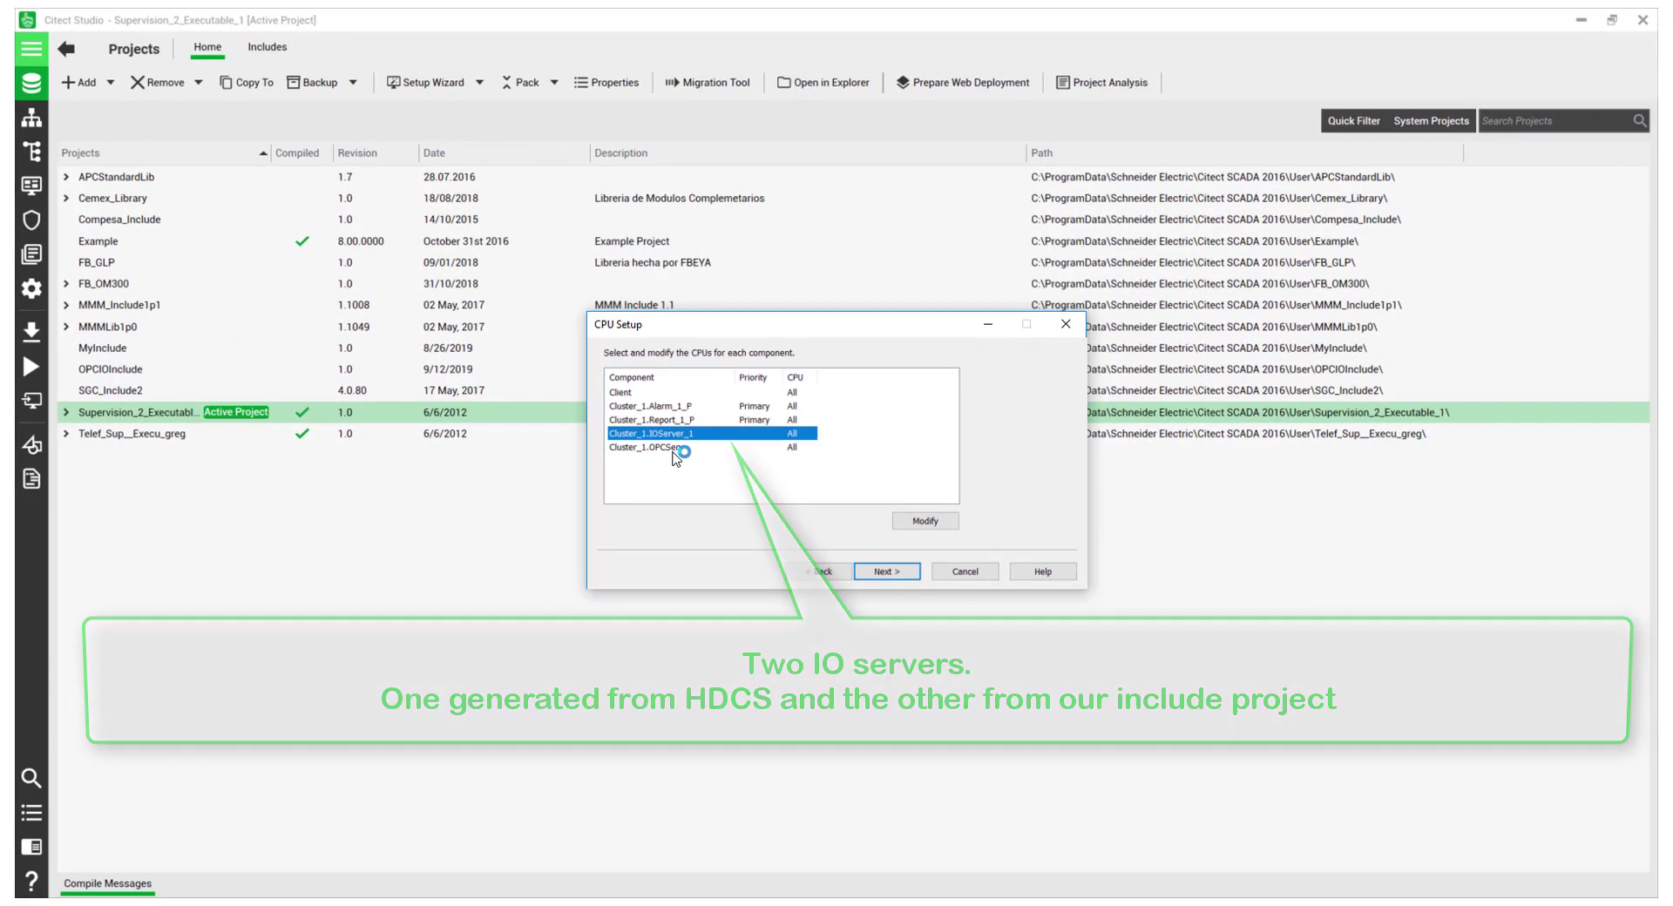
Keep the existing CPU, events, startup function, server authentication and keyboard security settings, and finish the computer setup.
{"action": "left_click", "coordinate": [878, 573]}
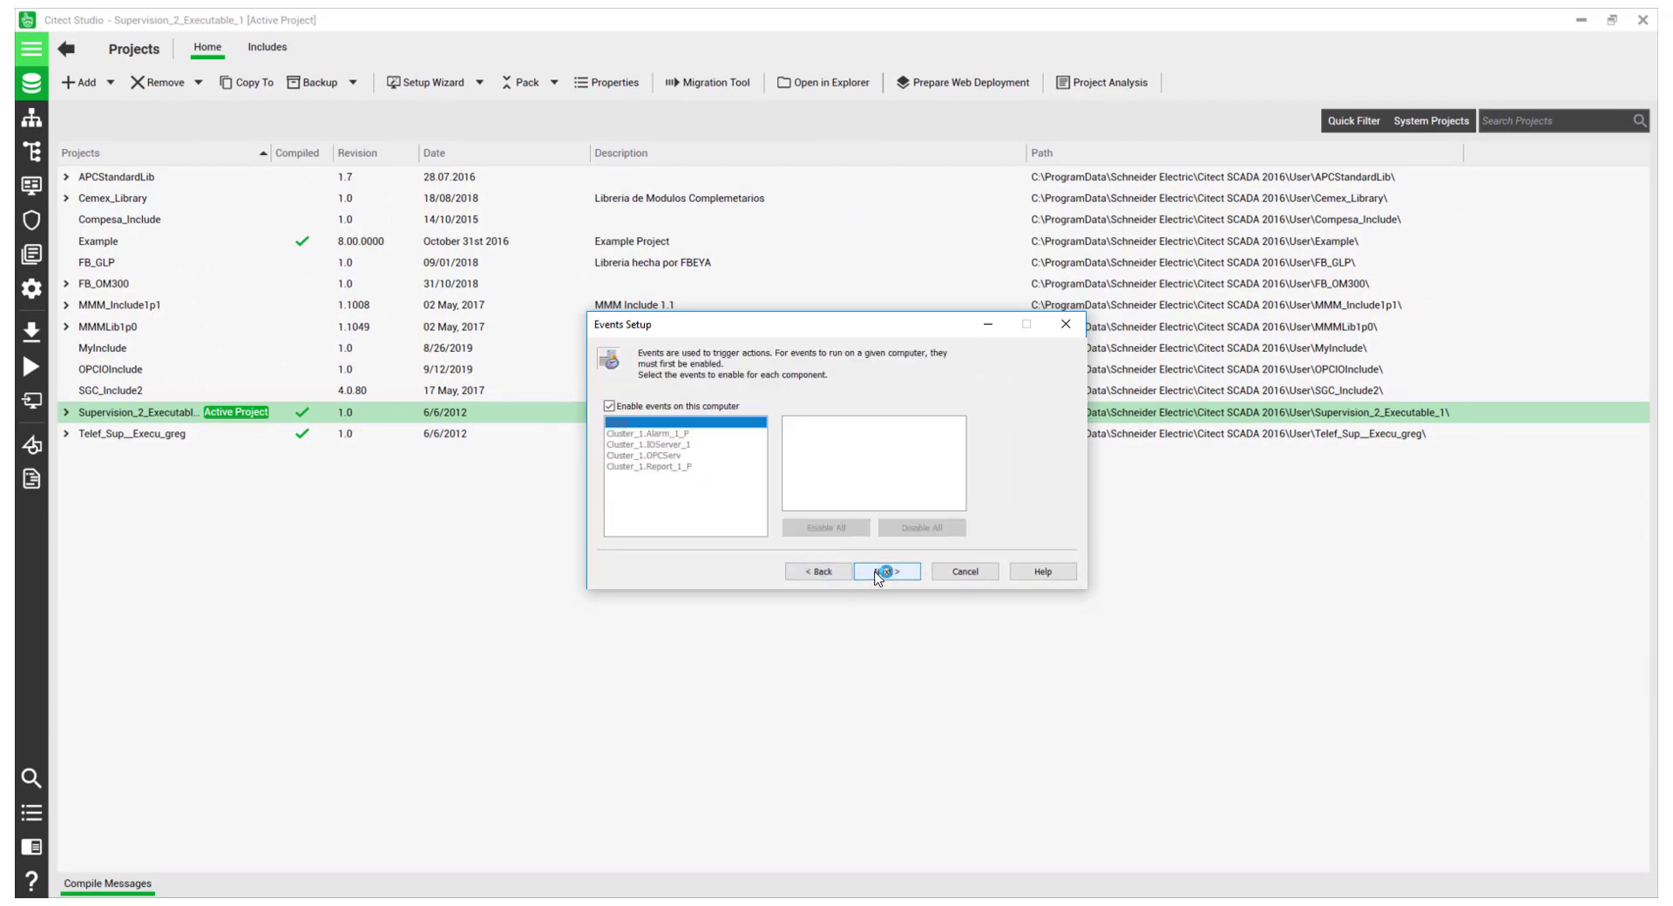
{"action": "left_click", "coordinate": [878, 573]}
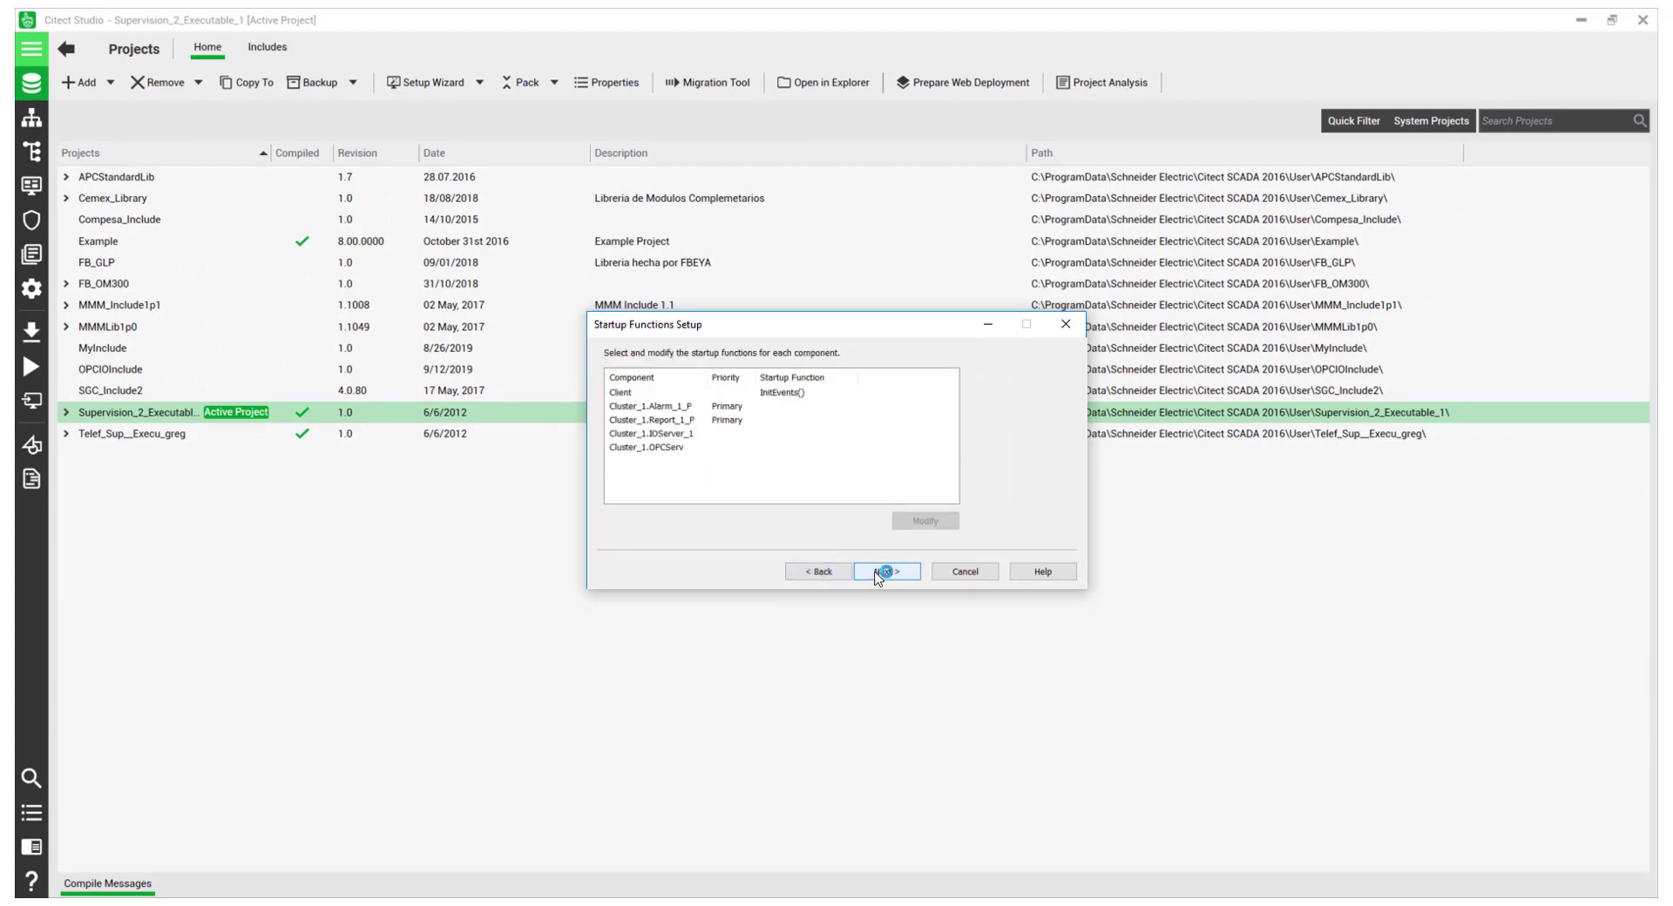
{"action": "left_click", "coordinate": [878, 574]}
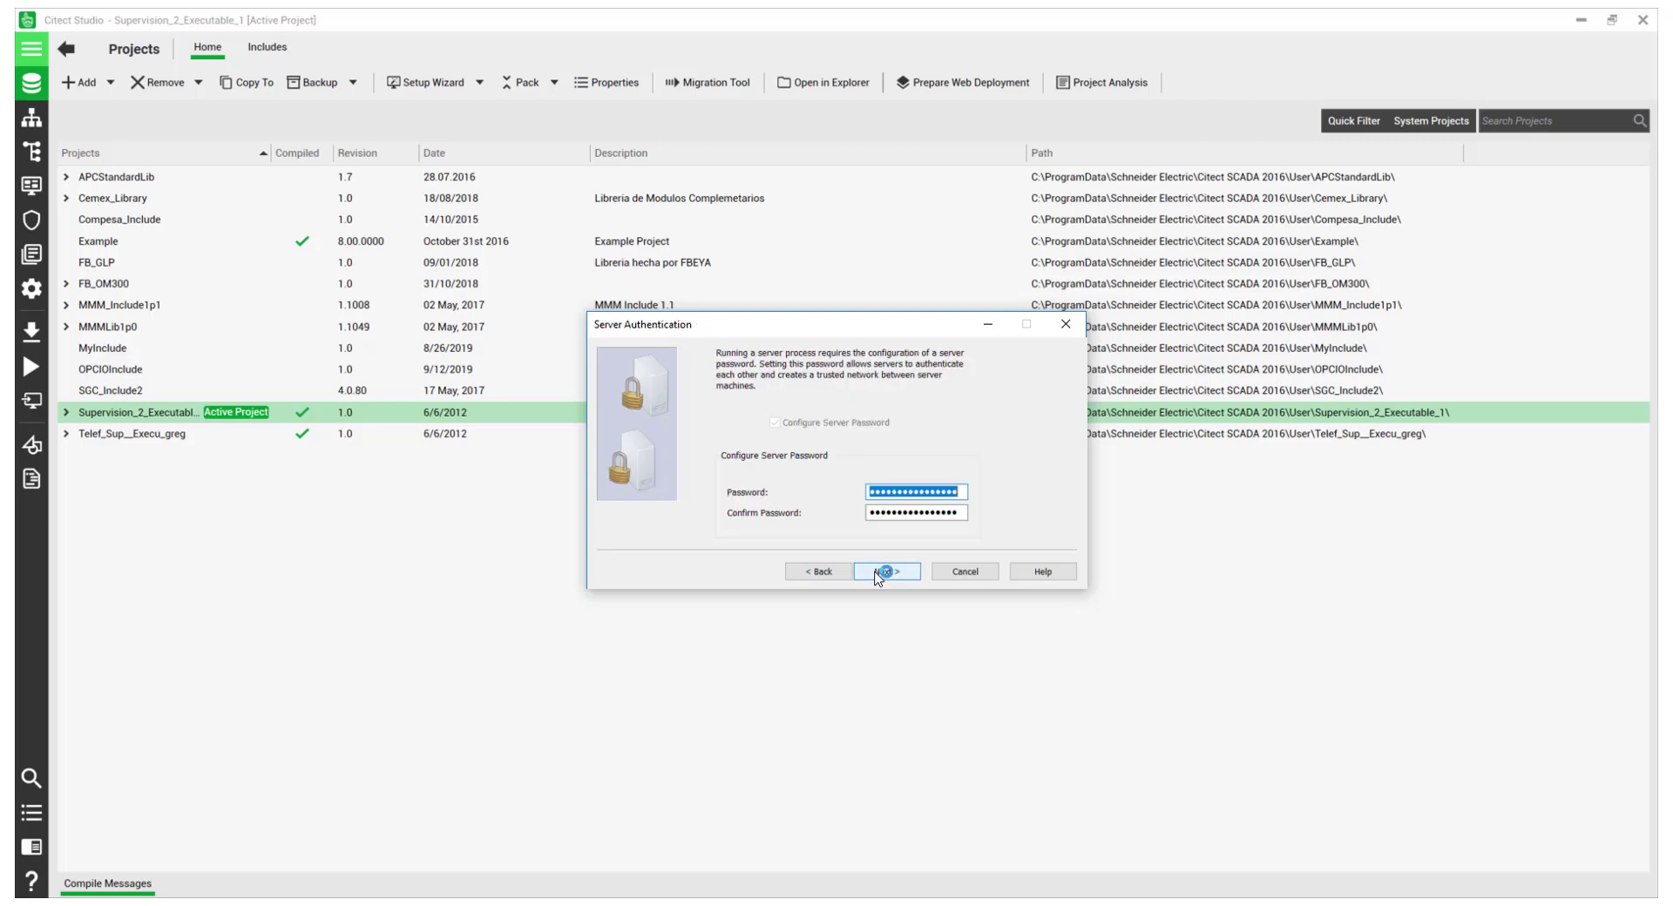
{"action": "left_click", "coordinate": [877, 573]}
{"action": "left_click", "coordinate": [878, 573]}
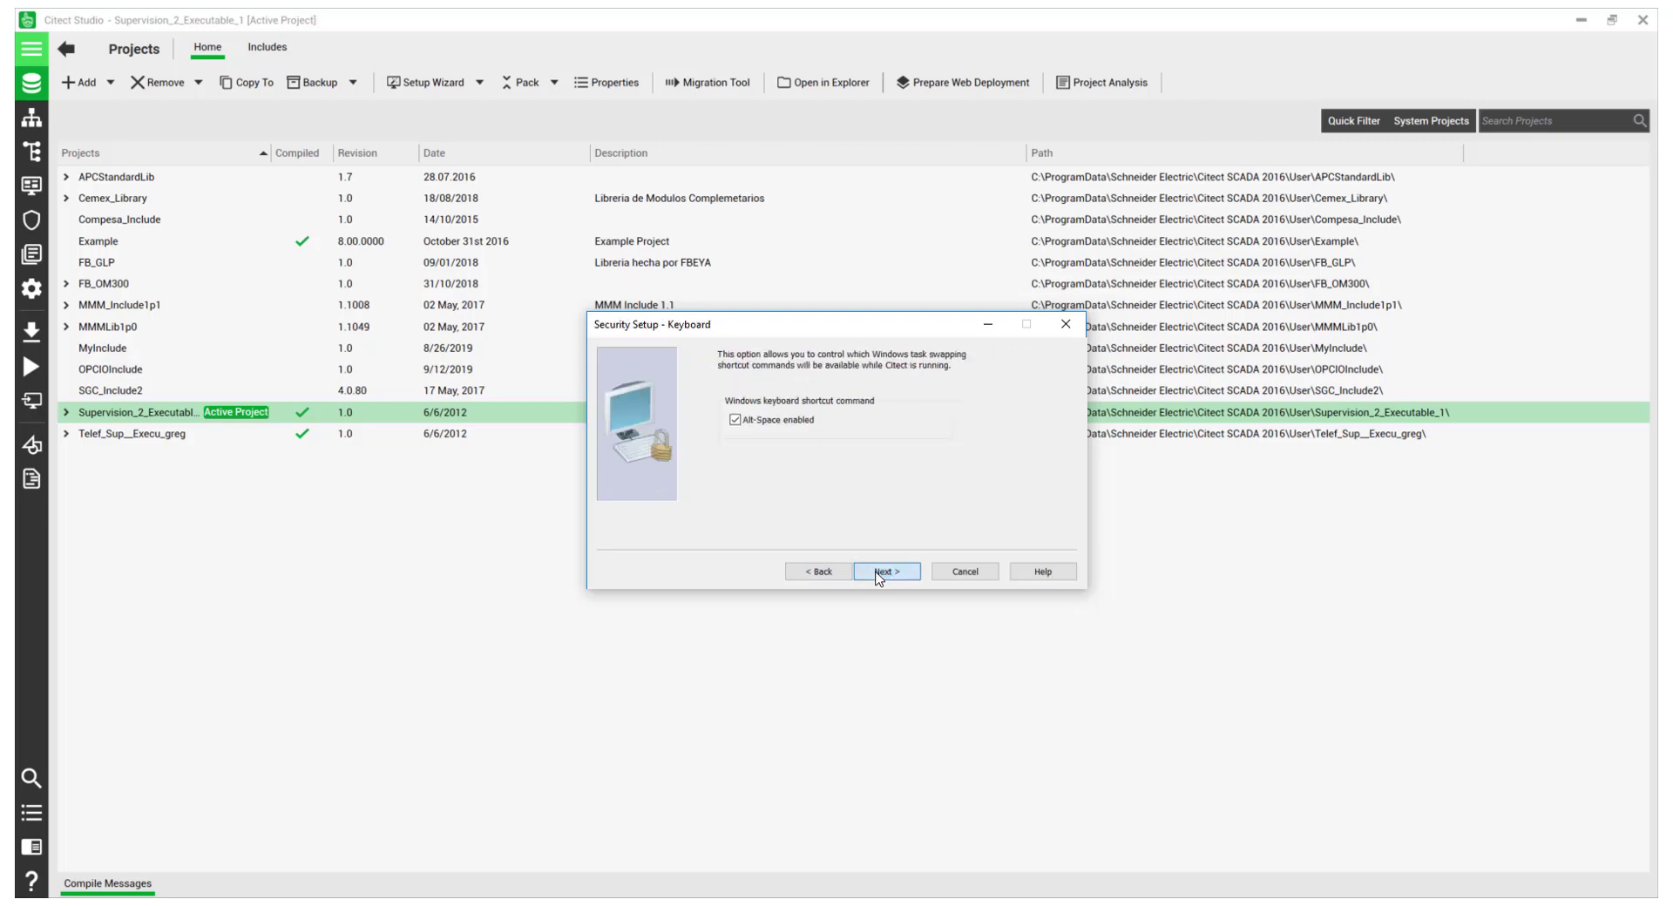
{"action": "left_click", "coordinate": [878, 574]}
{"action": "left_click", "coordinate": [877, 574]}
{"action": "left_click", "coordinate": [877, 574]}
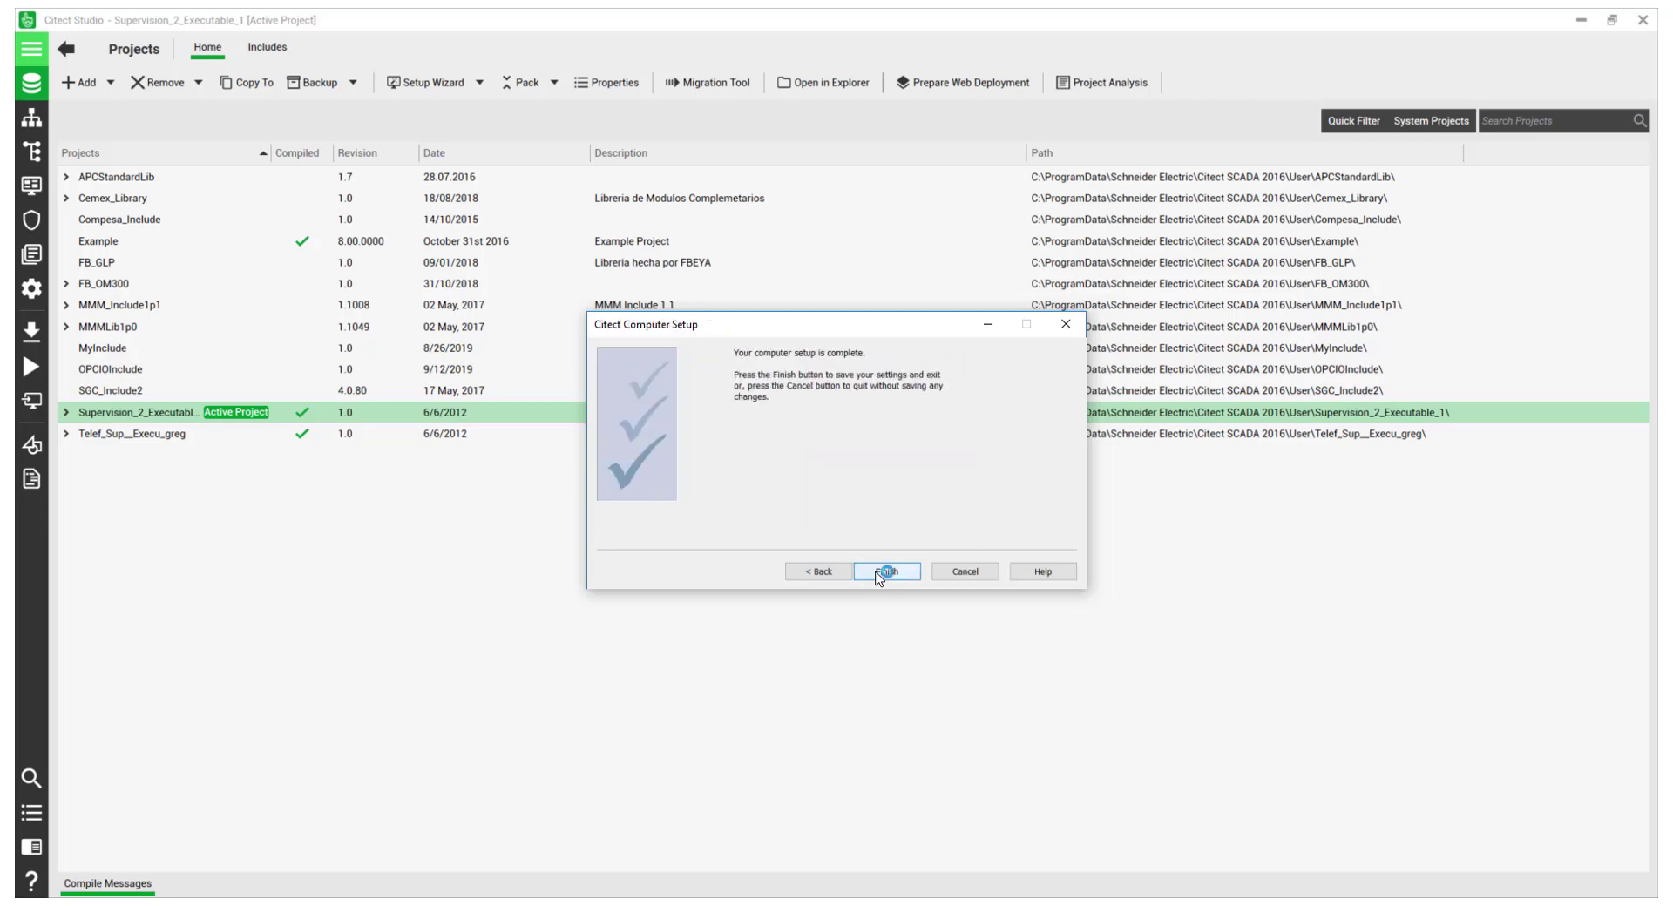
{"action": "left_click", "coordinate": [877, 573]}
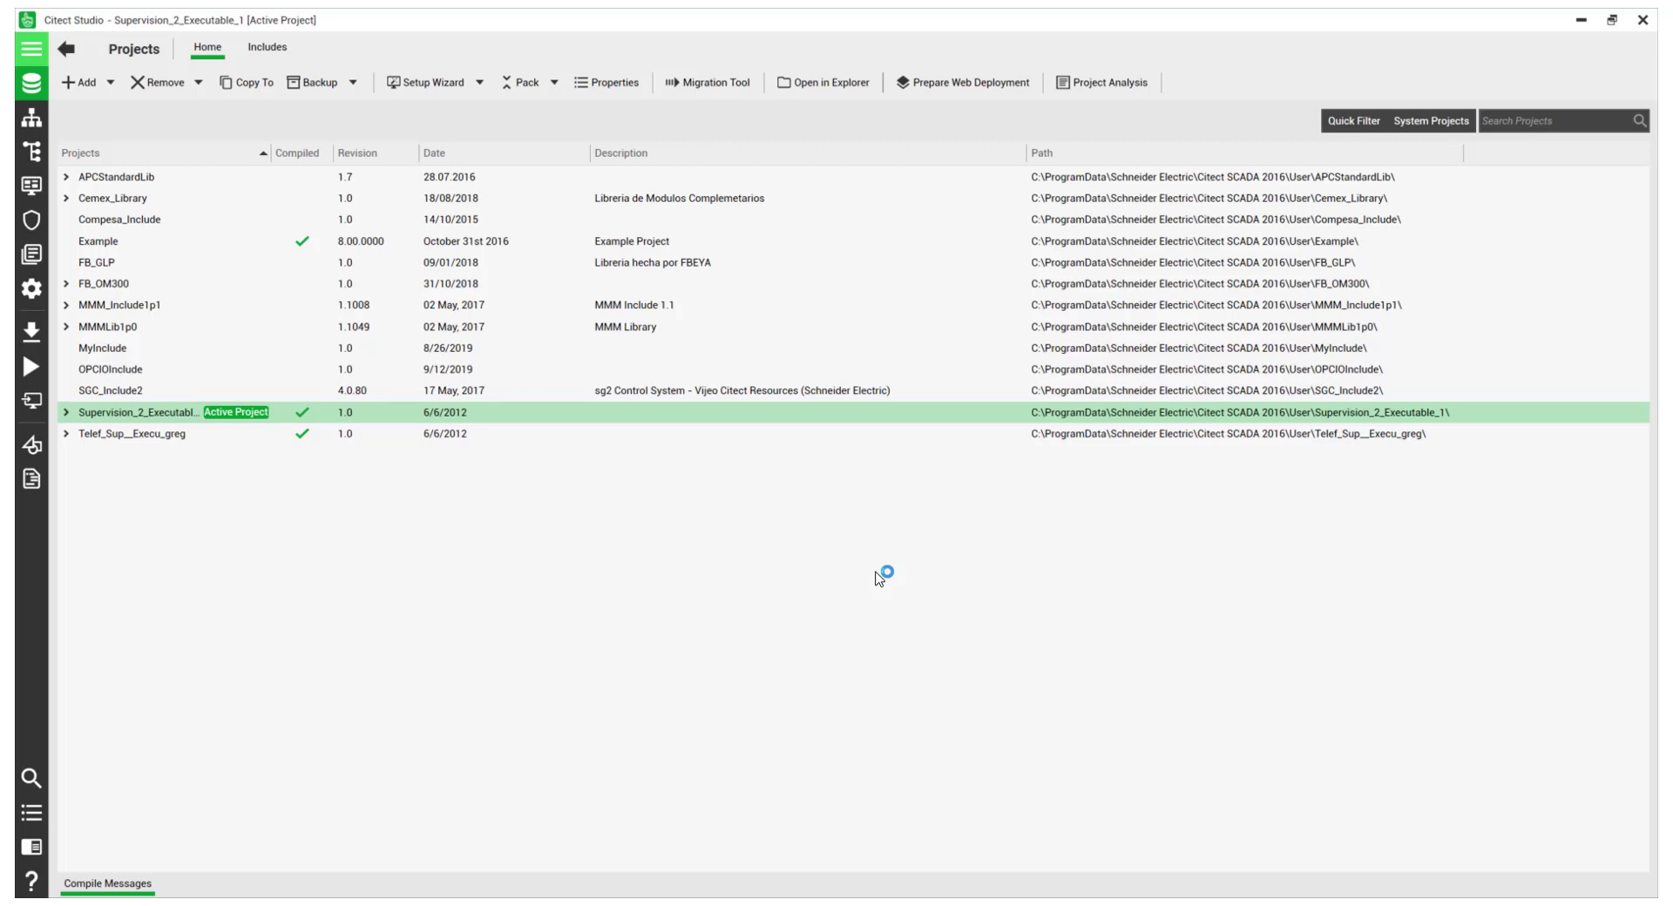
Run the active project and examine the IOServer_1 and OPCServ processes in Runtime Manager, widening its columns and window to show the full list.
{"action": "left_click", "coordinate": [26, 373]}
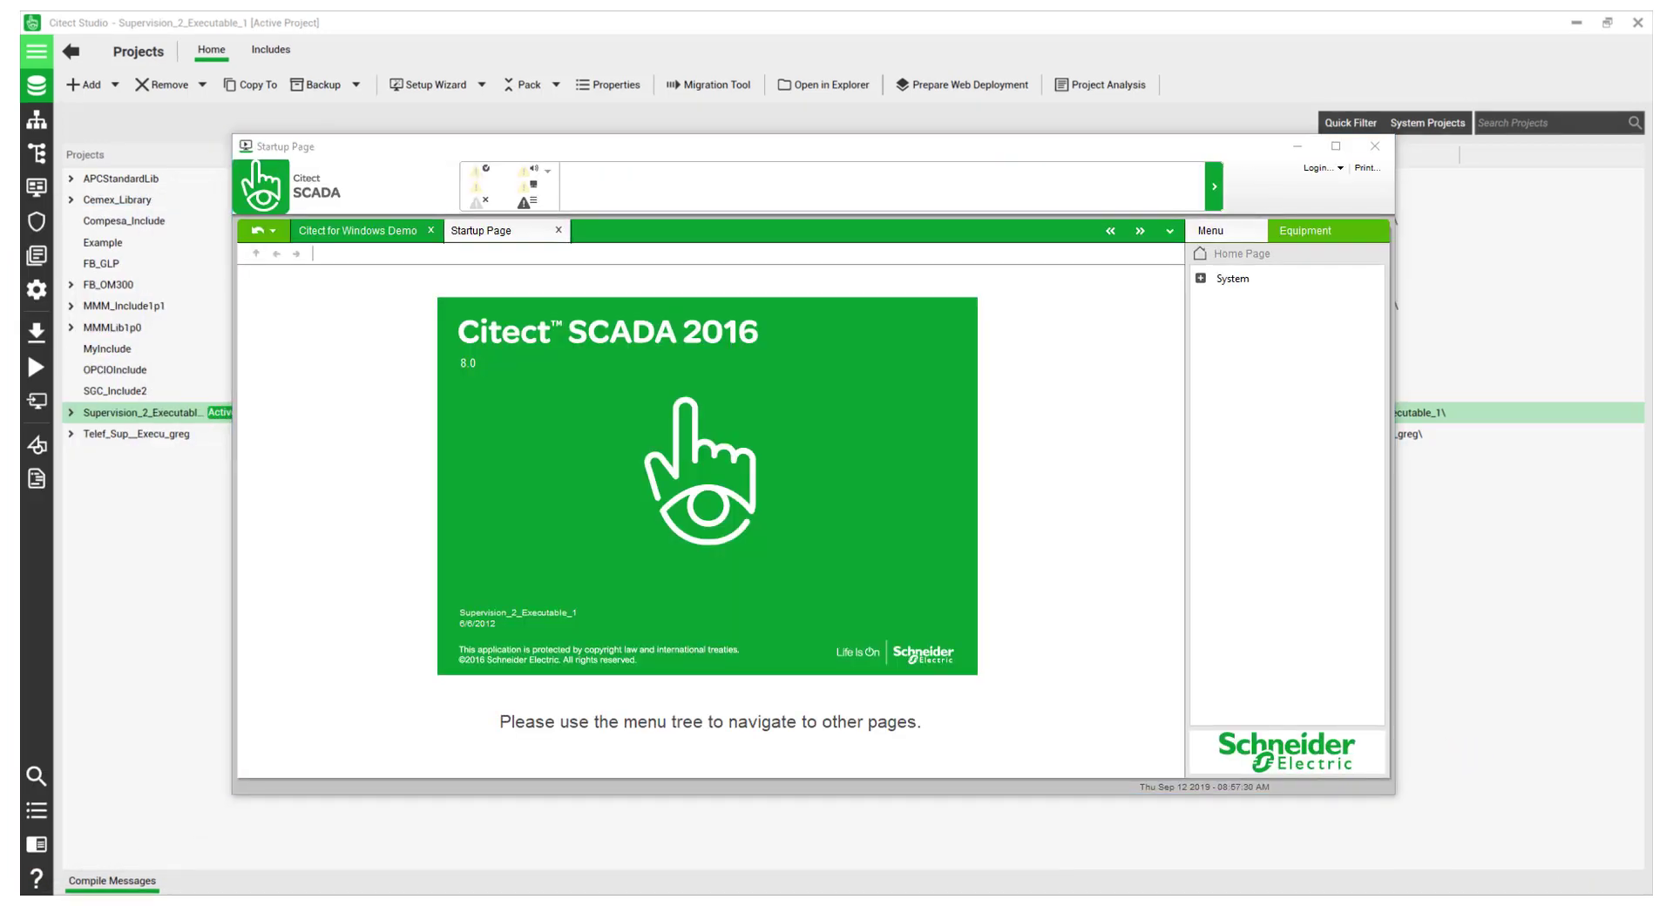
{"action": "left_click_drag", "start_coordinate": [817, 254], "coordinate": [1094, 291]}
{"action": "left_click_drag", "start_coordinate": [1040, 391], "coordinate": [1112, 392]}
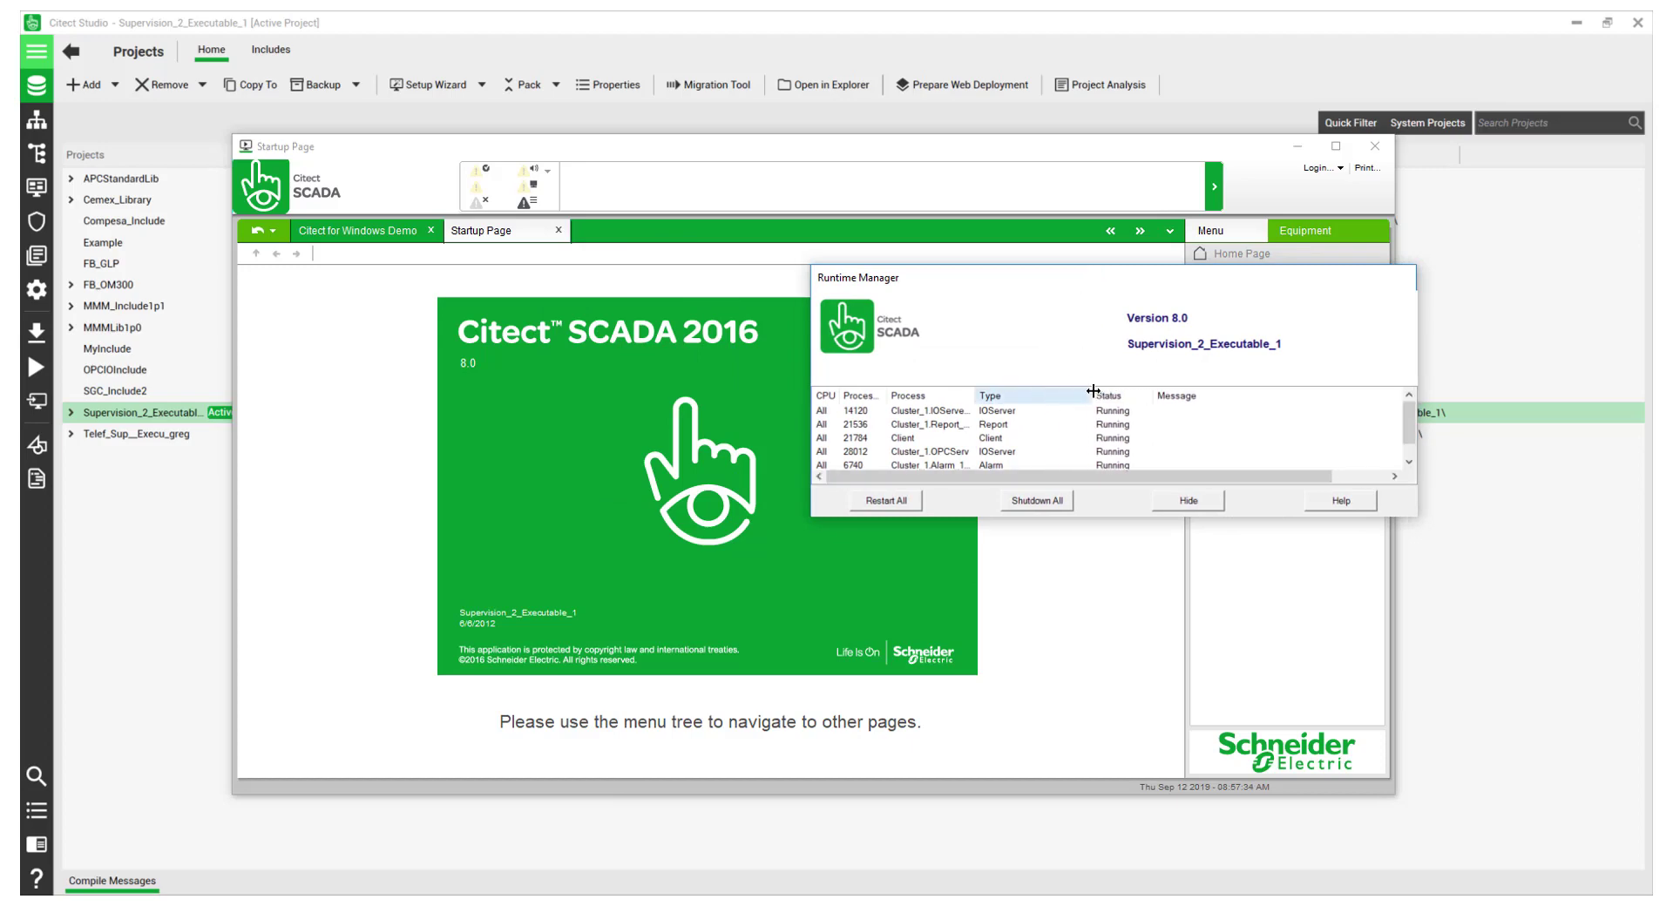
{"action": "left_click_drag", "start_coordinate": [974, 391], "coordinate": [1025, 391]}
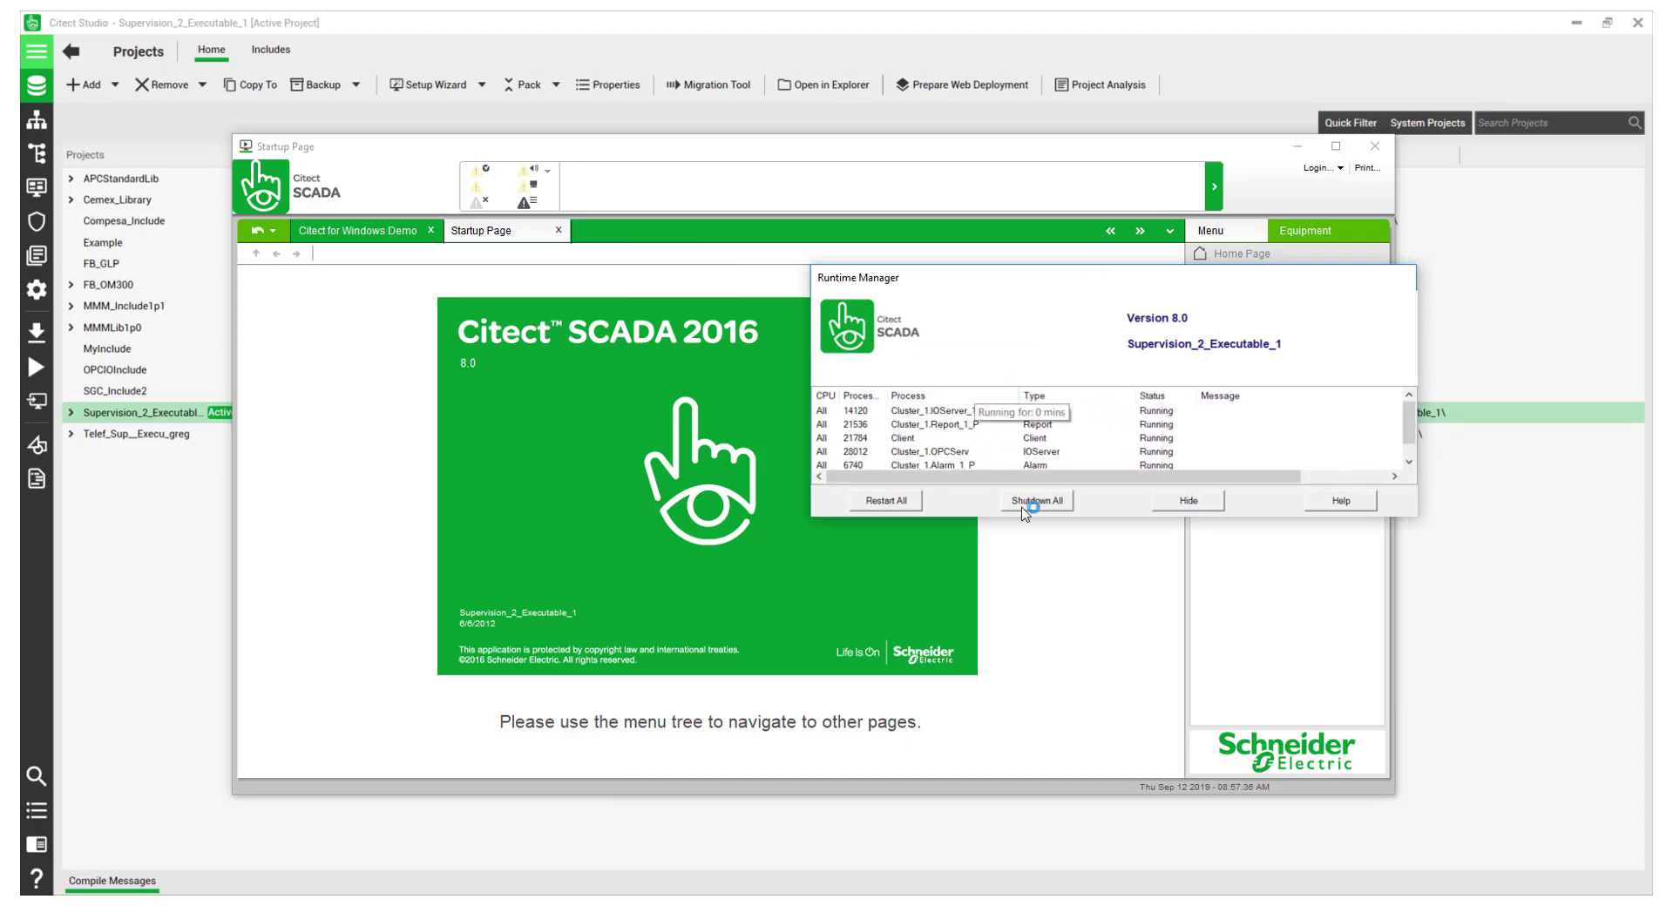
{"action": "left_click_drag", "start_coordinate": [992, 518], "coordinate": [992, 566]}
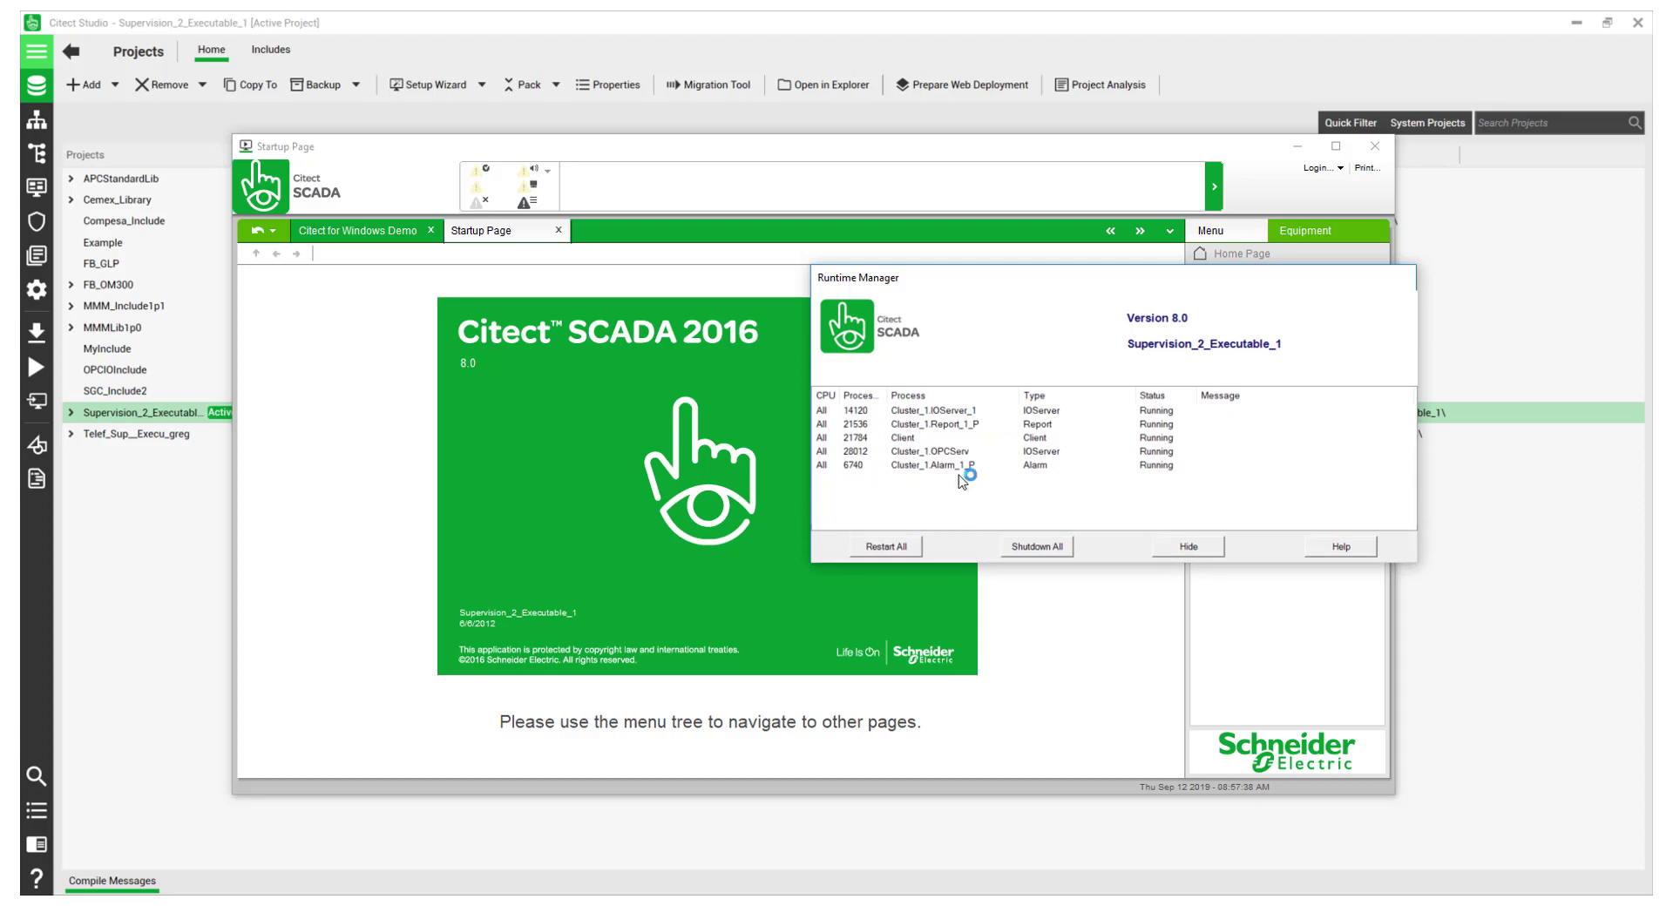
{"action": "left_click", "coordinate": [948, 453]}
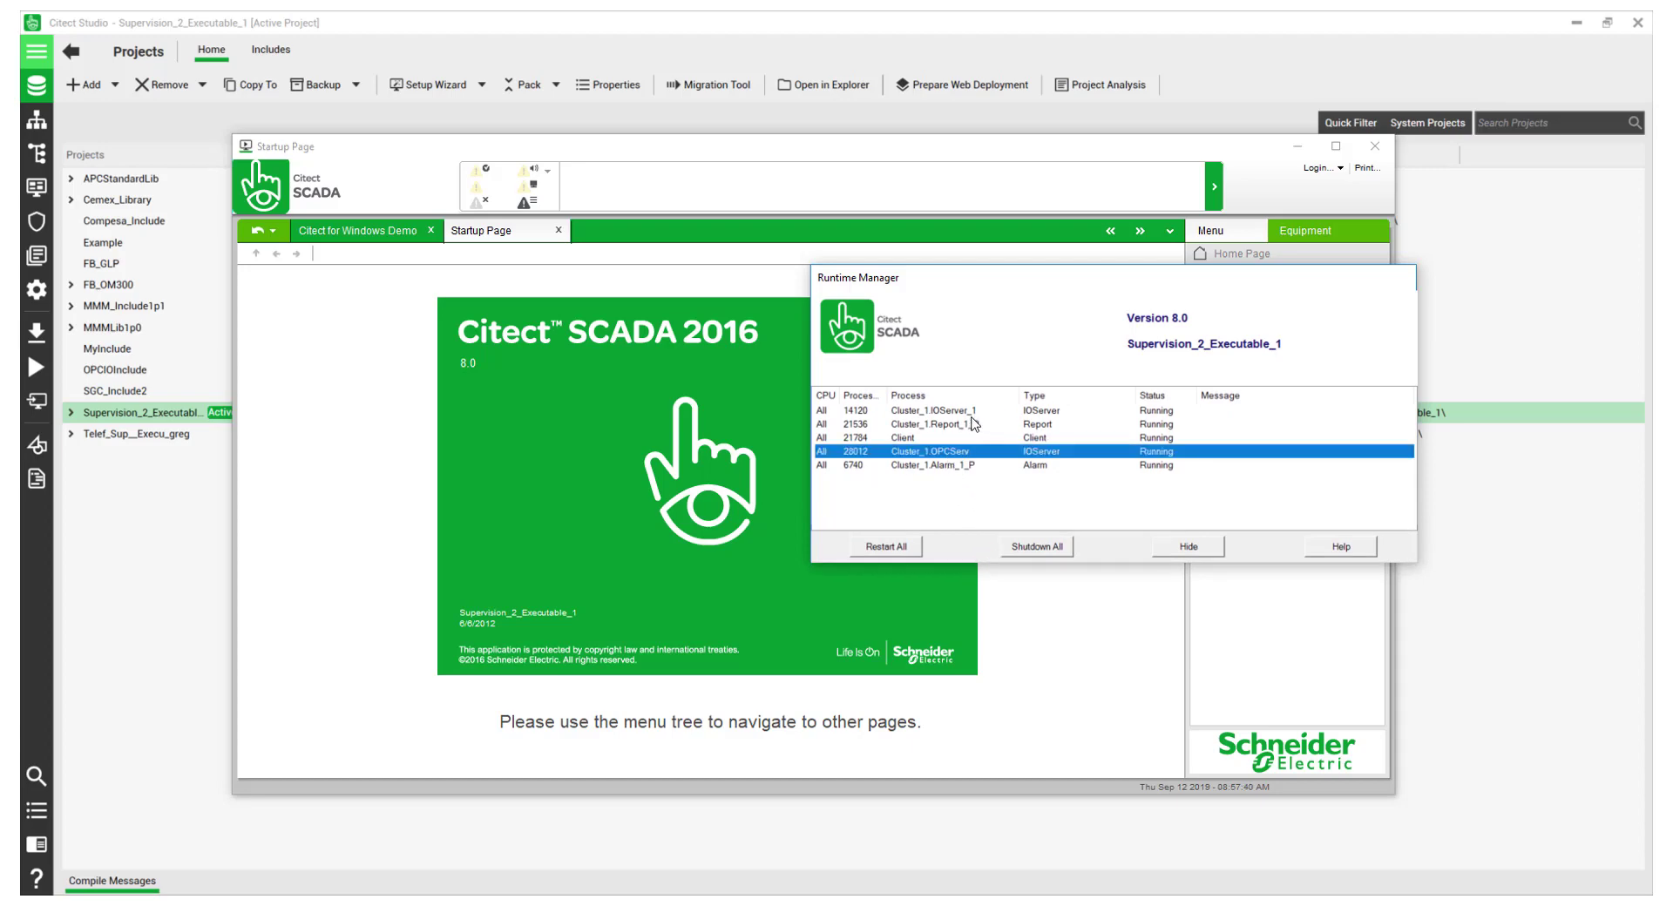
{"action": "left_click", "coordinate": [961, 412]}
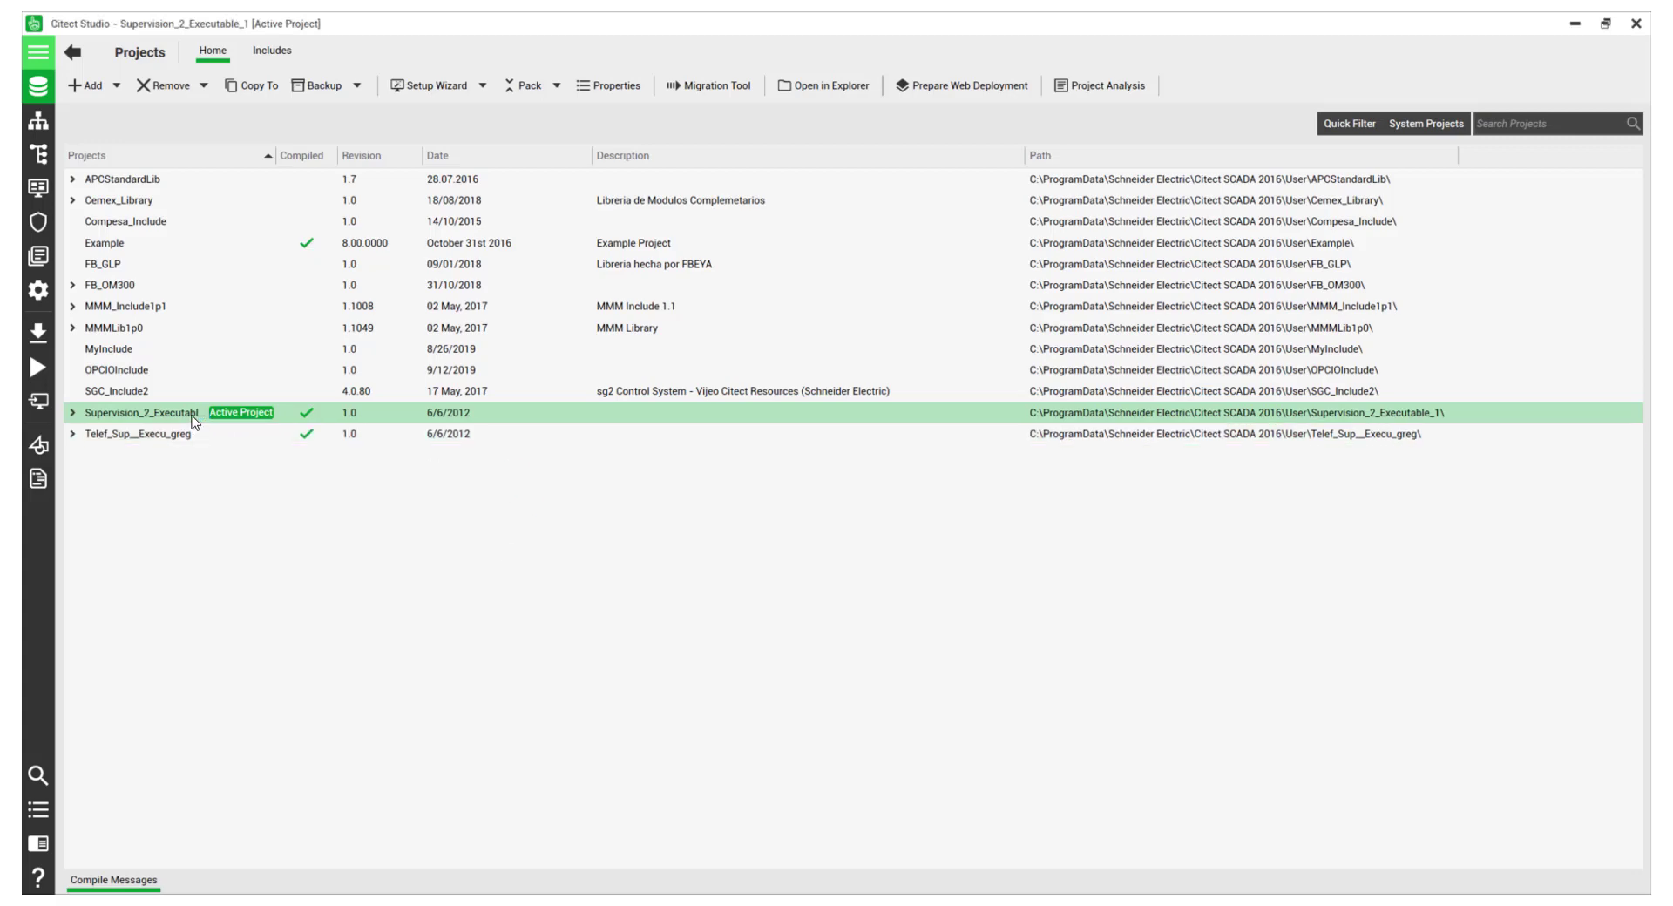
Compare the network addresses of the OPCServ and IOServer_1 I/O servers in the project topology.
{"action": "left_click", "coordinate": [38, 121]}
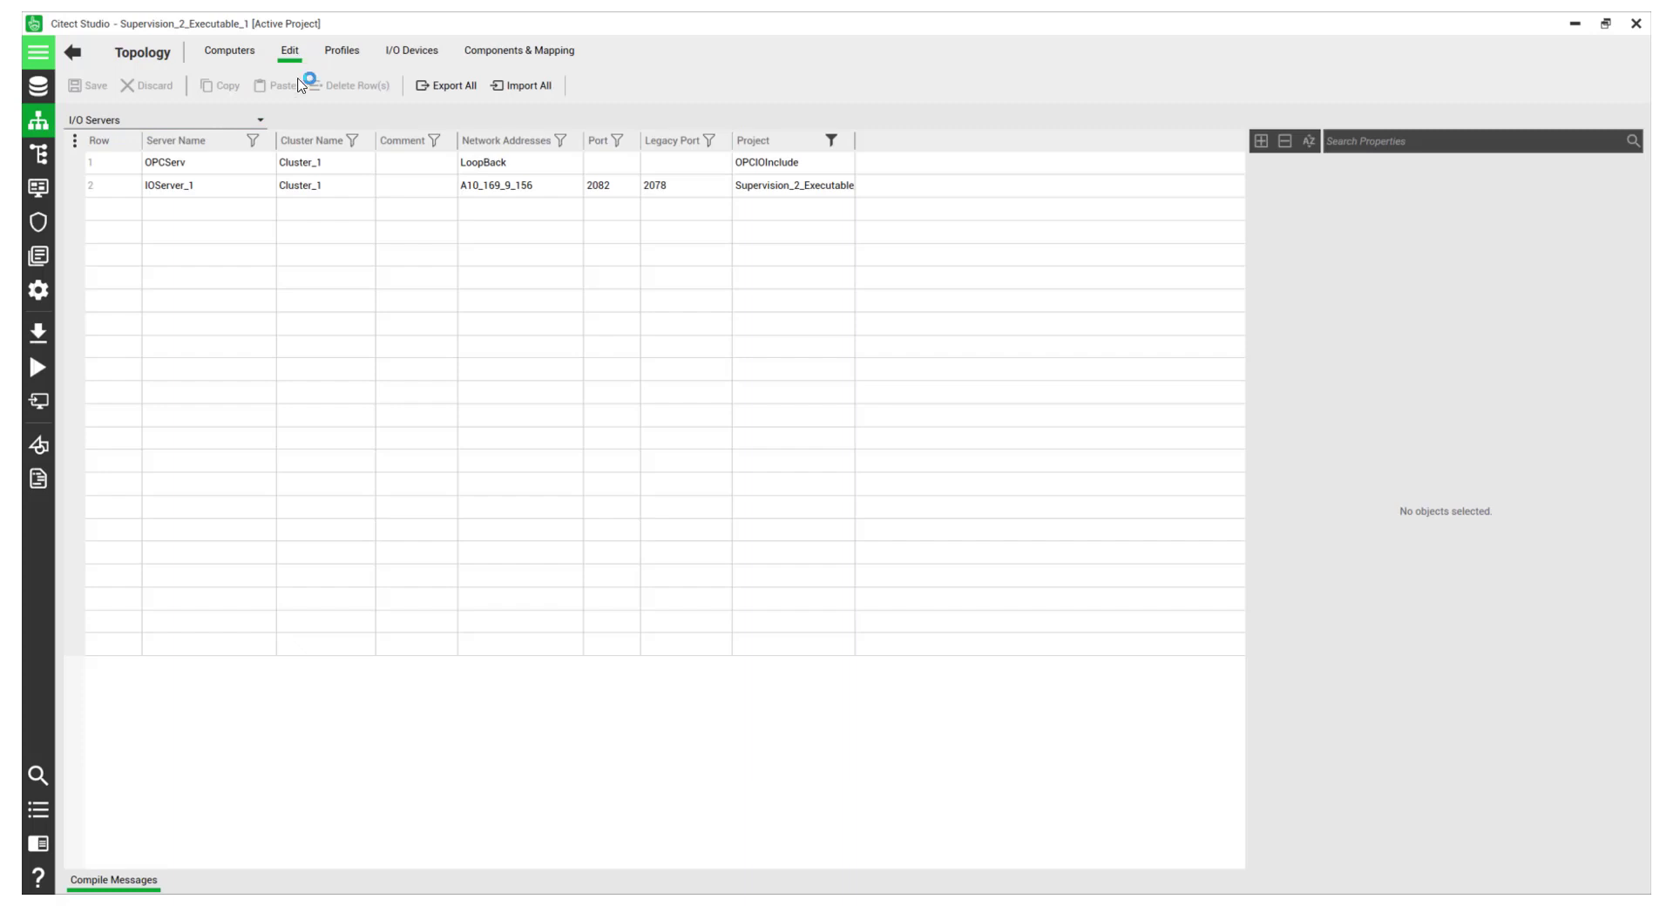
{"action": "left_click", "coordinate": [175, 165]}
{"action": "left_click", "coordinate": [510, 165]}
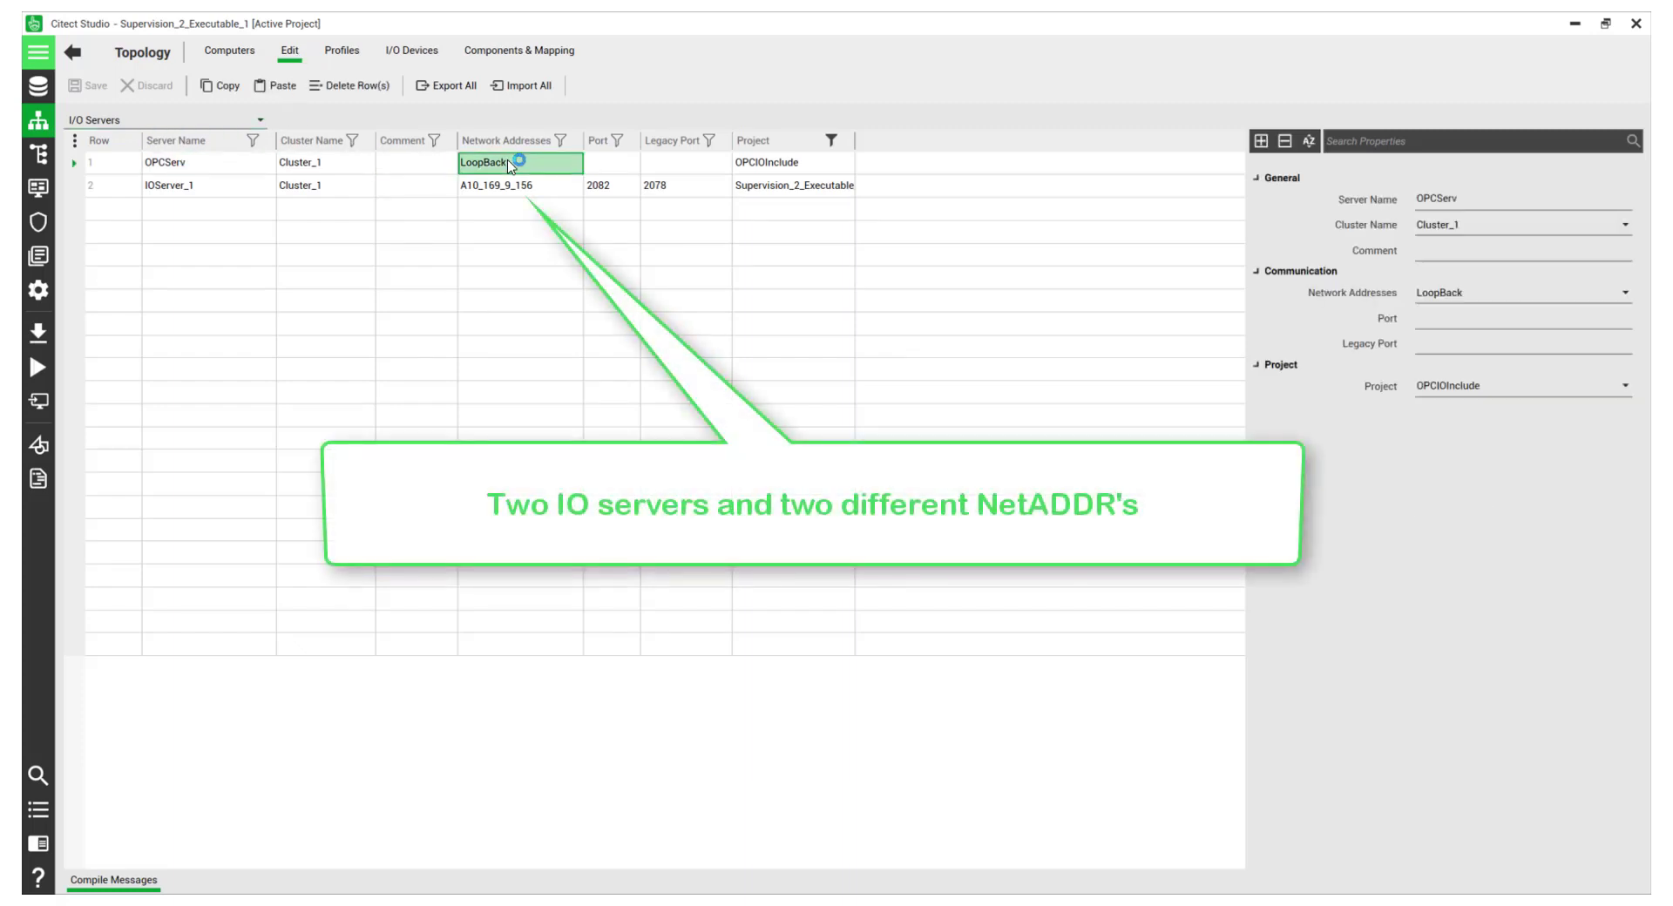
{"action": "left_click", "coordinate": [521, 190]}
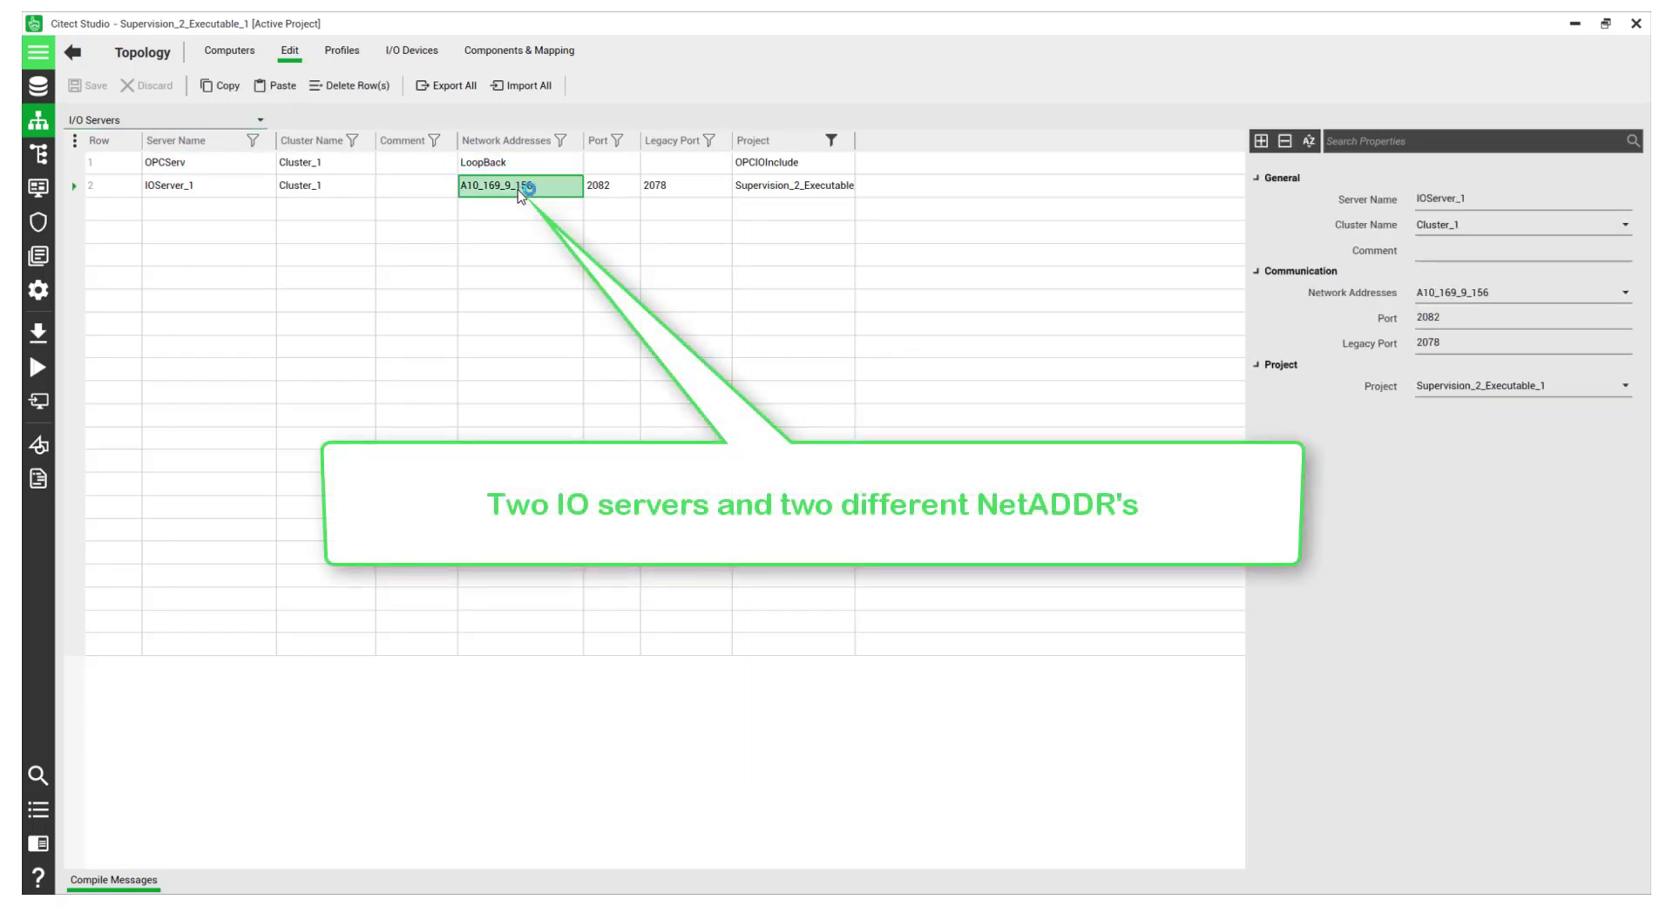
Set IOServer_1's network address to LoopBack, save the change, and compile Supervision_2_Executable_1.
{"action": "left_click", "coordinate": [534, 188]}
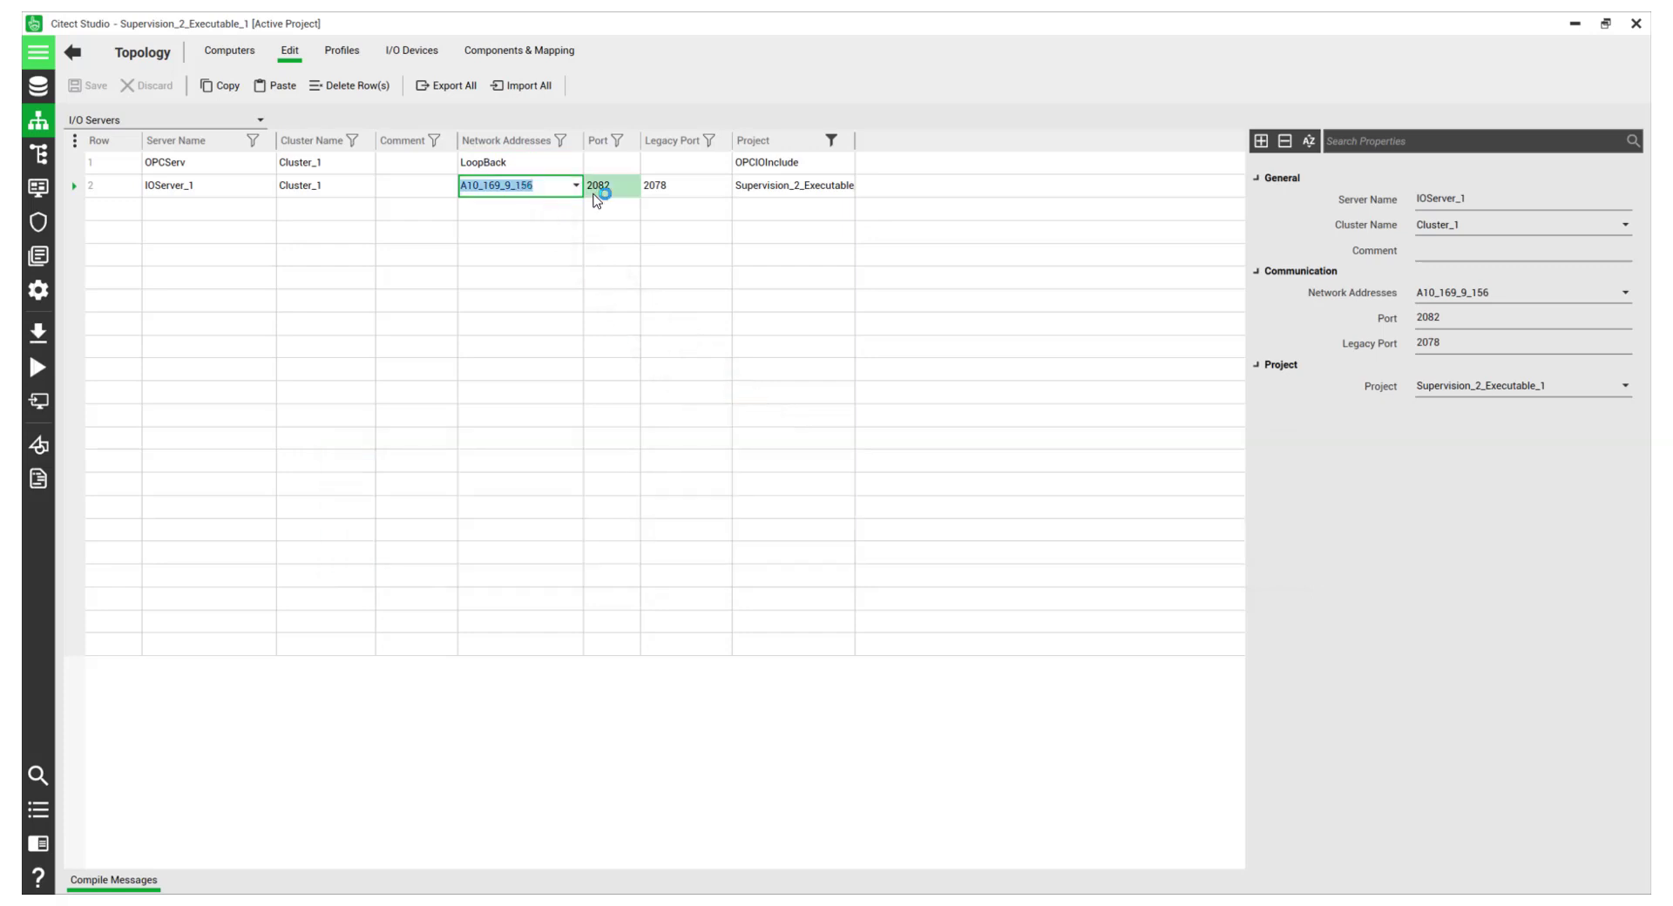
{"action": "left_click", "coordinate": [576, 186]}
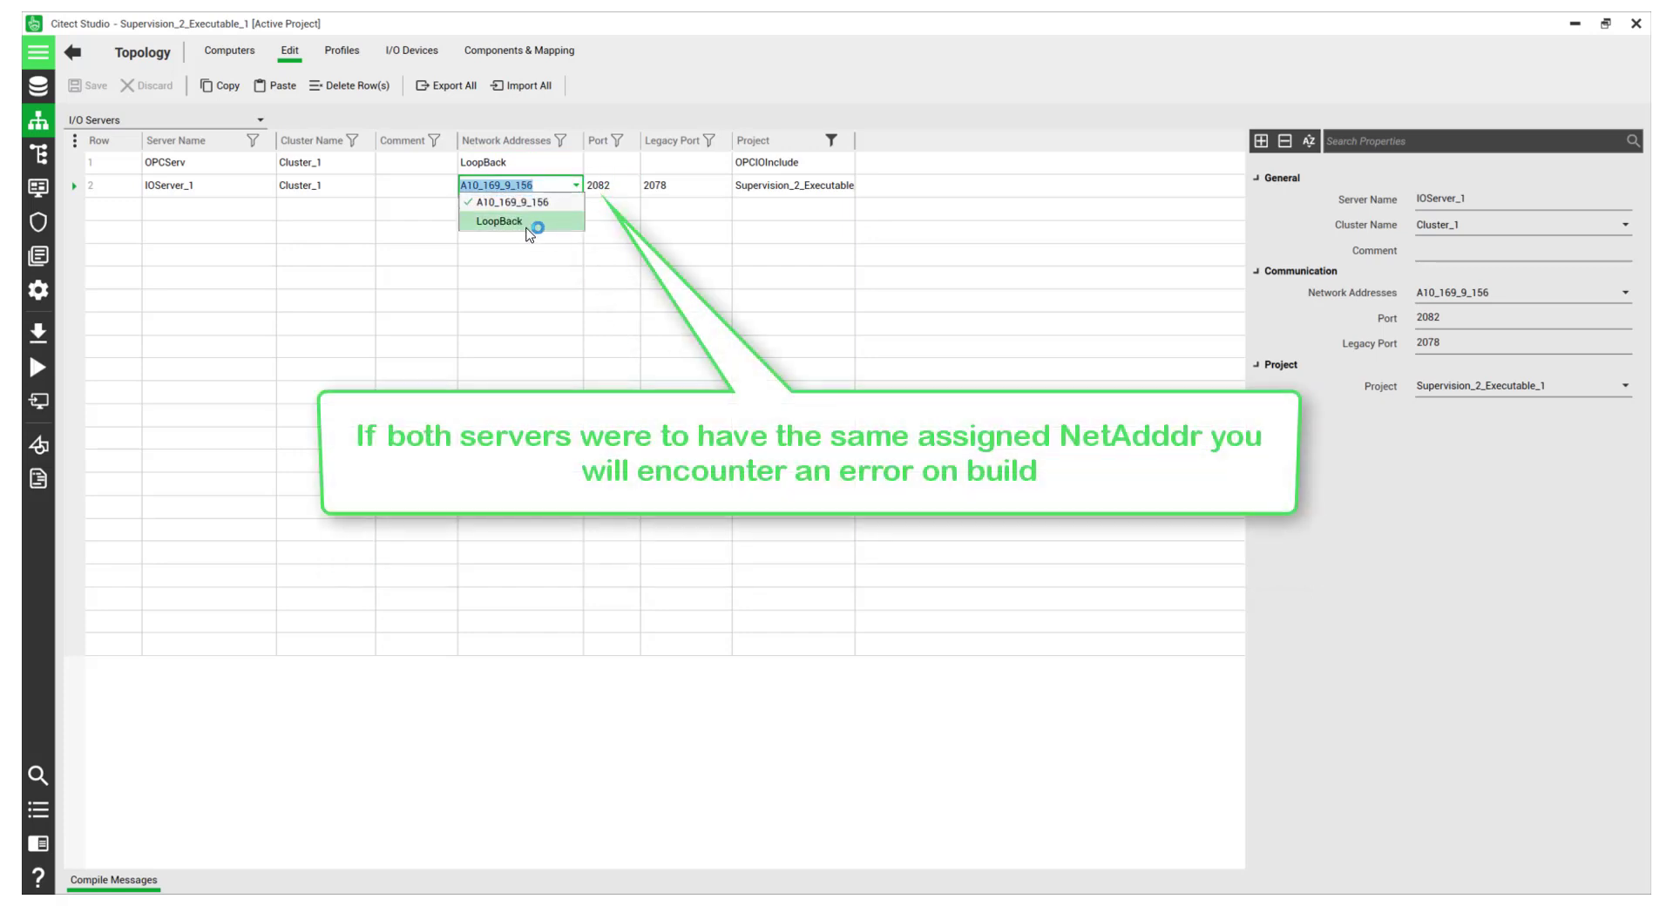
{"action": "left_click", "coordinate": [533, 224]}
{"action": "left_click", "coordinate": [527, 275]}
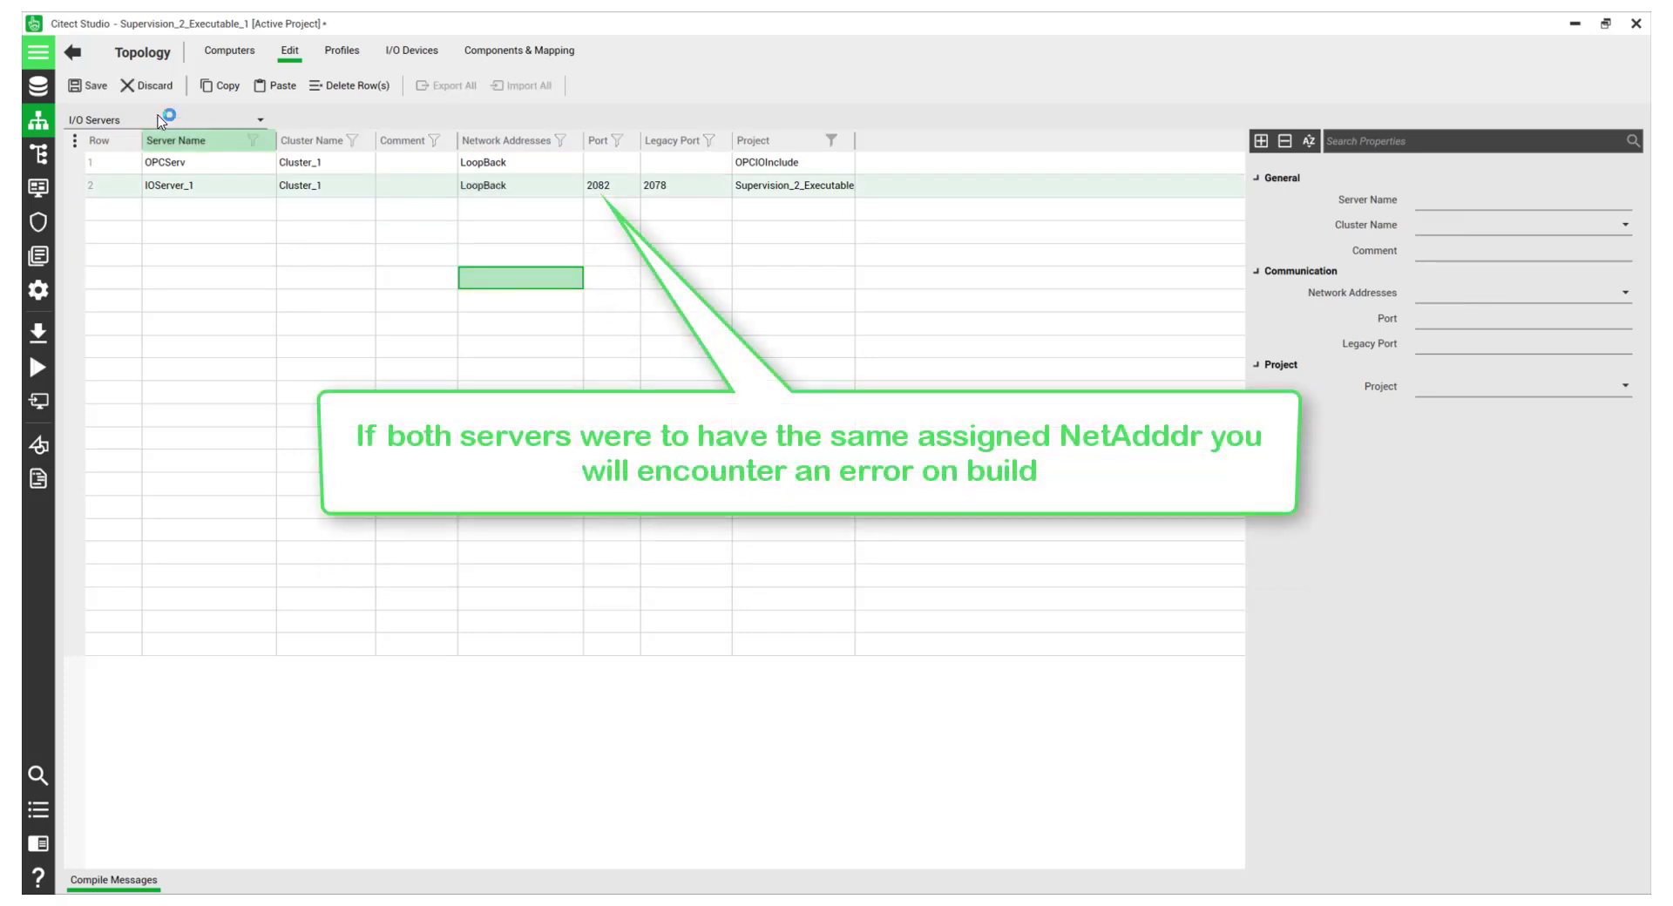
{"action": "left_click", "coordinate": [94, 86]}
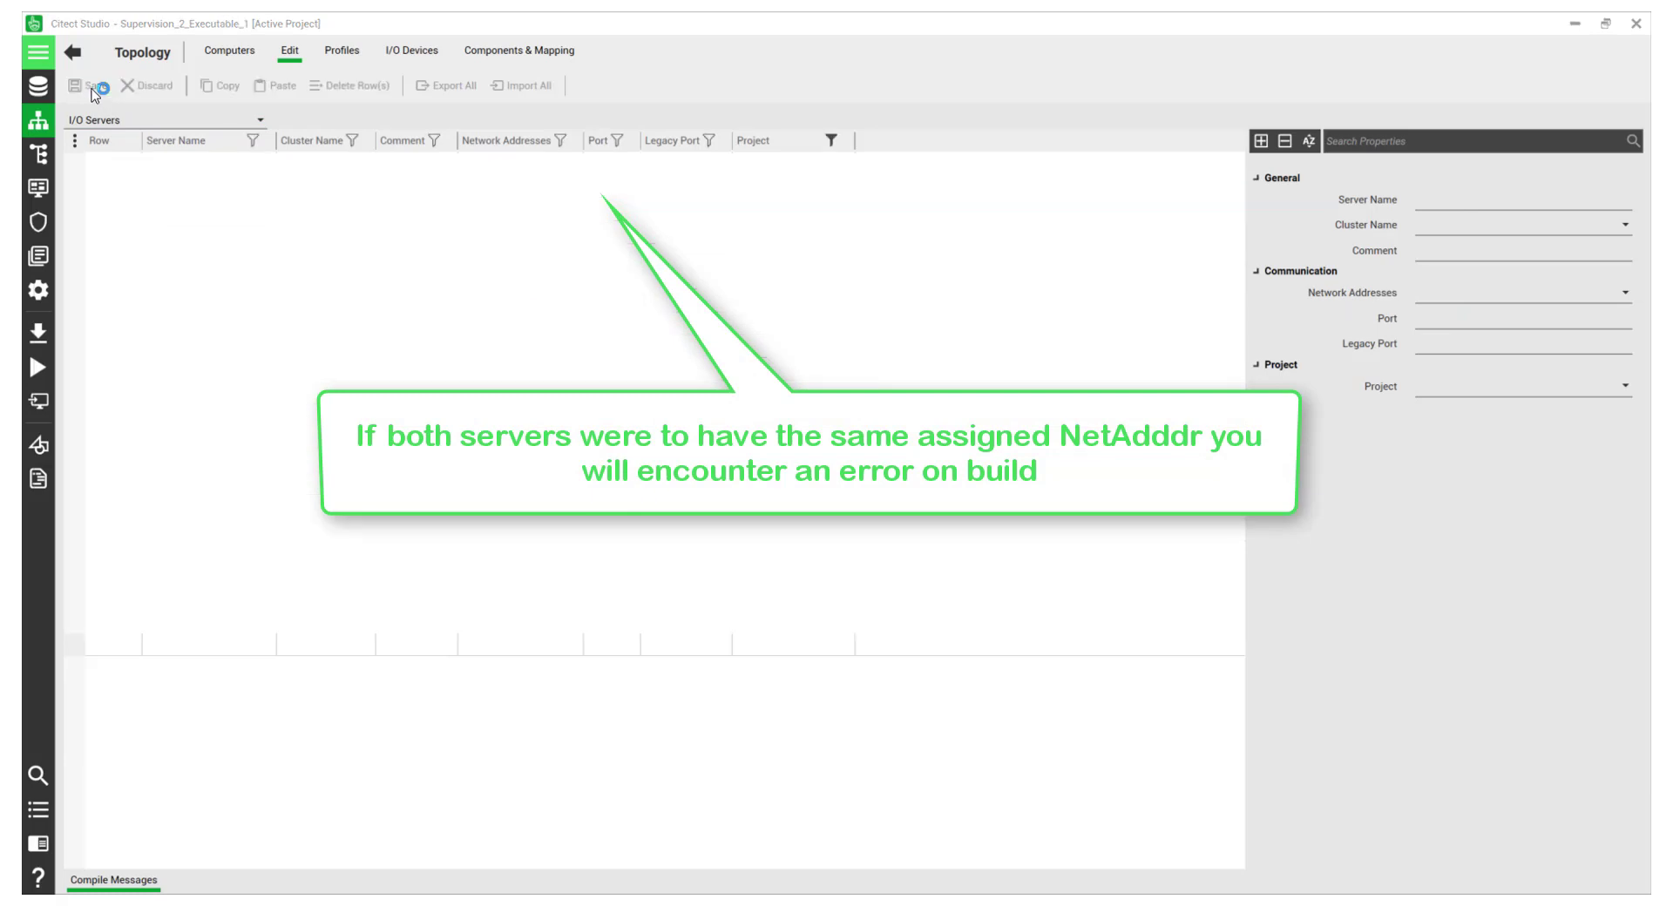
{"action": "left_click", "coordinate": [39, 86]}
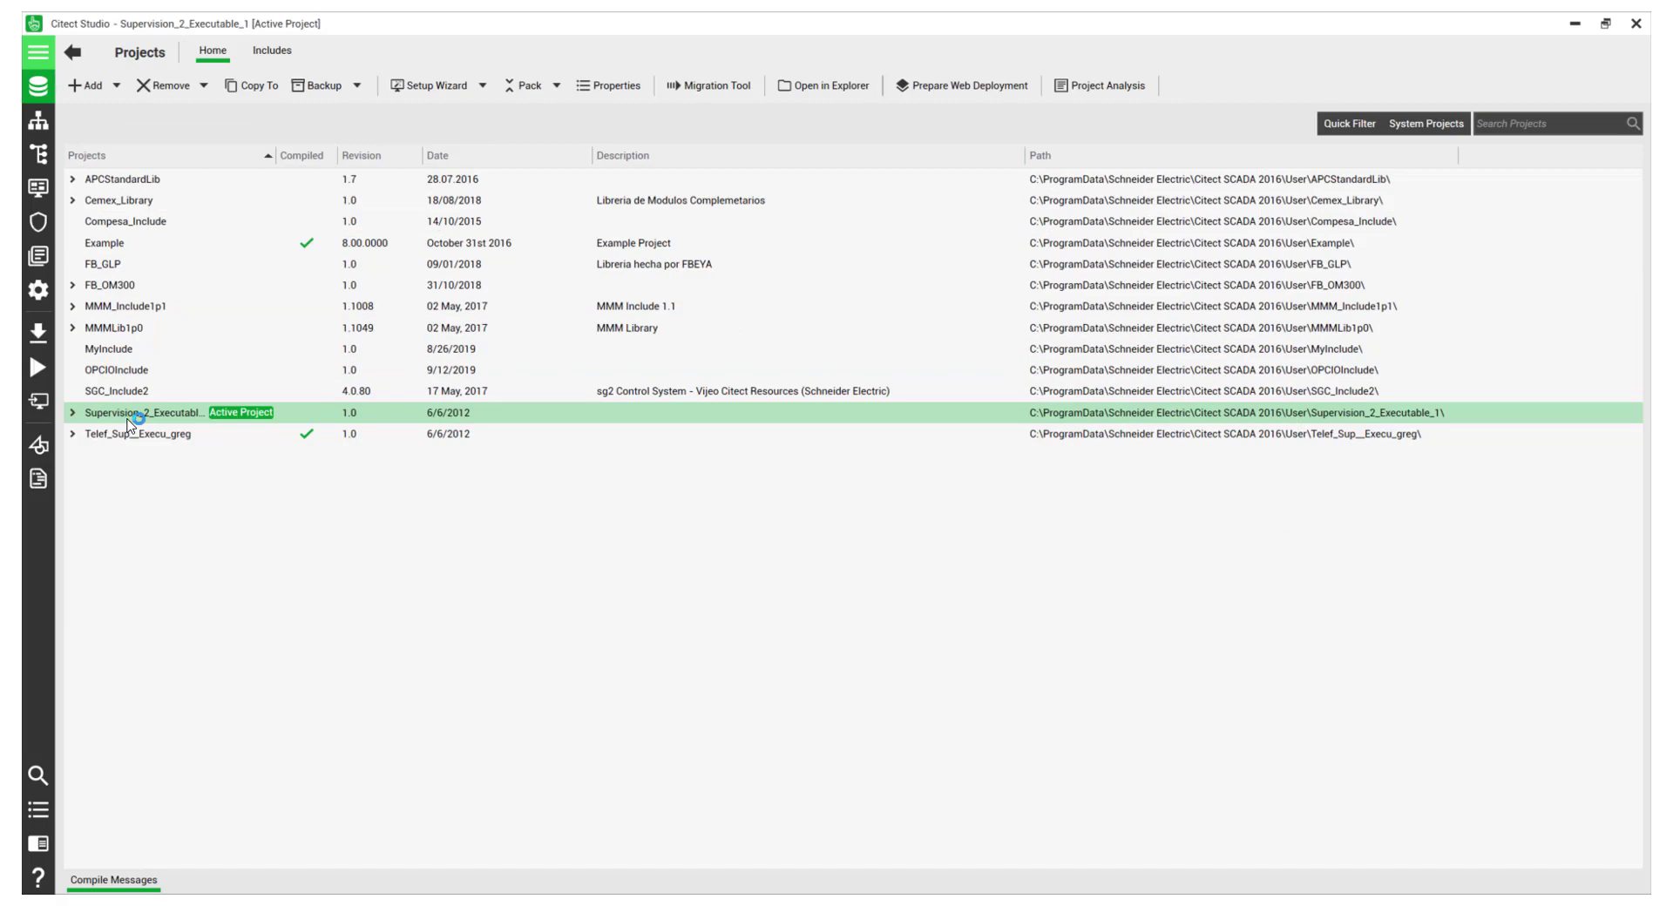
{"action": "left_click", "coordinate": [37, 332]}
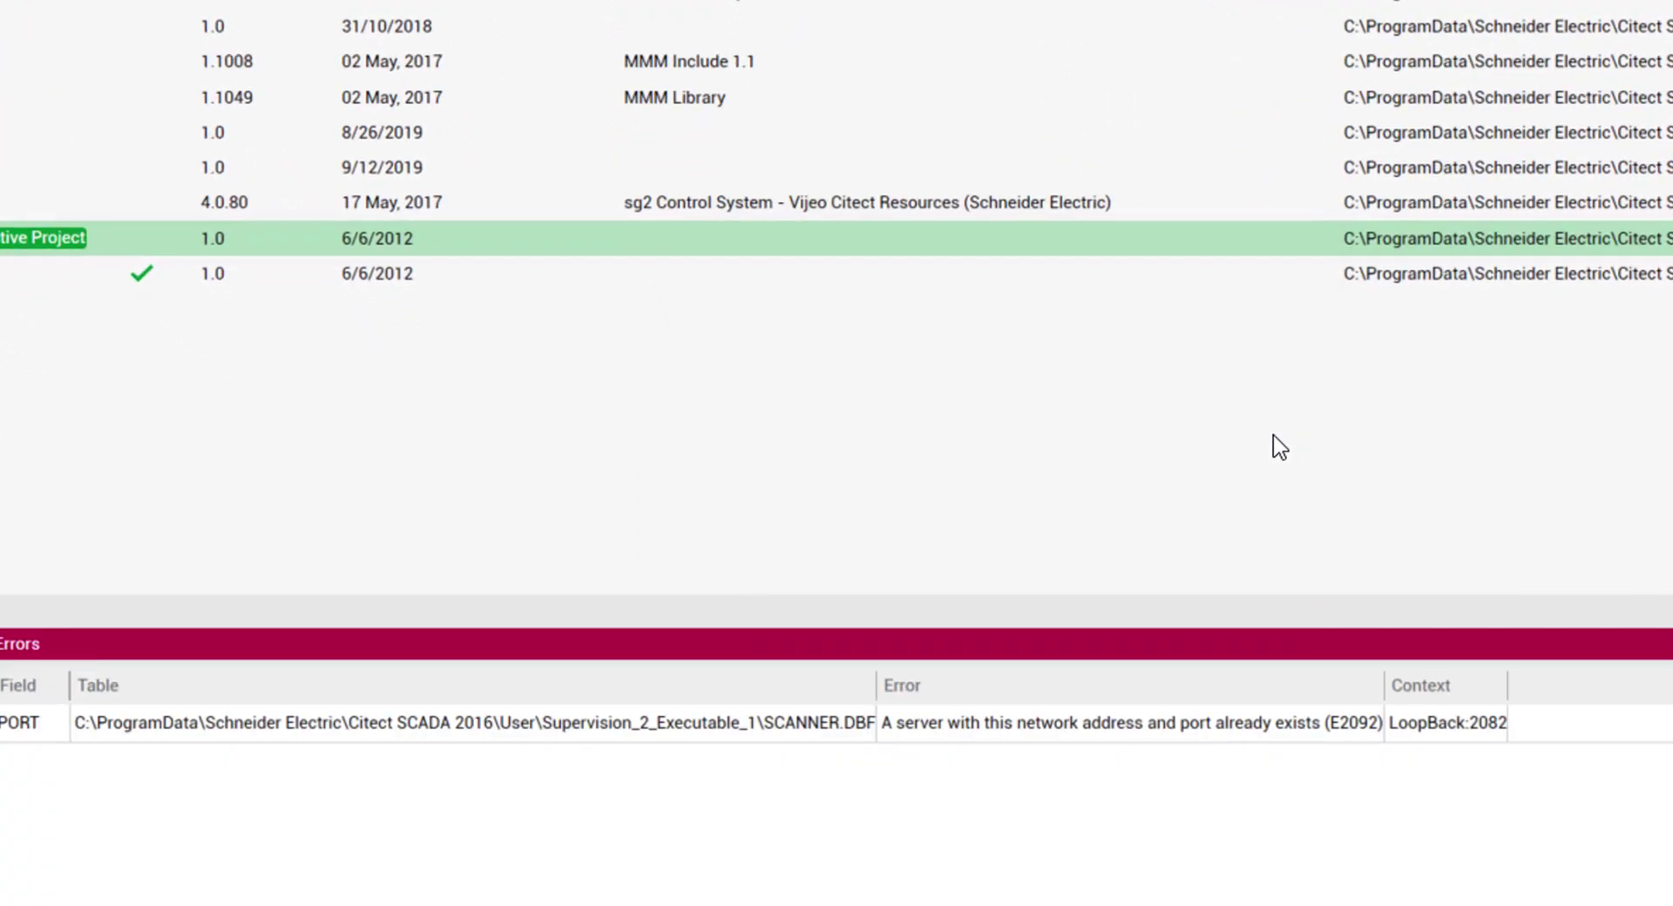
Widen the error text column in the compile messages and open the I/O server record behind the duplicate address and port error.
{"action": "left_click", "coordinate": [943, 736]}
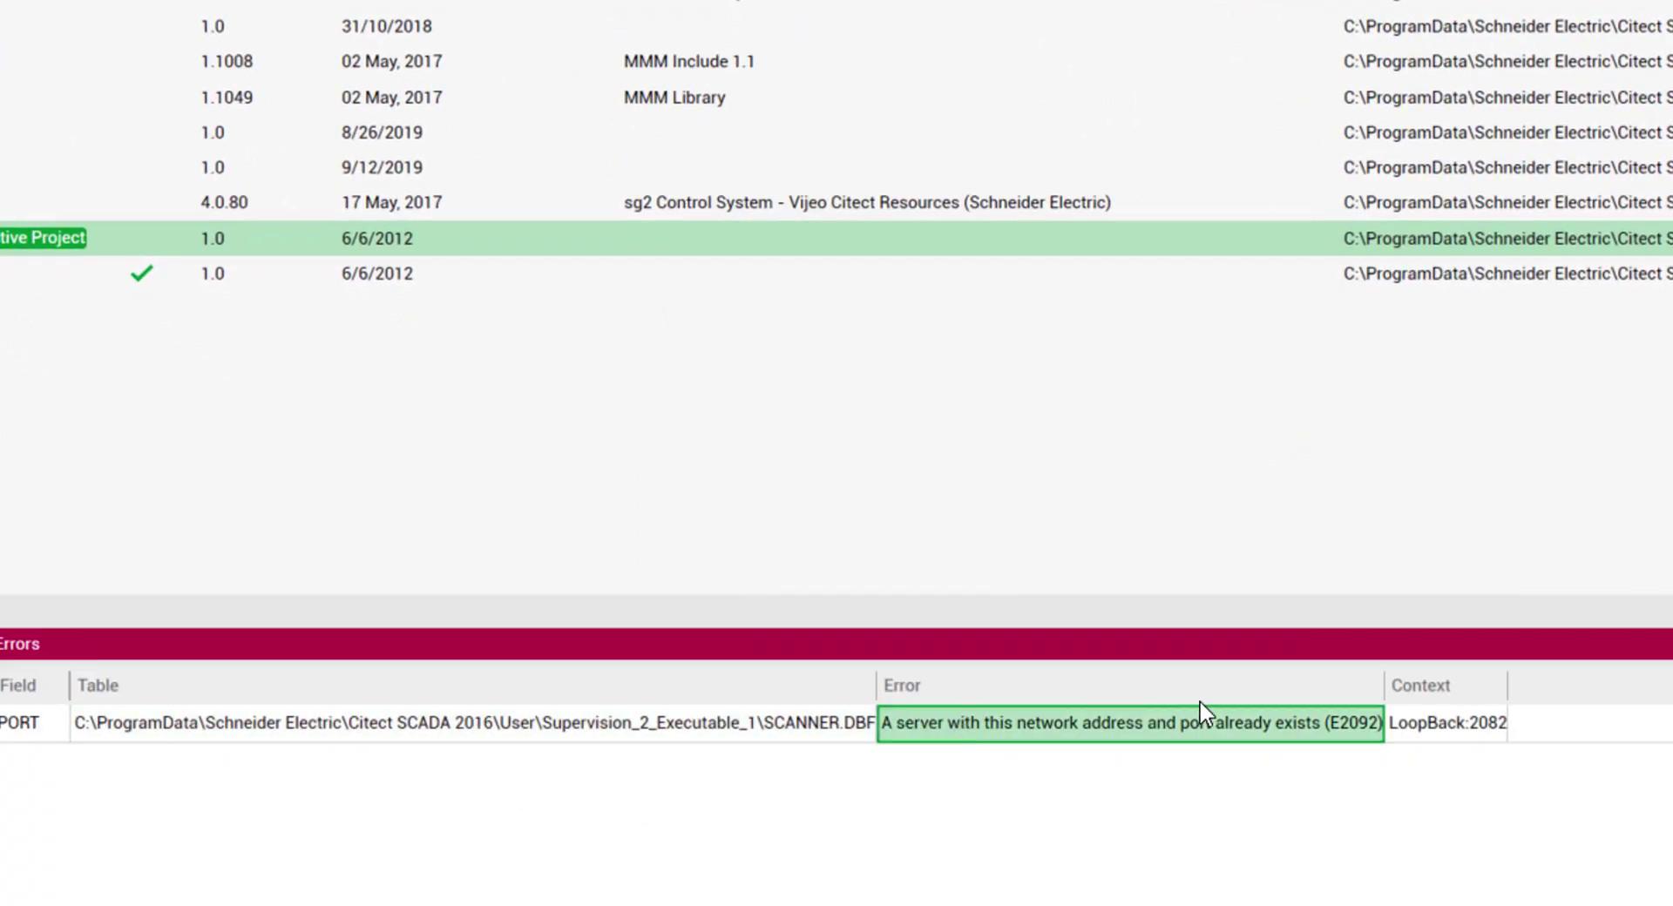
{"action": "left_click_drag", "start_coordinate": [1383, 685], "coordinate": [1524, 685]}
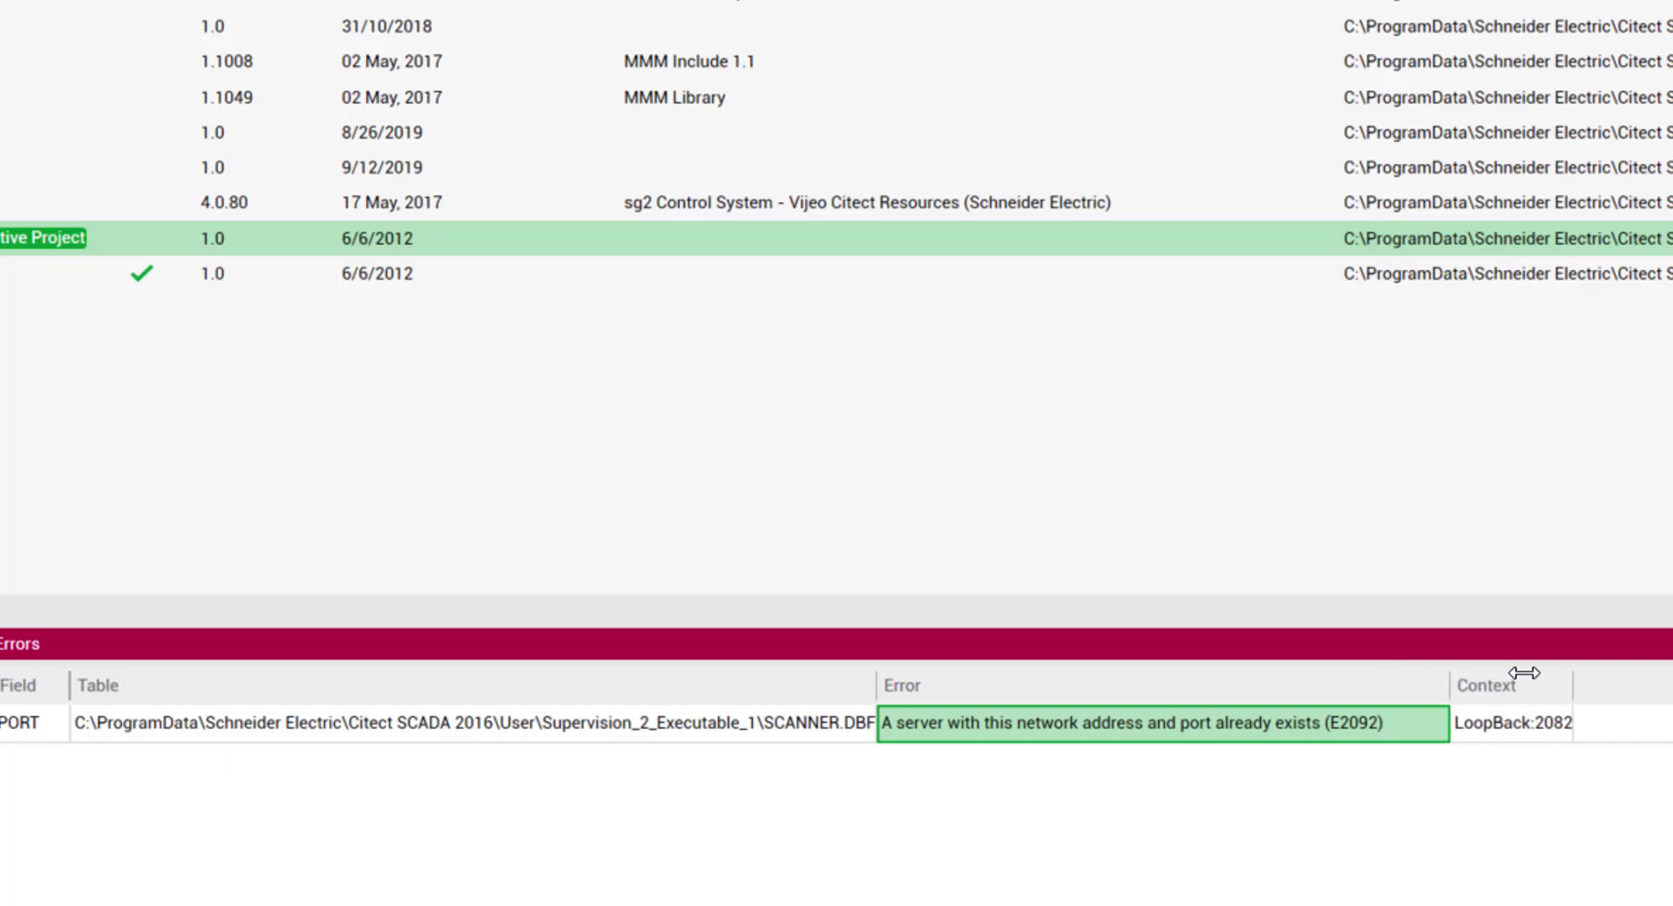
{"action": "double_click", "coordinate": [1259, 736]}
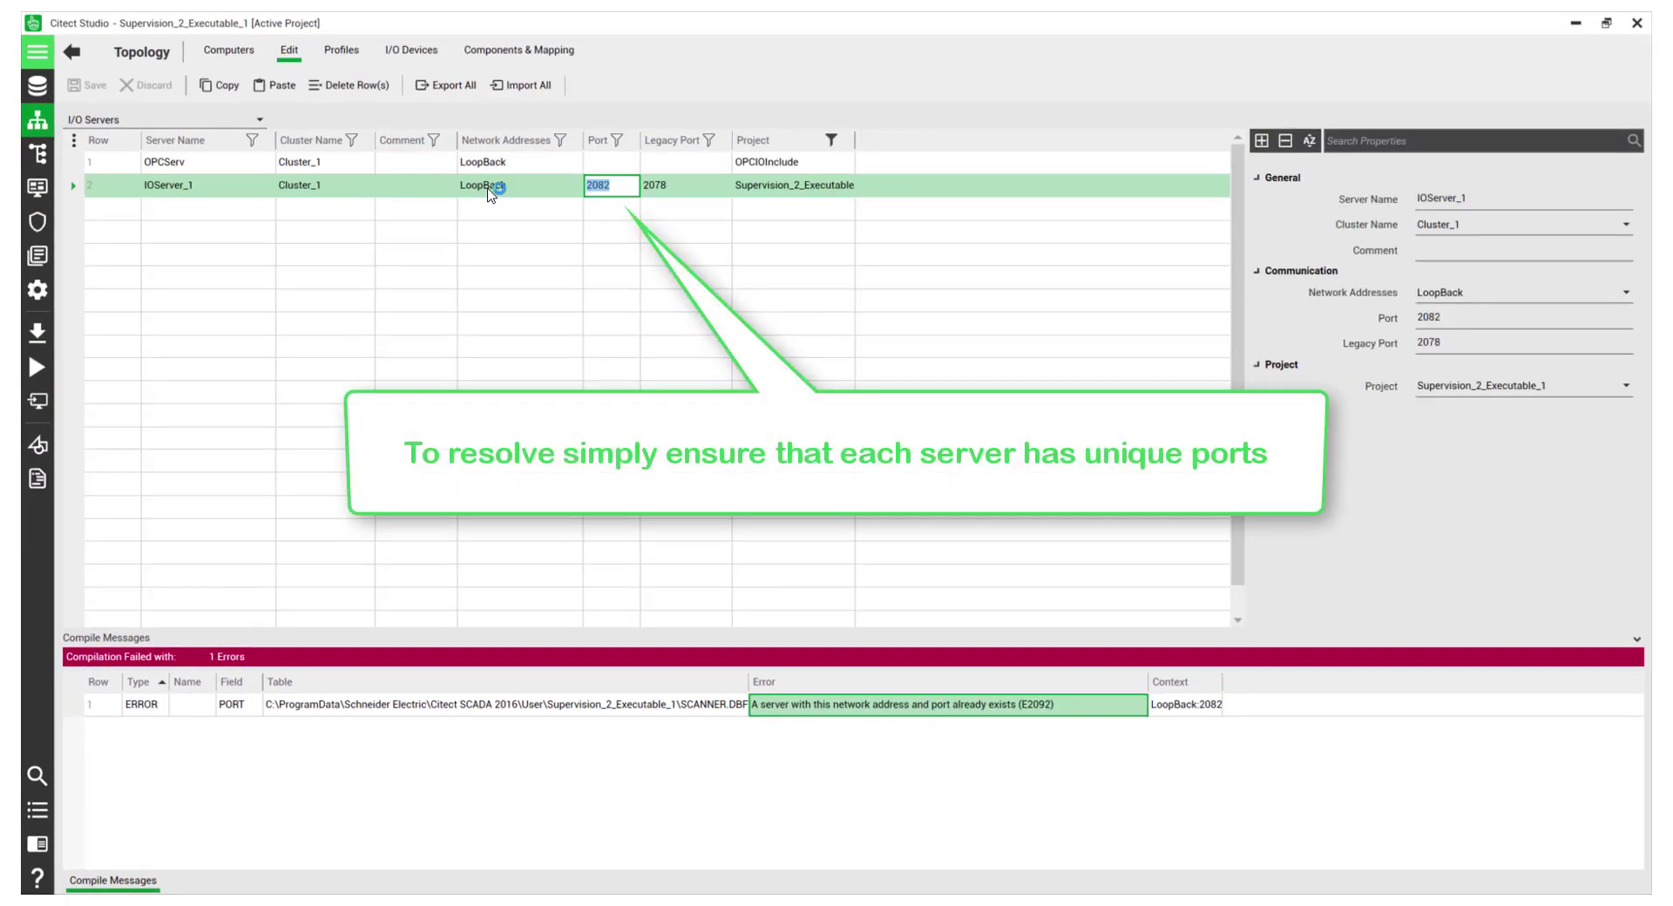
Set the OPCServ I/O server's port to 3082 and legacy port to 3078, save the changes, and compile the project.
{"action": "left_click", "coordinate": [610, 164]}
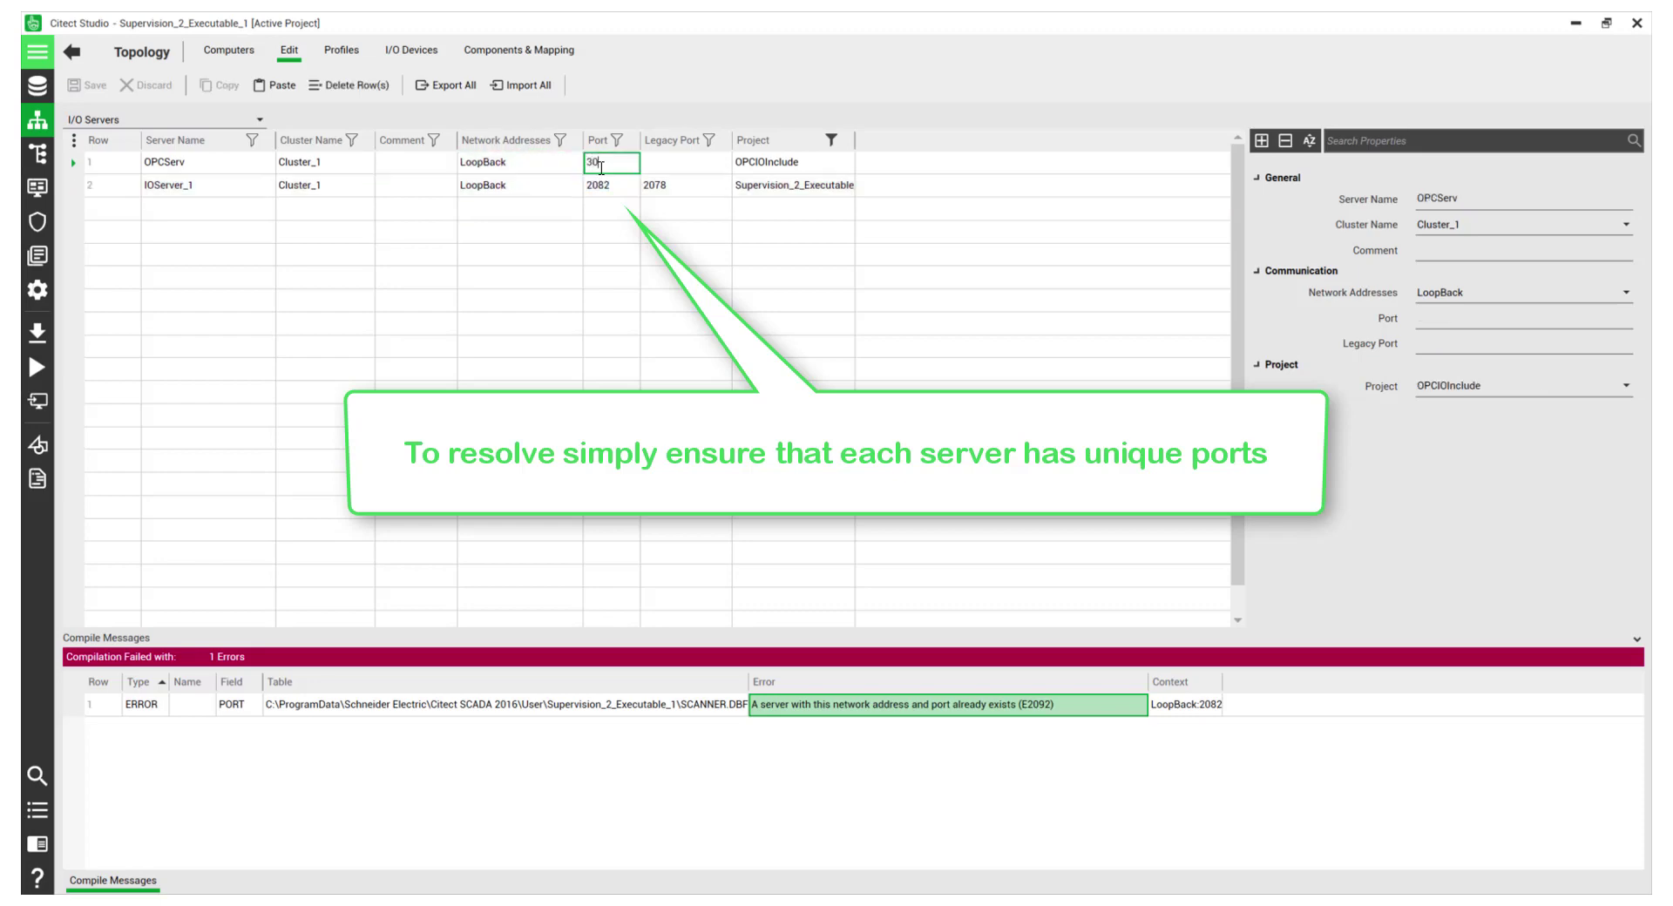
{"action": "type", "text": "3082"}
{"action": "left_click", "coordinate": [673, 165]}
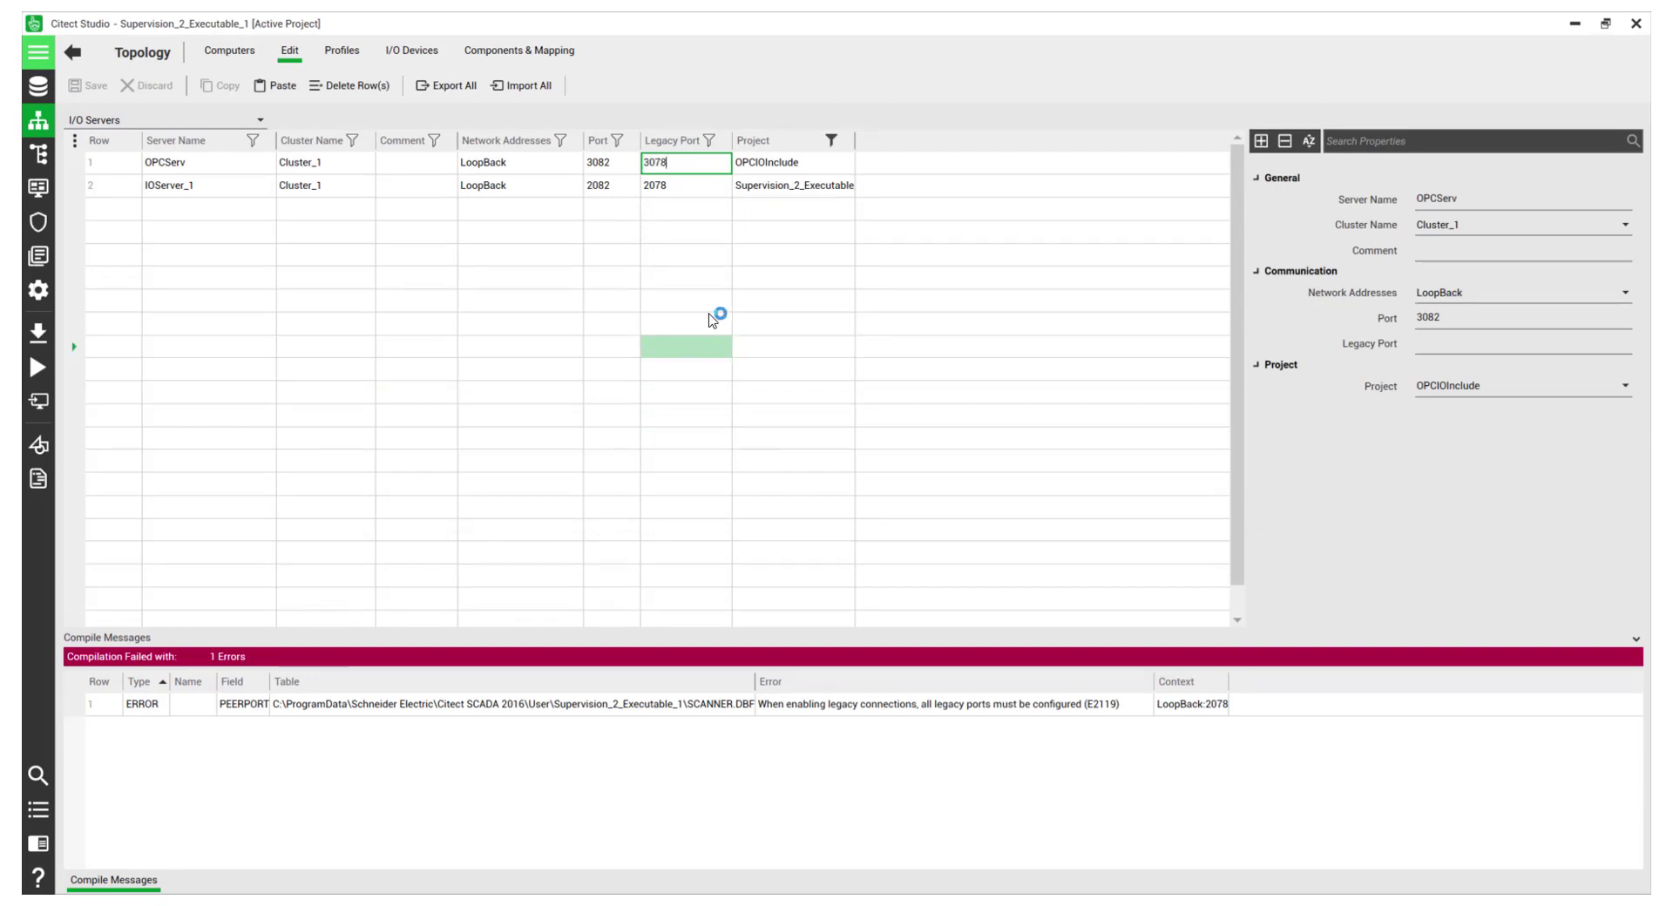
{"action": "left_click", "coordinate": [683, 227]}
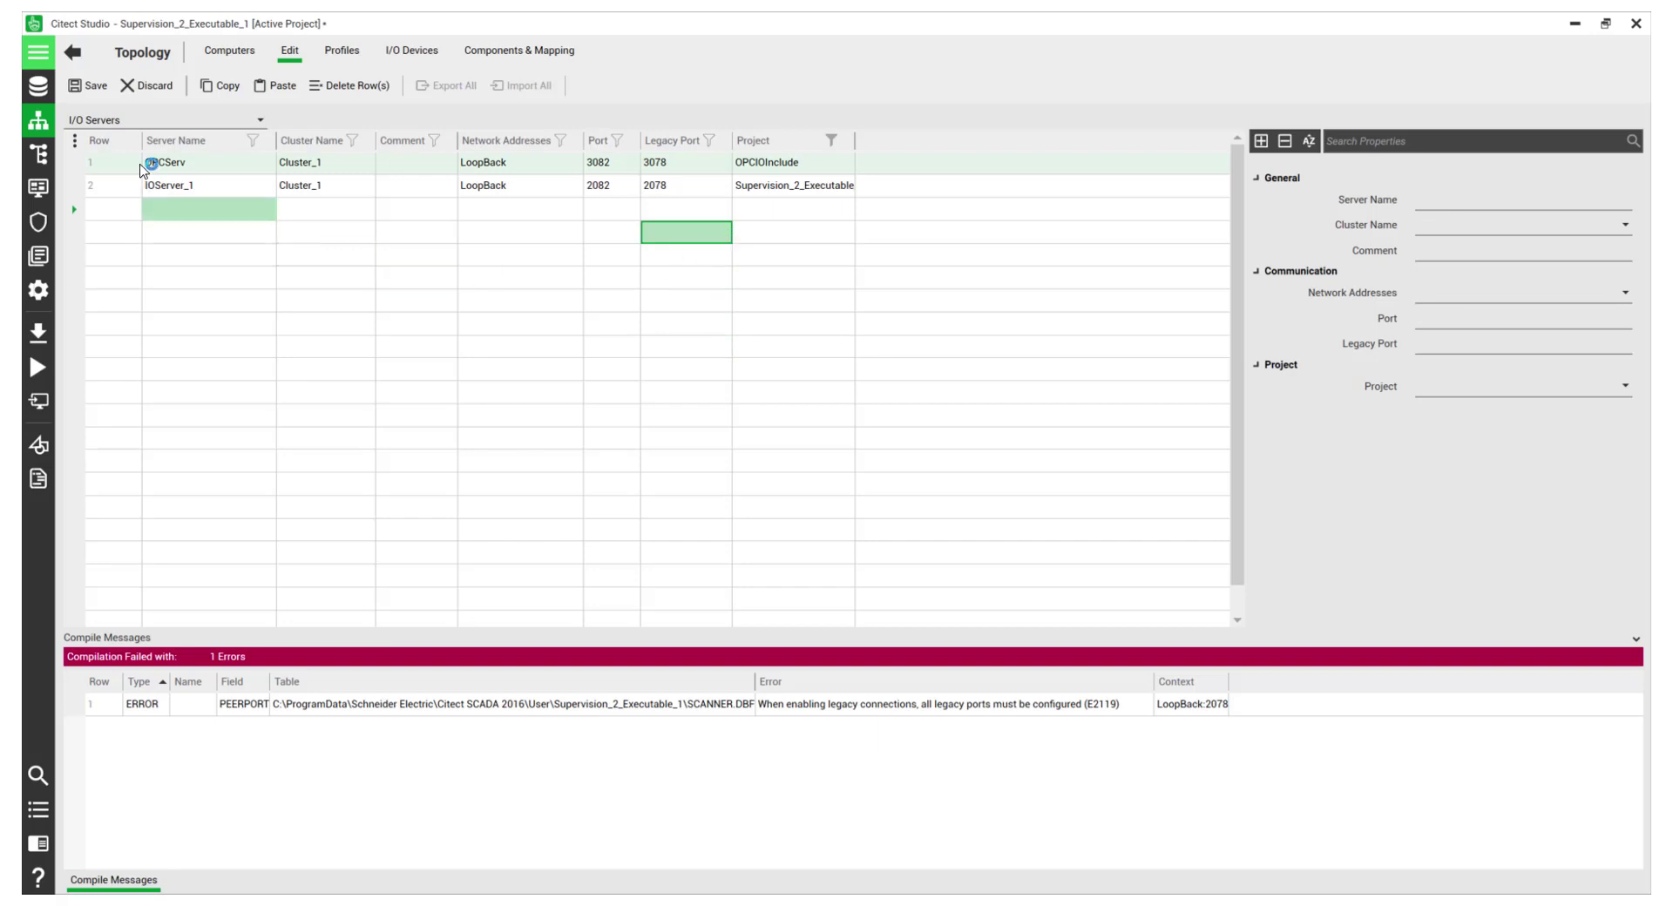
{"action": "left_click", "coordinate": [90, 88]}
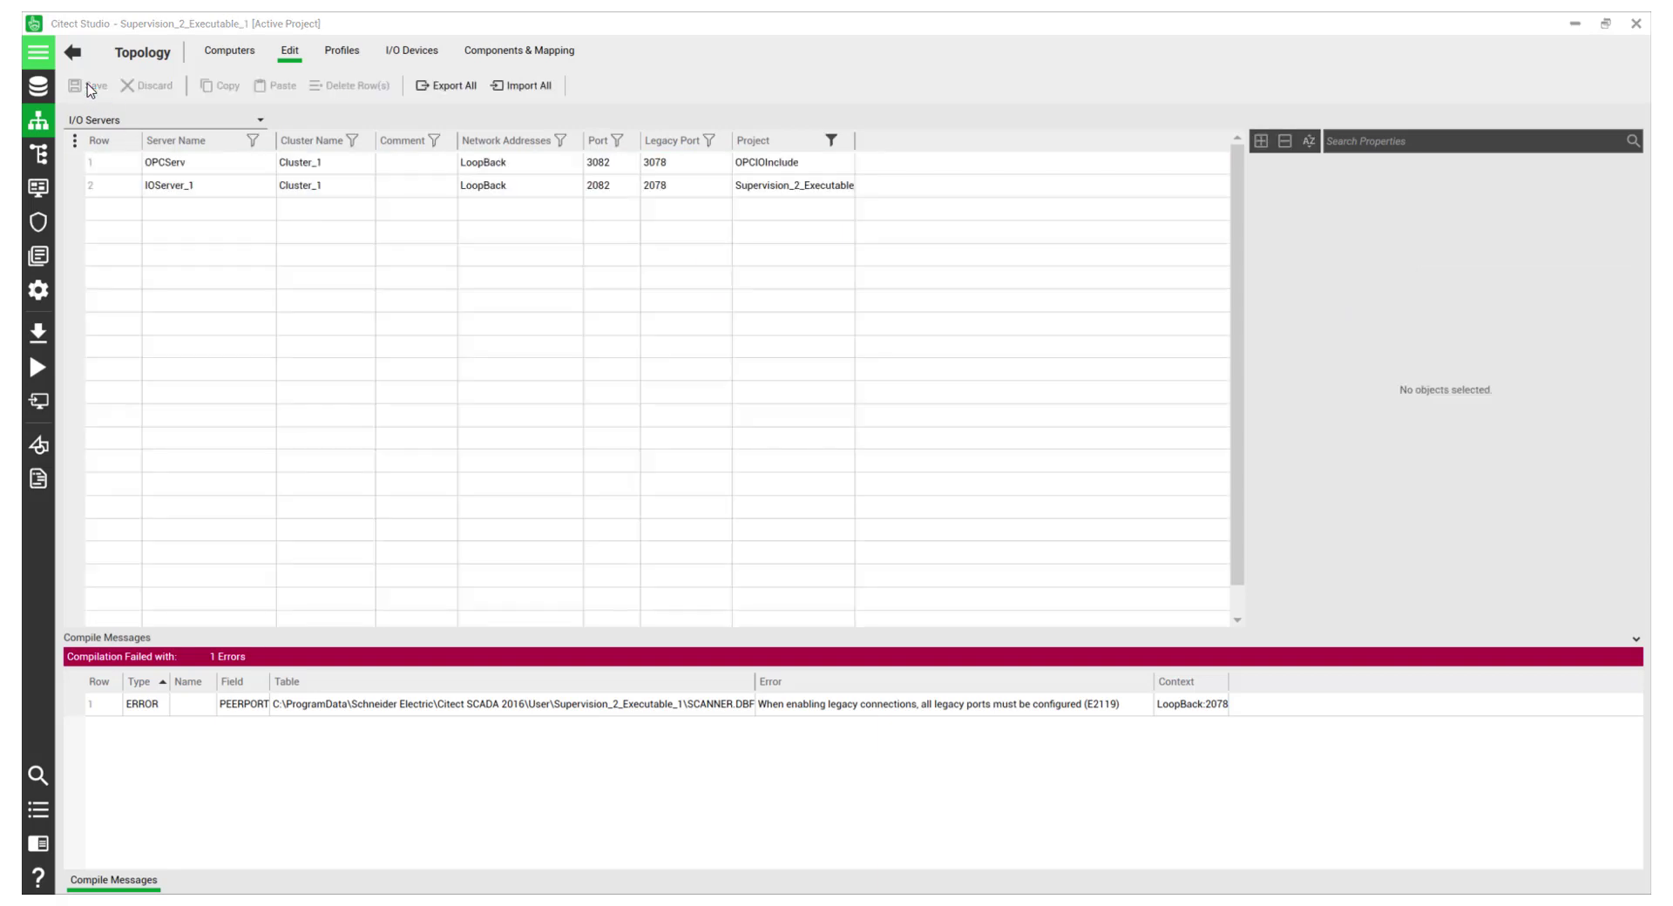
{"action": "left_click", "coordinate": [39, 335]}
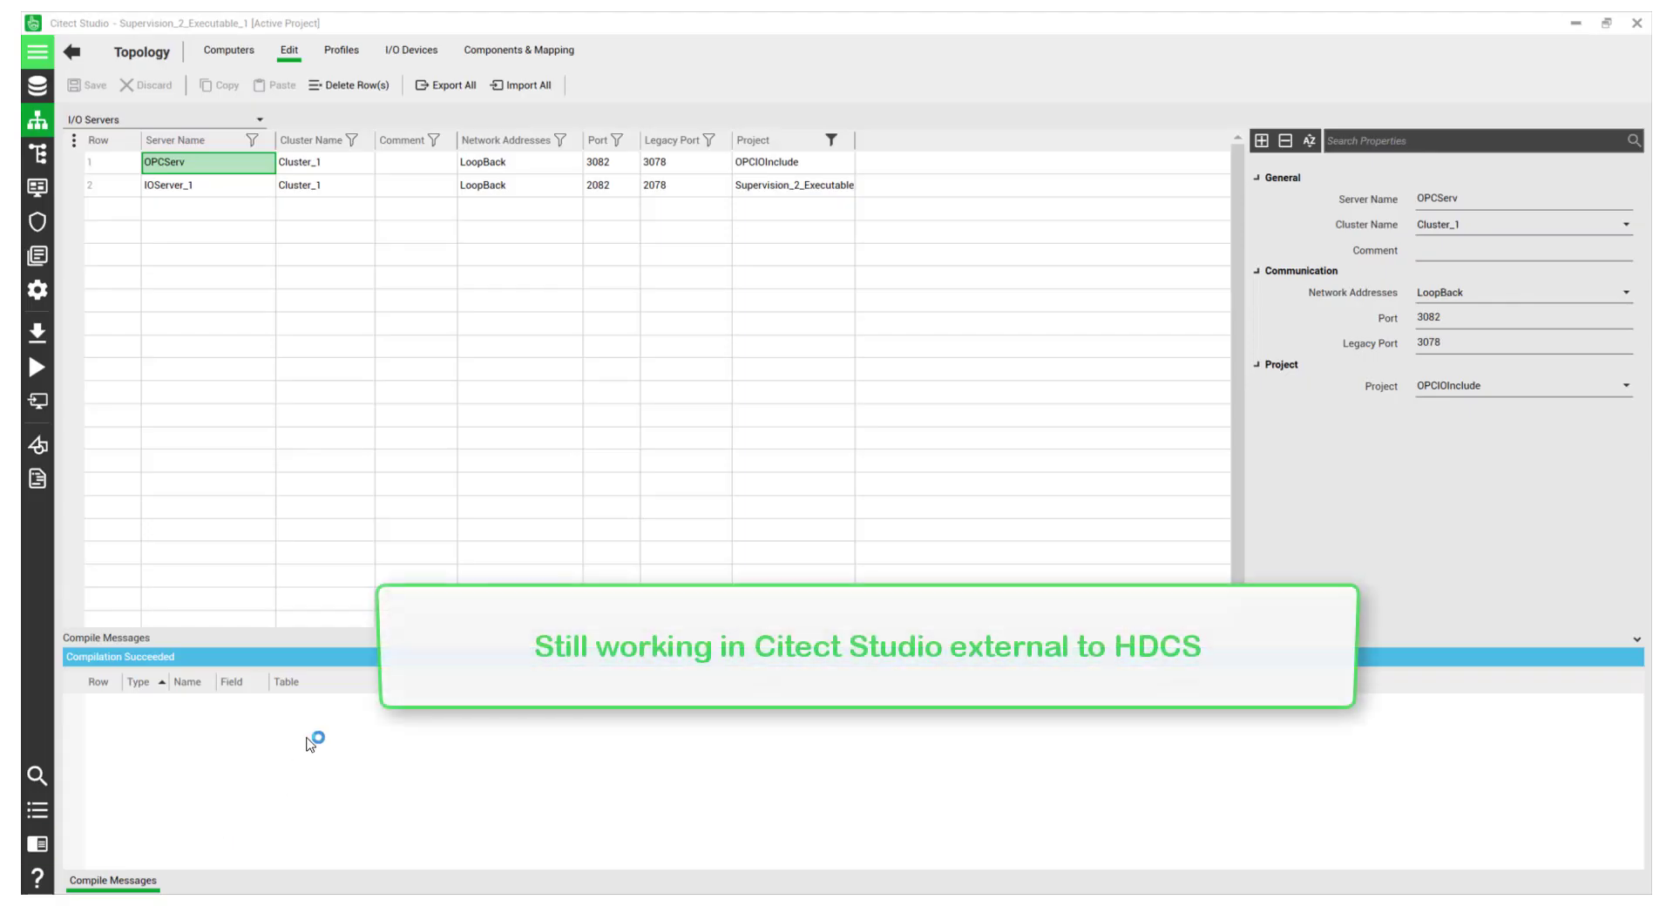
Set the OPCIO device on the OPCServ server to Linked TRUE with database type OPC.
{"action": "left_click", "coordinate": [416, 503]}
{"action": "left_click", "coordinate": [416, 370]}
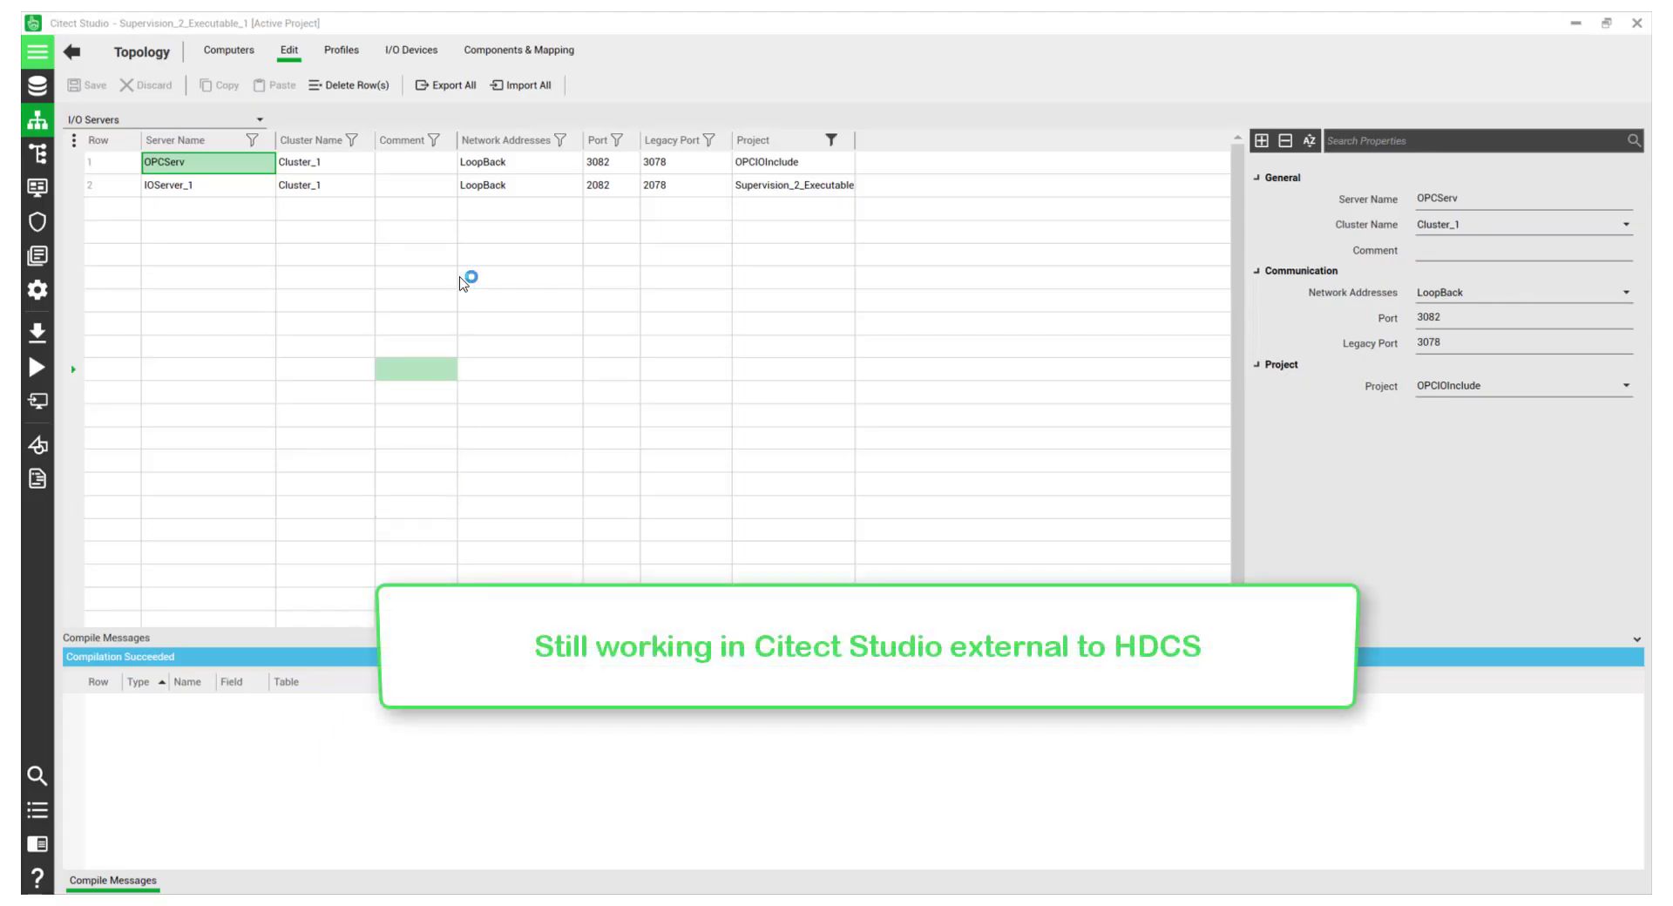
{"action": "left_click", "coordinate": [416, 52]}
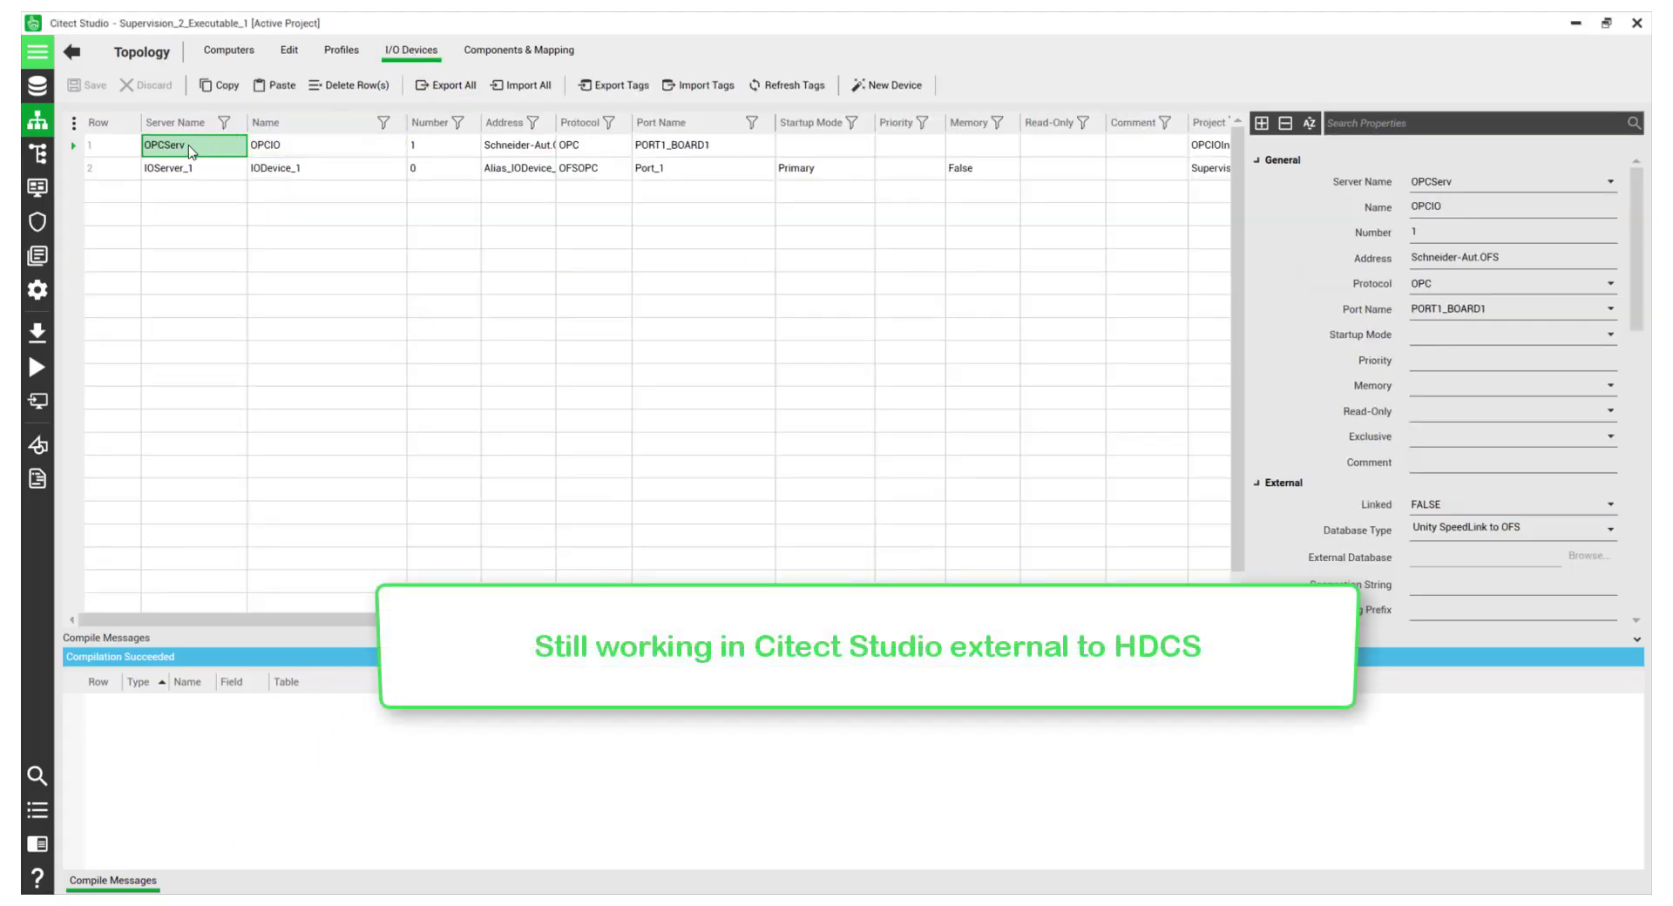
{"action": "left_click", "coordinate": [144, 143]}
{"action": "left_click", "coordinate": [126, 146]}
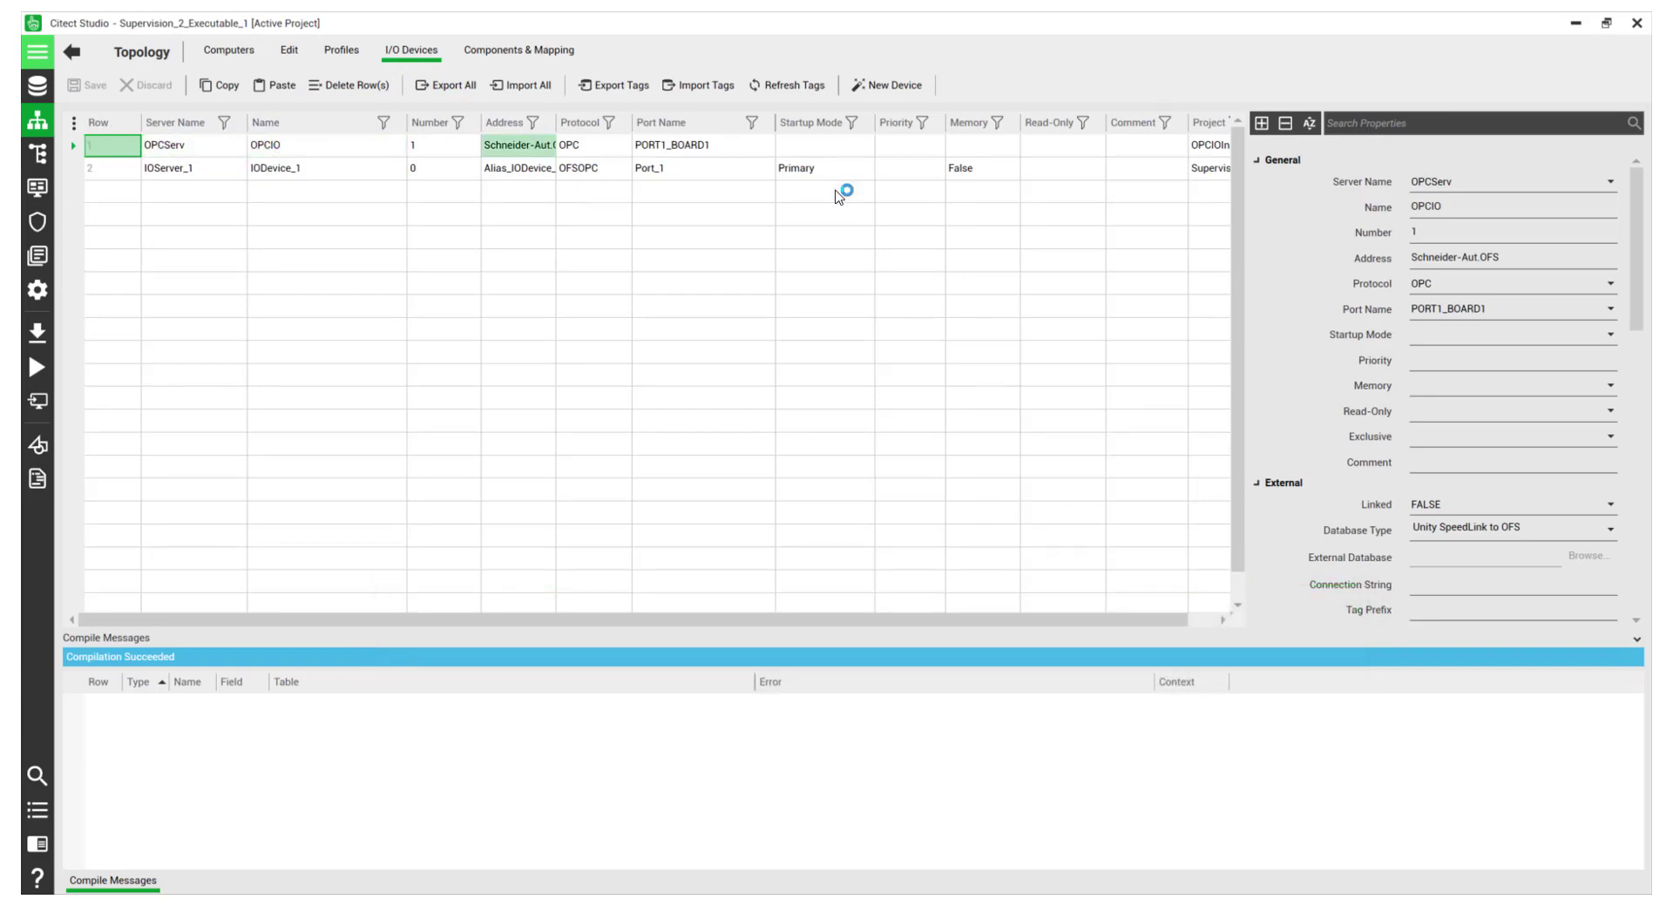
{"action": "left_click", "coordinate": [1610, 504]}
{"action": "left_click", "coordinate": [1454, 547]}
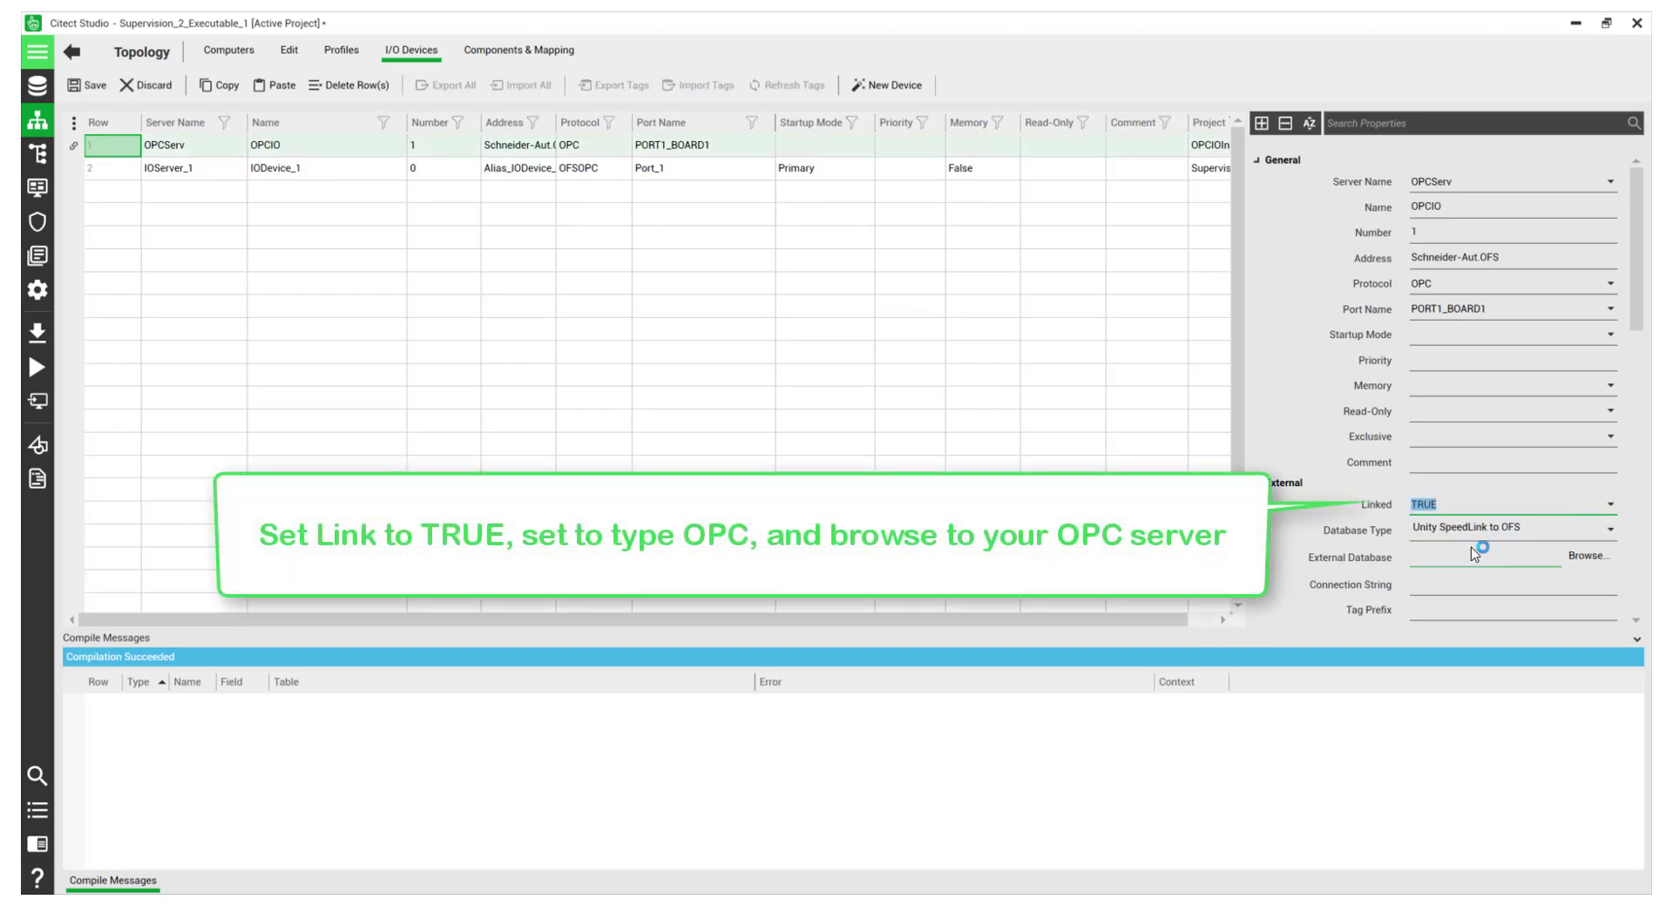
{"action": "left_click", "coordinate": [1613, 529]}
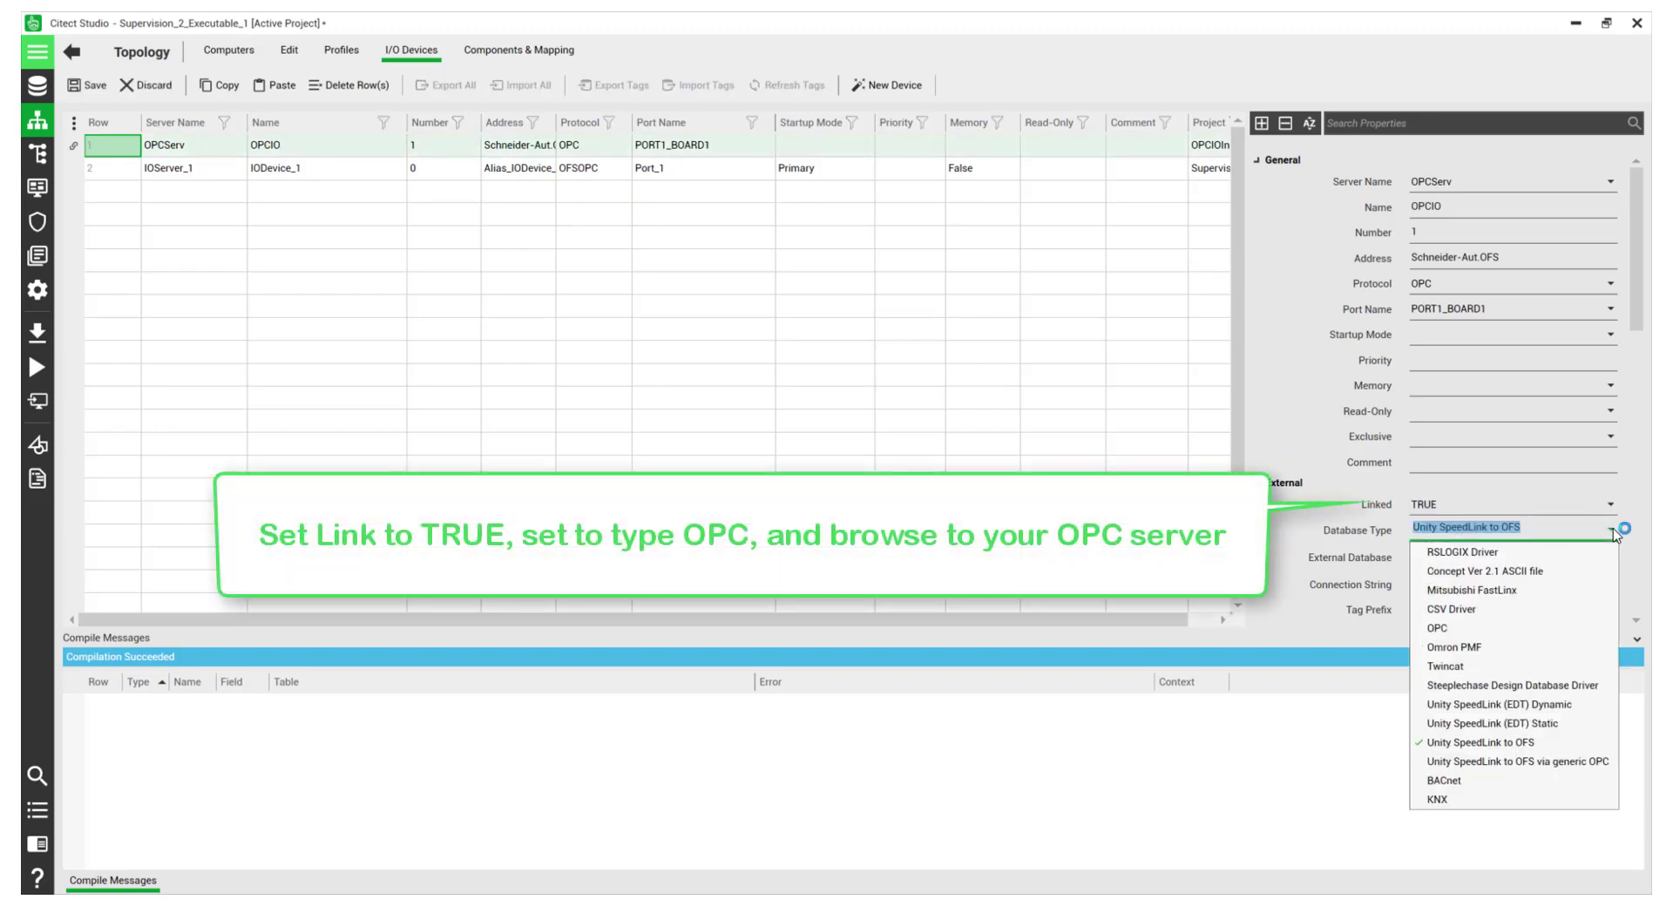
{"action": "left_click", "coordinate": [1486, 628]}
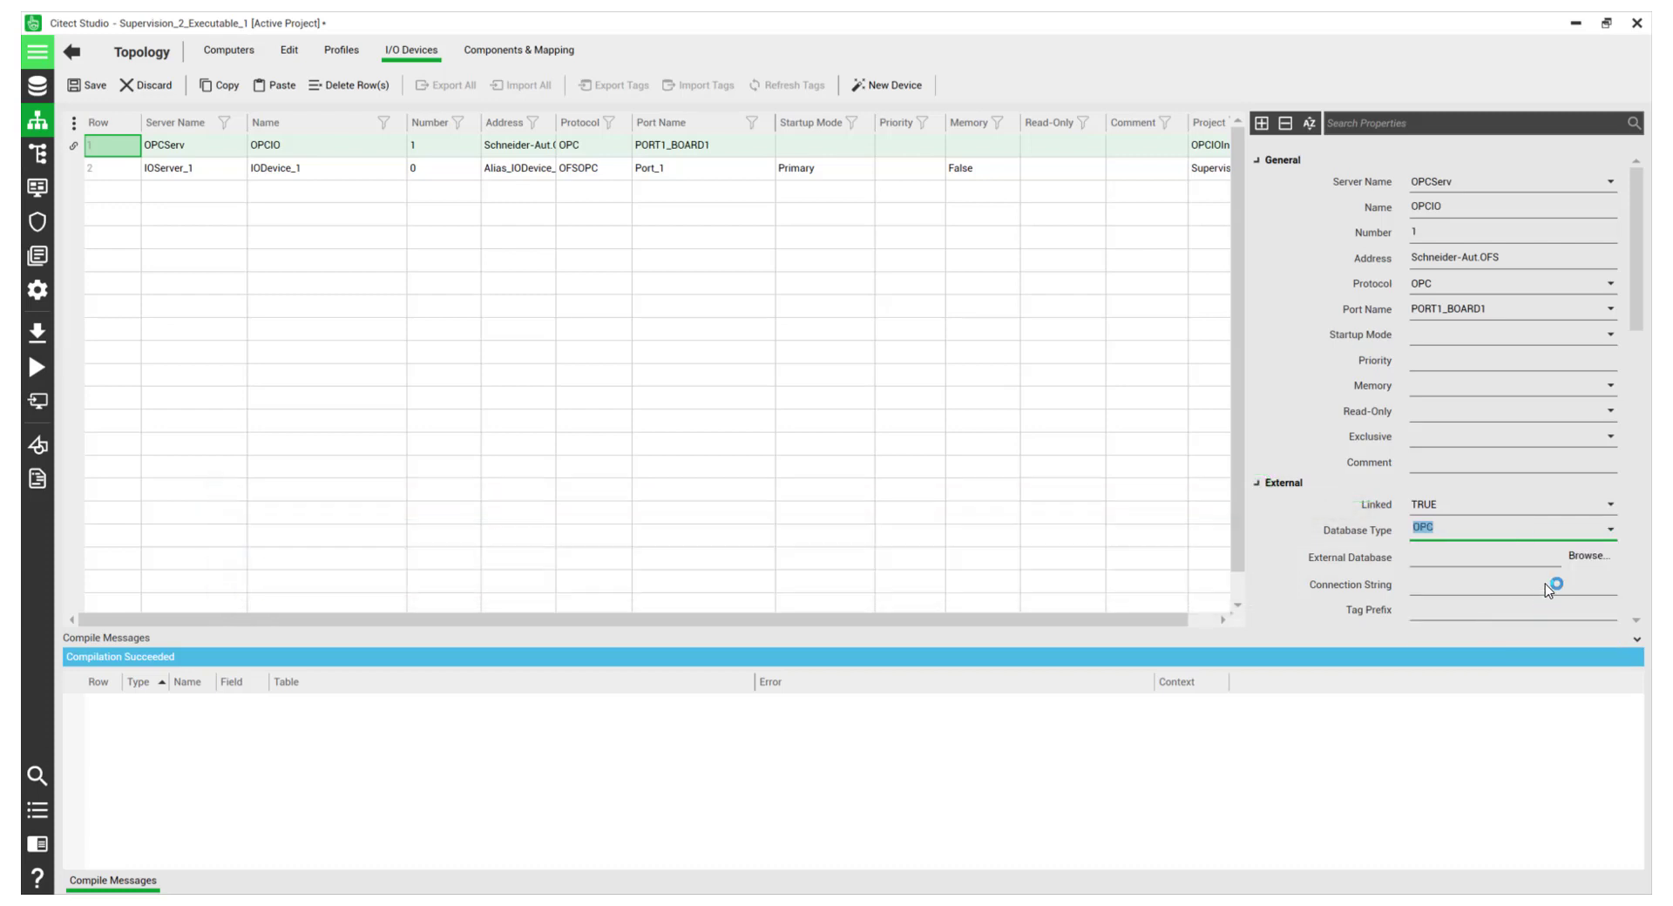
Link the OPCIO device's external database to the DevExample_1 branch of Schneider-Aut.OFS.2 and save the I/O device changes.
{"action": "left_click", "coordinate": [1587, 559]}
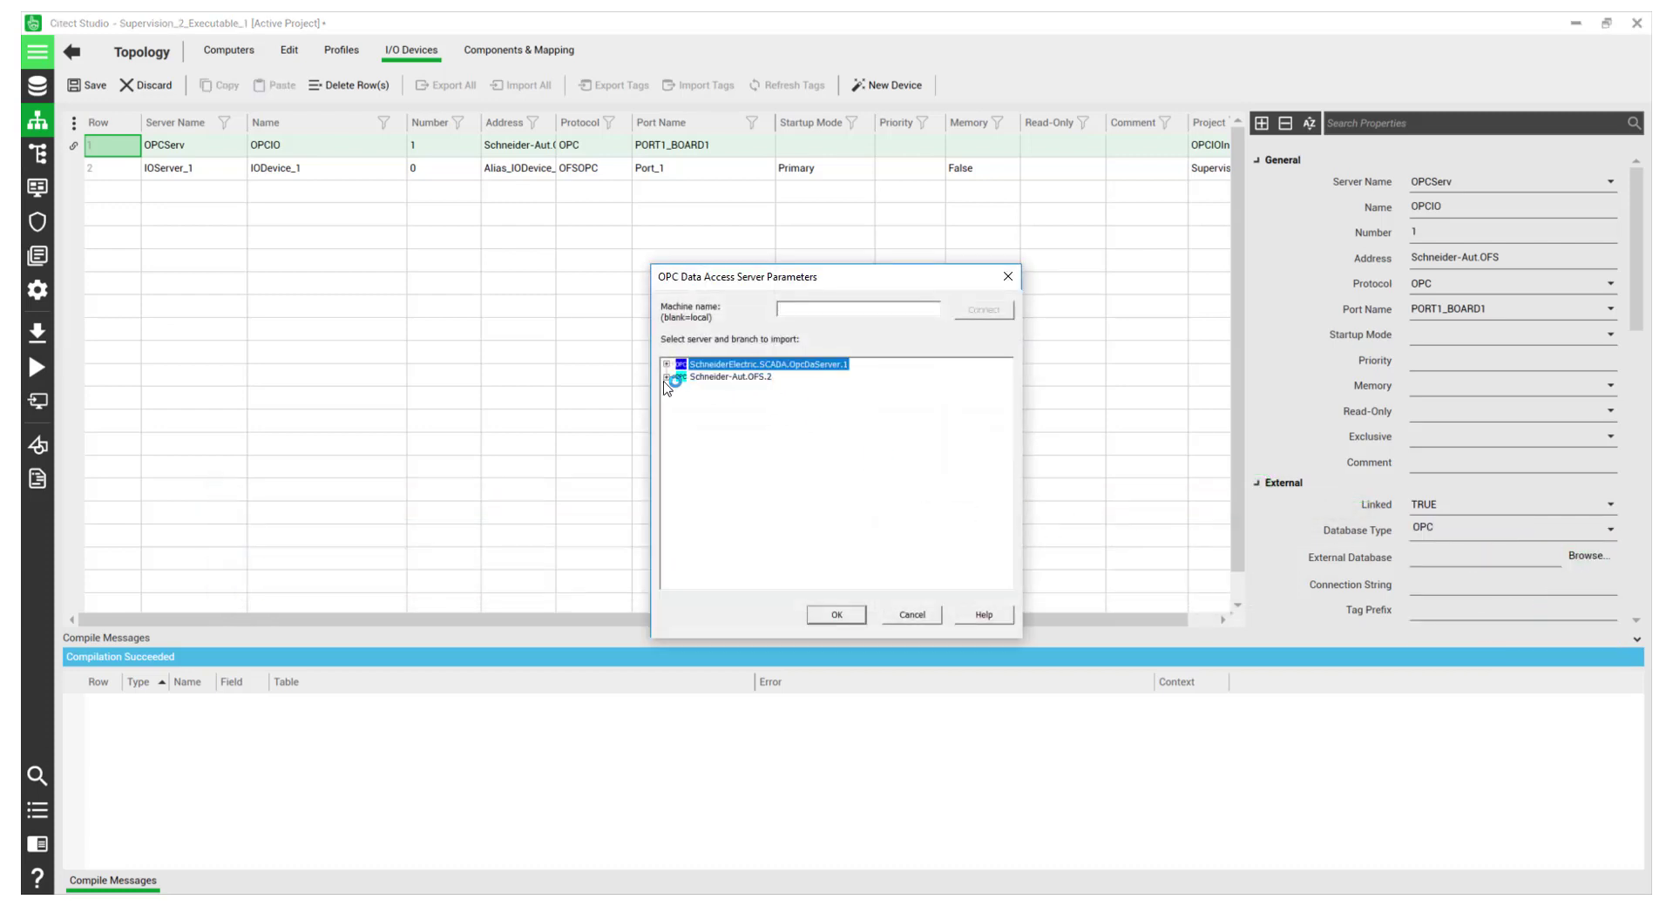
{"action": "double_click", "coordinate": [739, 380]}
{"action": "left_click", "coordinate": [732, 402]}
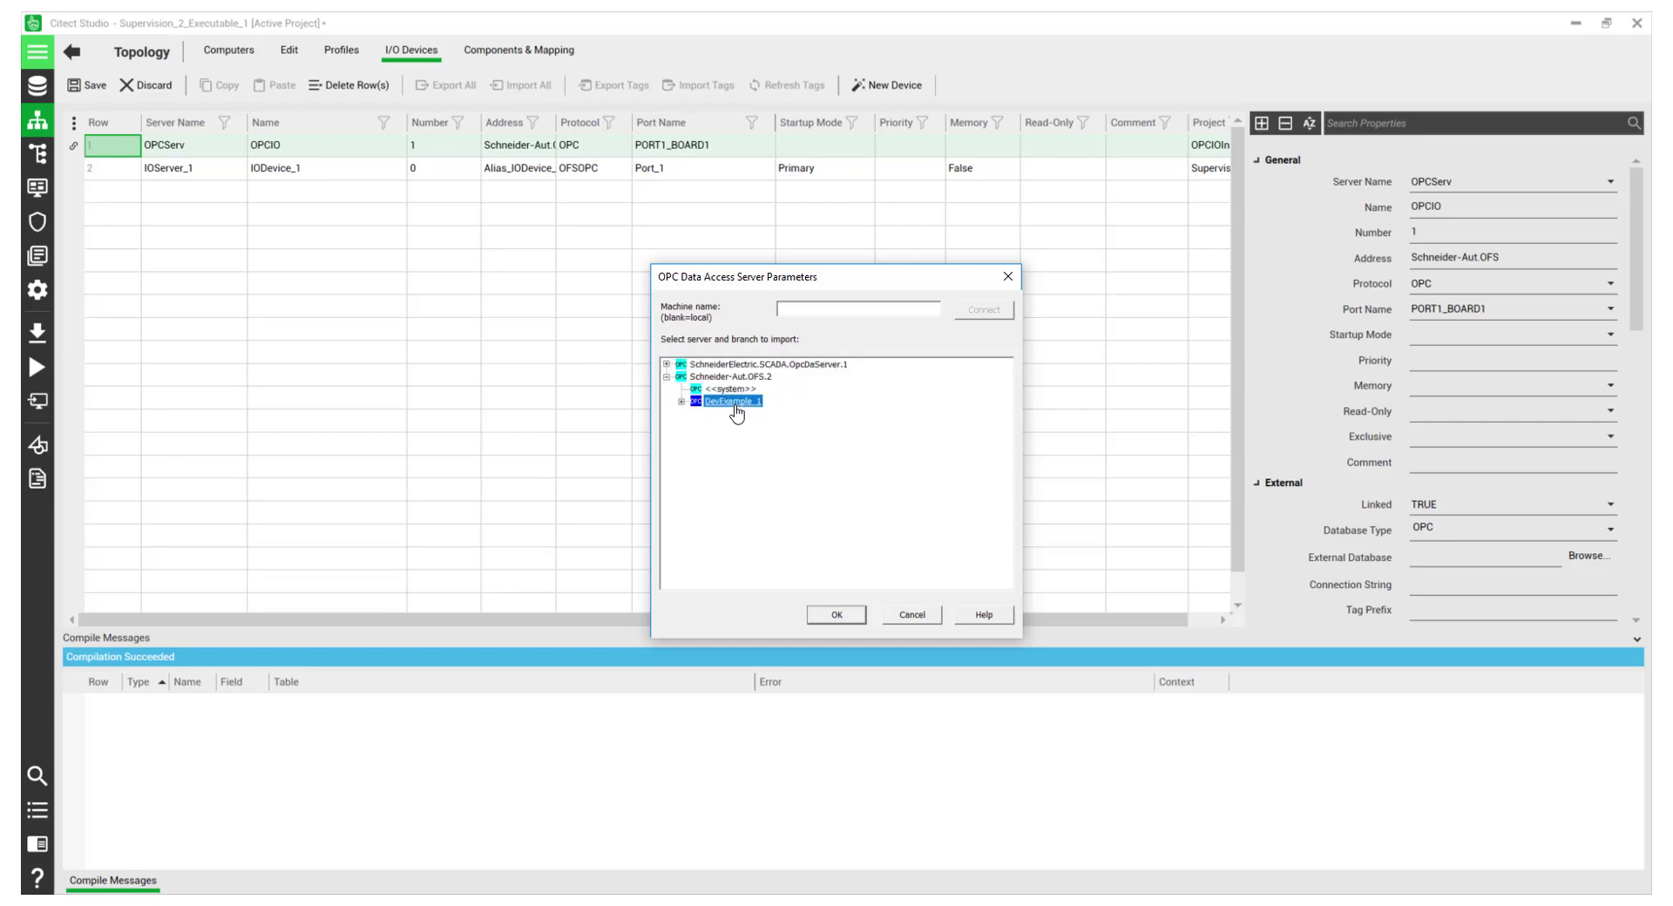
{"action": "left_click", "coordinate": [683, 401]}
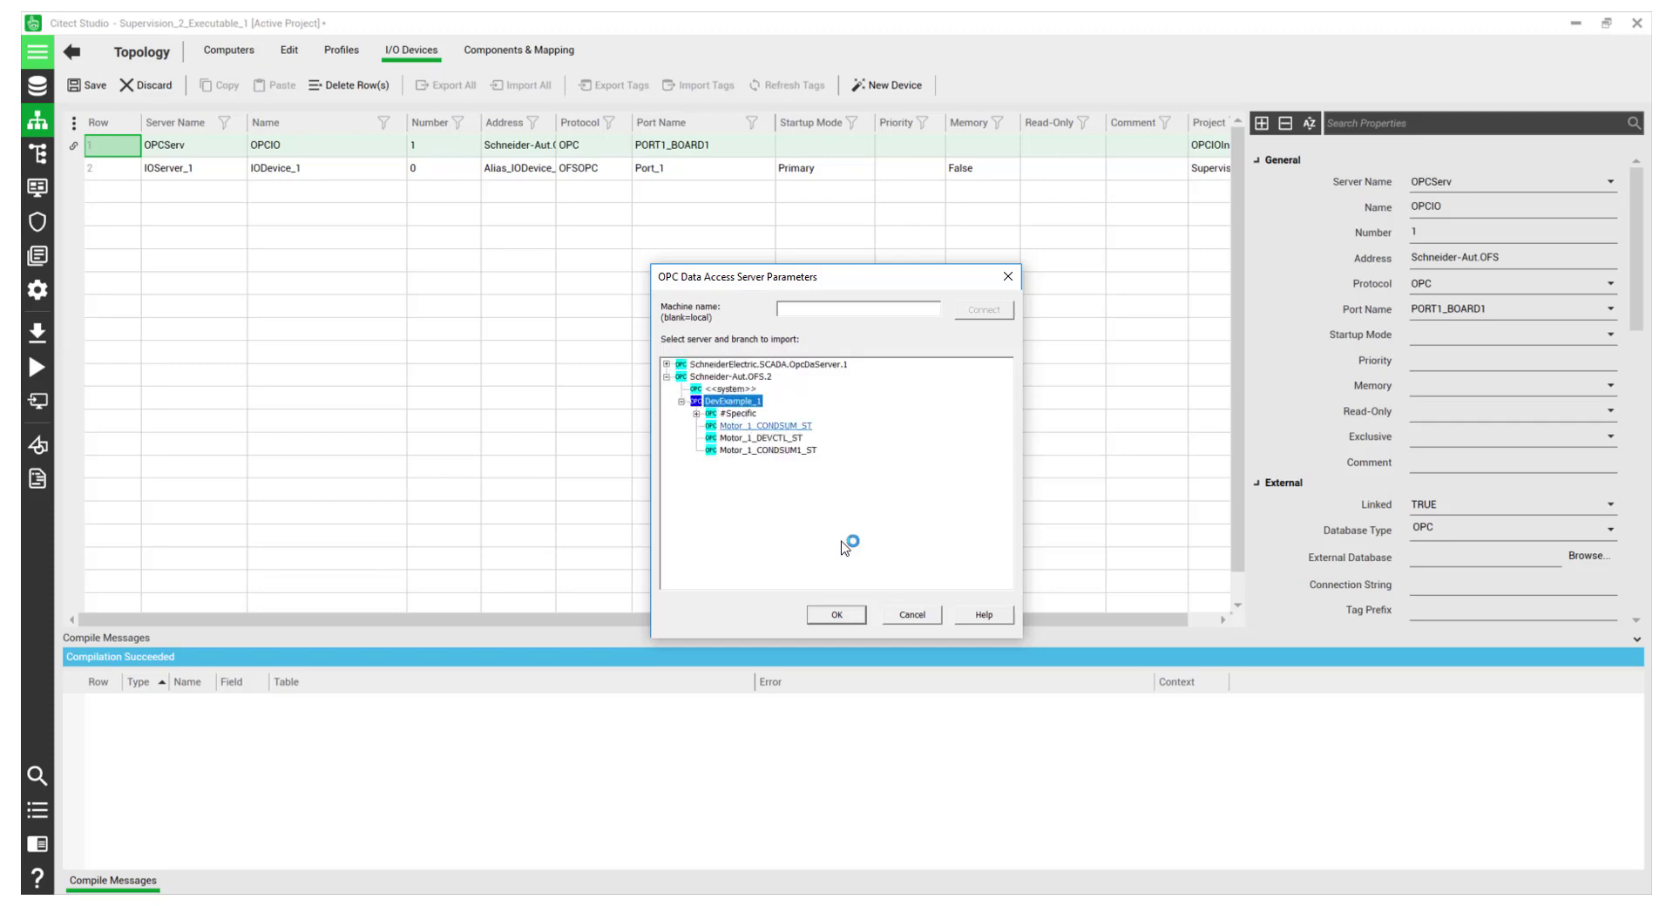
{"action": "left_click", "coordinate": [837, 615]}
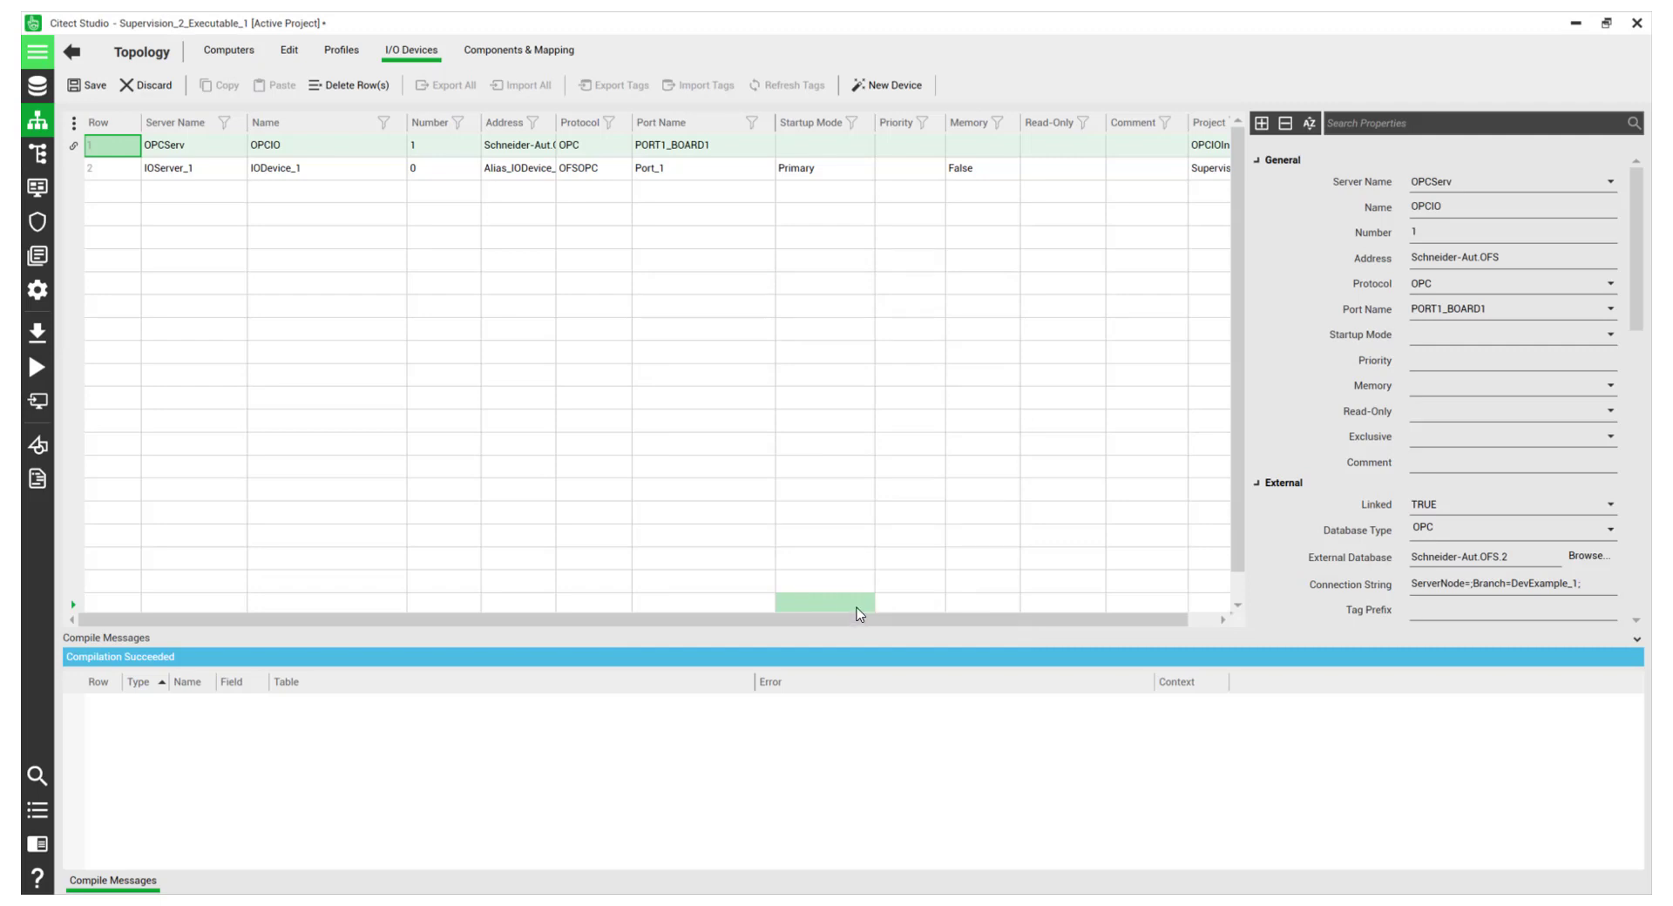
{"action": "left_click", "coordinate": [36, 155]}
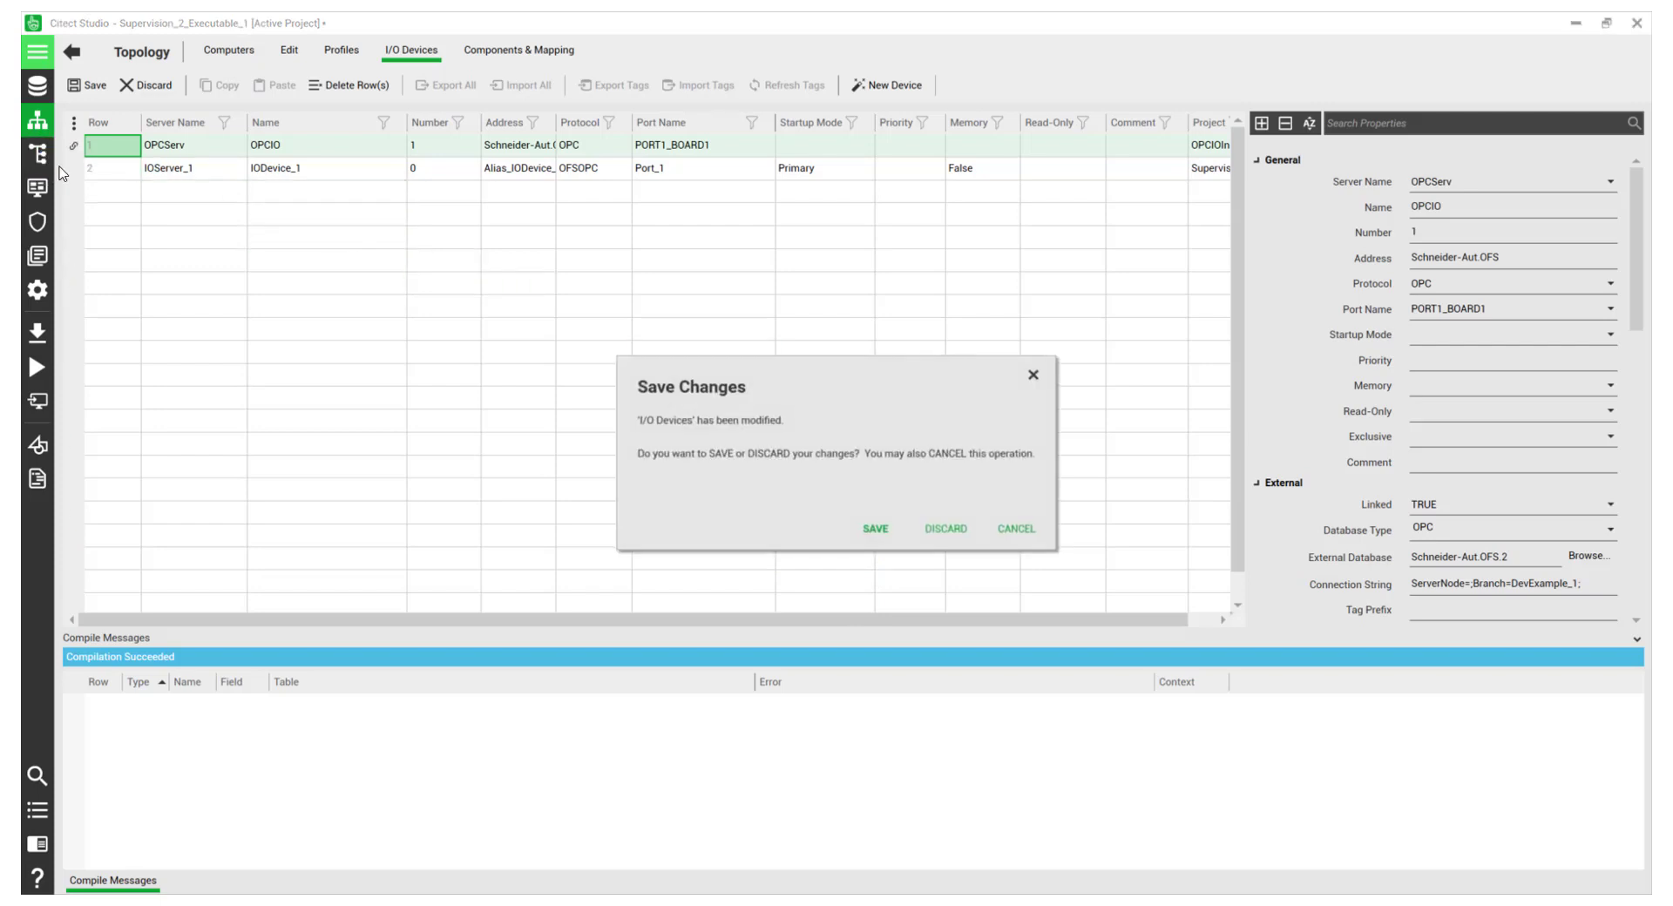
{"action": "left_click", "coordinate": [878, 532]}
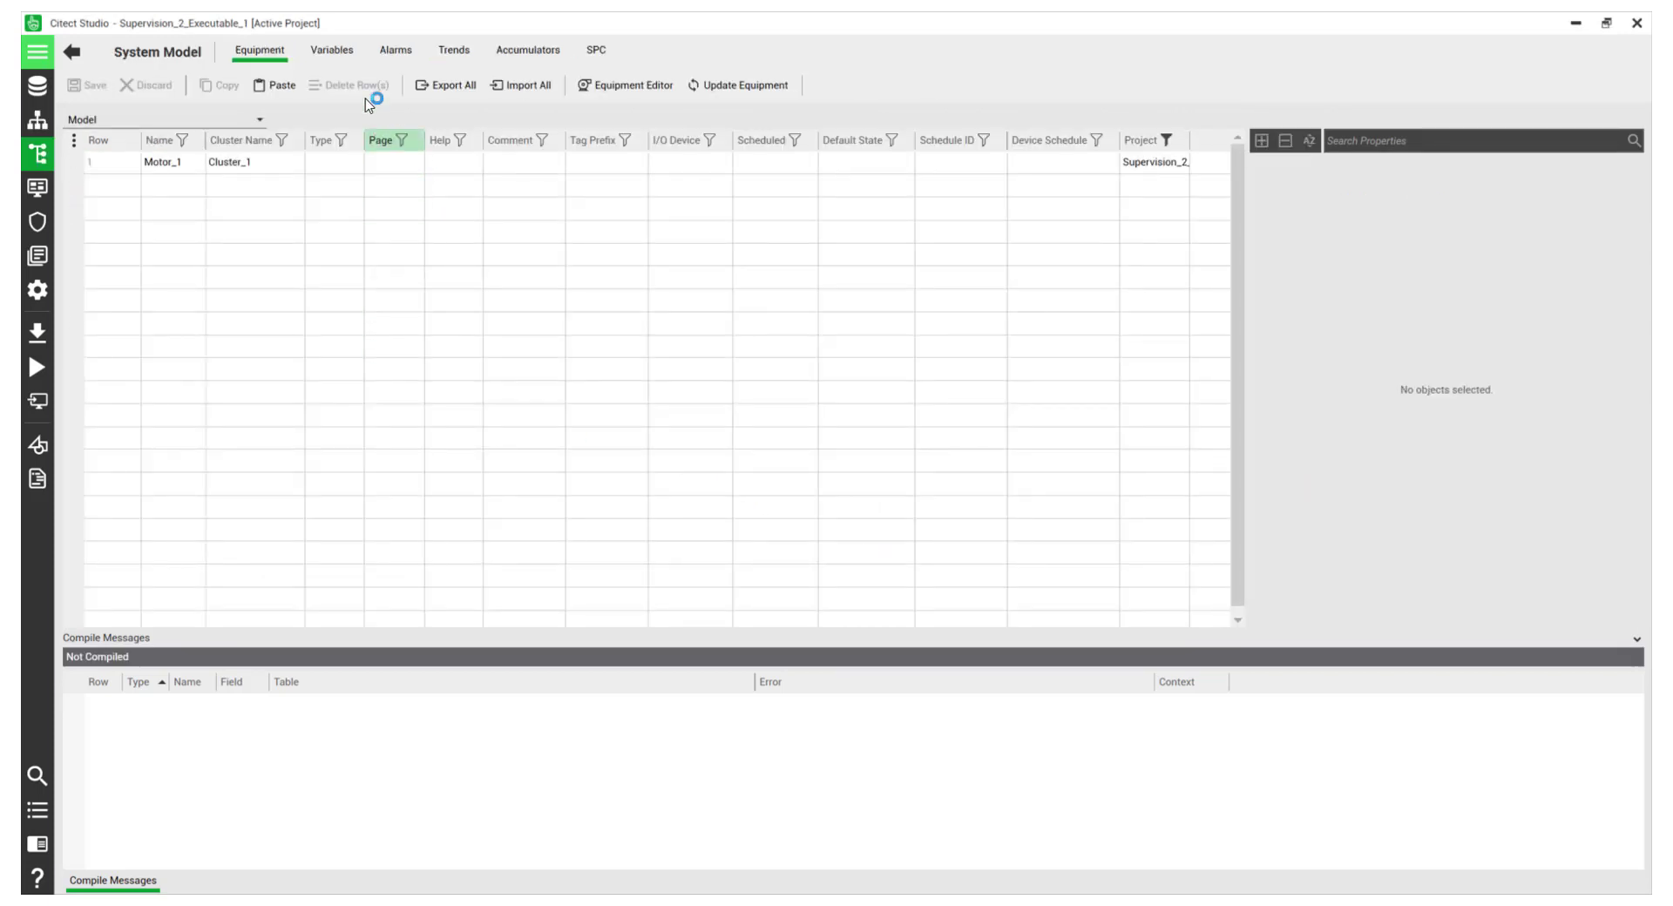
Refresh all tags in the System Model variables to import the linked OPC tags, and open the import log.
{"action": "left_click", "coordinate": [335, 52]}
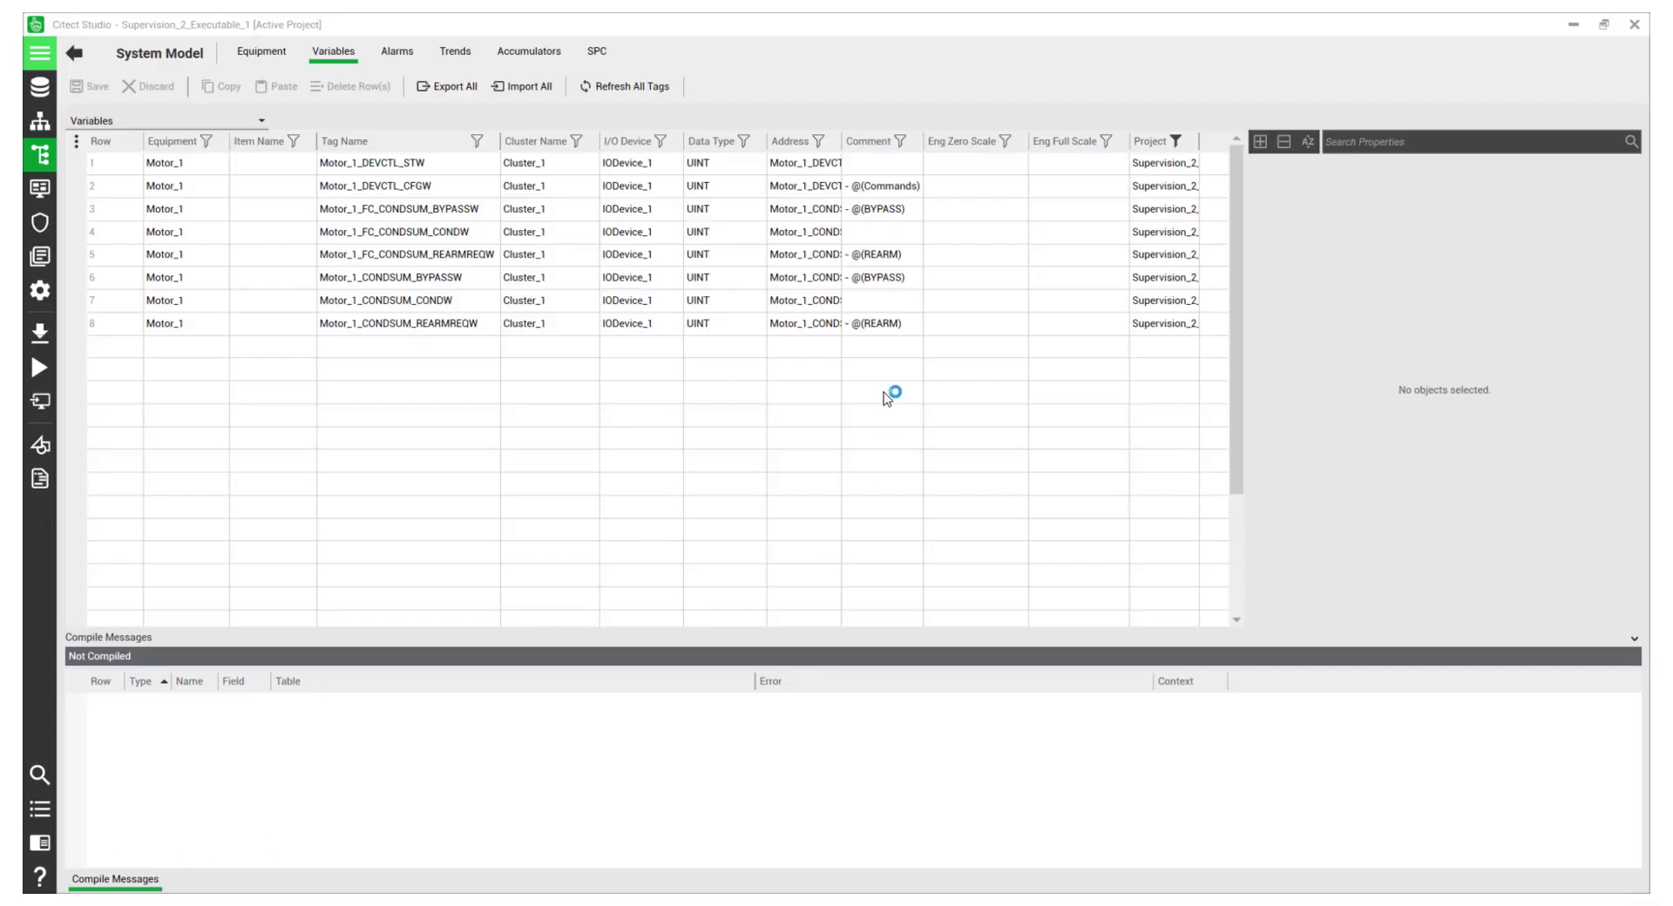
{"action": "left_click", "coordinate": [645, 88]}
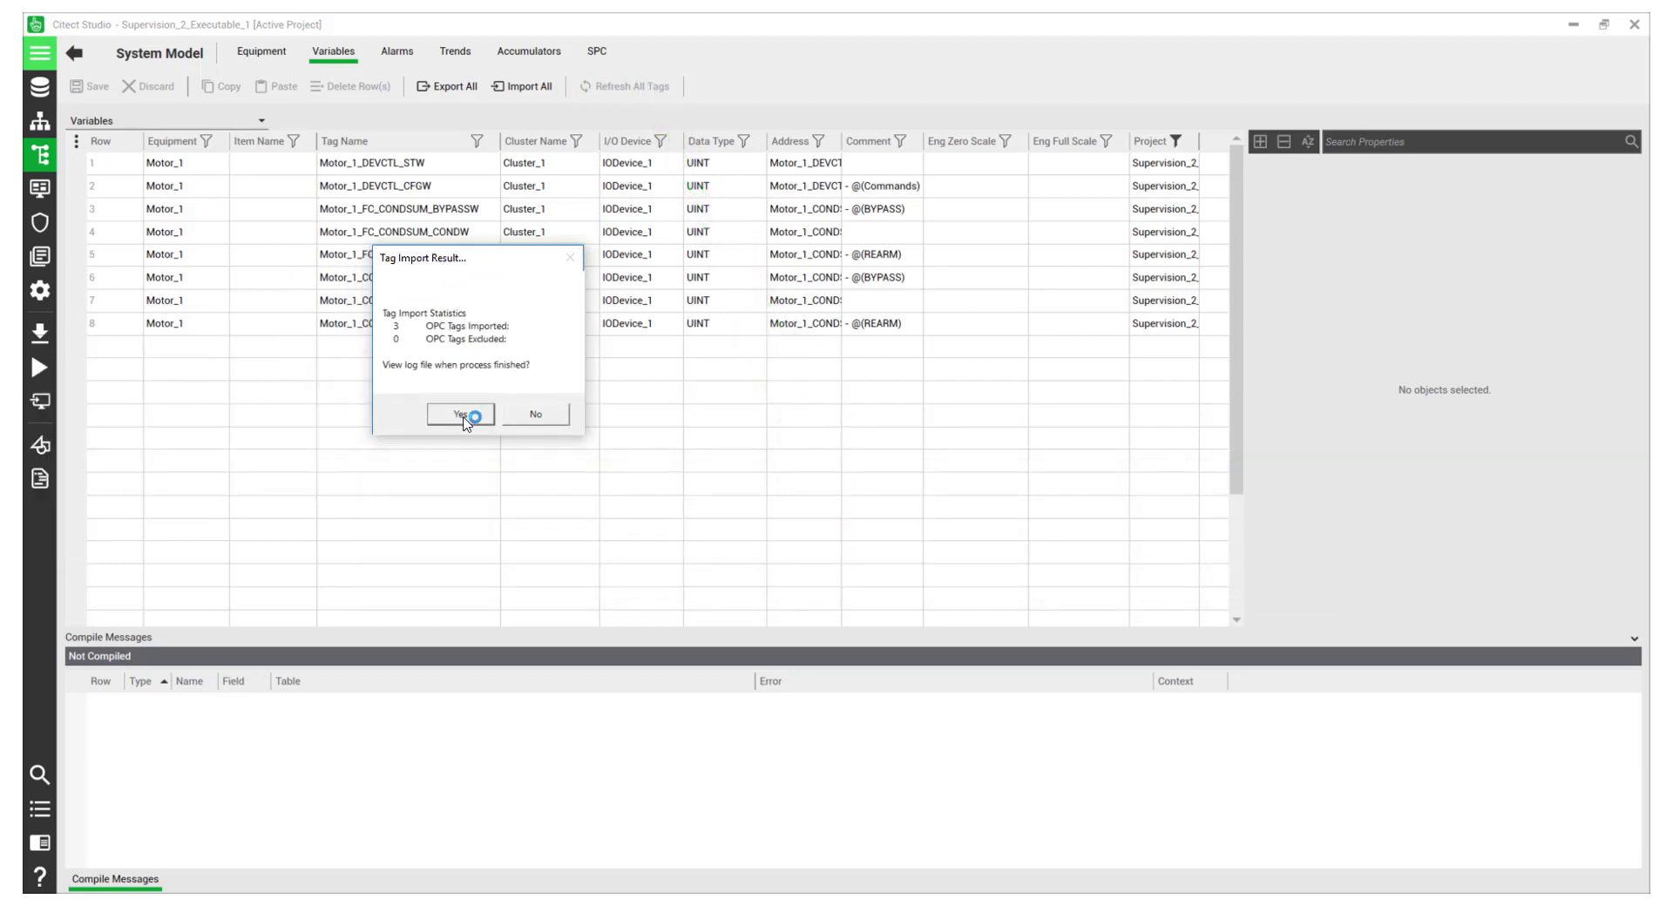
{"action": "left_click", "coordinate": [461, 414]}
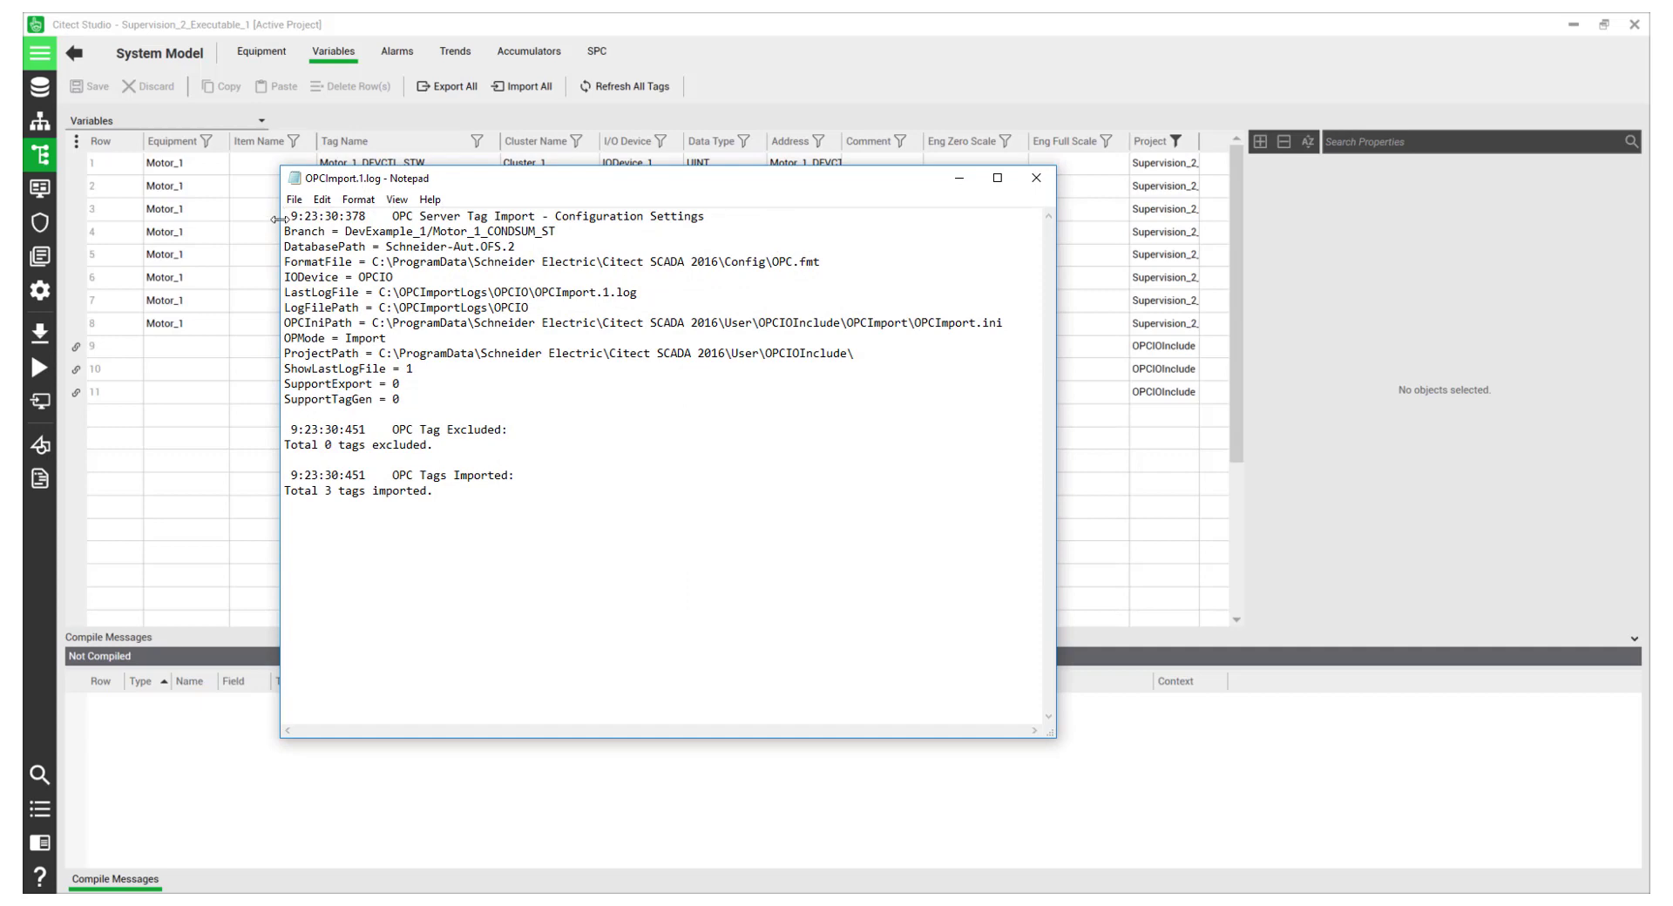
Review the OPC import log and examine the imported tags' I/O device and project in the variables list.
{"action": "left_click_drag", "start_coordinate": [295, 218], "coordinate": [589, 493]}
{"action": "left_click_drag", "start_coordinate": [607, 178], "coordinate": [632, 471]}
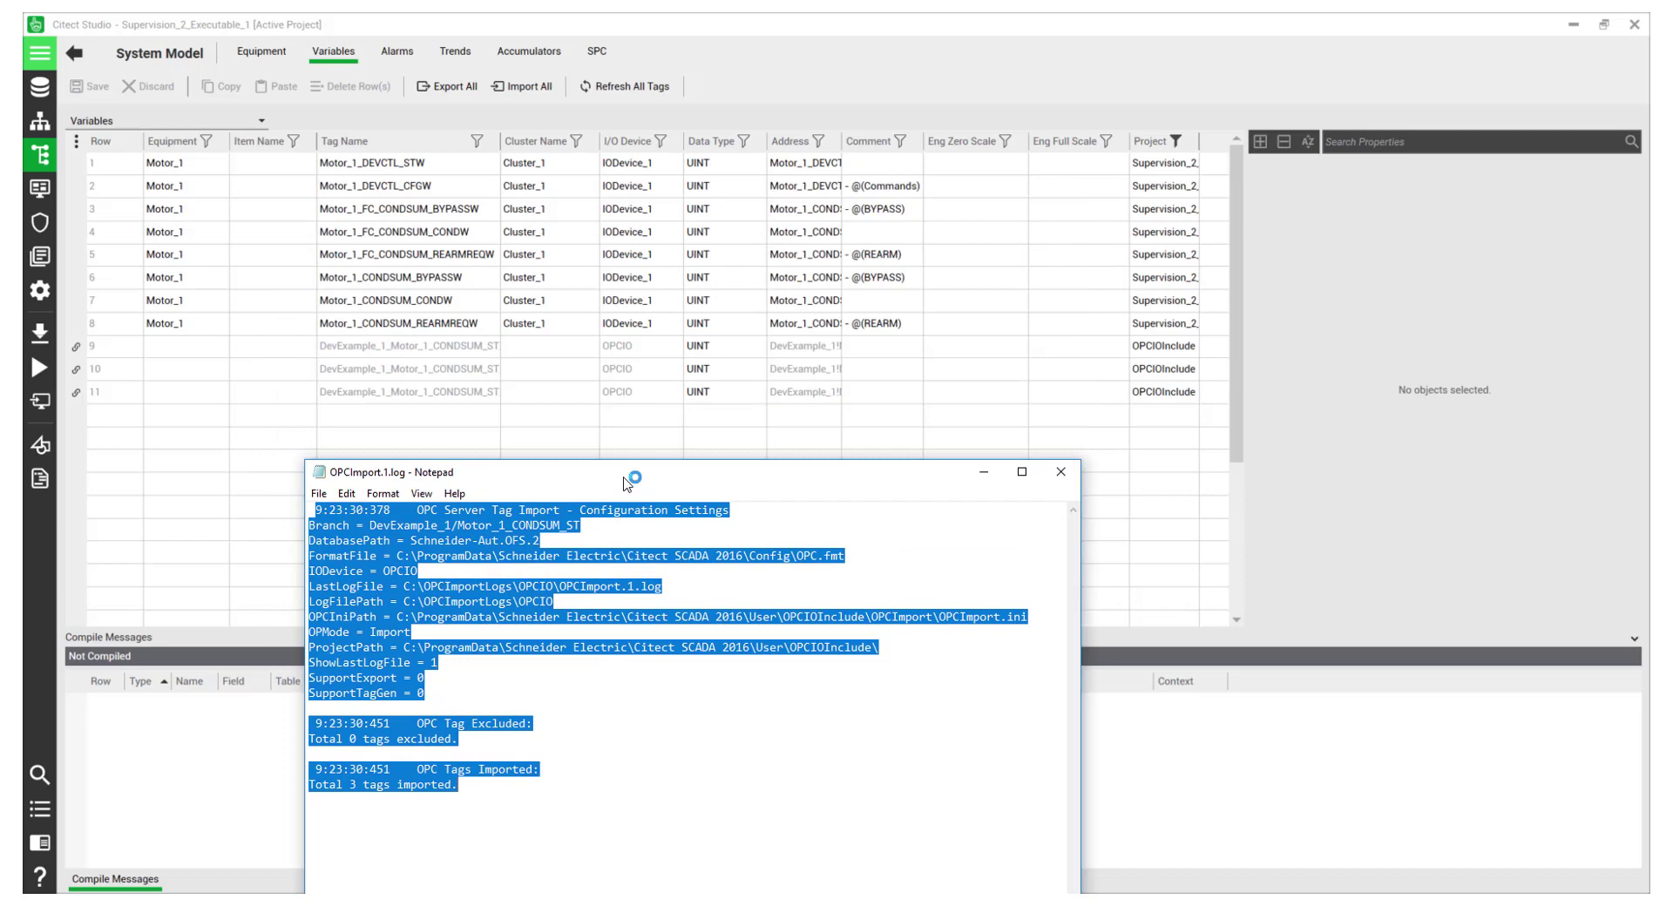
{"action": "left_click", "coordinate": [113, 369]}
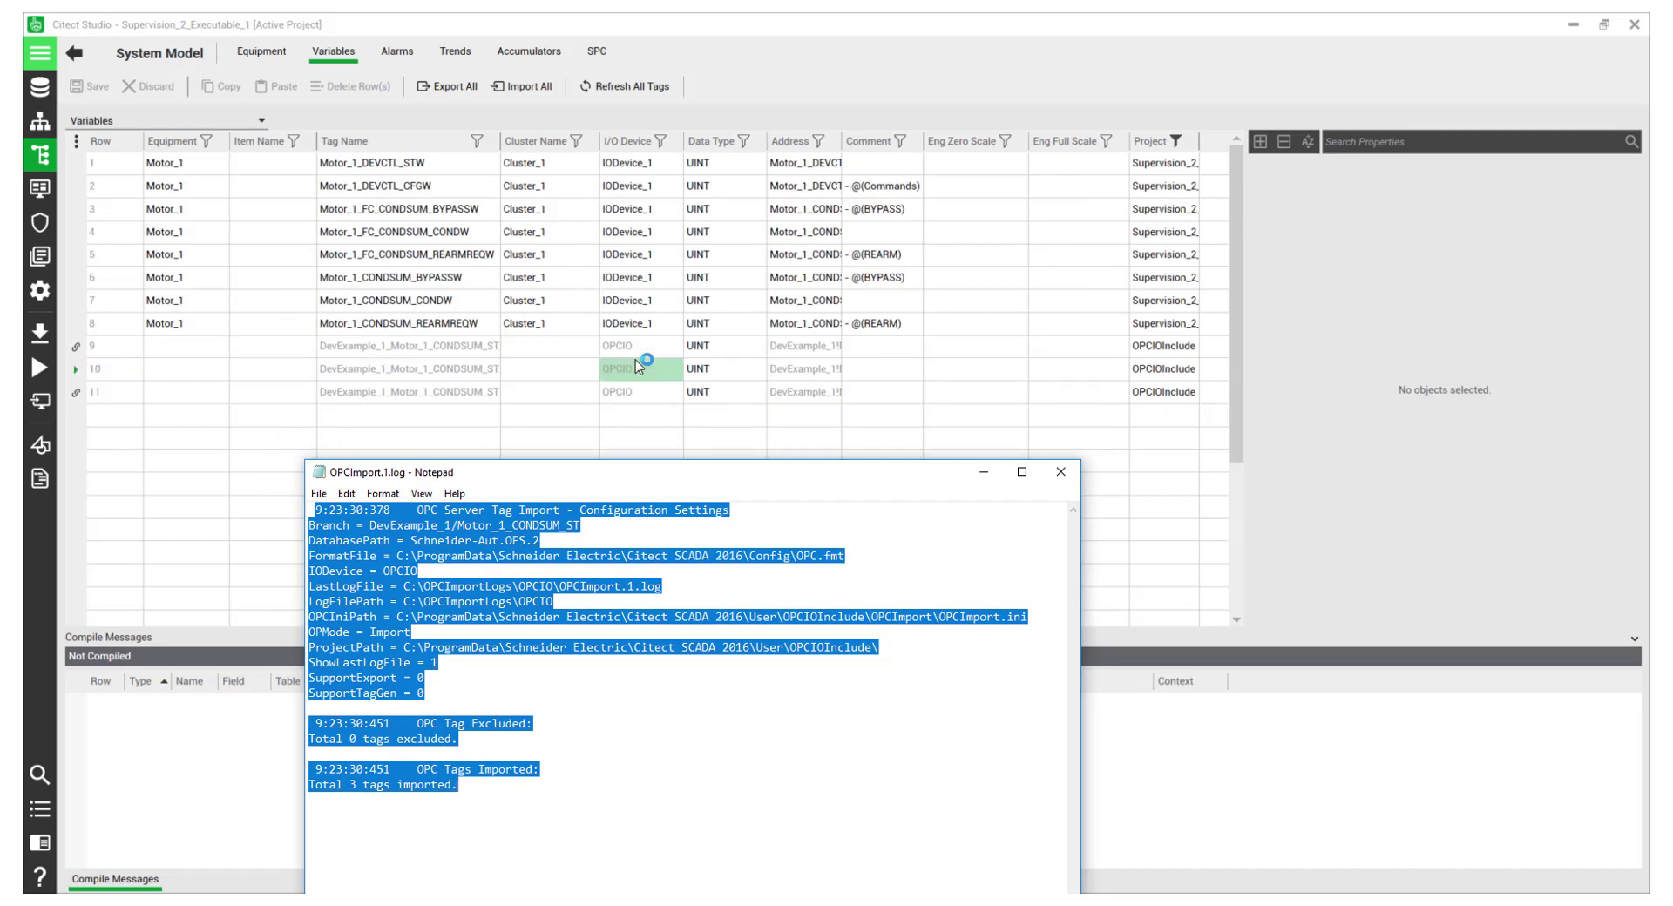
{"action": "left_click", "coordinate": [1155, 394]}
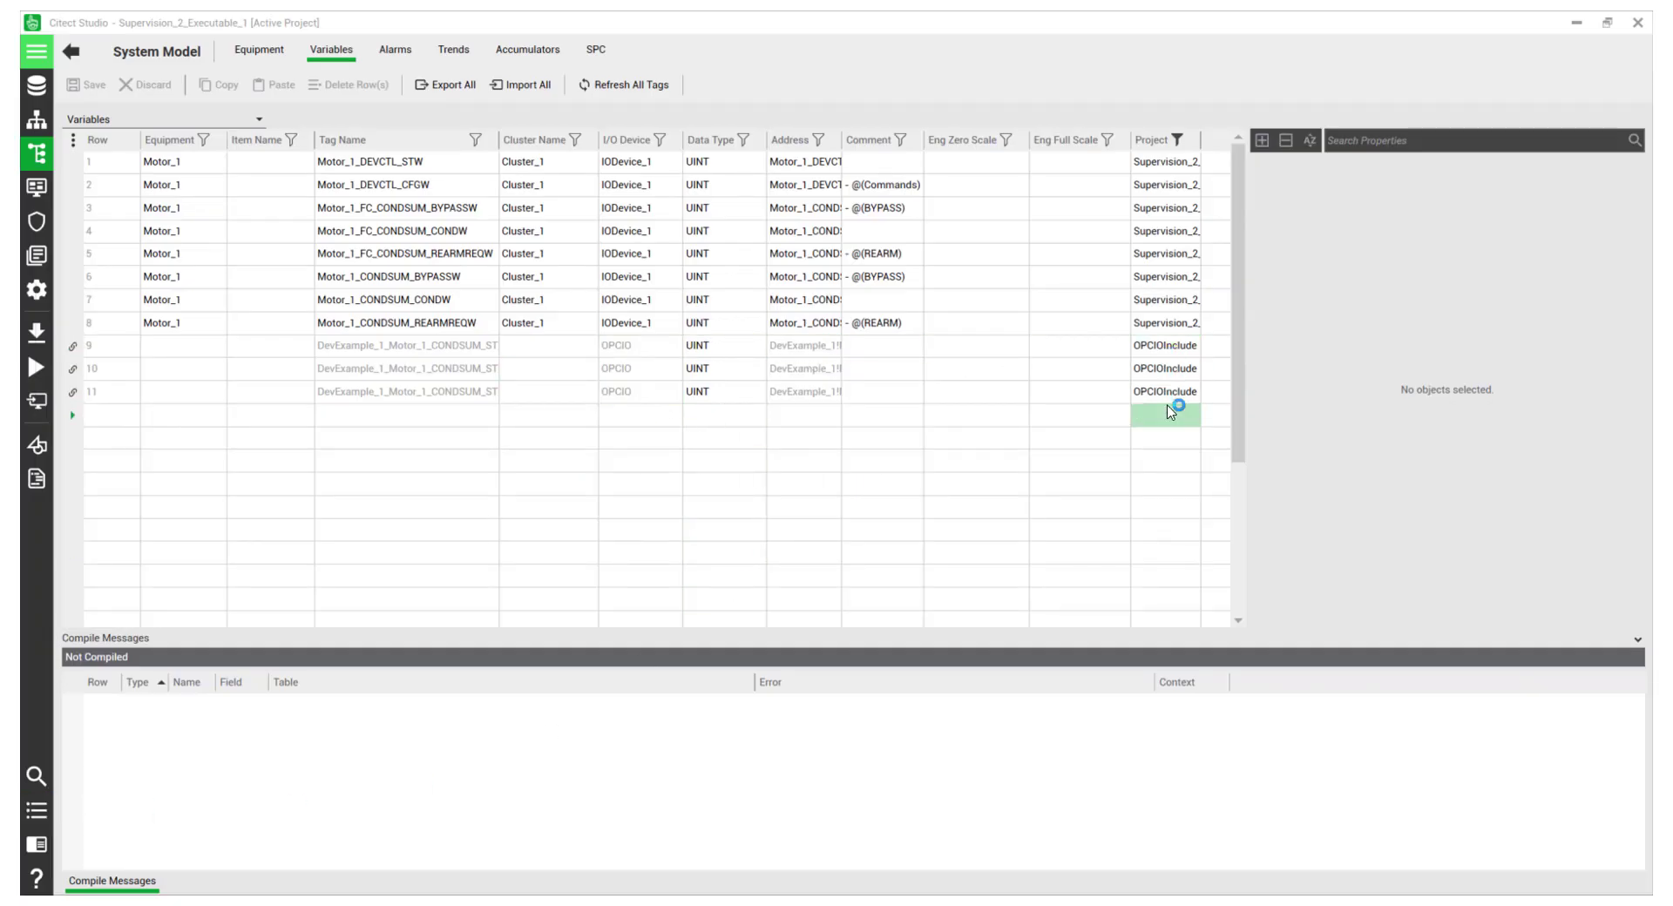
Make OPCIOInclude the active project and set its major revision to 2 in the project properties.
{"action": "left_click", "coordinate": [36, 87]}
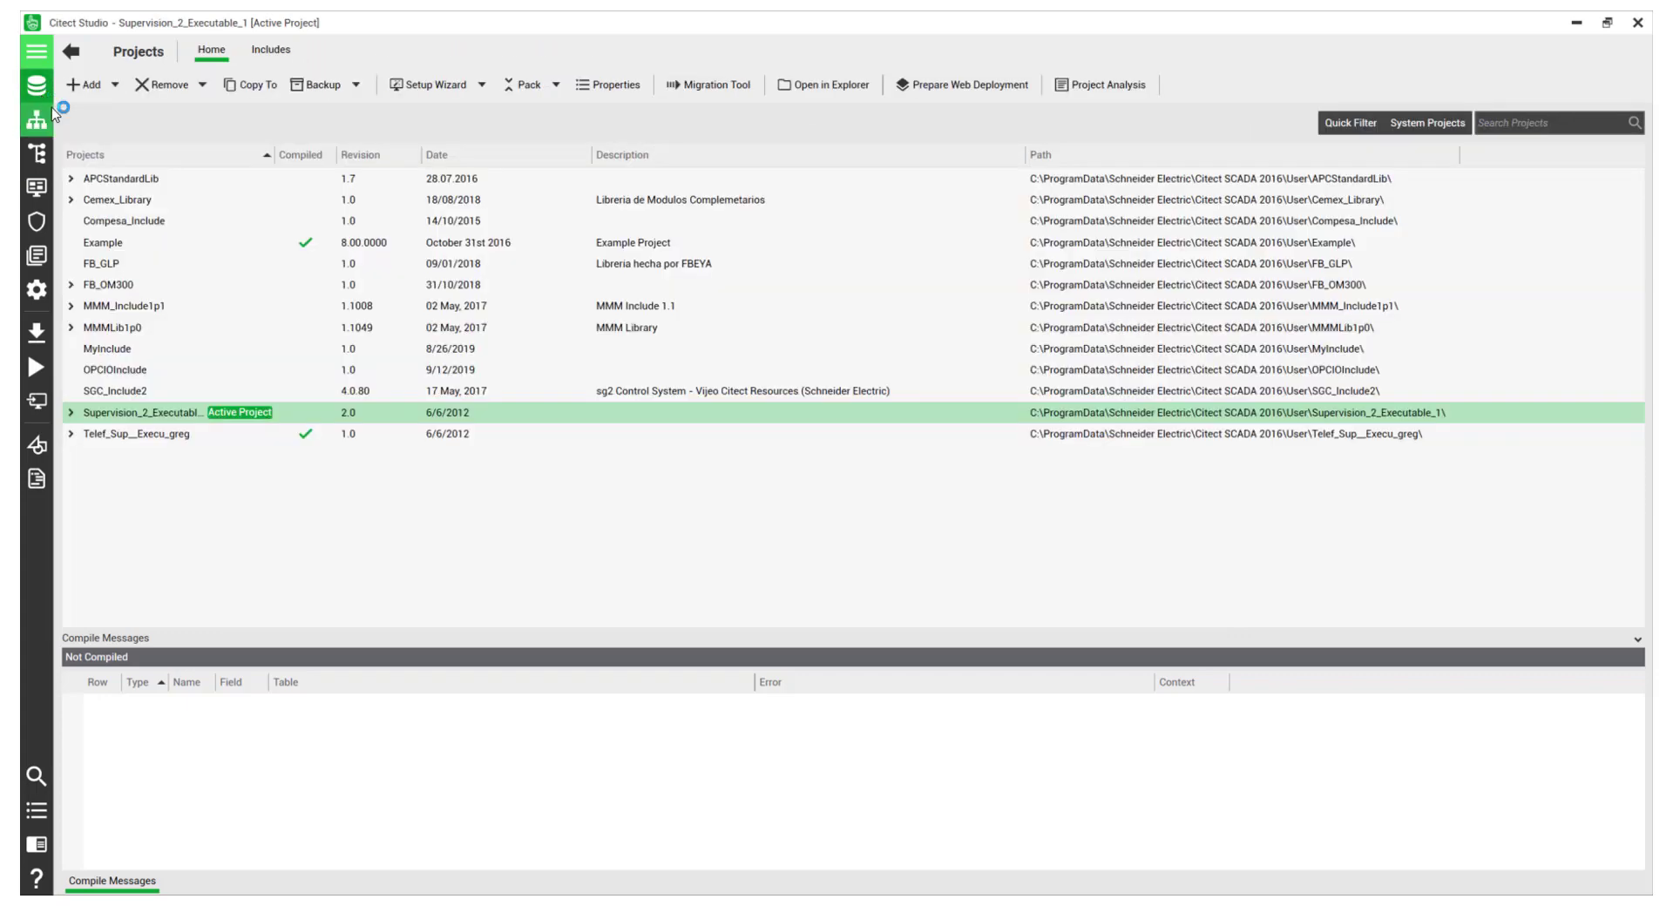
{"action": "left_click", "coordinate": [160, 371]}
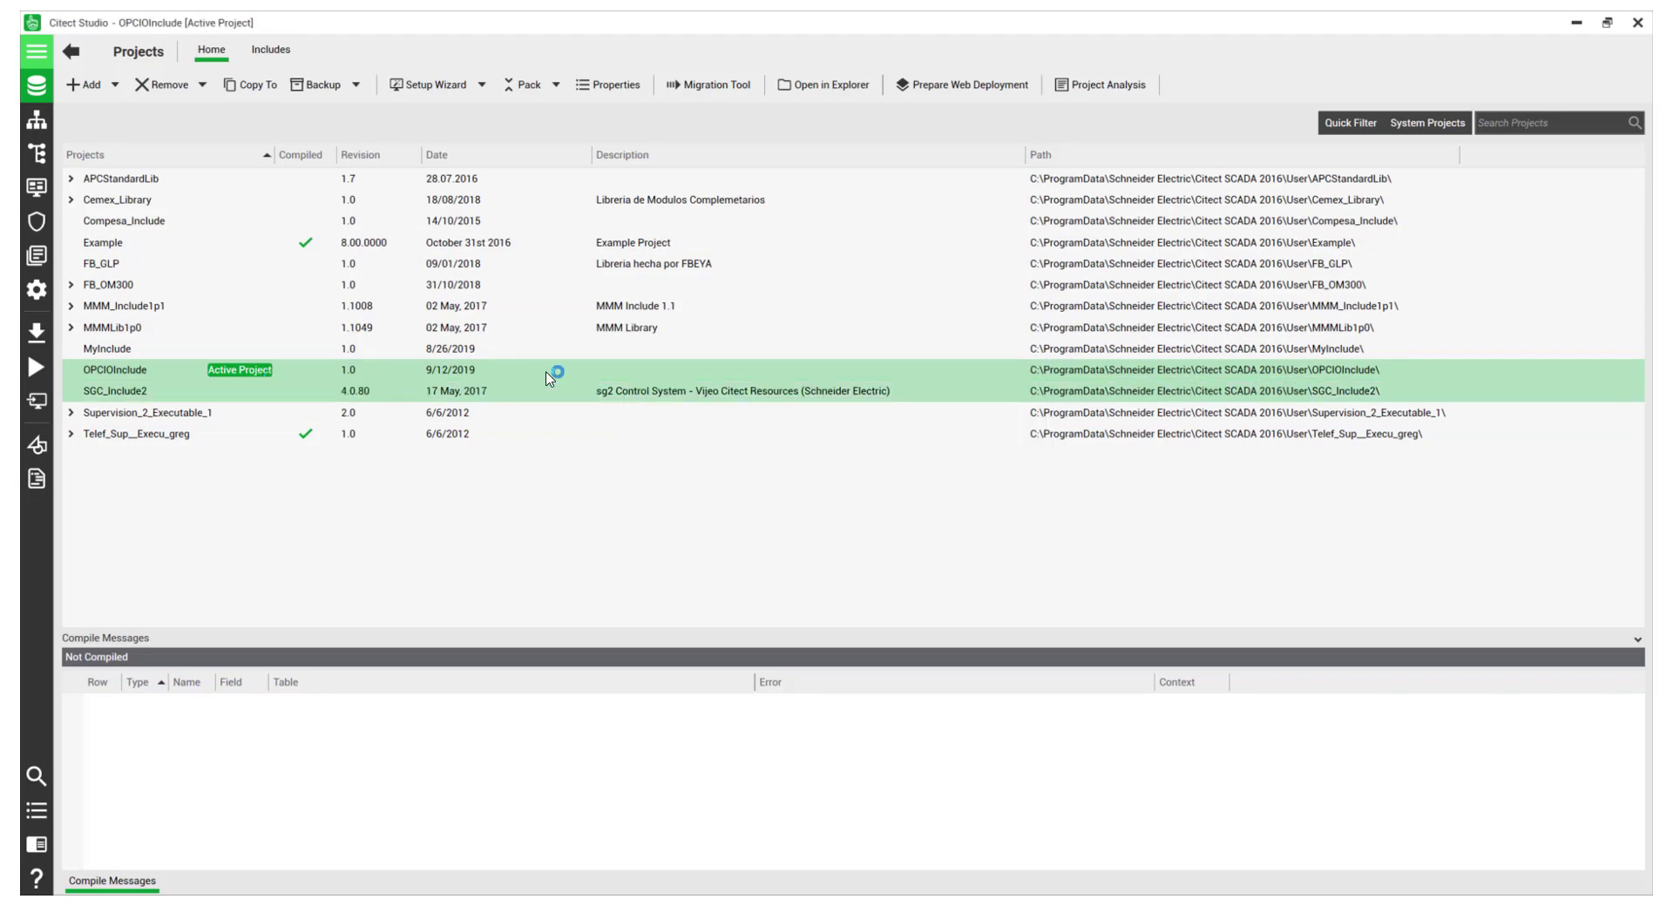
{"action": "left_click", "coordinate": [614, 85]}
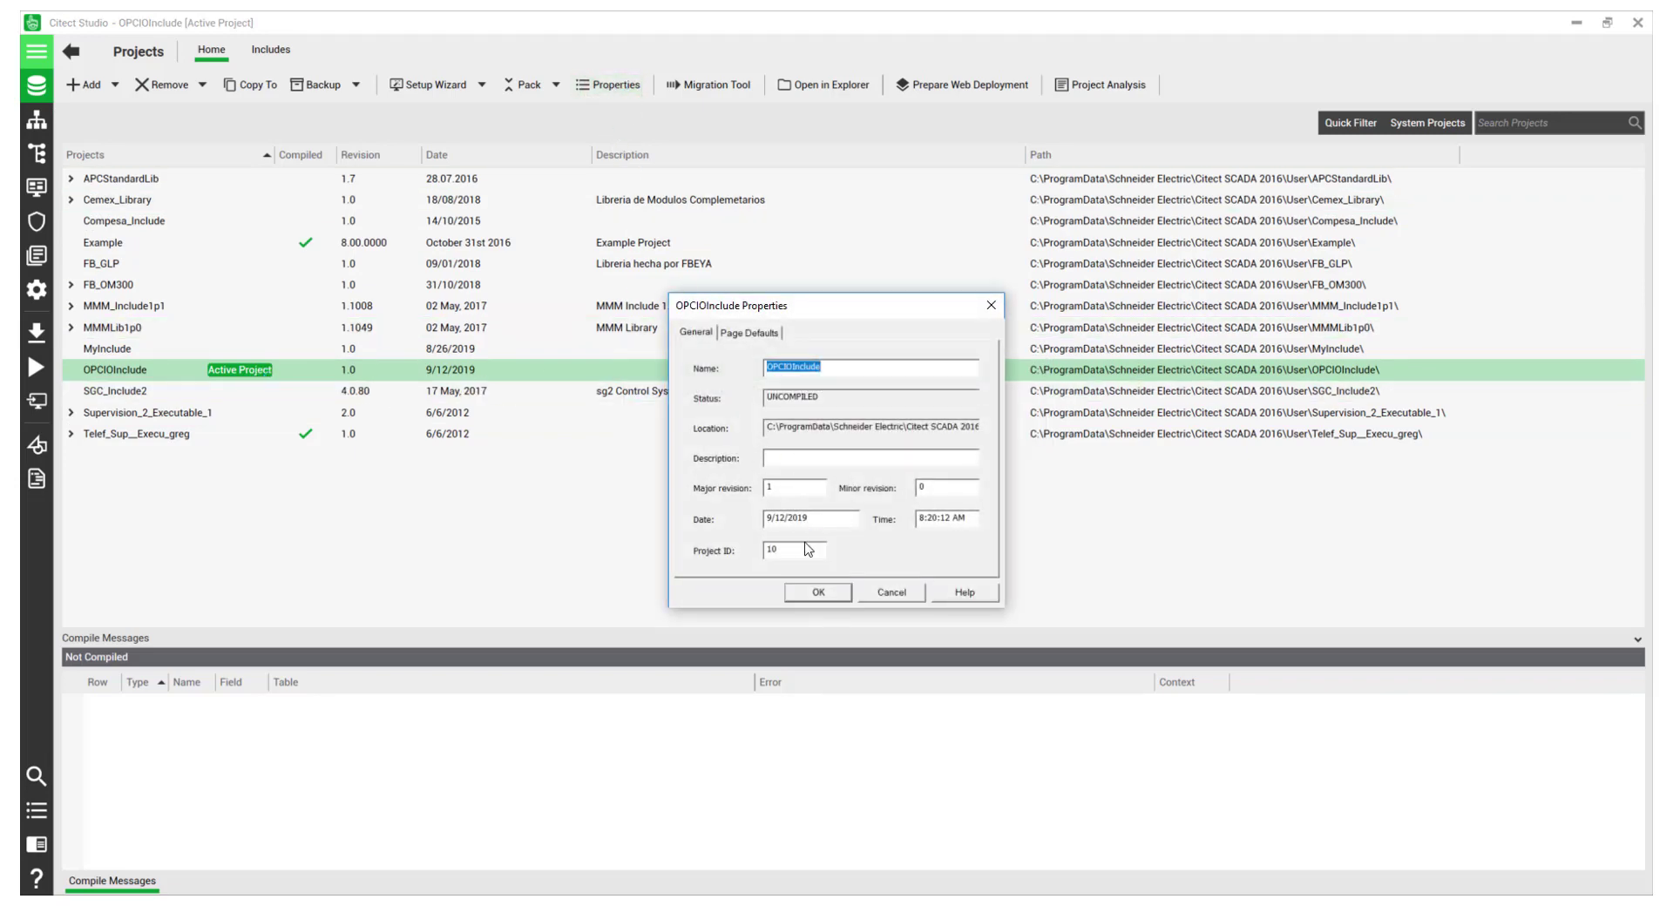
{"action": "left_click", "coordinate": [766, 486]}
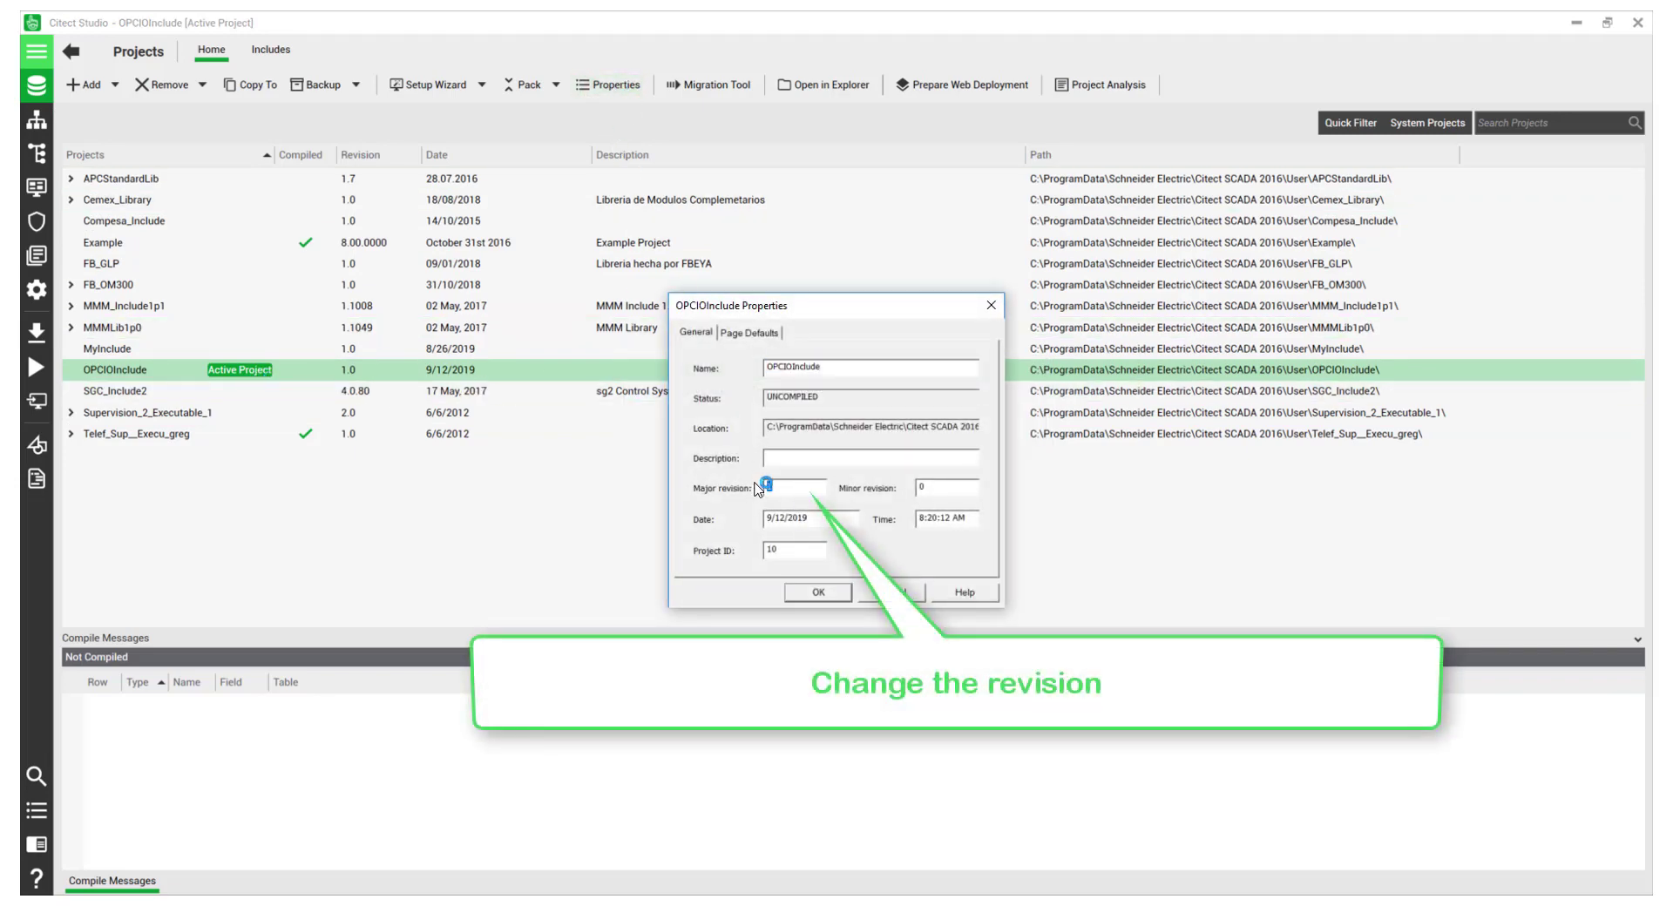
{"action": "type", "text": "2"}
{"action": "left_click", "coordinate": [818, 592]}
Back up the OPCIOInclude project with compression, replacing the existing OPCIOInclude.ctz backup file.
{"action": "left_click", "coordinate": [318, 86]}
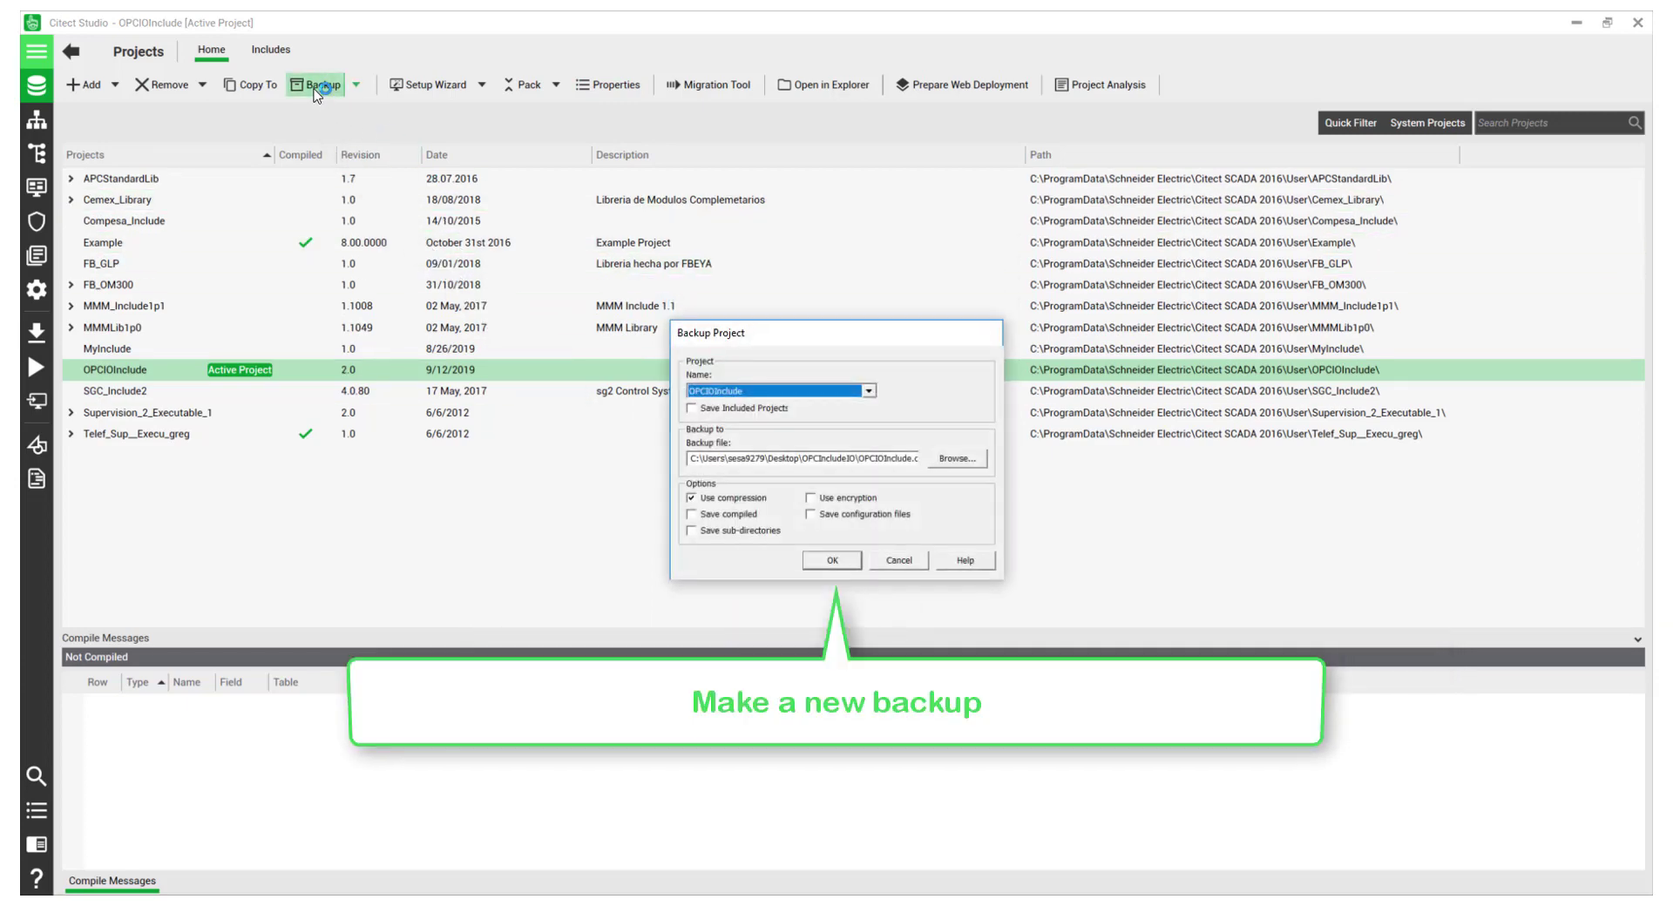
{"action": "left_click", "coordinate": [833, 561]}
{"action": "left_click", "coordinate": [898, 543]}
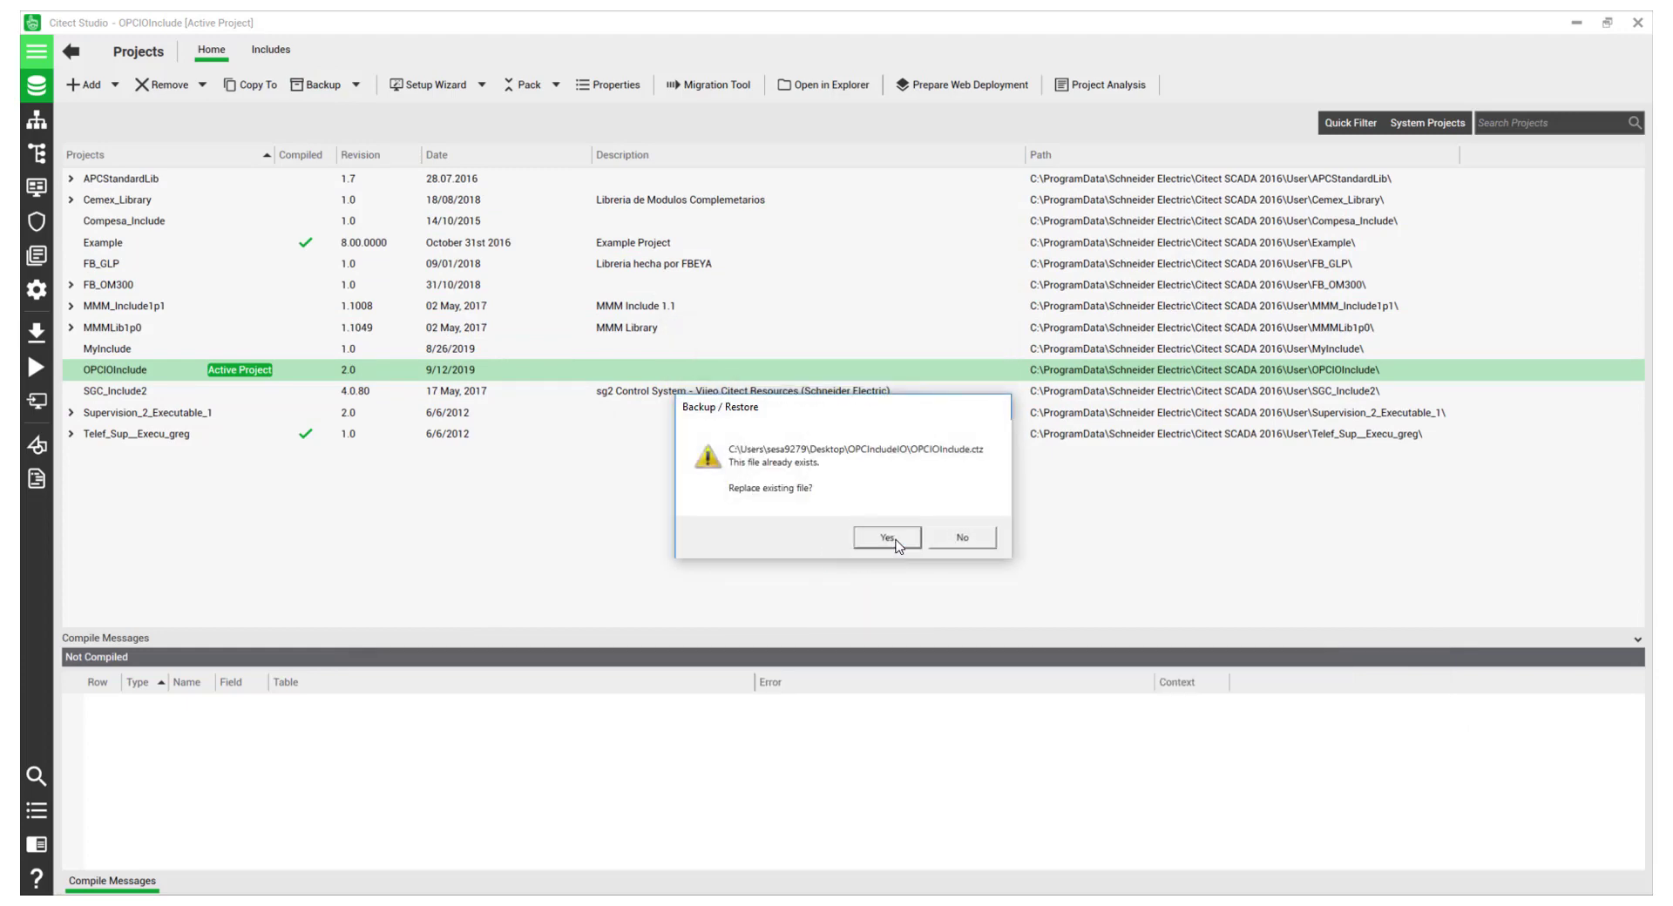
{"action": "left_click", "coordinate": [852, 489]}
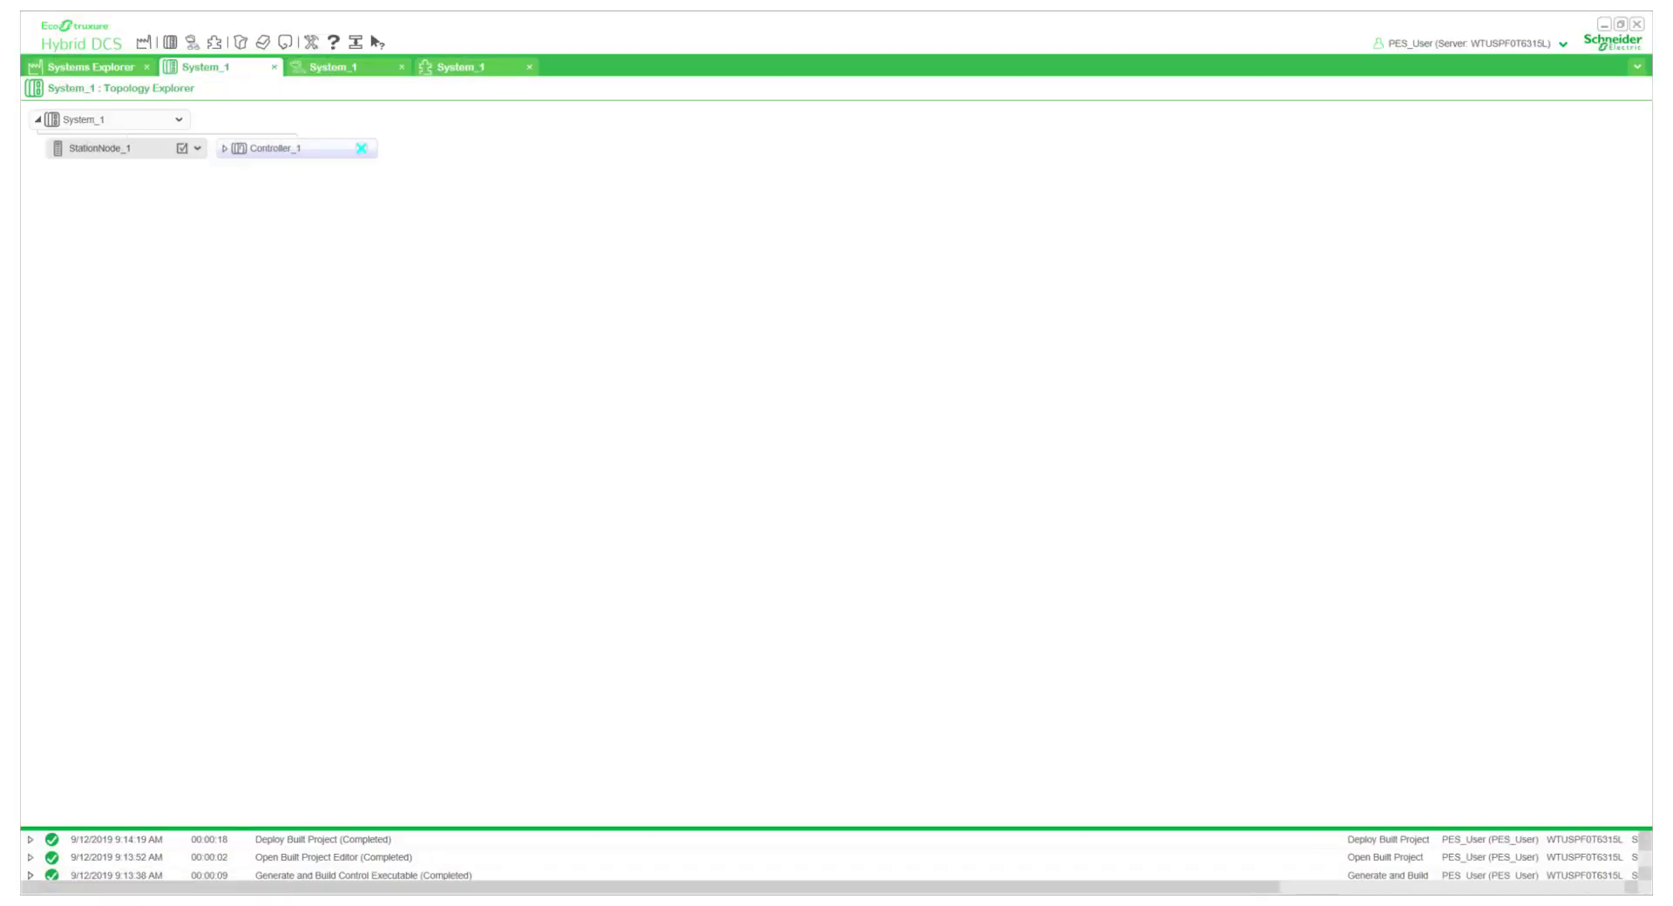
Add the revised OPCIOInclude.ctz to Supervision_2's include projects, replacing the existing OPCIOInclude.
{"action": "left_click", "coordinate": [459, 70]}
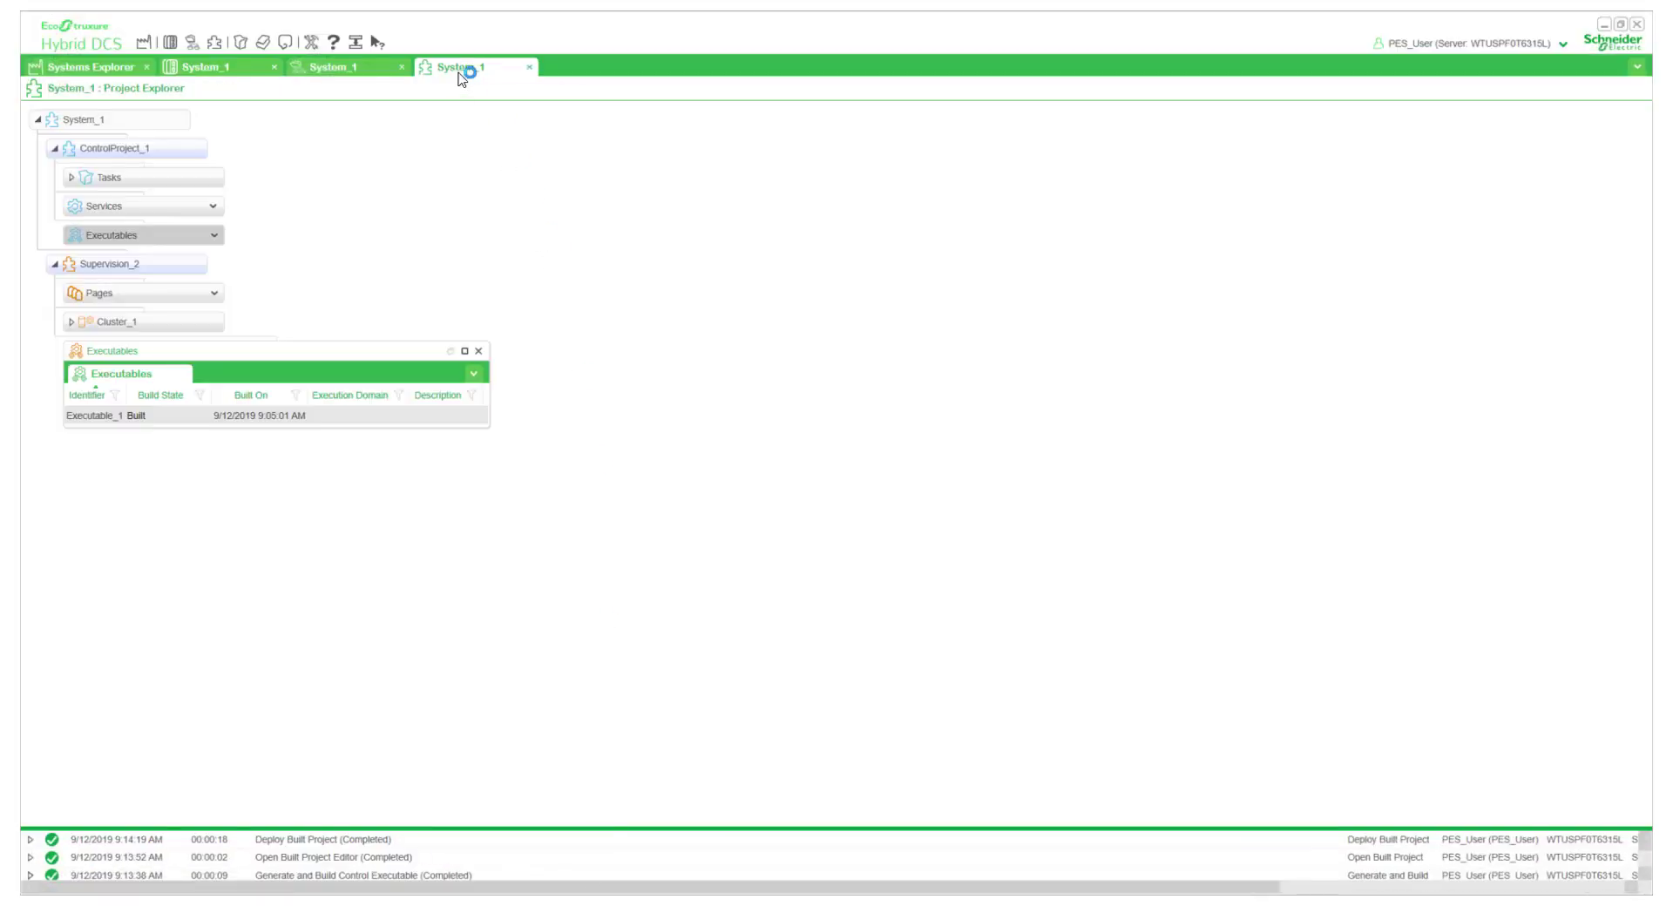
{"action": "right_click", "coordinate": [109, 266]}
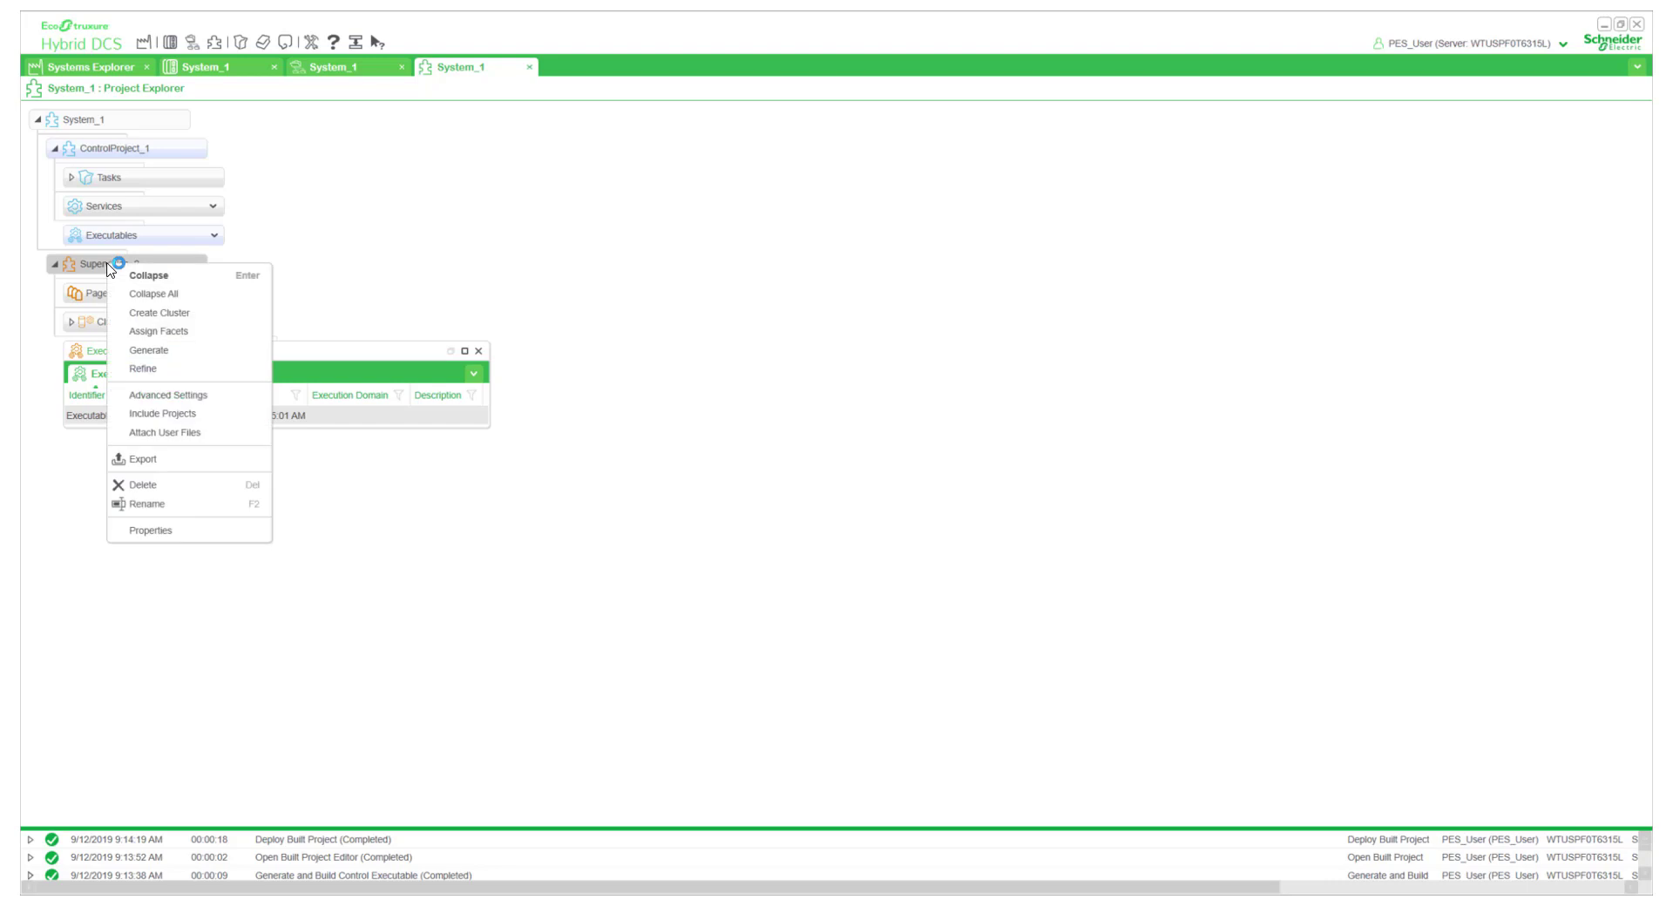
{"action": "left_click", "coordinate": [162, 414]}
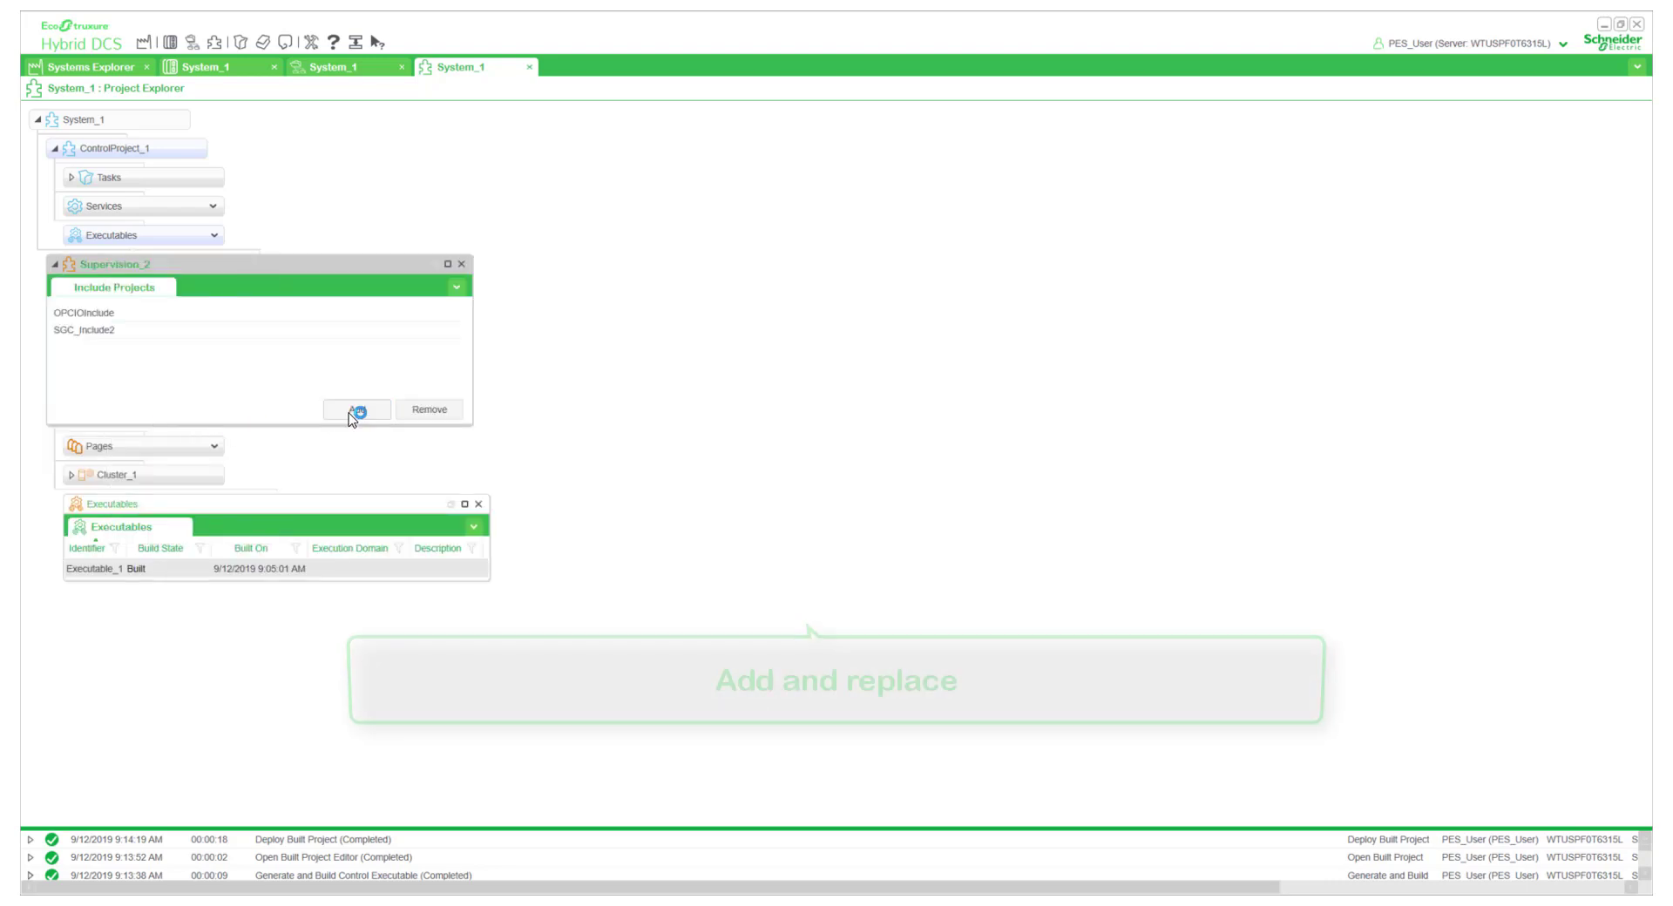
{"action": "left_click", "coordinate": [351, 415]}
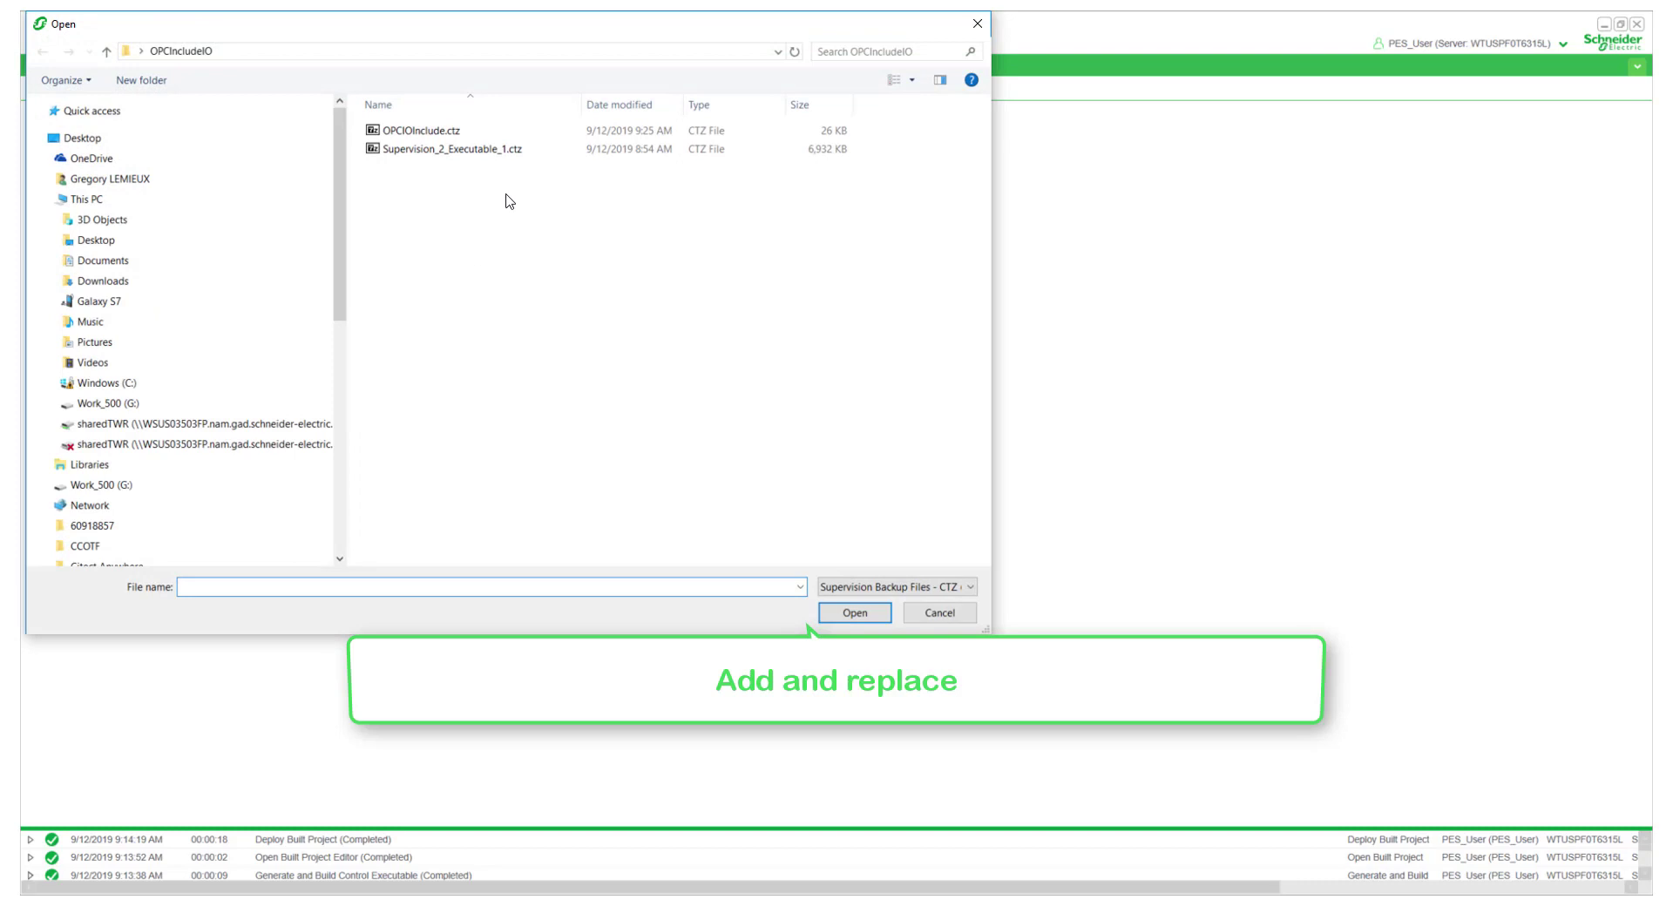
{"action": "left_click", "coordinate": [428, 133]}
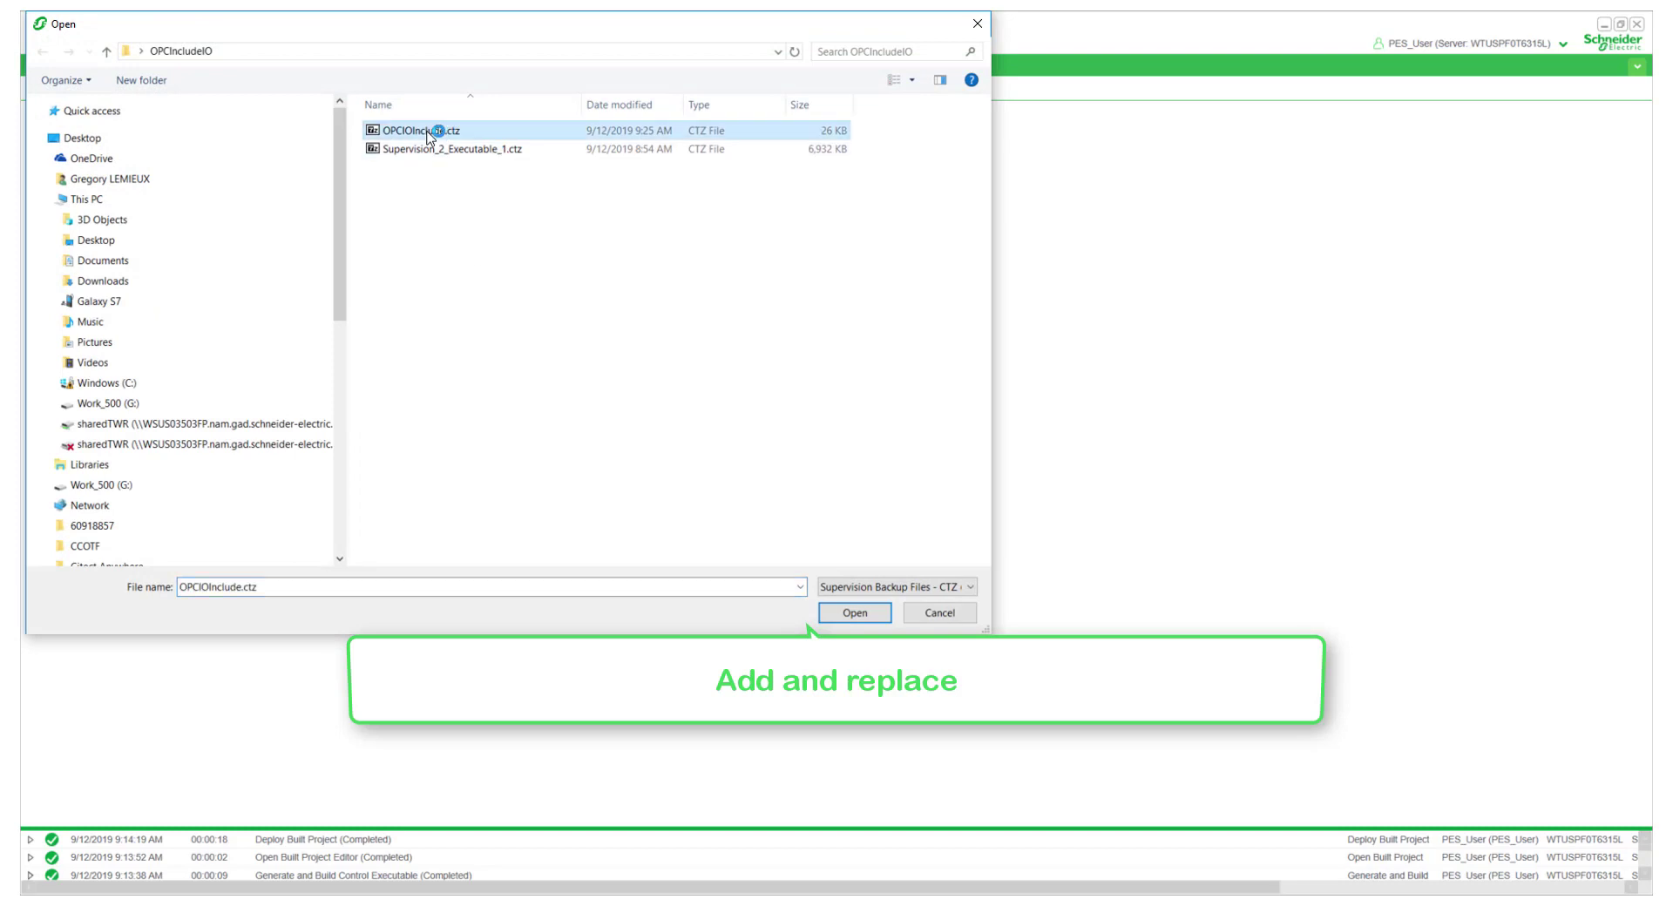
{"action": "left_click", "coordinate": [855, 614]}
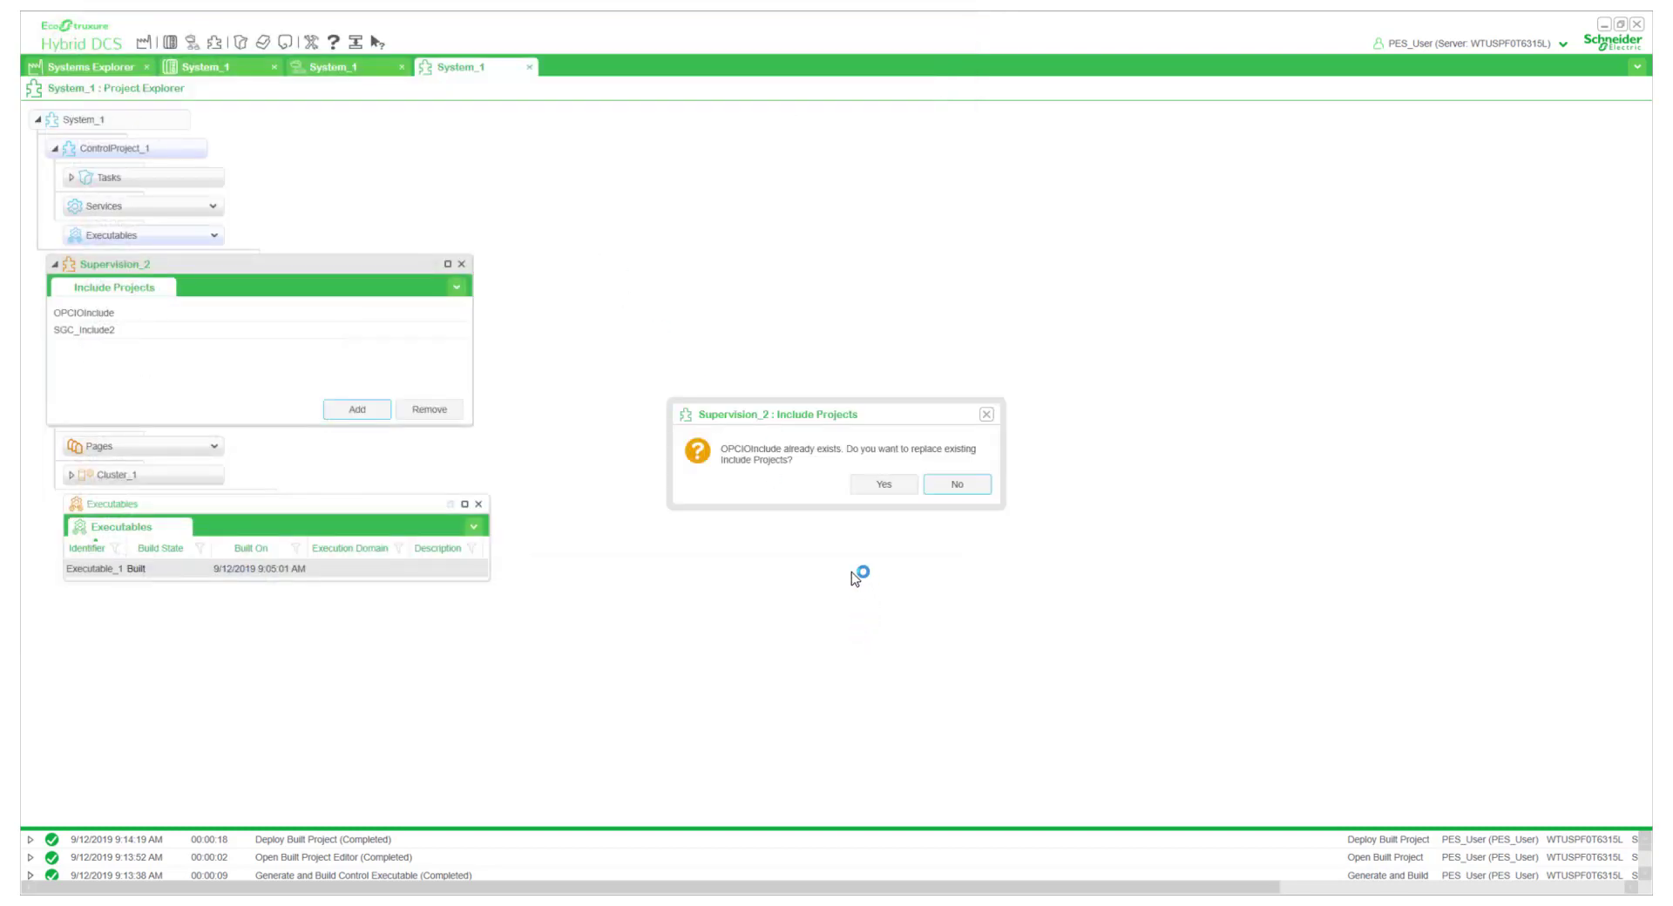
{"action": "left_click", "coordinate": [883, 485]}
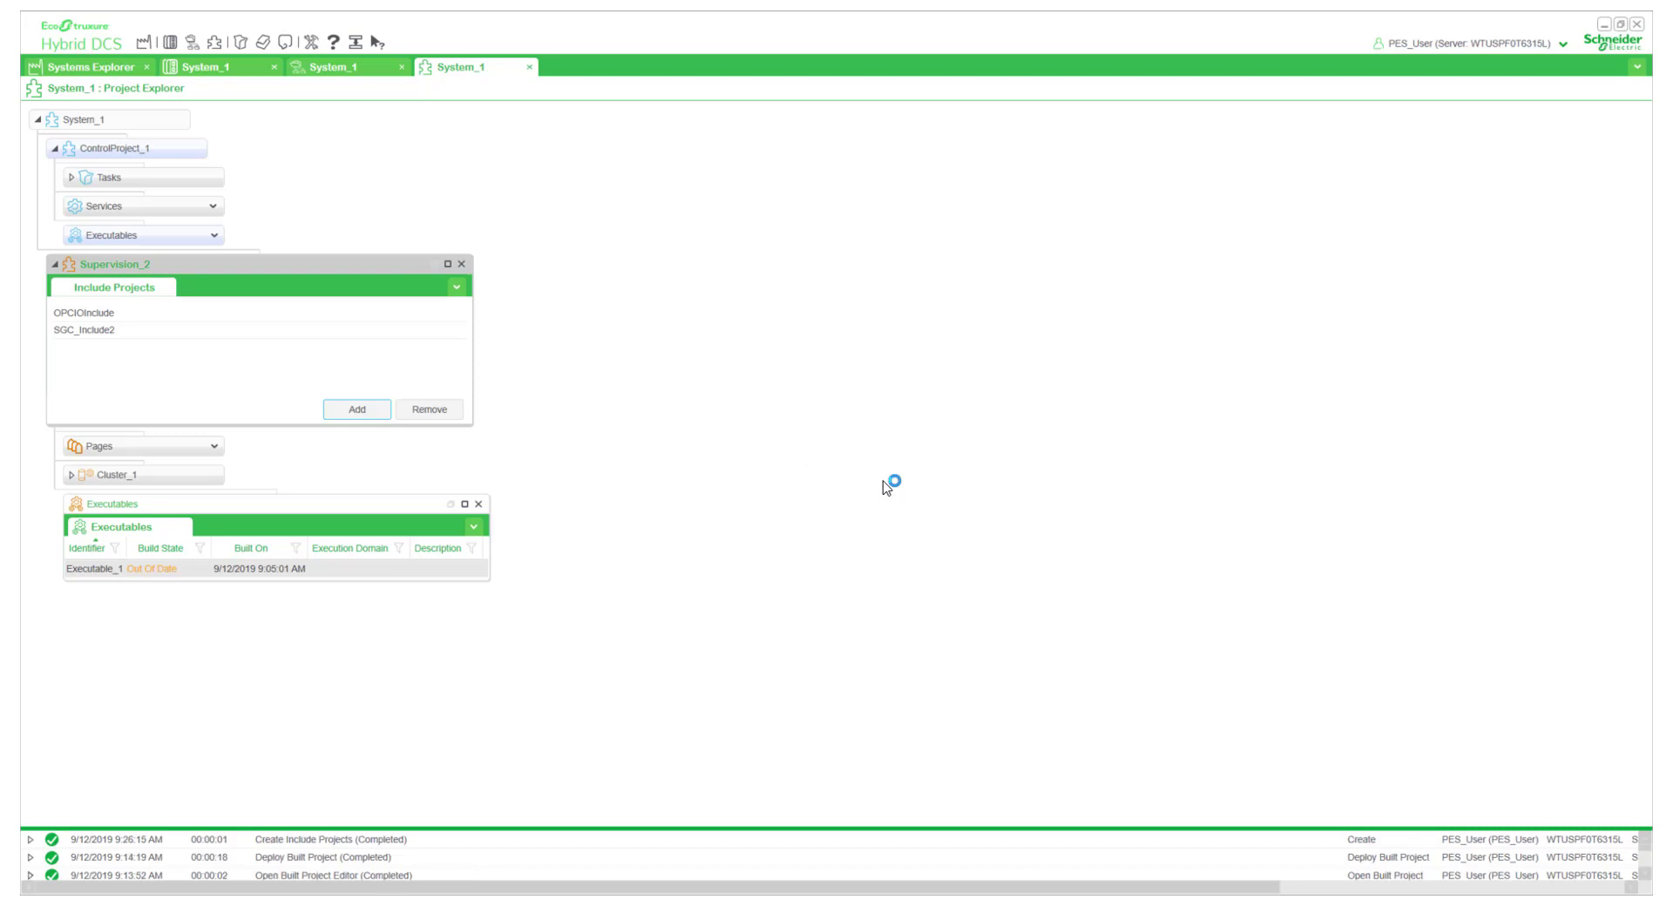
{"action": "left_click", "coordinate": [461, 264]}
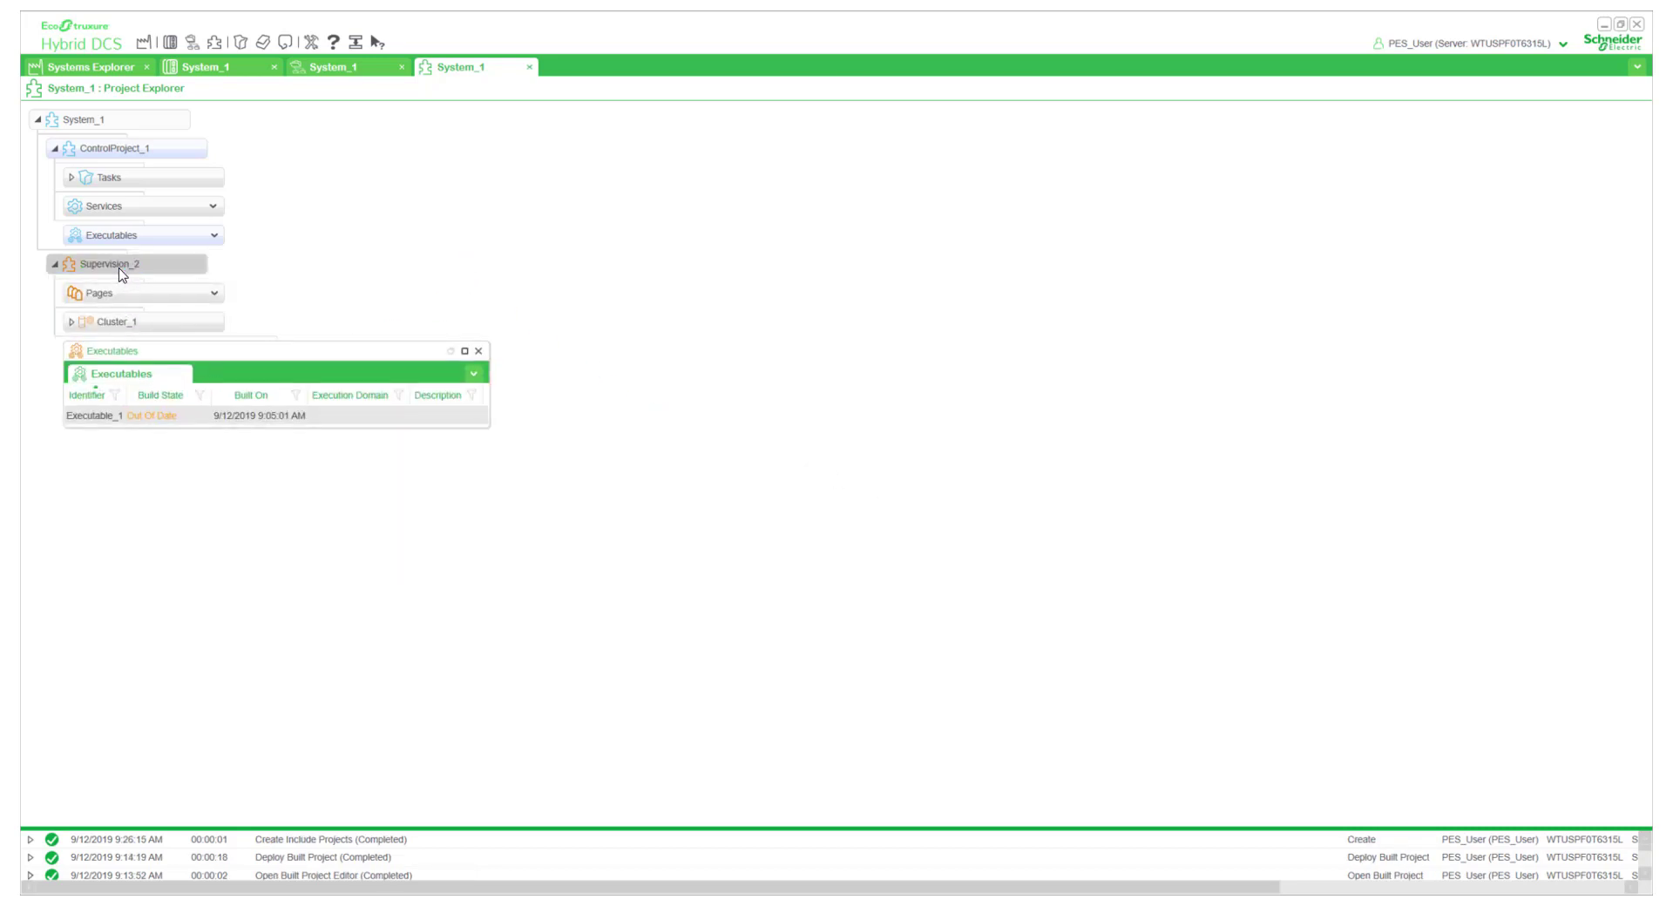
Run Build All on Executable_1 of the Supervision_2 project.
{"action": "right_click", "coordinate": [111, 421]}
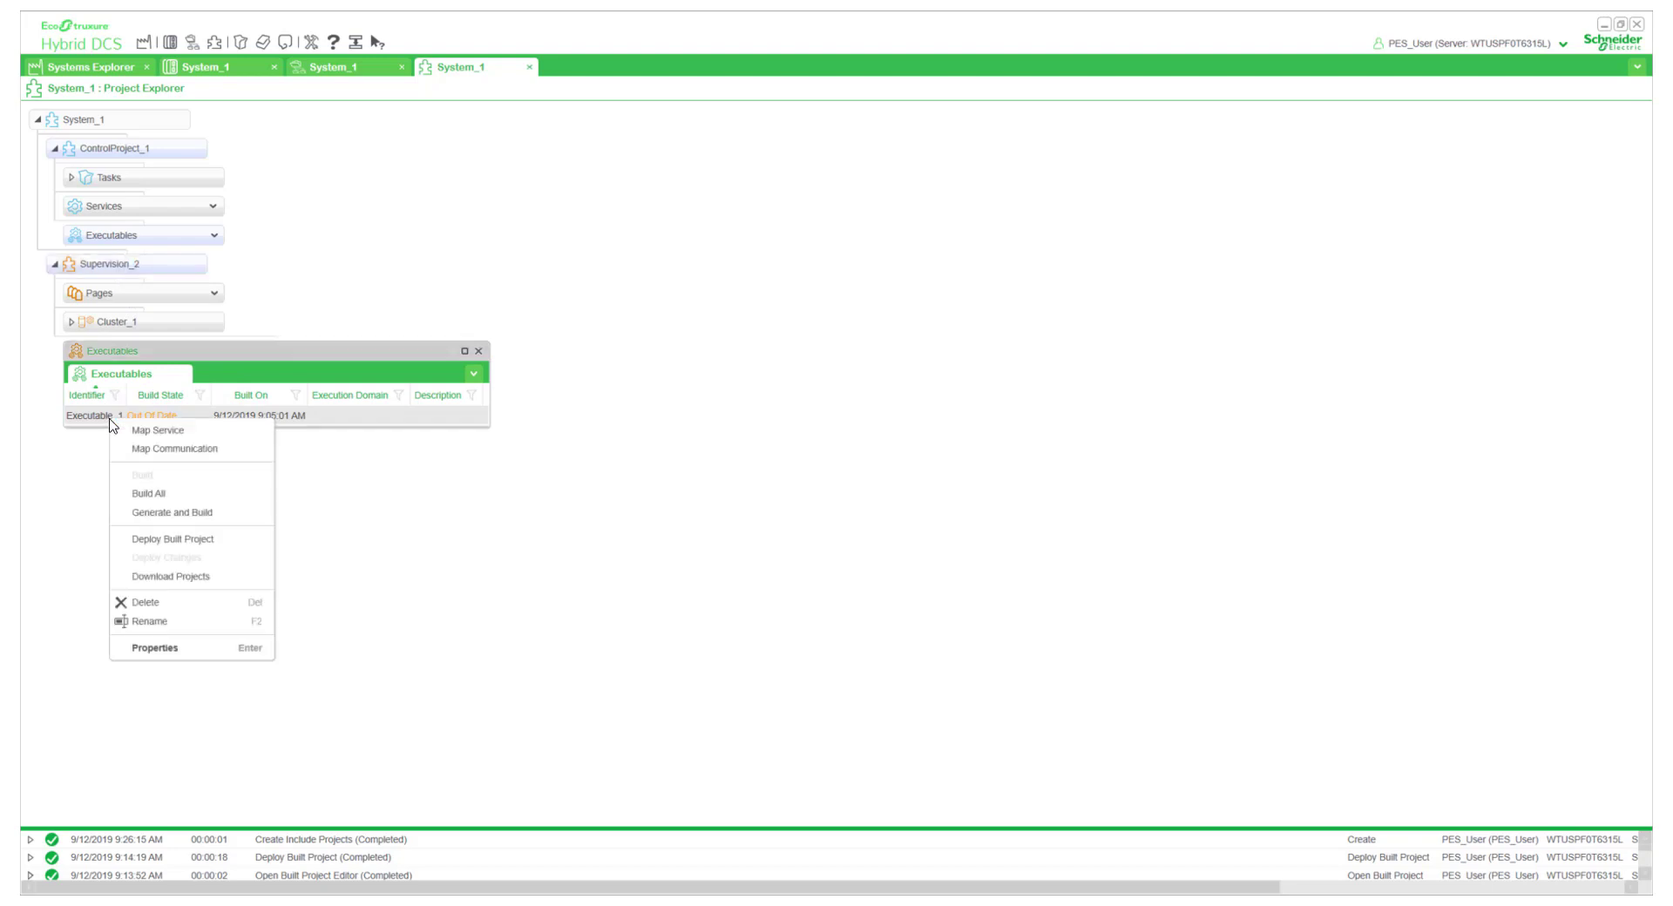
{"action": "left_click", "coordinate": [144, 494]}
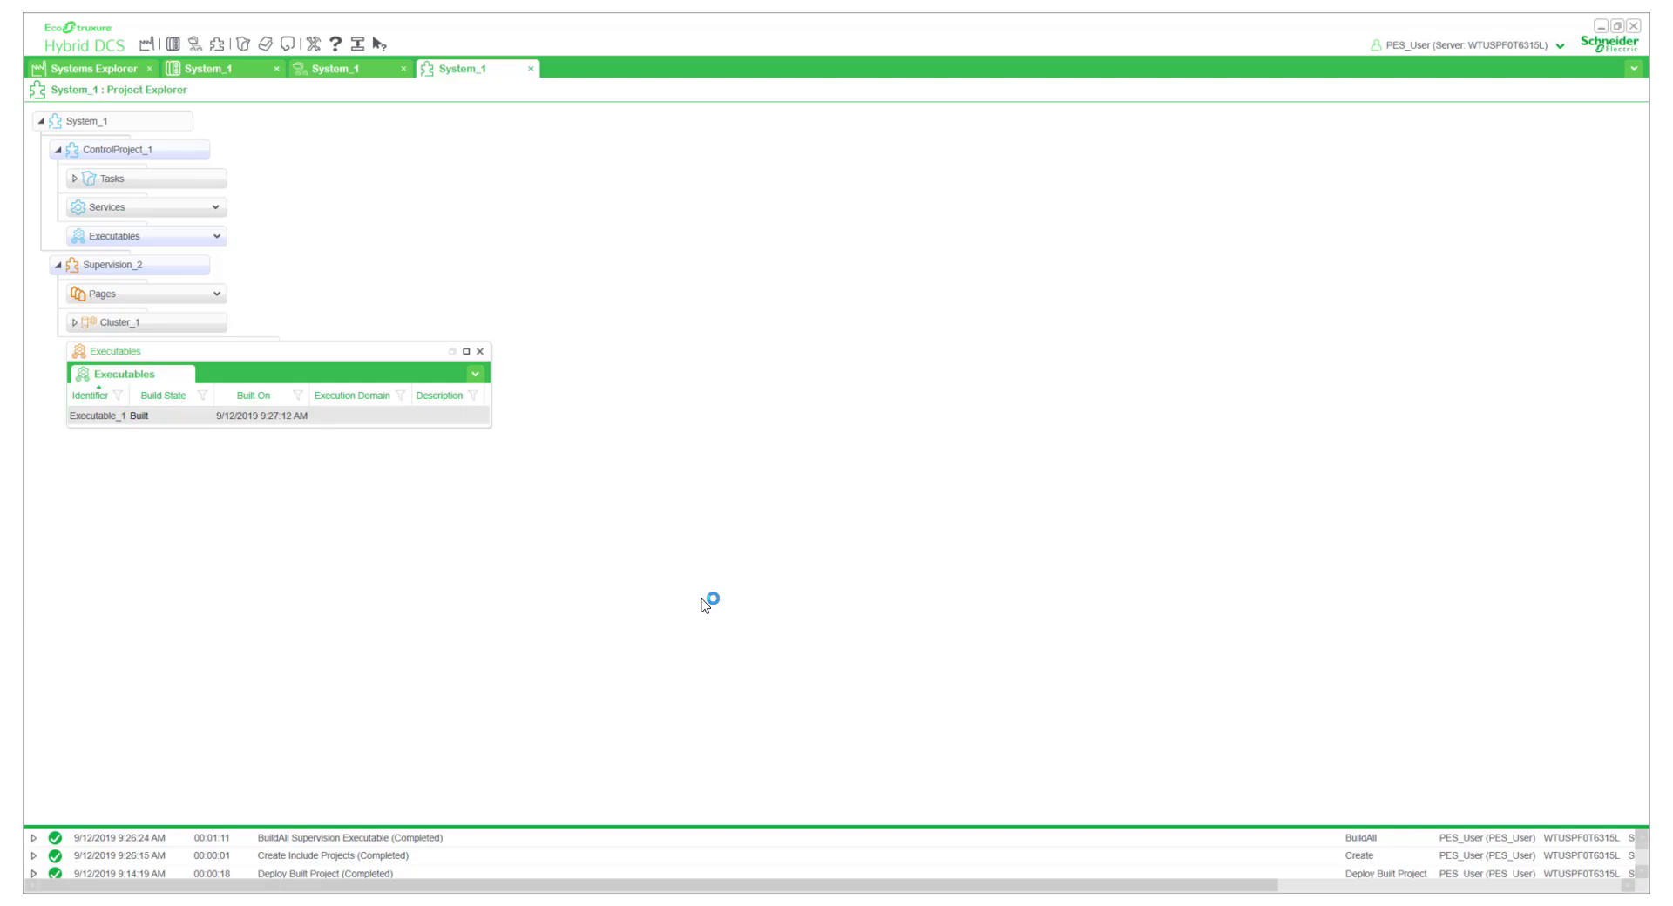
Open Supervision_2 in Refine Offline and show the System Model variables to check for the OPC tags.
{"action": "right_click", "coordinate": [122, 272]}
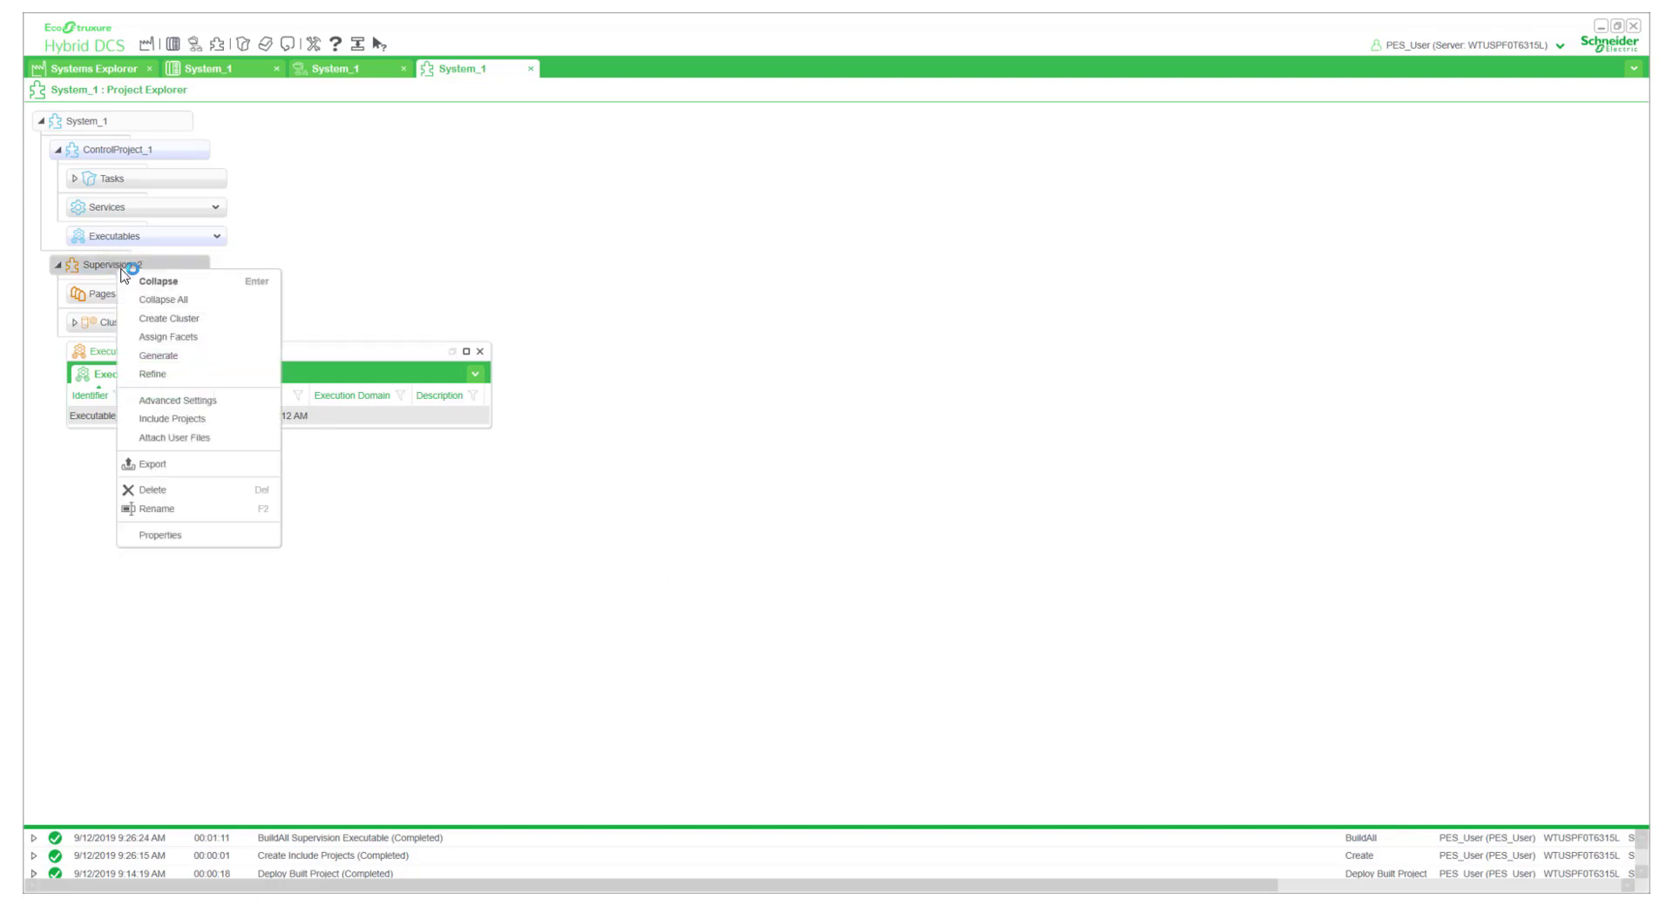
{"action": "left_click", "coordinate": [163, 375]}
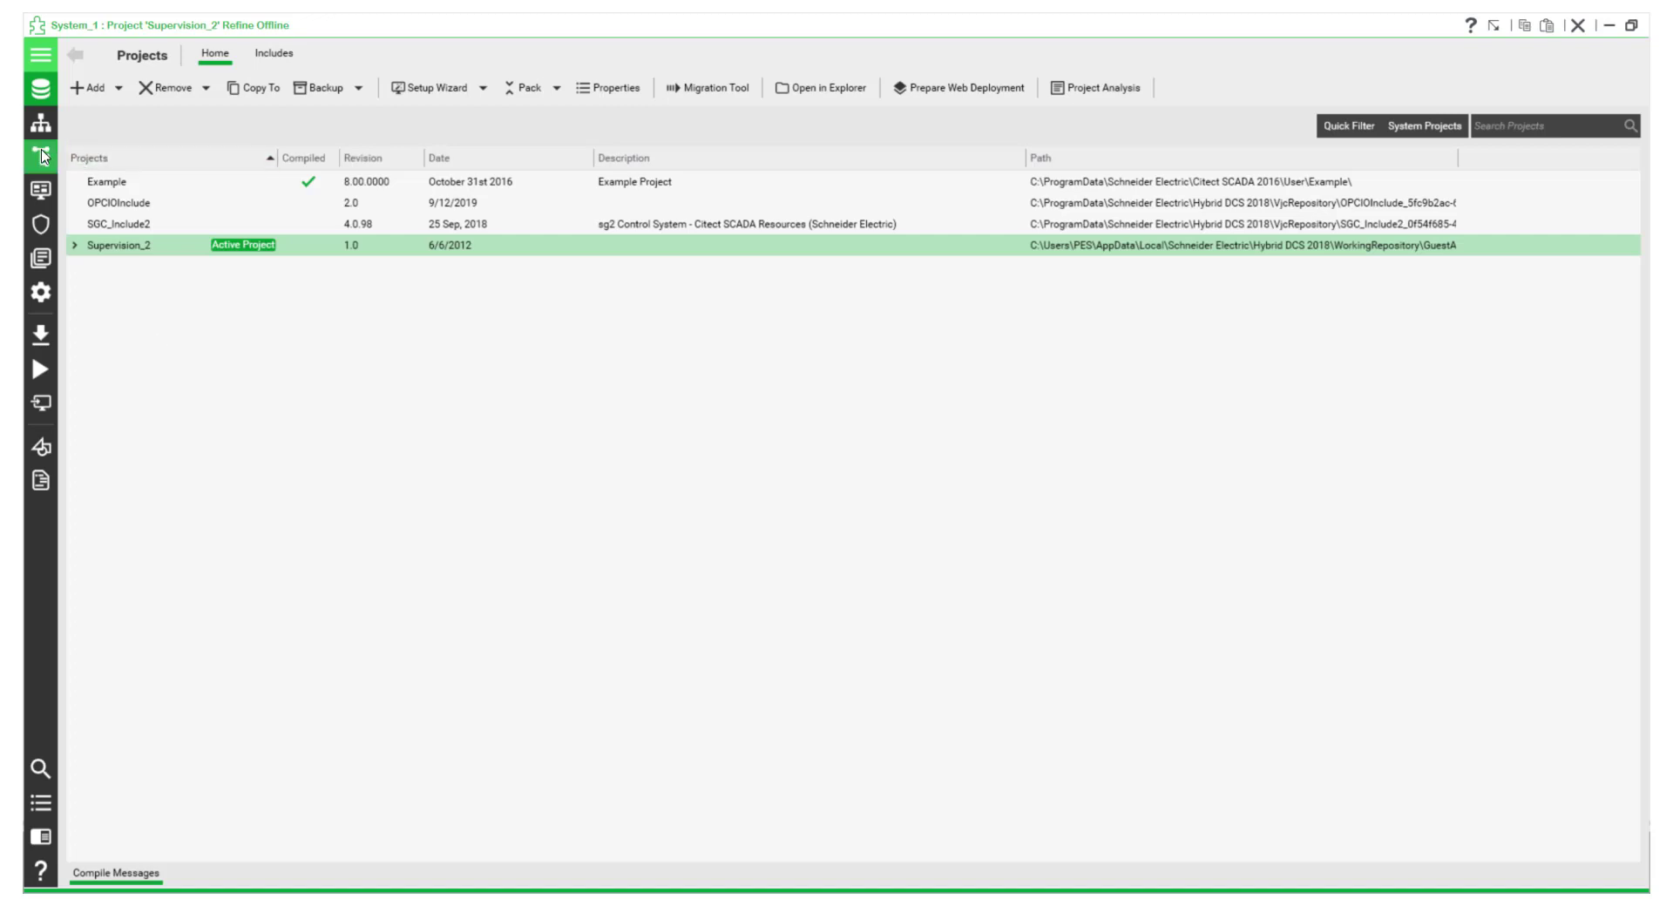
{"action": "left_click", "coordinate": [40, 157]}
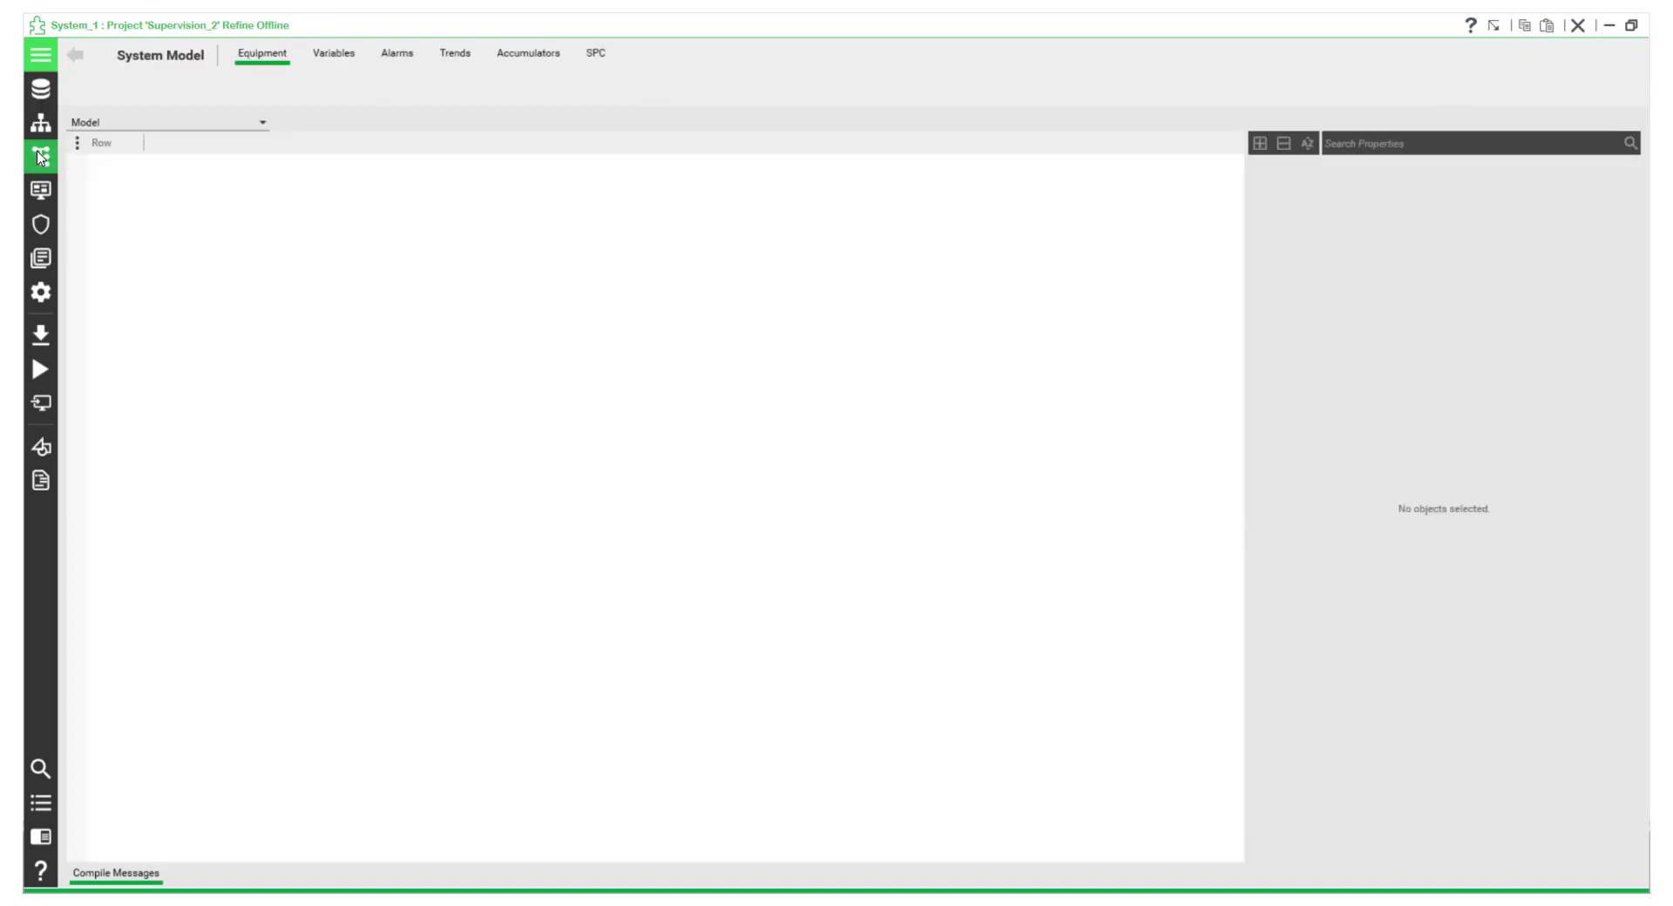
{"action": "left_click", "coordinate": [352, 55]}
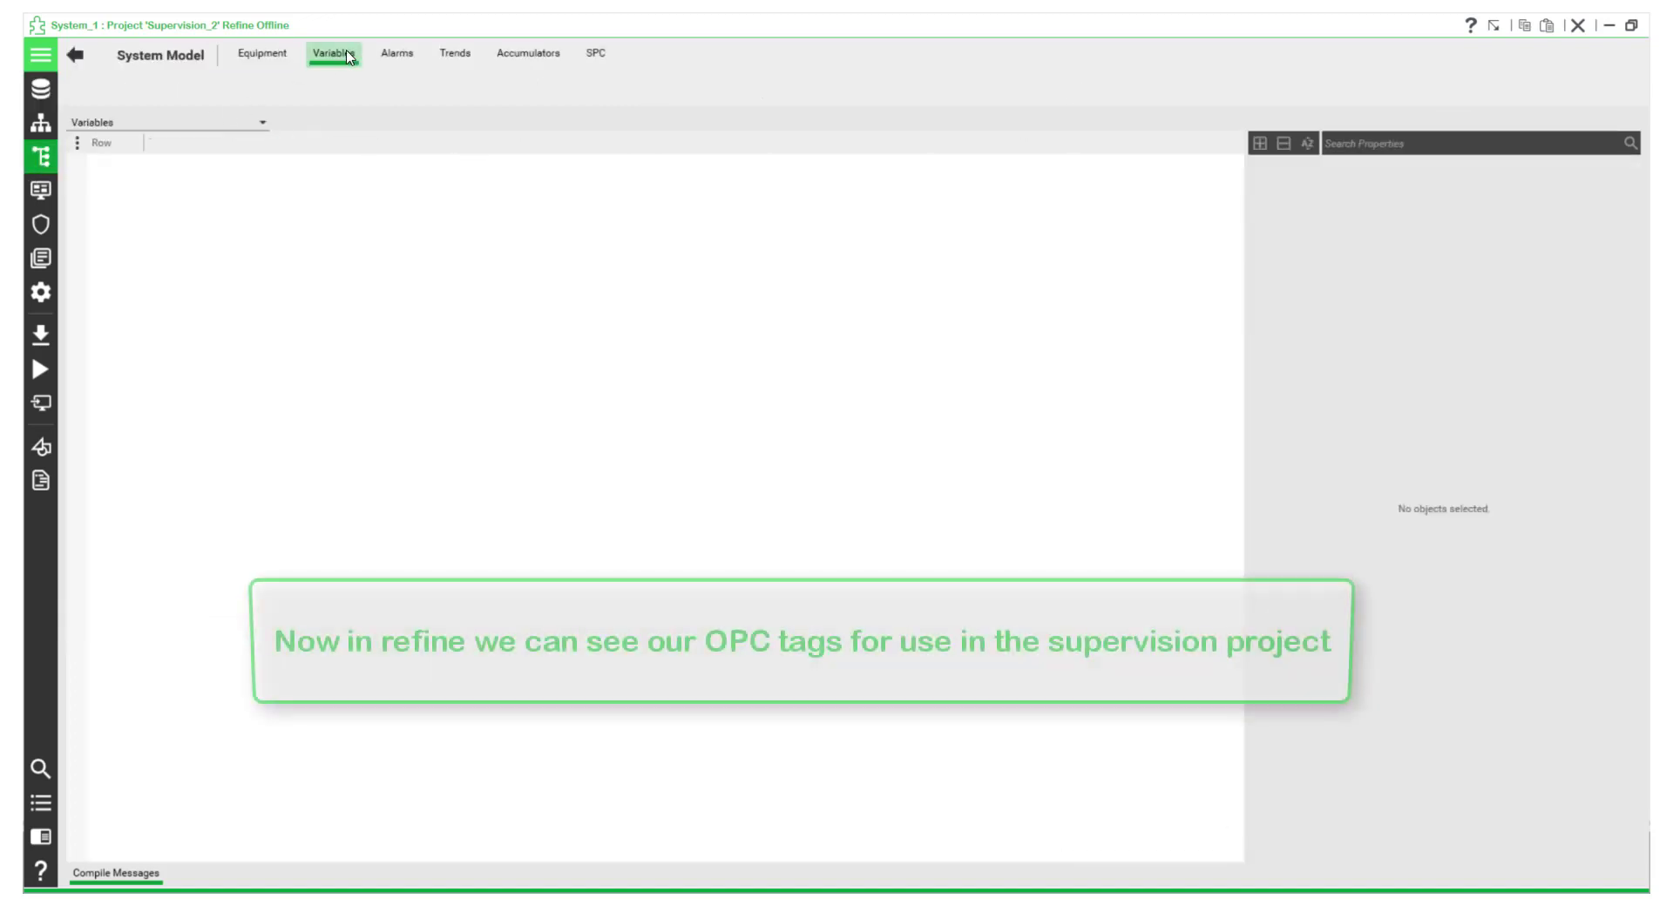